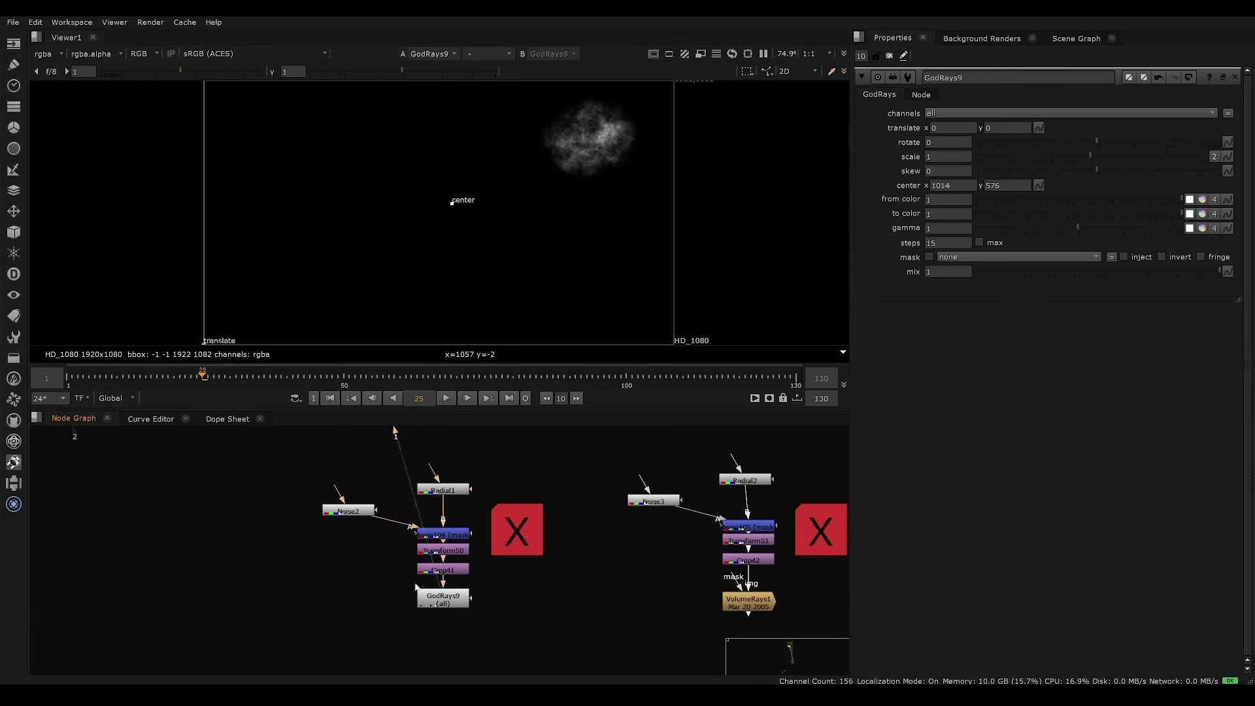
View the outputs of Radial1, Merge104 and Crop41 one after another in the viewer.
middle_drag(510, 563, 442, 562)
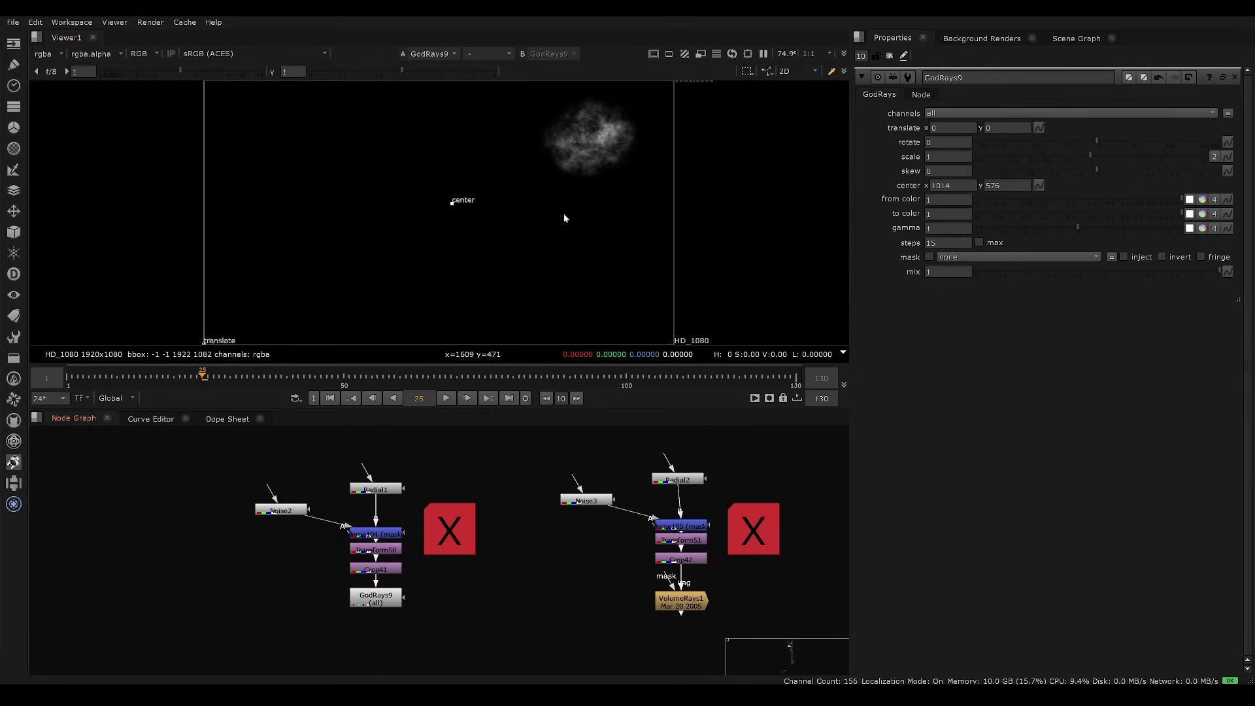
middle_drag(457, 515, 534, 515)
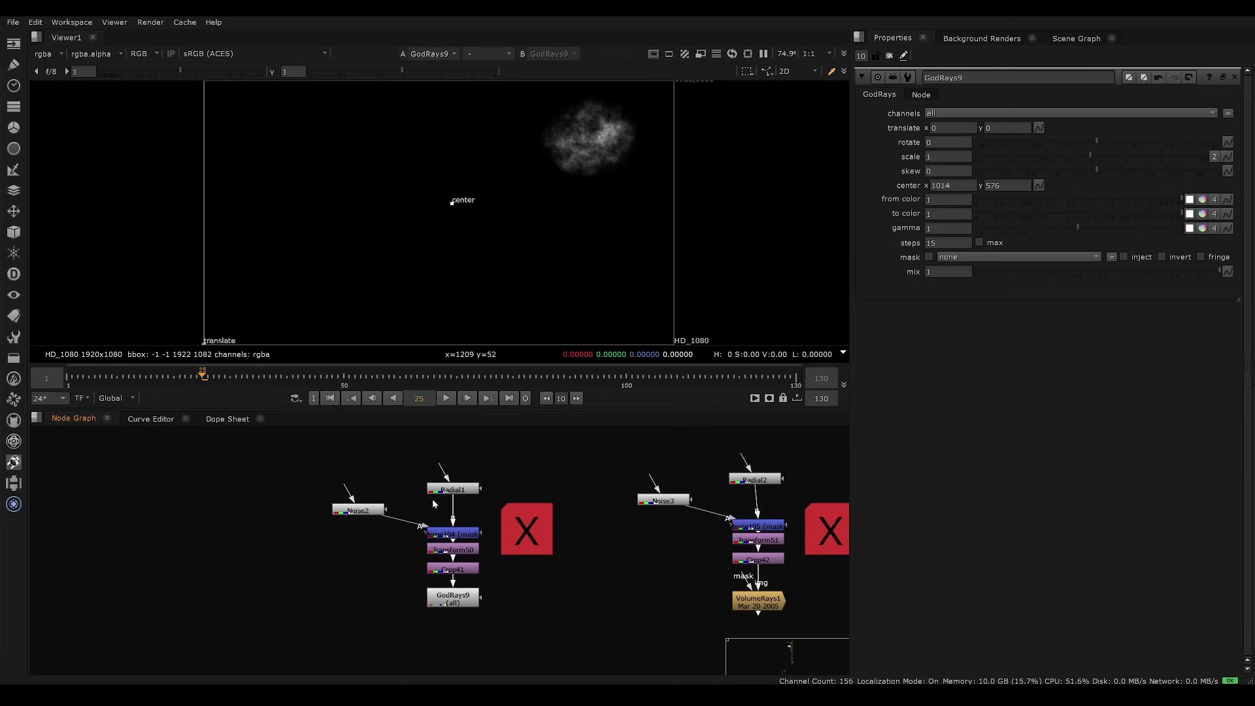
click(465, 490)
key(1)
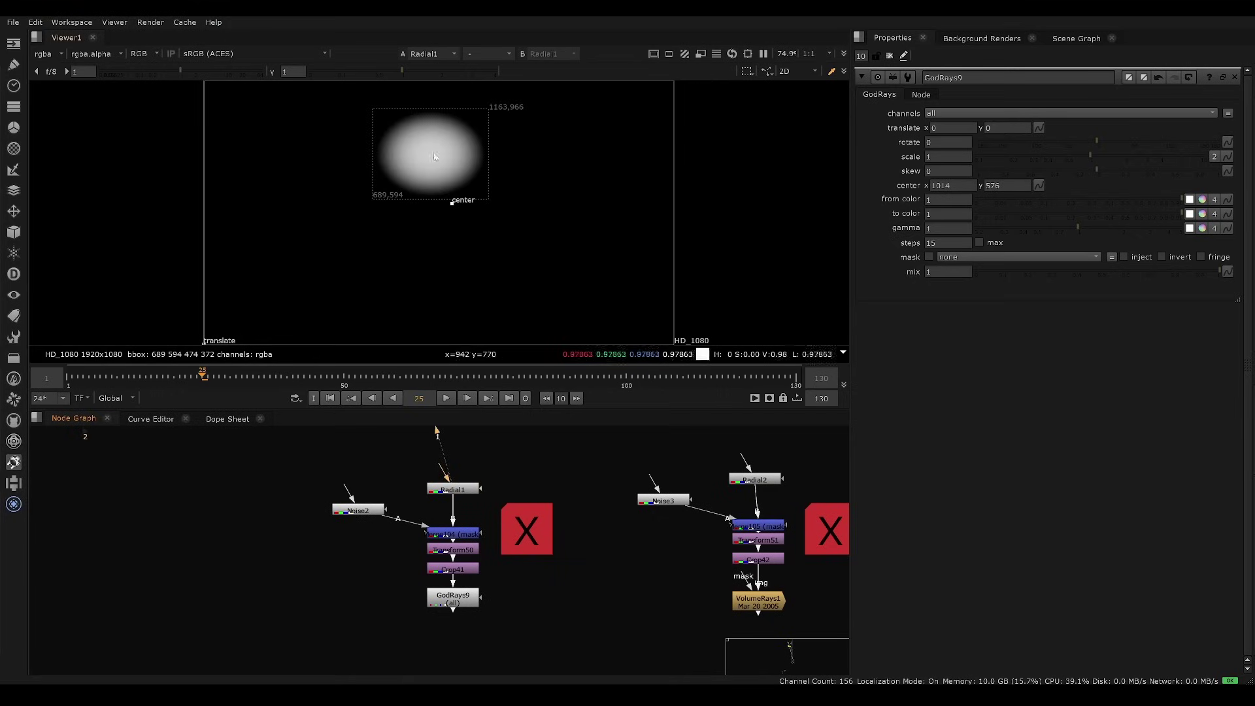
click(474, 534)
key(1)
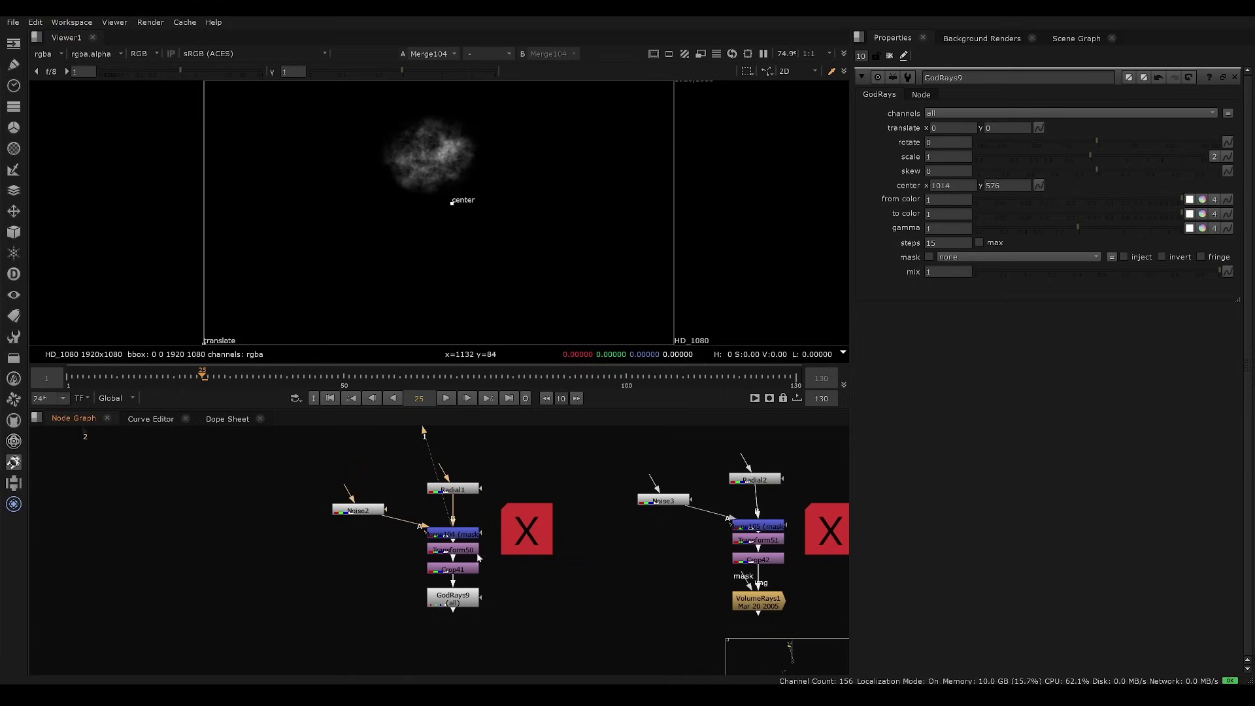
scroll(460, 549, up, 3)
click(450, 579)
key(1)
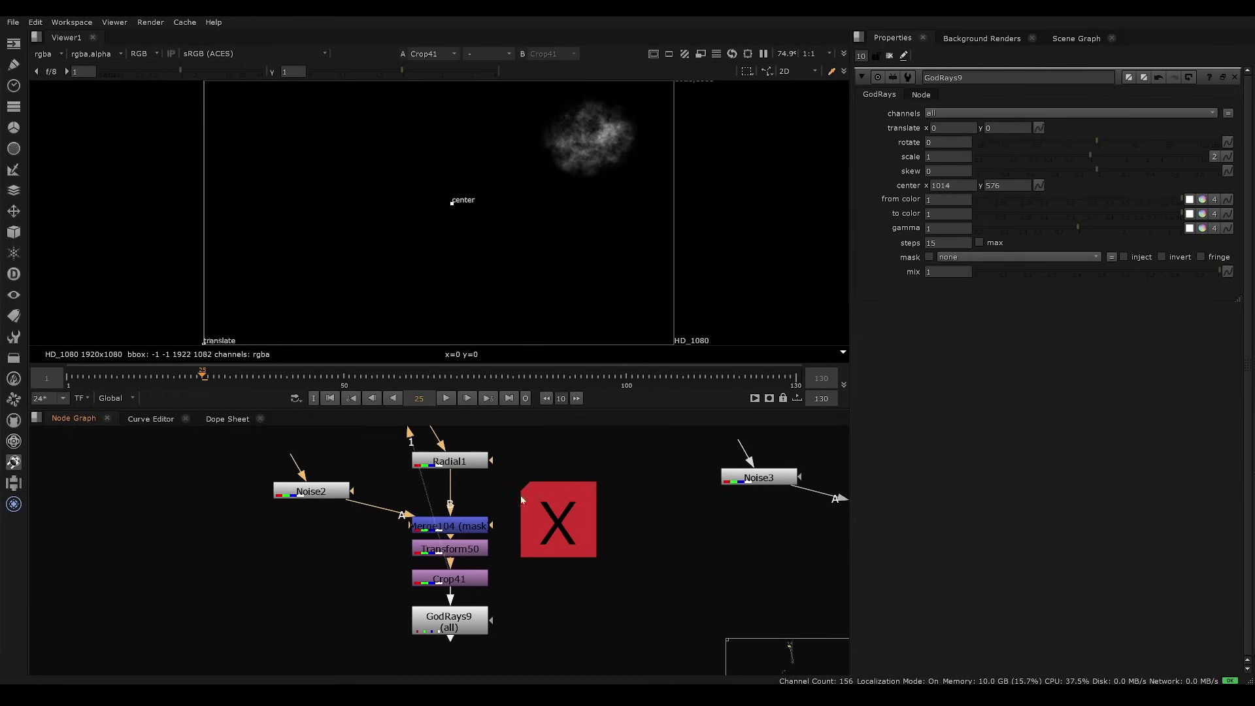
View GodRays9, move its centre to about x 1754, y 971 beside the noise patch, and set its scale to 4.6.
drag(472, 618, 472, 629)
key(1)
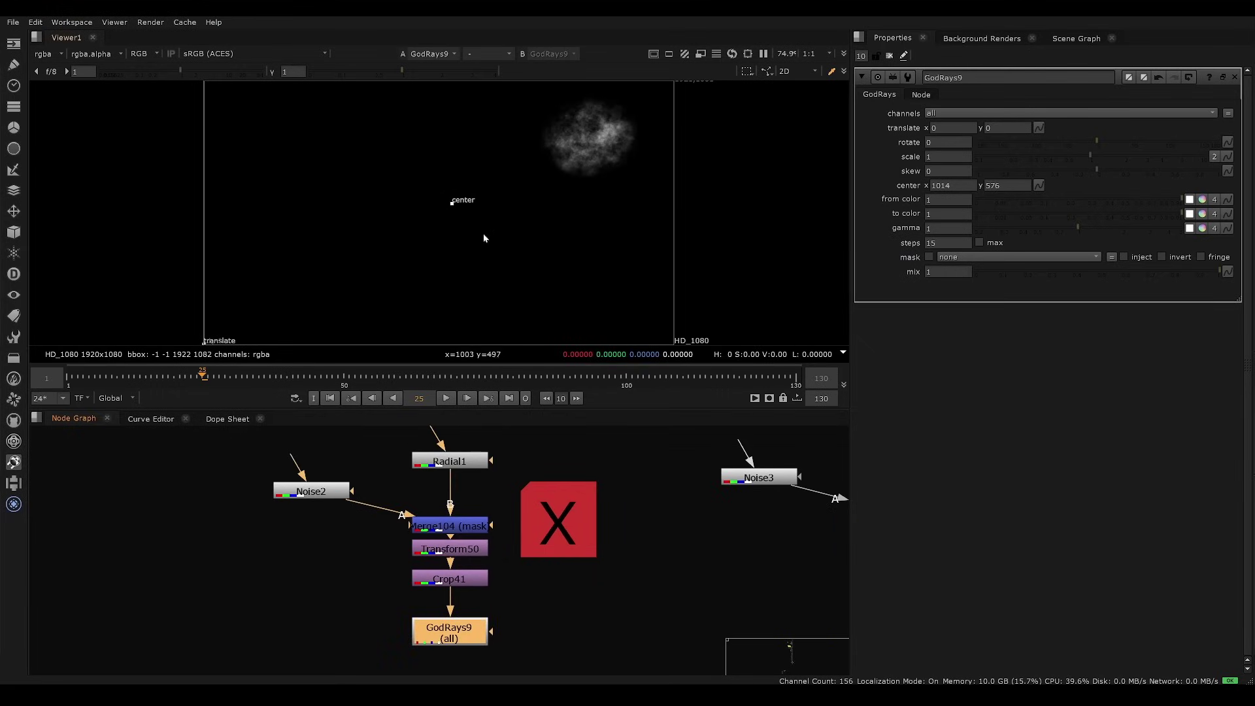
drag(450, 204, 631, 109)
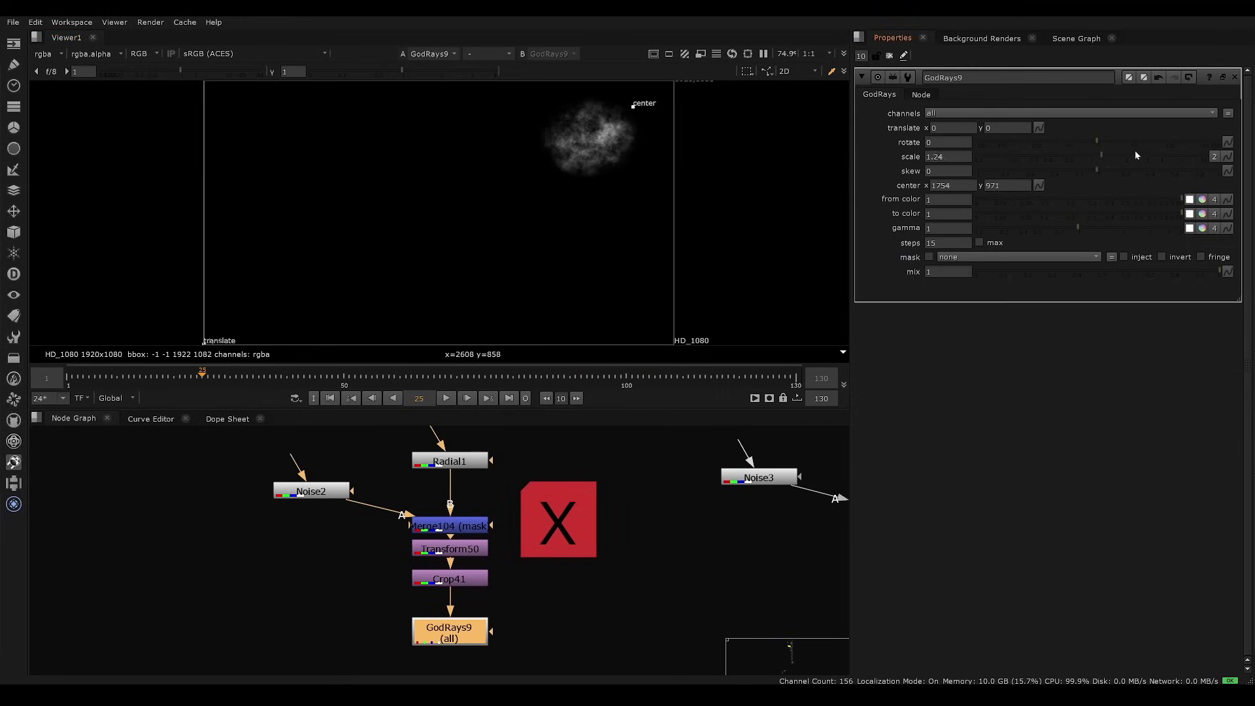
drag(1135, 154, 1176, 155)
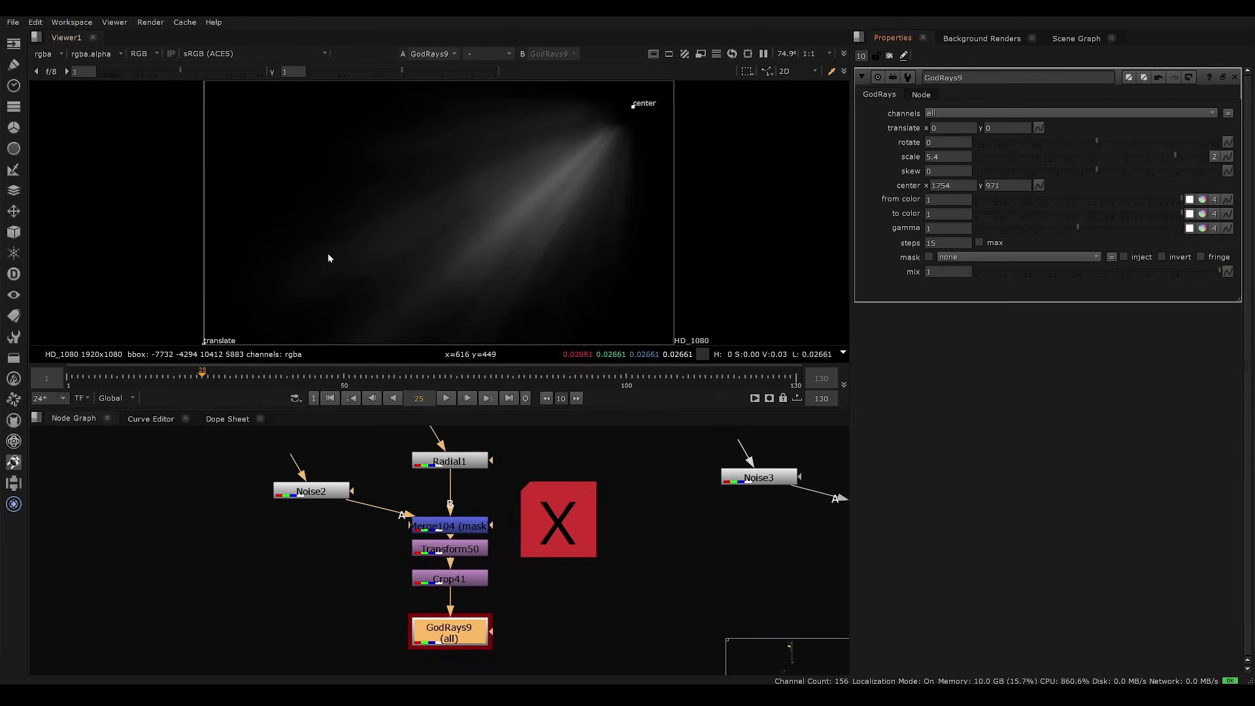
scroll(1099, 157, down, 1)
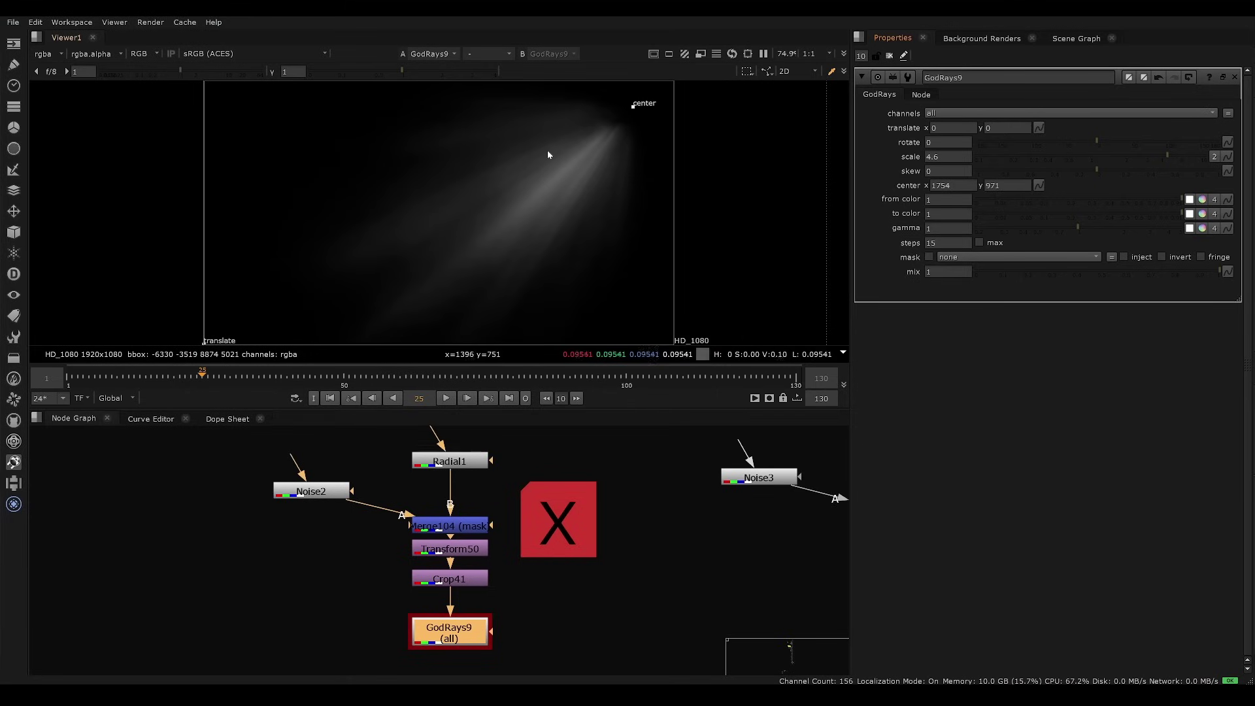
Set Noise2's x/ysize to 145 and gamma to 0.395, and view the result at Merge104.
middle_drag(480, 489, 401, 516)
click(232, 518)
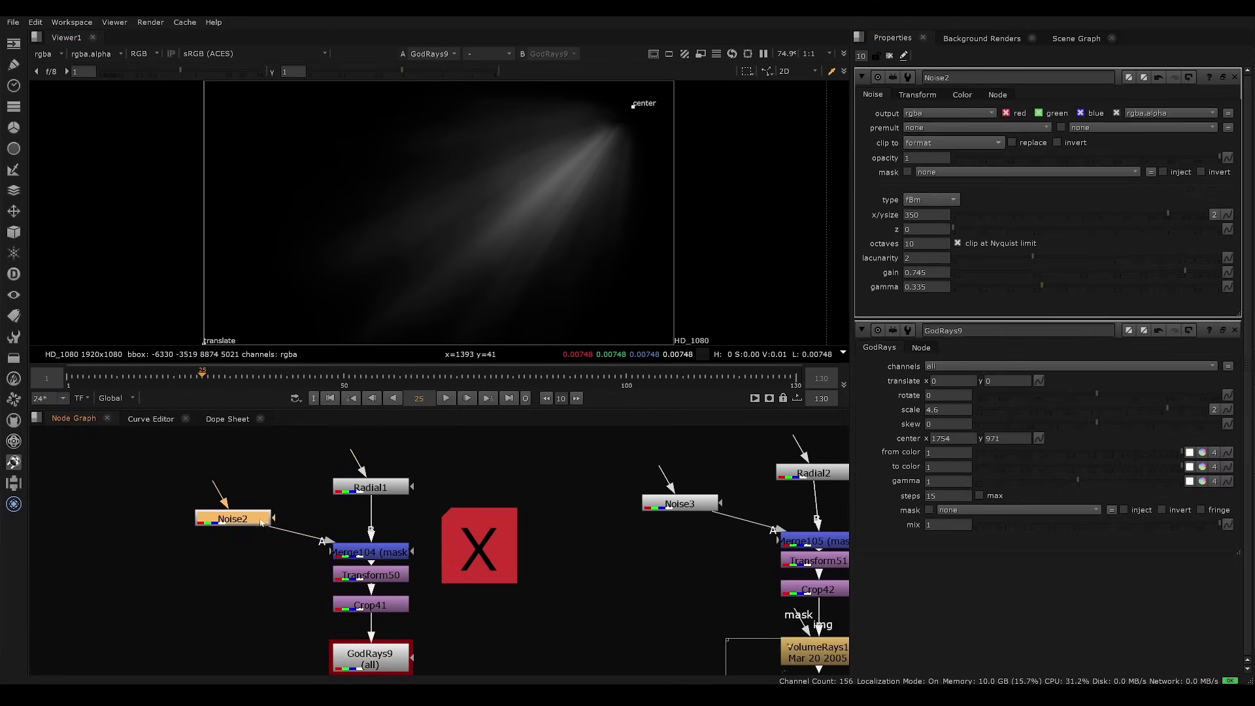
mouse_move(1124, 216)
mouse_down()
mouse_move(1095, 214)
mouse_move(1135, 215)
mouse_up()
drag(1025, 283, 1053, 288)
click(386, 549)
key(1)
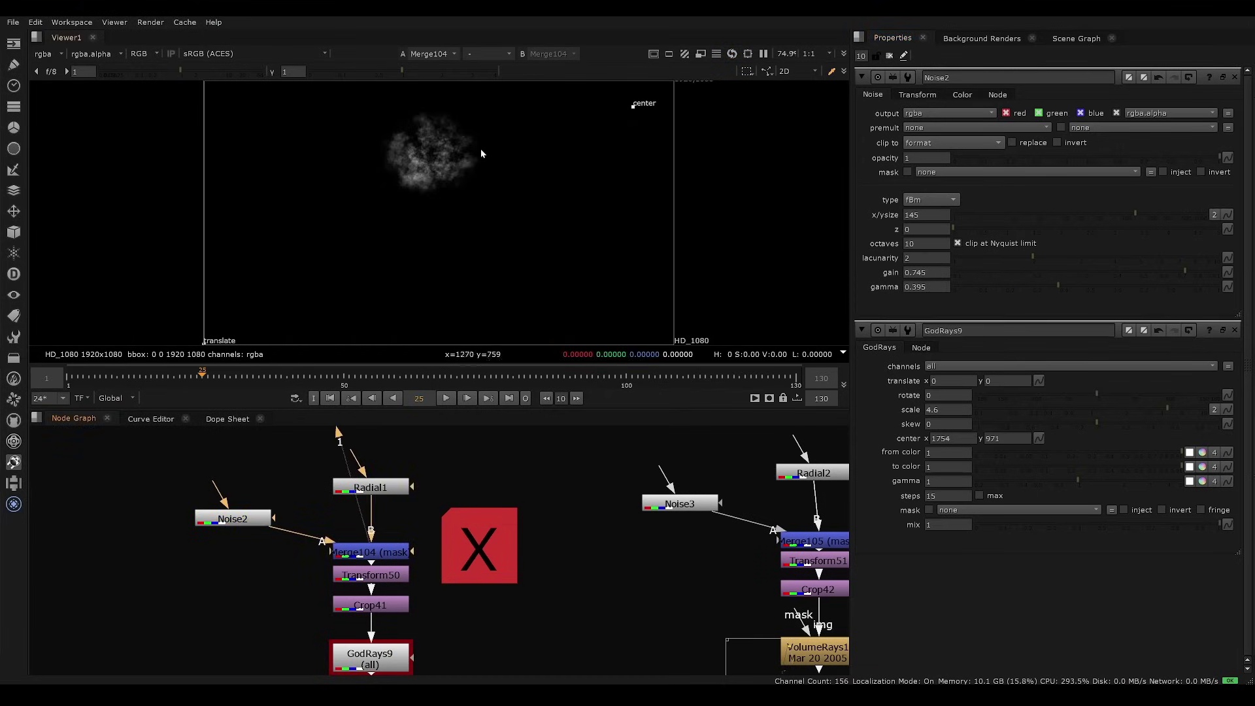
View the Crop42 output in the neighbouring VolumeRays setup.
scroll(492, 508, down, 10)
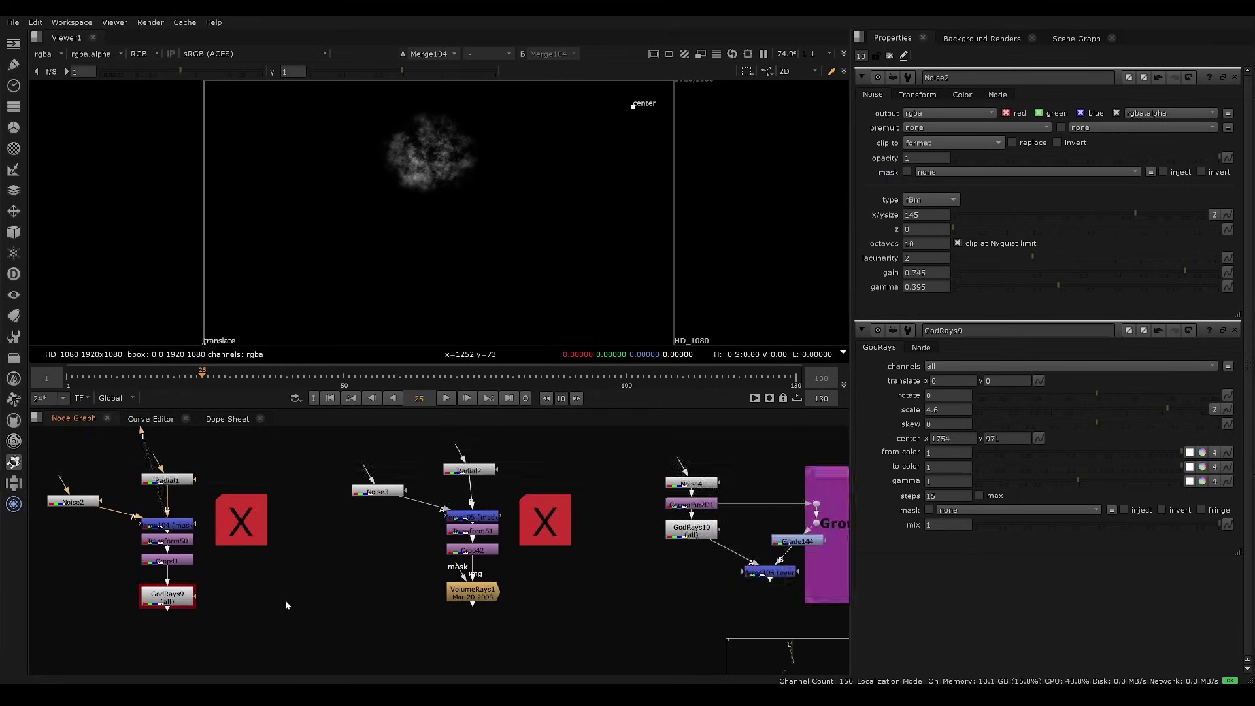
scroll(517, 507, up, 10)
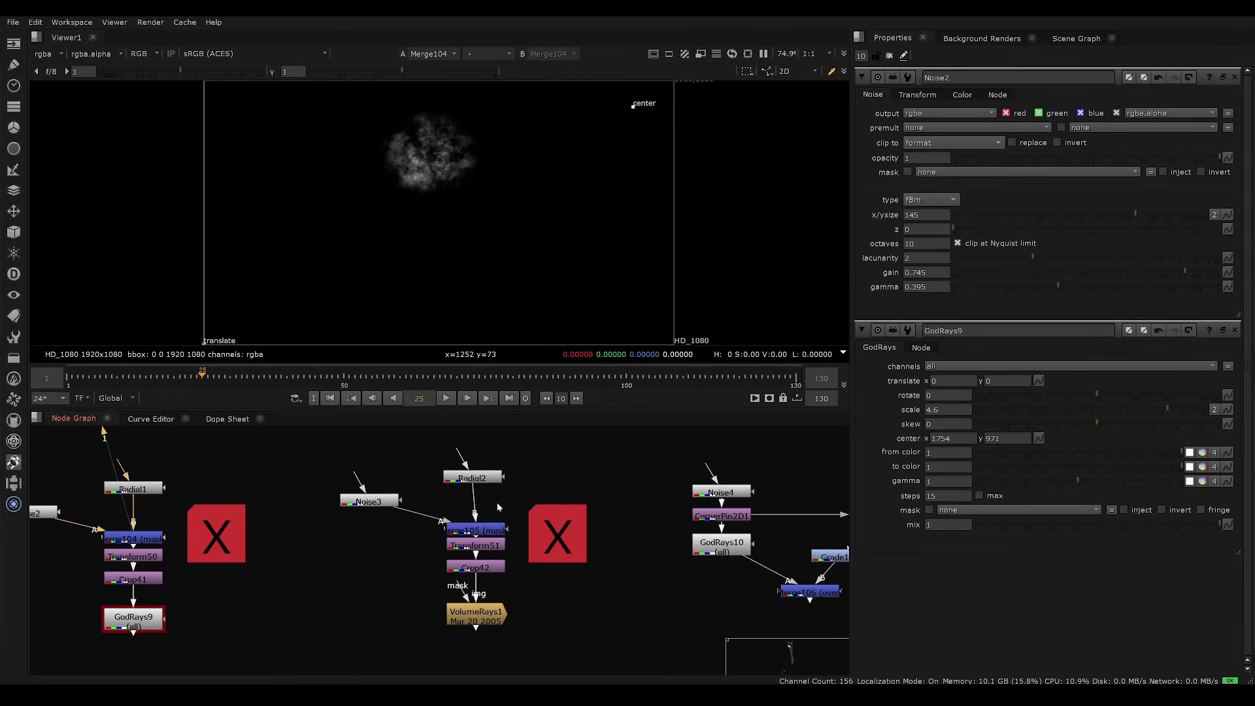
click(482, 569)
key(1)
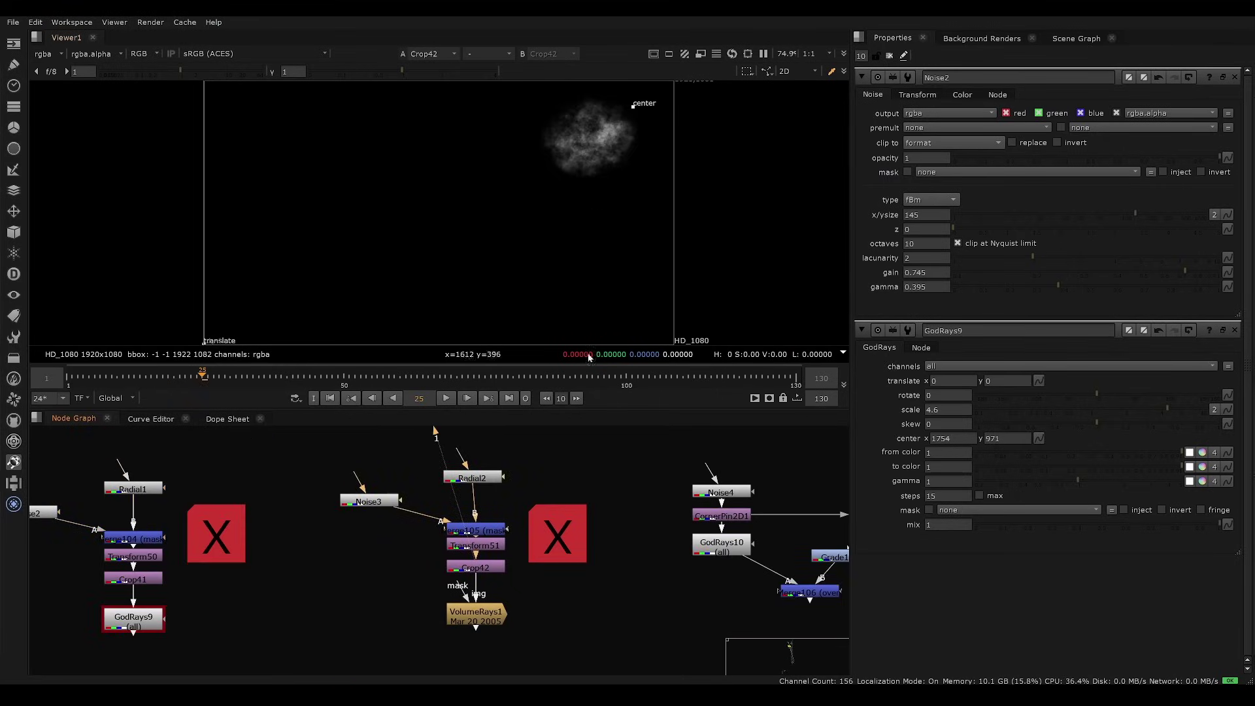
Close the Noise2 and GodRays9 properties, open the VolumeRays1 settings and view that node's output.
drag(498, 613, 499, 617)
click(1234, 78)
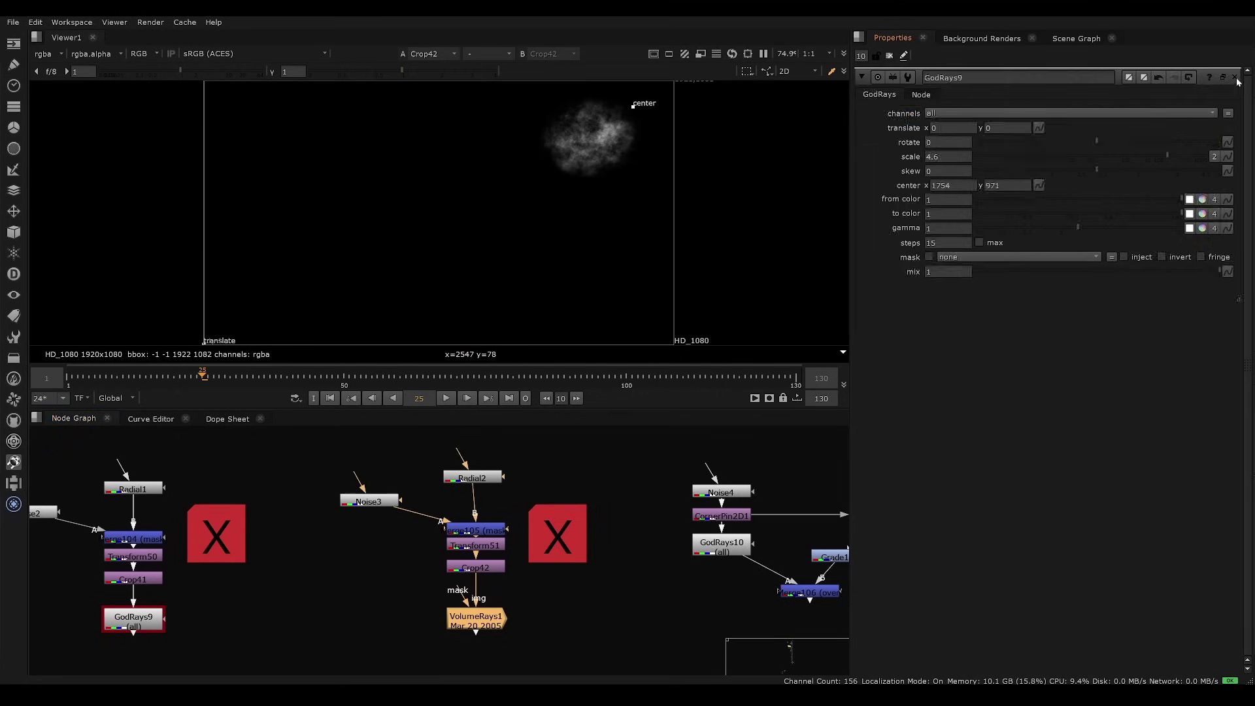
click(1234, 78)
click(479, 624)
double_click(478, 626)
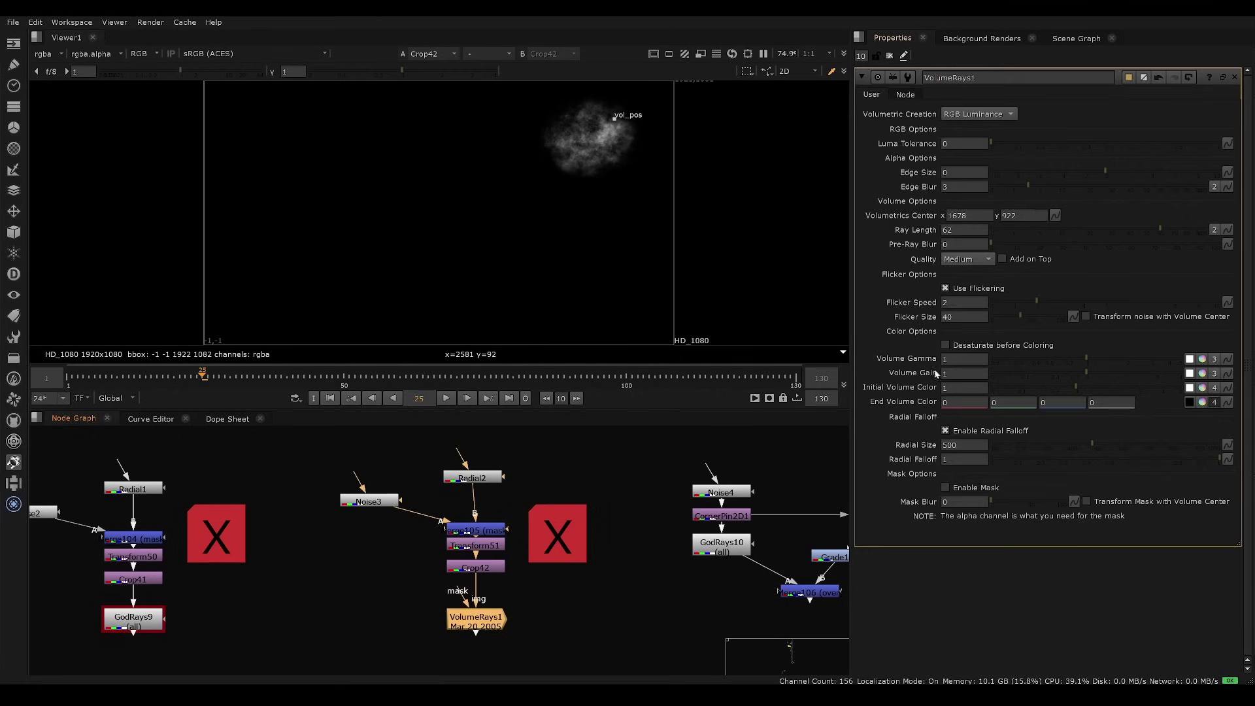
key(1)
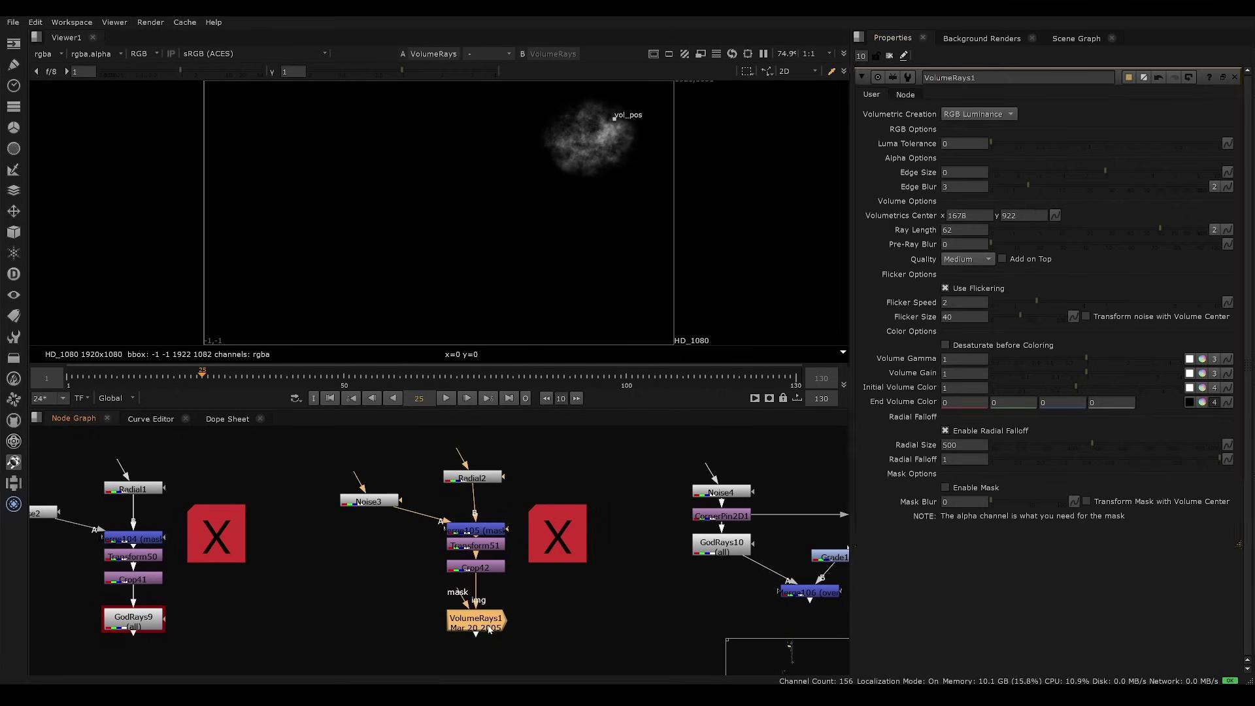
Move the VolumeRays1 volumetrics centre to about x 1686, y 909 and inspect the resulting rays.
mouse_move(615, 122)
mouse_down()
mouse_move(599, 122)
mouse_move(612, 122)
mouse_move(613, 141)
mouse_up()
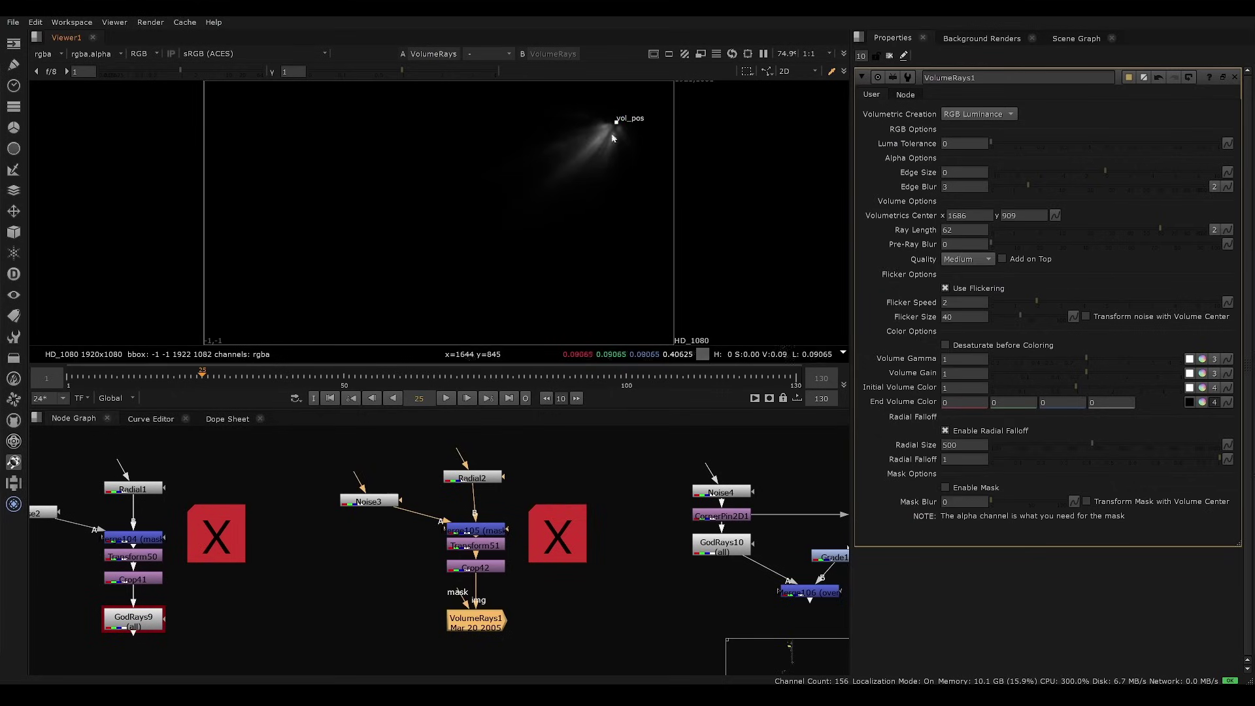
key(minus)
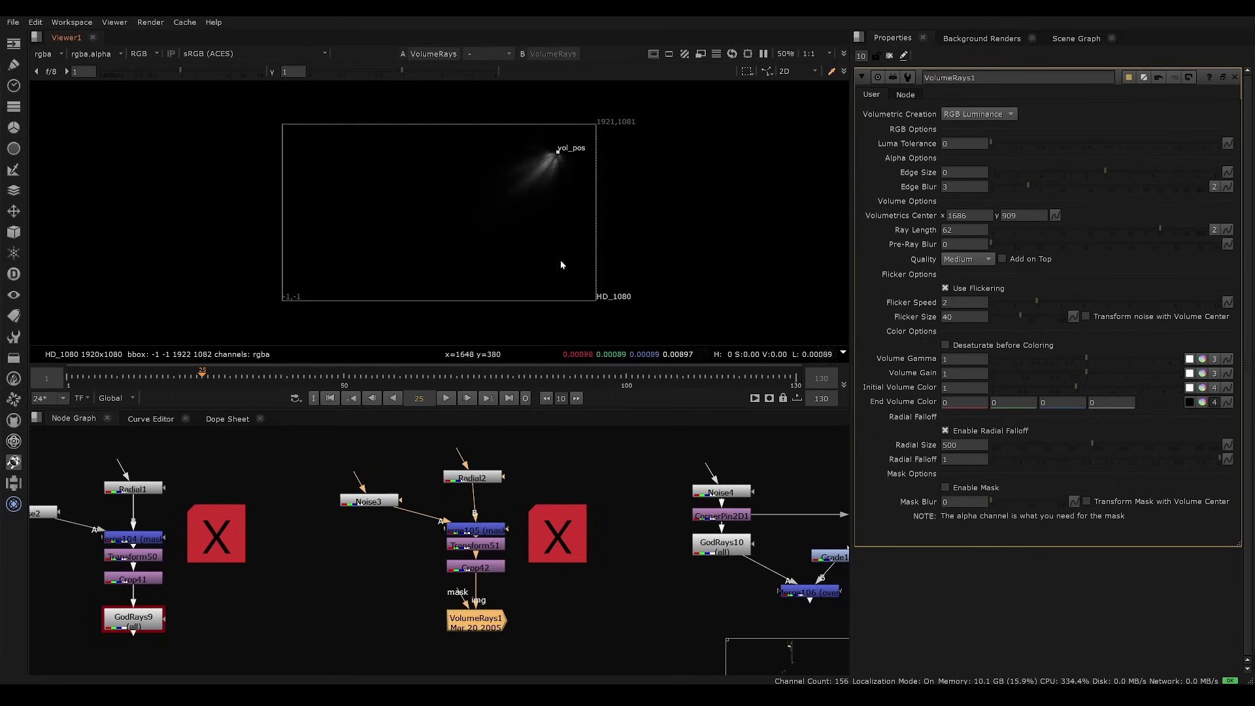
key(equal)
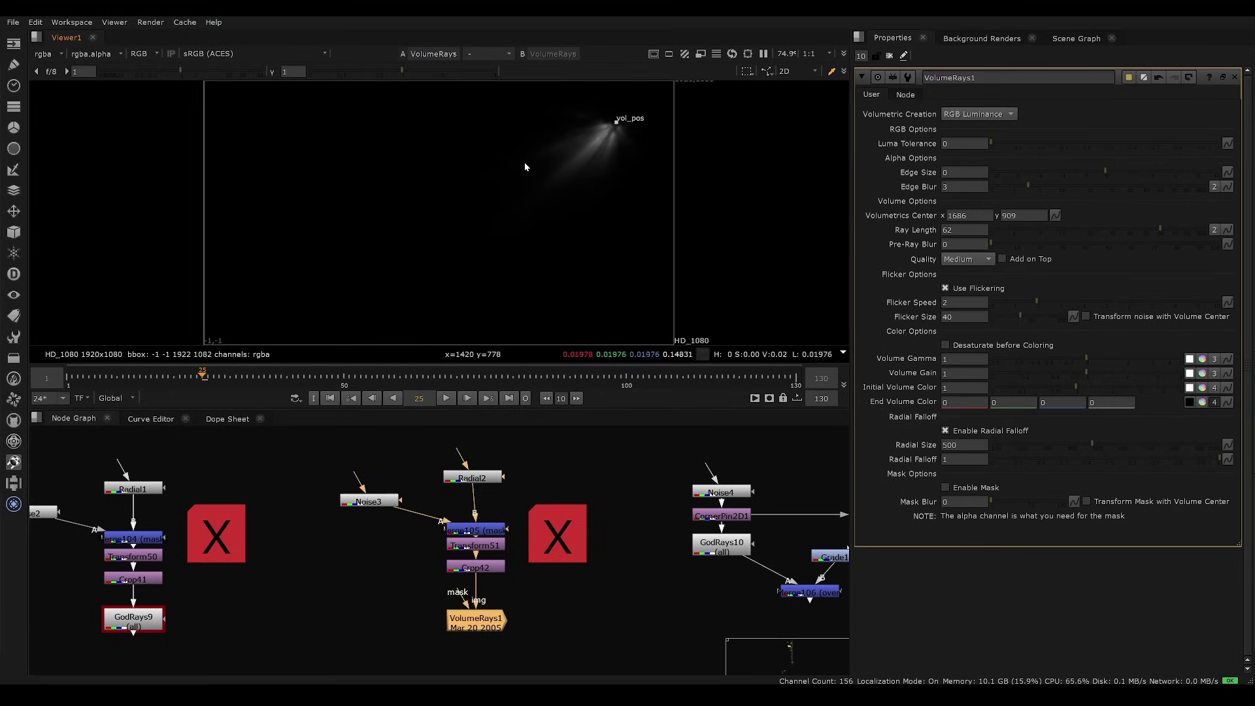
middle_drag(372, 511, 510, 477)
middle_drag(569, 230, 545, 233)
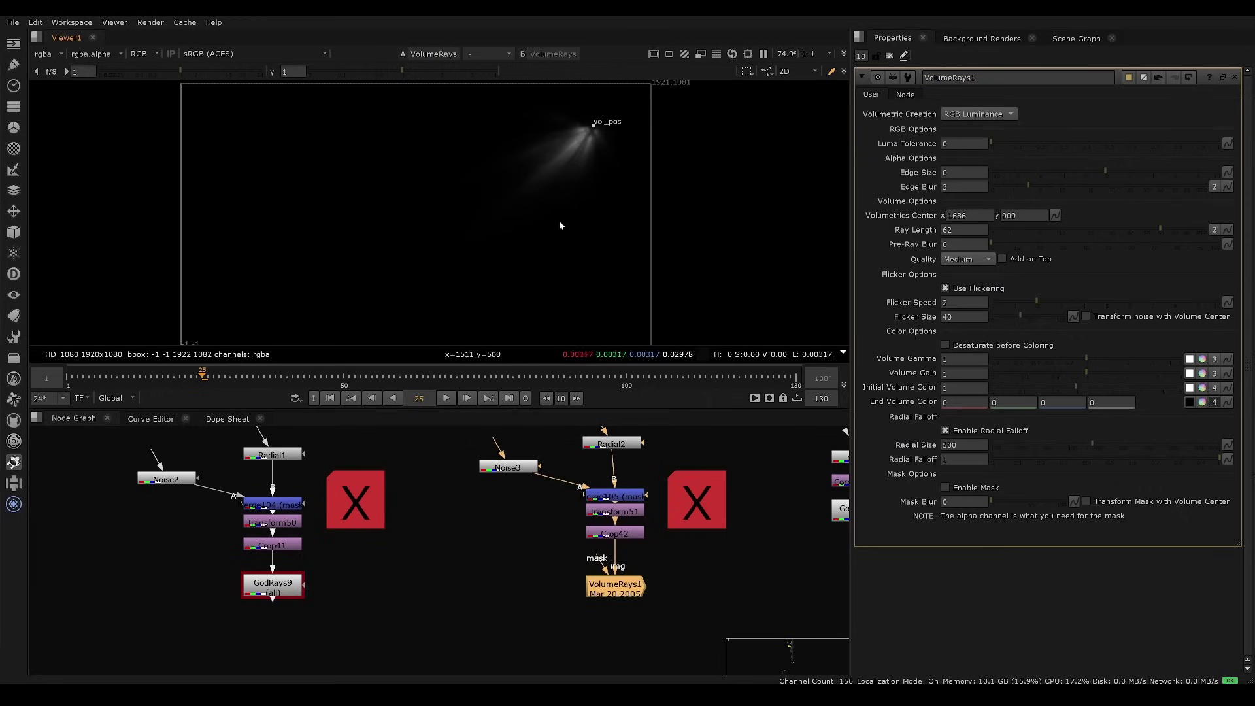
middle_drag(528, 267, 551, 264)
Move the Noise4 node farther up from CornerPin2D1 and view its output.
middle_drag(562, 545, 266, 520)
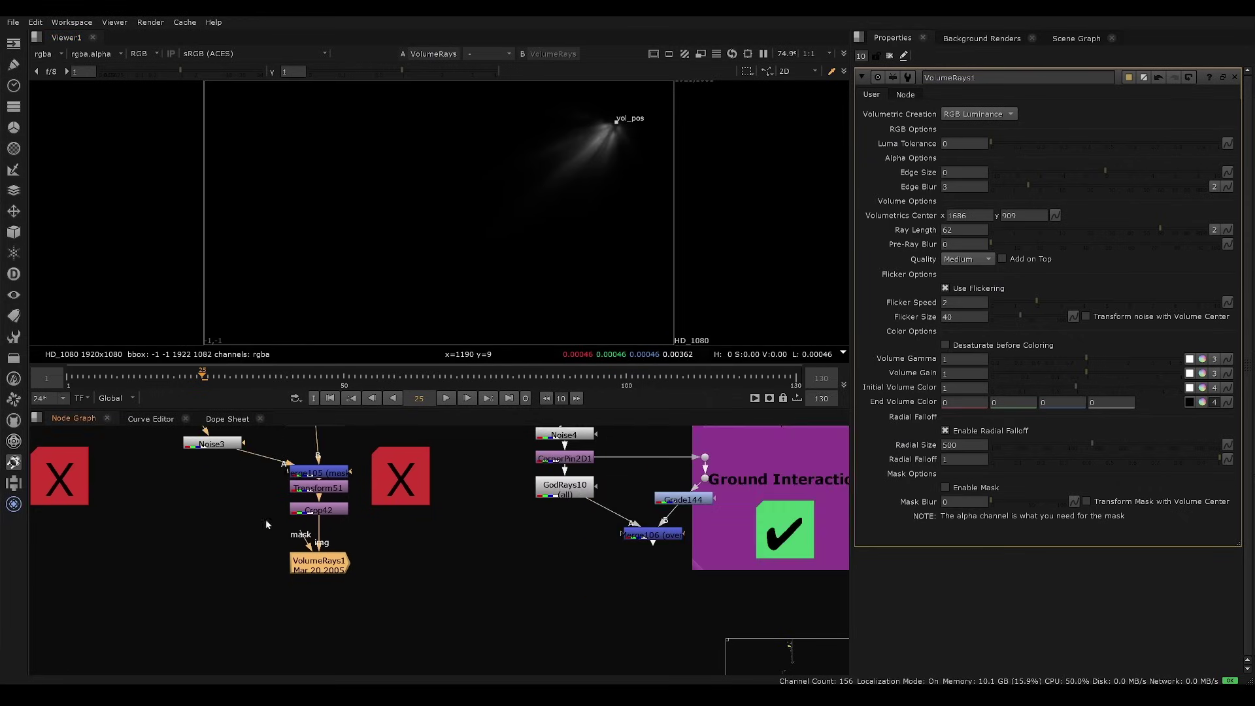
middle_drag(516, 474, 412, 601)
click(481, 568)
drag(479, 566, 480, 539)
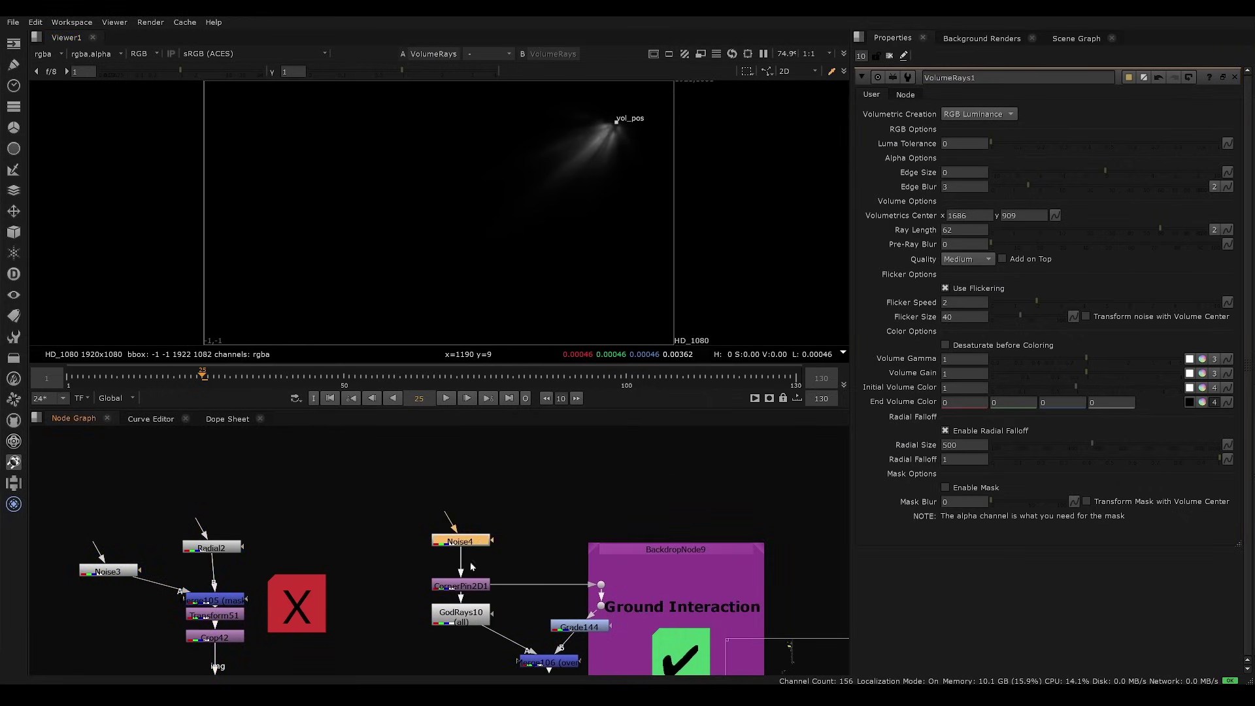
middle_drag(479, 589, 456, 507)
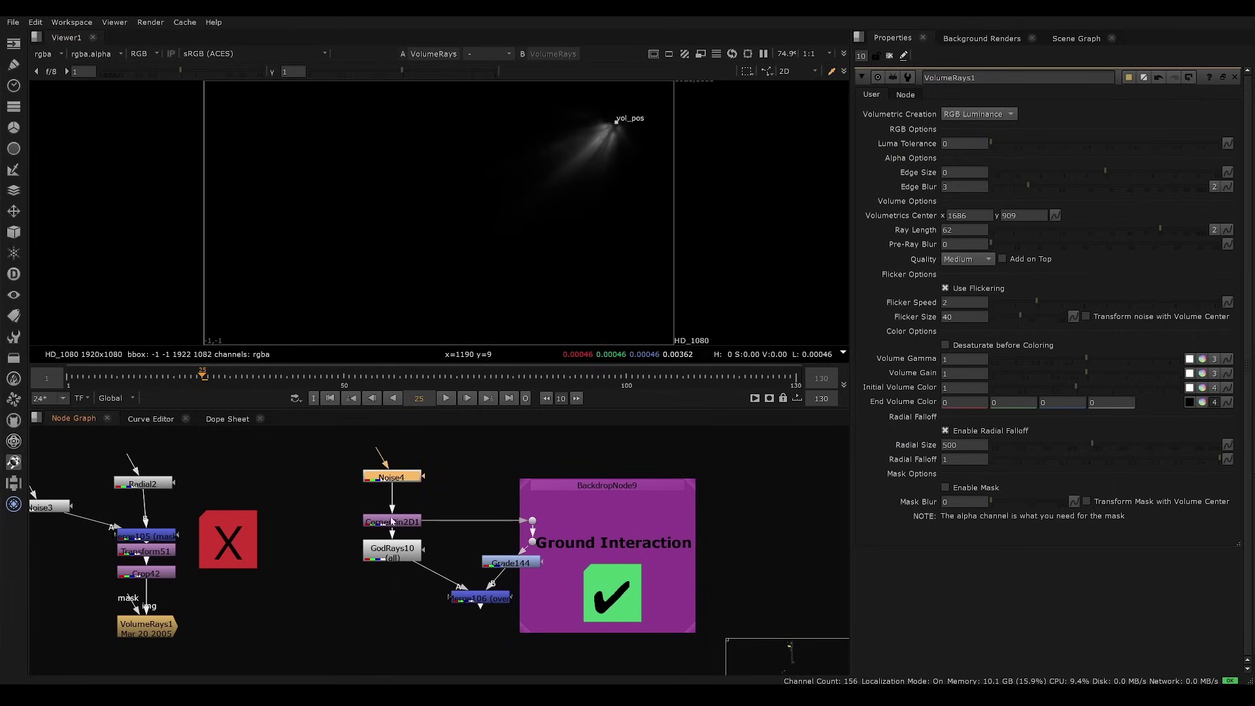
key(1)
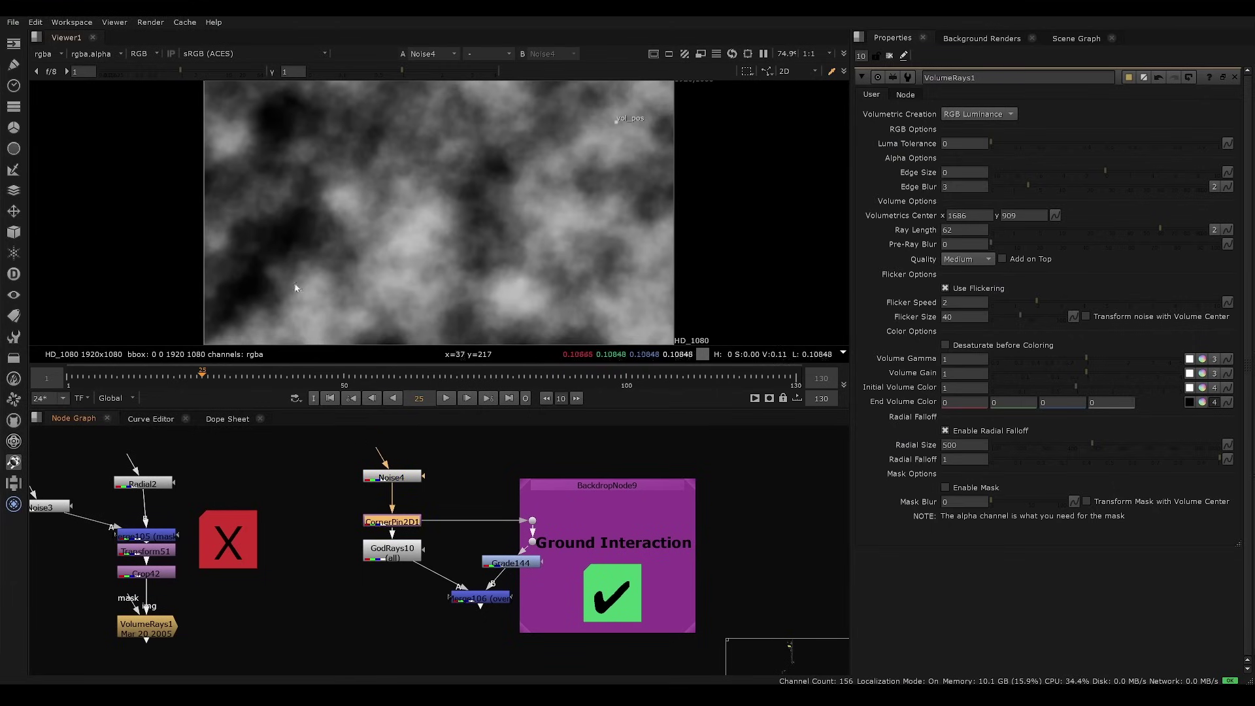
View the CornerPin2D1 output in the Ground Interaction setup and close the VolumeRays1 properties.
scroll(393, 521, up, 3)
middle_drag(393, 521, 407, 581)
scroll(418, 543, down, 4)
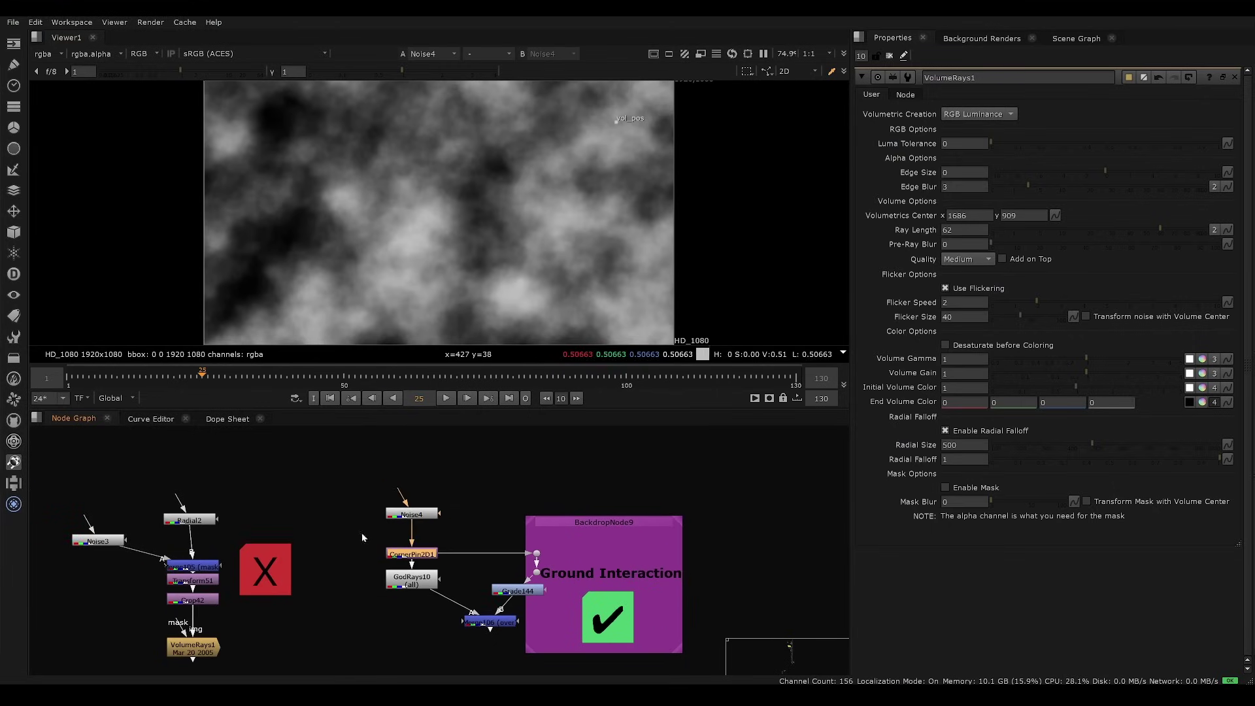
middle_drag(334, 515, 381, 469)
drag(376, 463, 614, 624)
scroll(490, 516, up, 3)
click(487, 523)
click(425, 480)
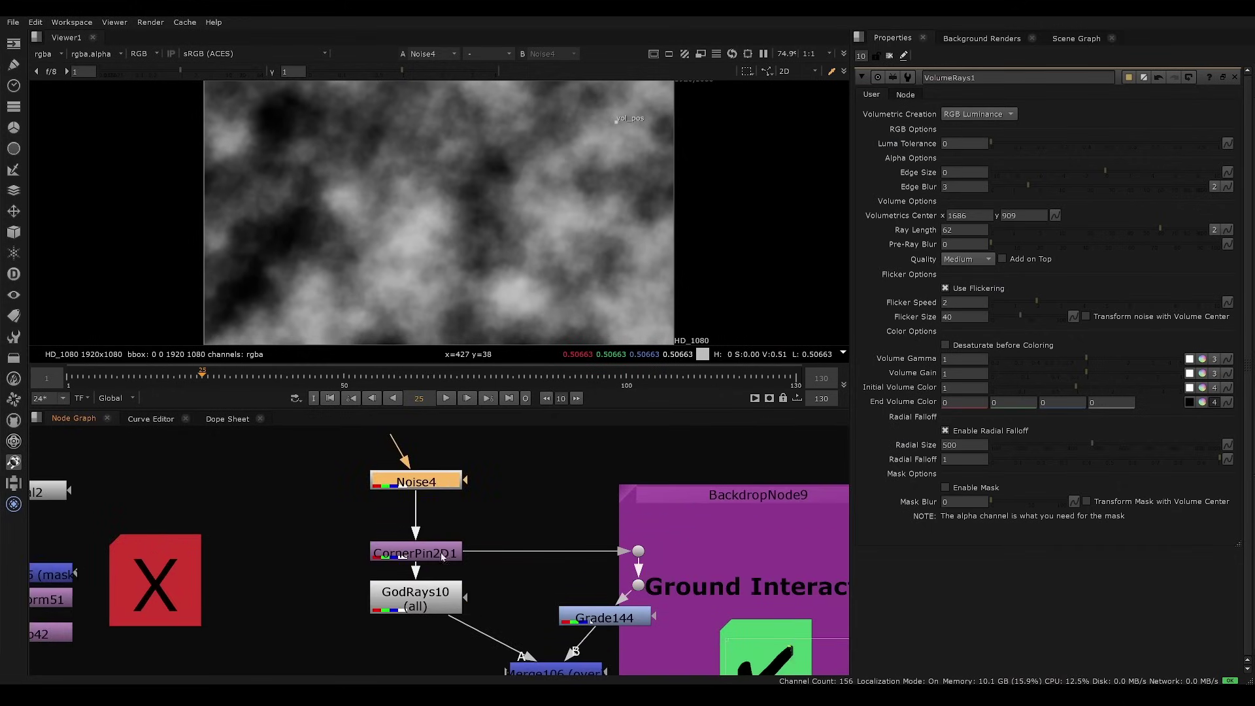
click(443, 557)
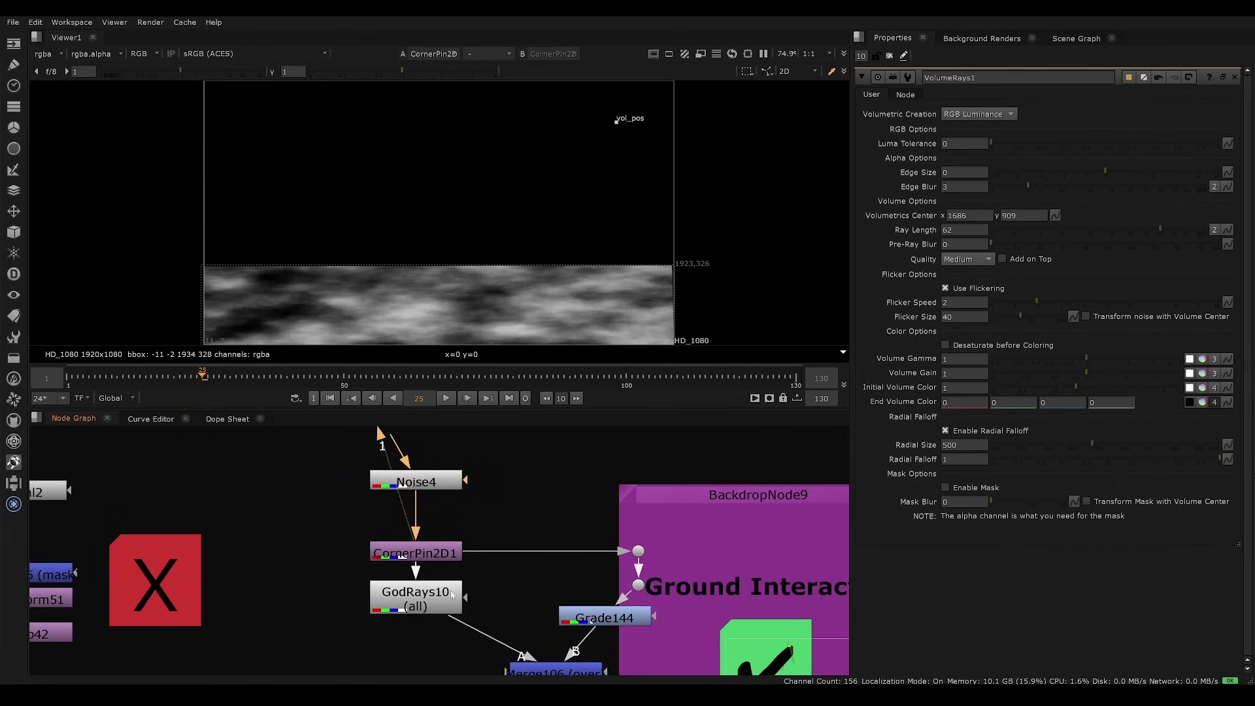
key(1)
click(1235, 77)
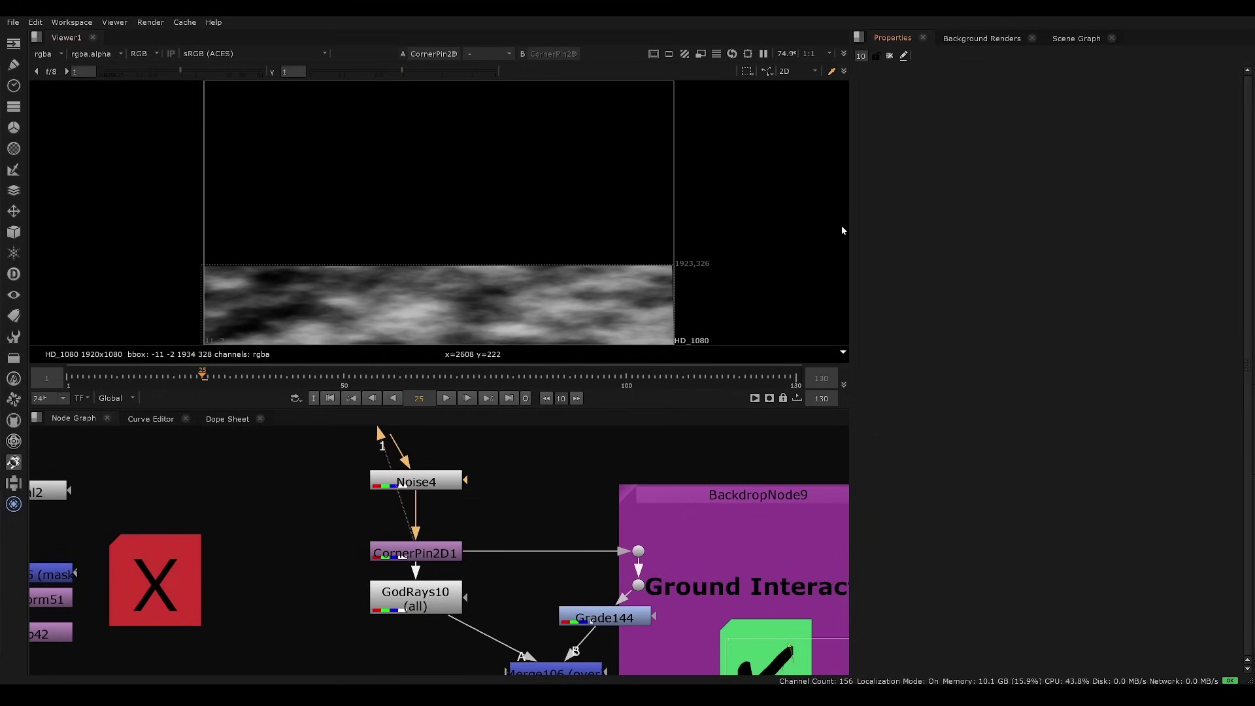
Open the GodRays10 settings and view that node's output.
middle_drag(479, 579, 421, 530)
scroll(542, 509, down, 2)
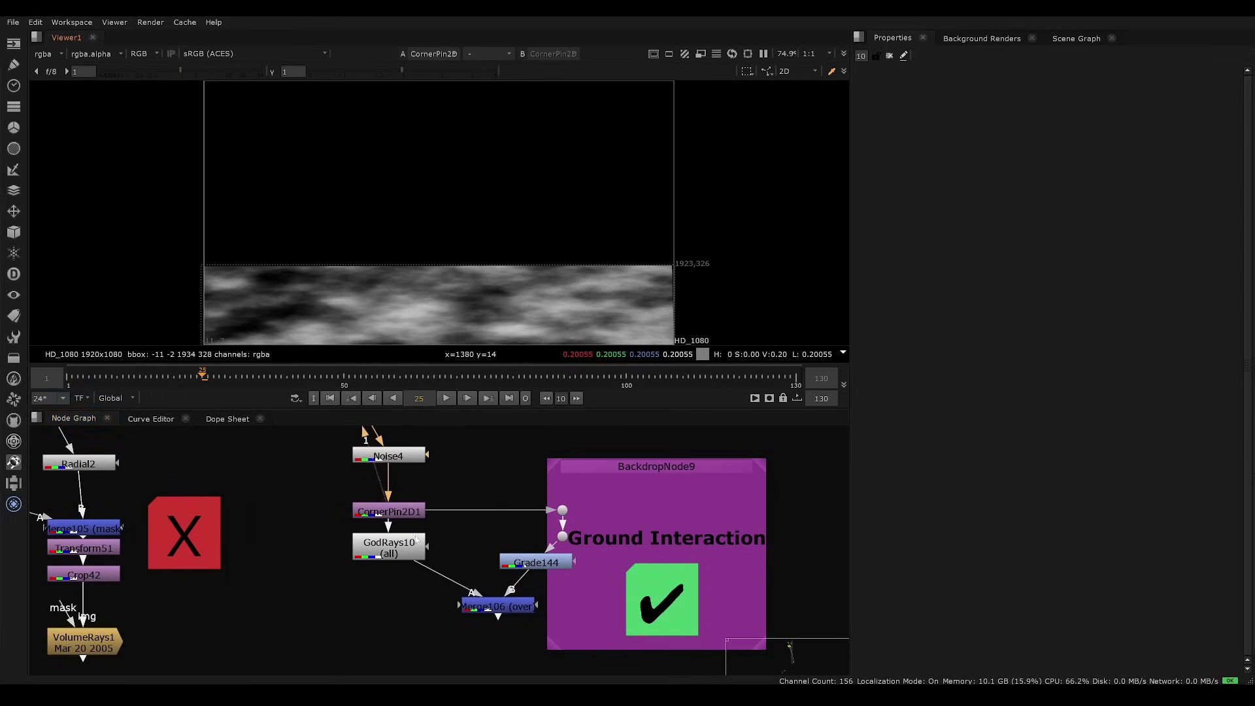
click(392, 551)
double_click(403, 551)
key(1)
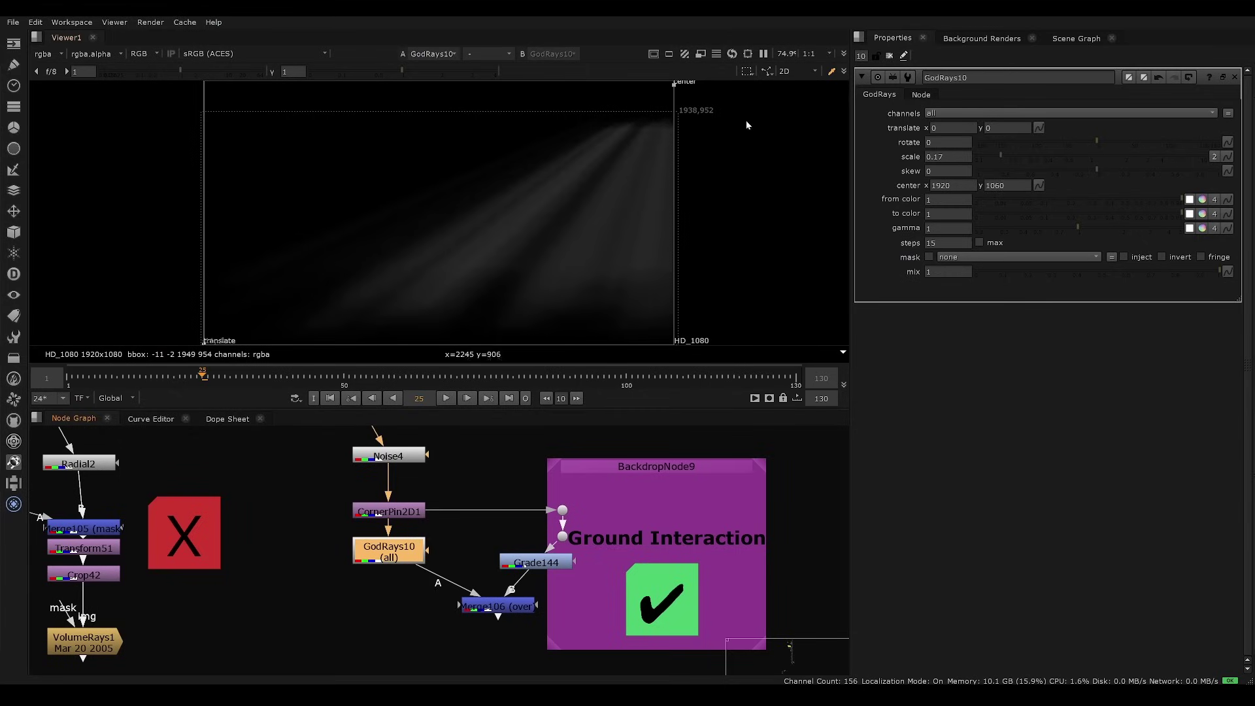
Try other positions for the GodRays10 centre, return it to x 1920, y 1060, and set the scale to 0.2.
drag(555, 180, 665, 97)
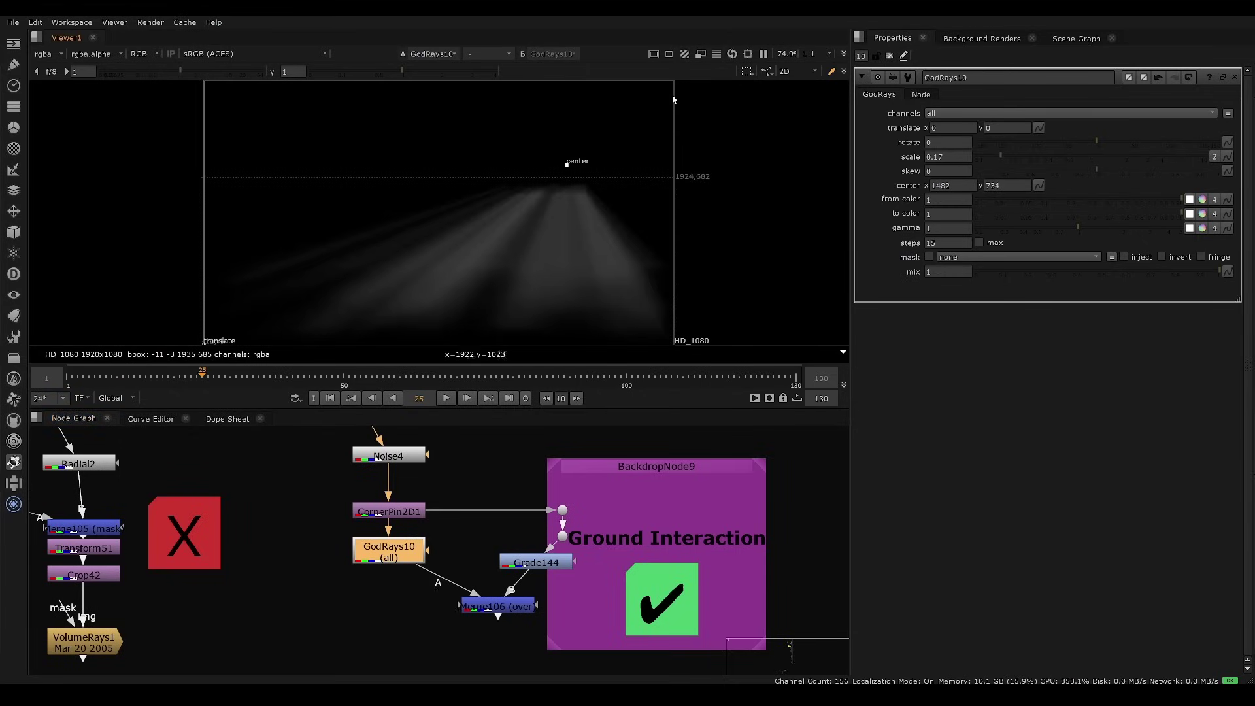
ctrl+click(673, 86)
drag(1043, 152, 1010, 153)
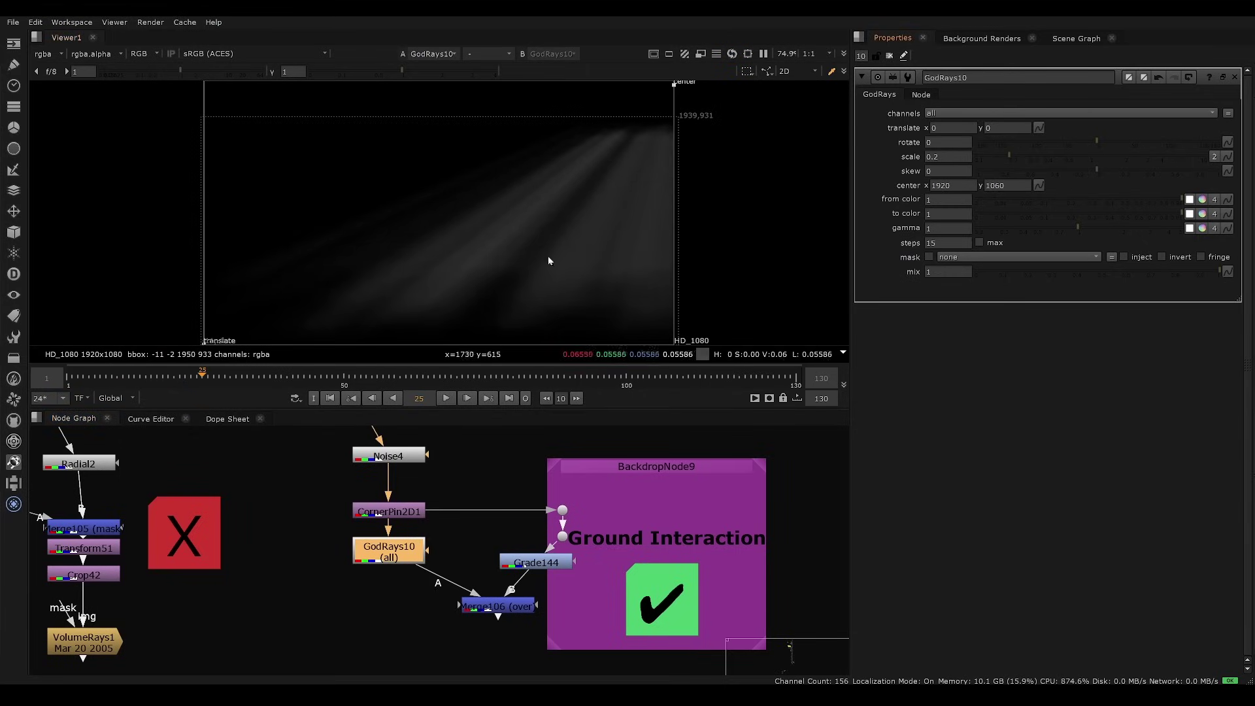
View the CornerPin2D1 output and compare it with the Grade144 output in the Ground Interaction setup.
middle_drag(502, 550, 401, 568)
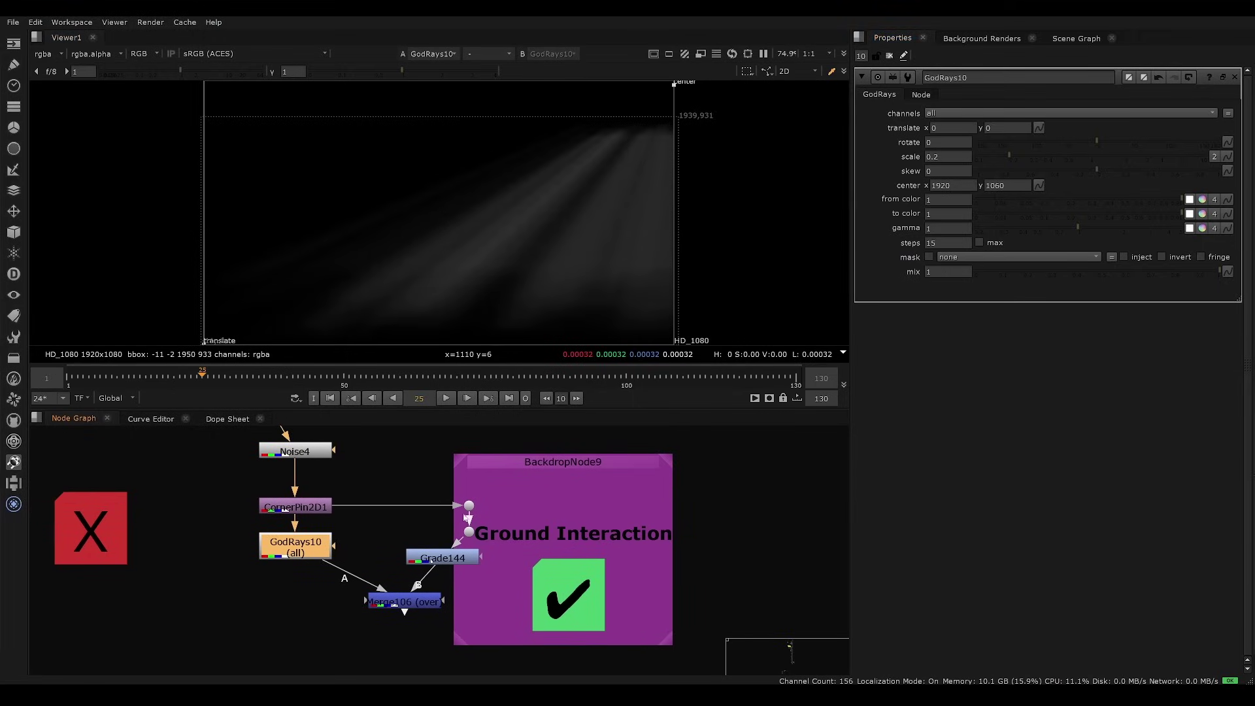
click(318, 506)
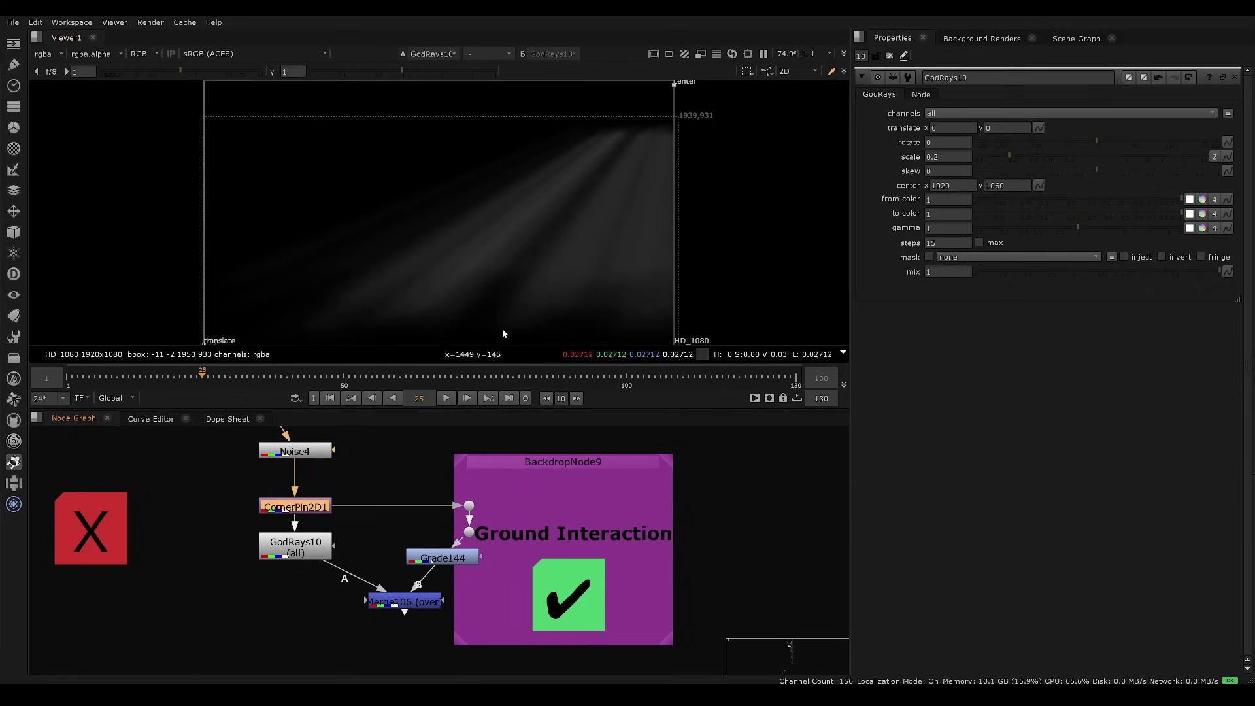
key(1)
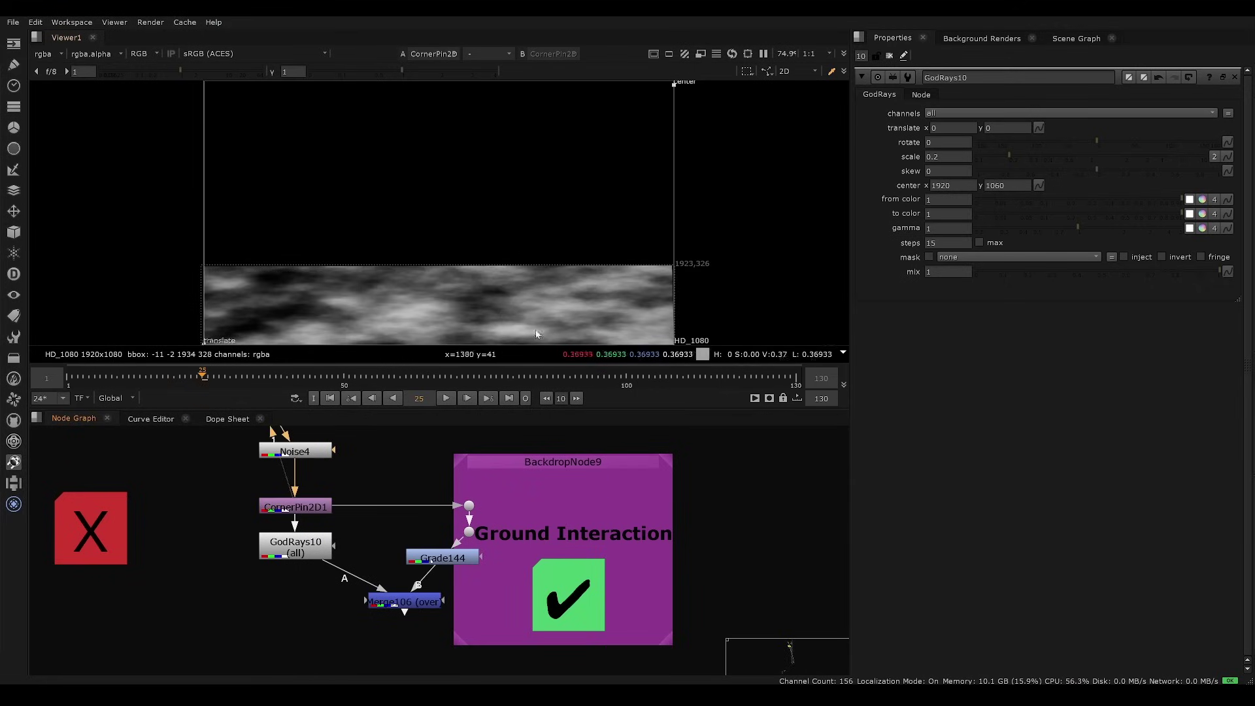
click(462, 559)
key(1)
click(473, 533)
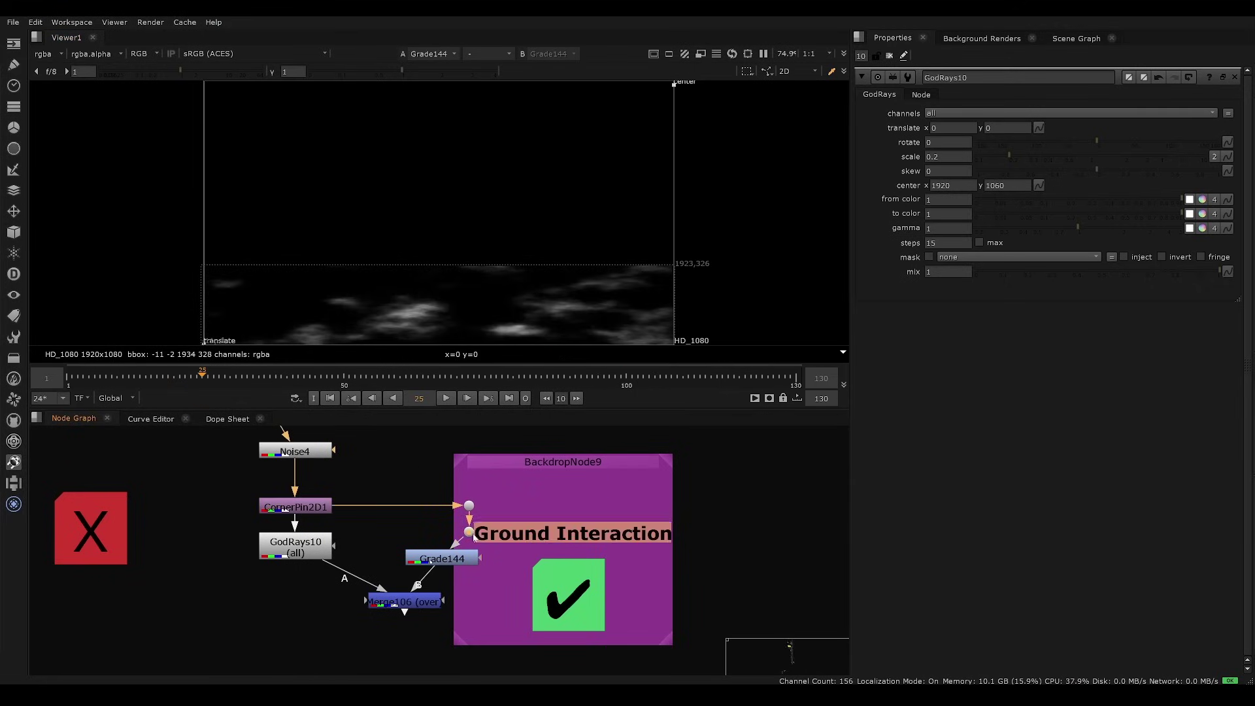
key(1)
click(458, 561)
key(1)
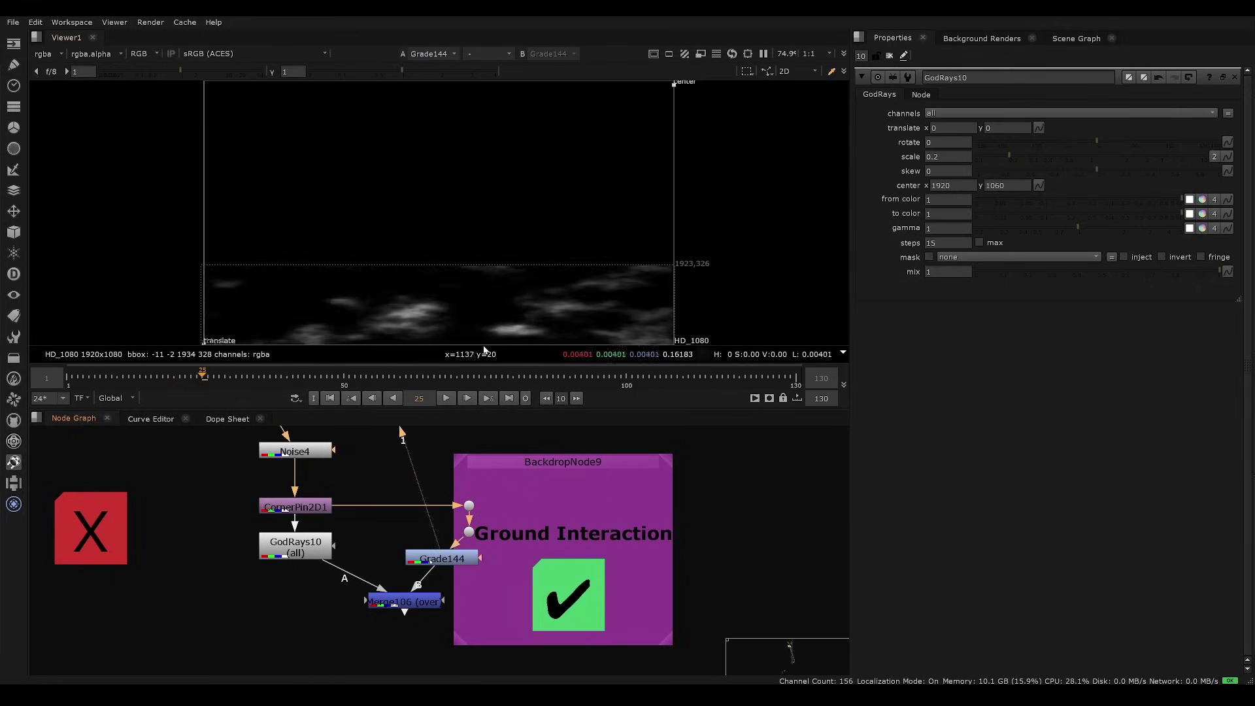
Move the Merge106 node farther down below GodRays10 and Grade144, view its output and open its settings.
middle_drag(429, 584, 458, 529)
drag(440, 550, 411, 579)
middle_drag(406, 576, 414, 623)
drag(428, 620, 435, 621)
key(1)
double_click(435, 621)
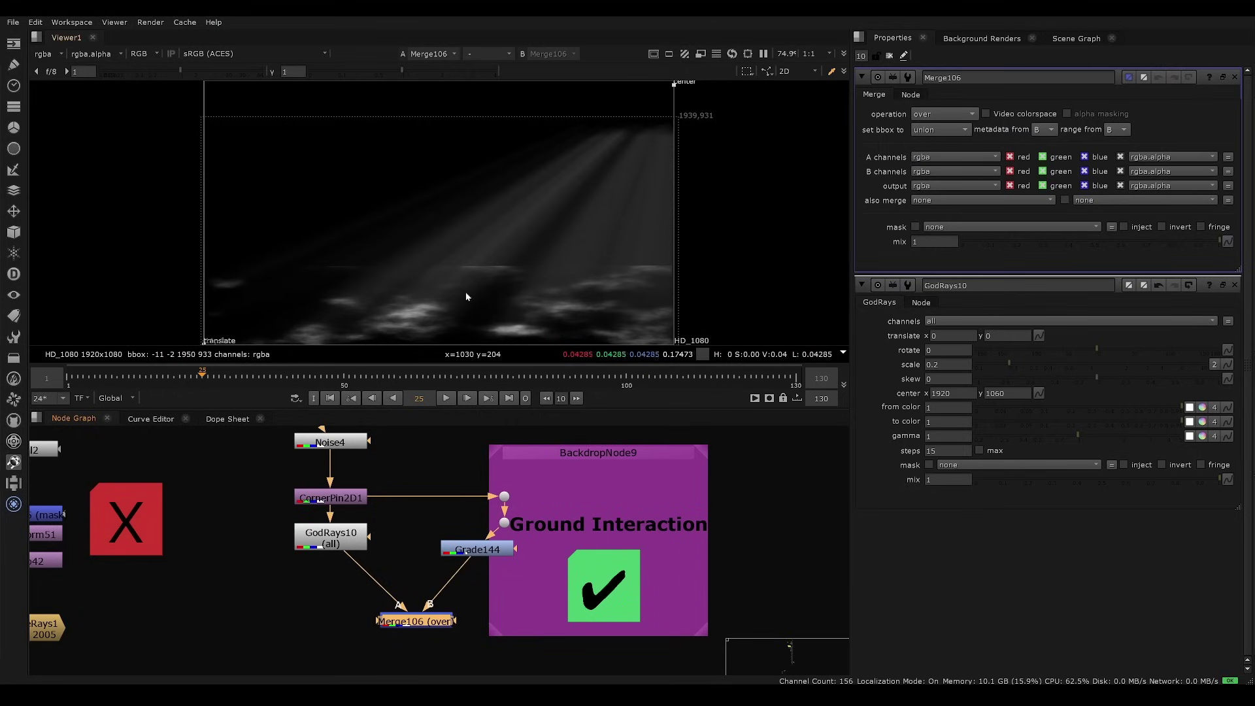
Open the Noise4 settings and raise the noise z value to 1.44 to evolve the pattern.
middle_drag(352, 445, 387, 492)
double_click(387, 492)
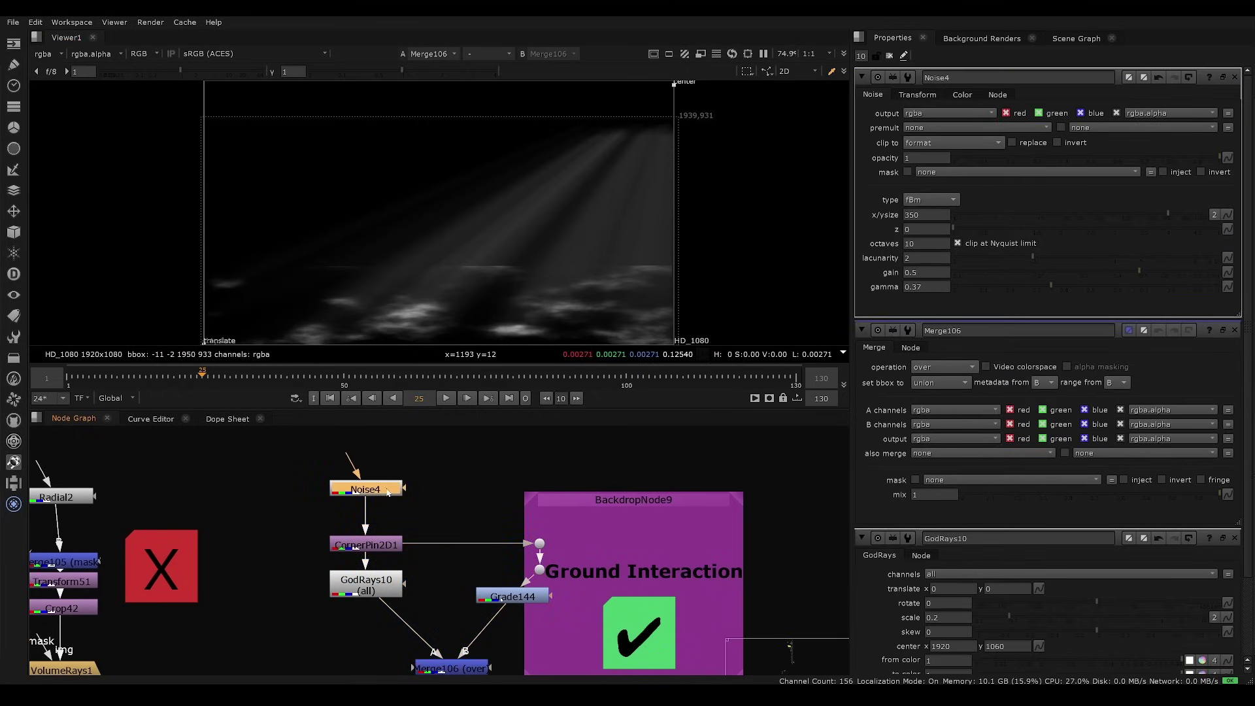
drag(969, 226, 1029, 233)
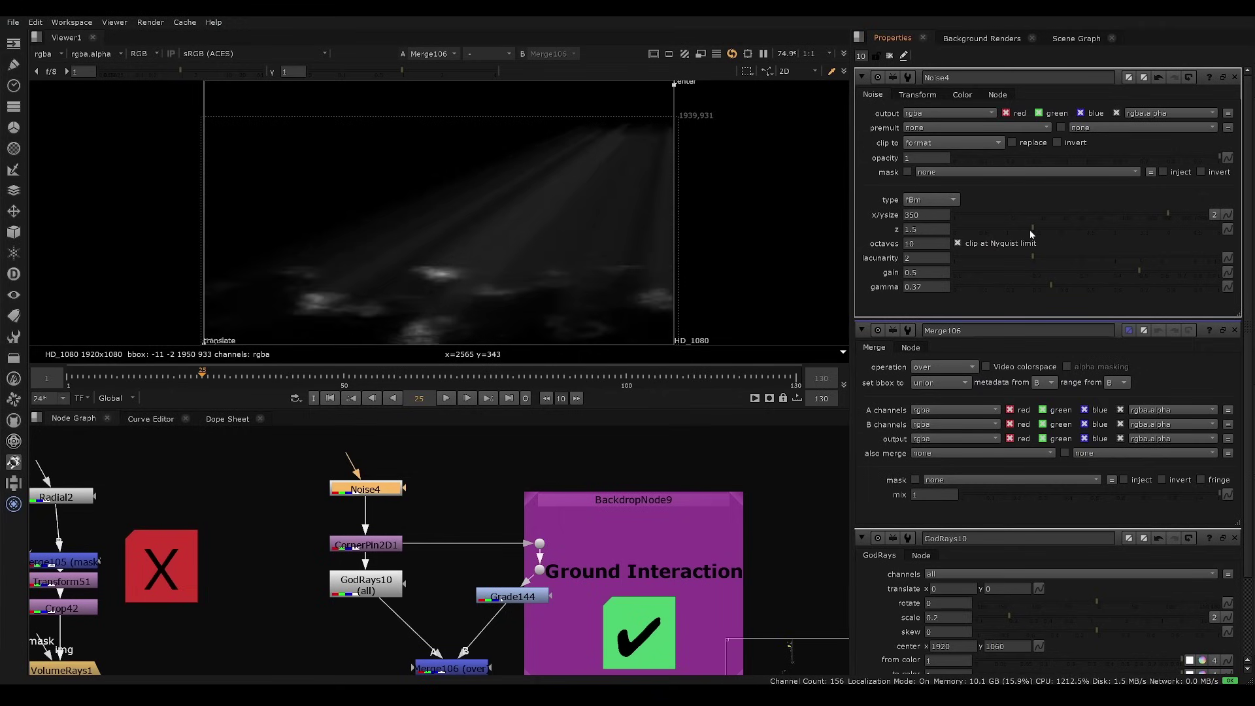
Insert a Blur node between Grade144 and Merge106 and set its size to 19.5.
middle_drag(477, 580, 407, 518)
scroll(425, 526, up, 3)
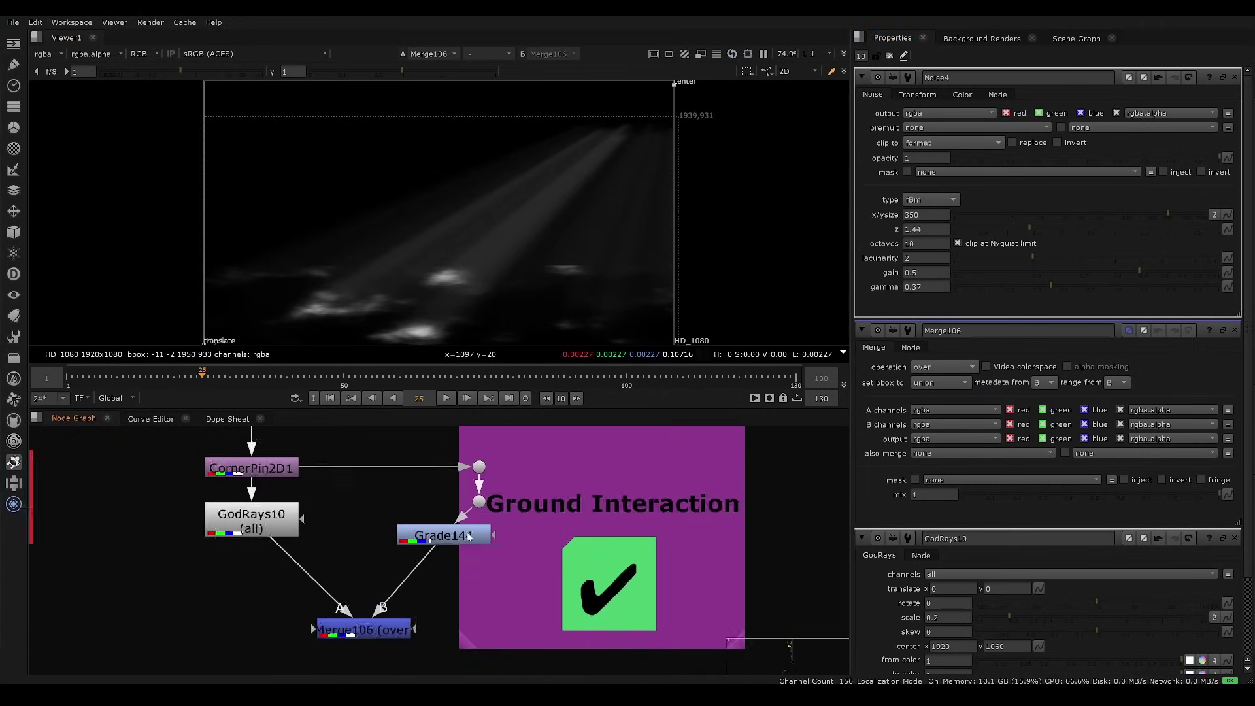
click(442, 532)
key(b)
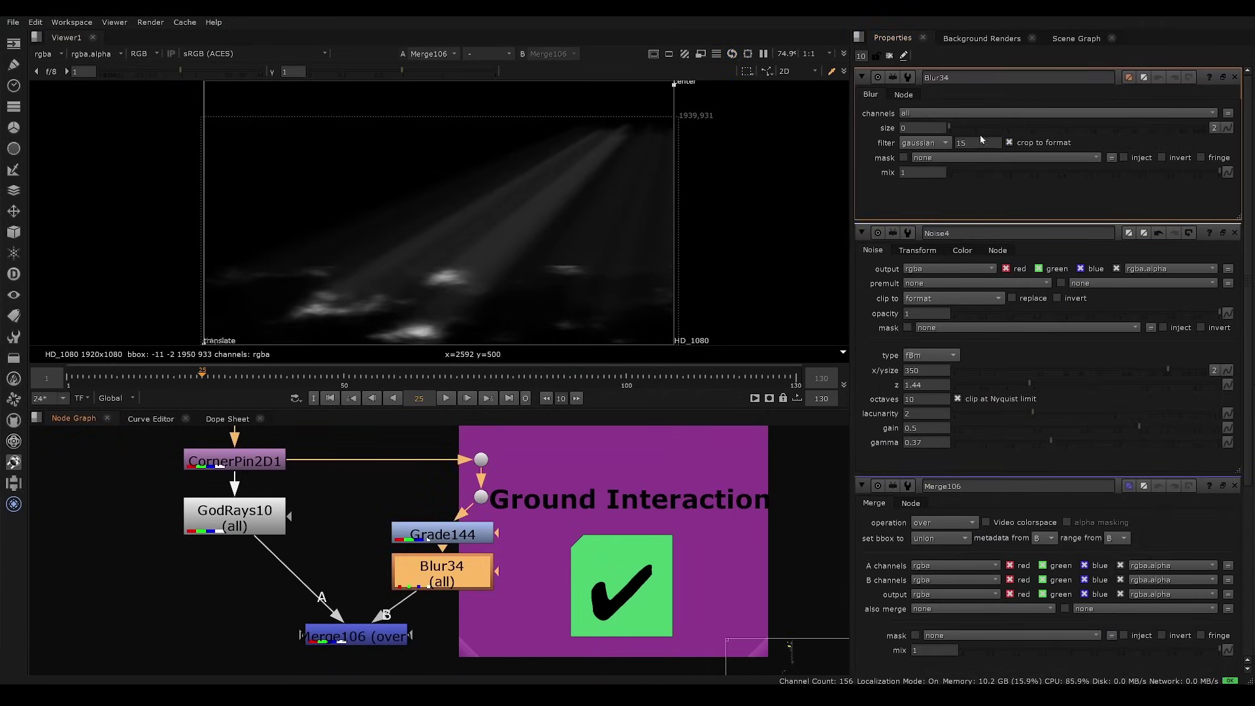
drag(1030, 127, 1071, 127)
Set the Noise4 gamma to 0.56 and its z value to 3.26.
middle_drag(391, 492, 468, 539)
scroll(431, 542, down, 2)
scroll(330, 457, up, 2)
double_click(320, 453)
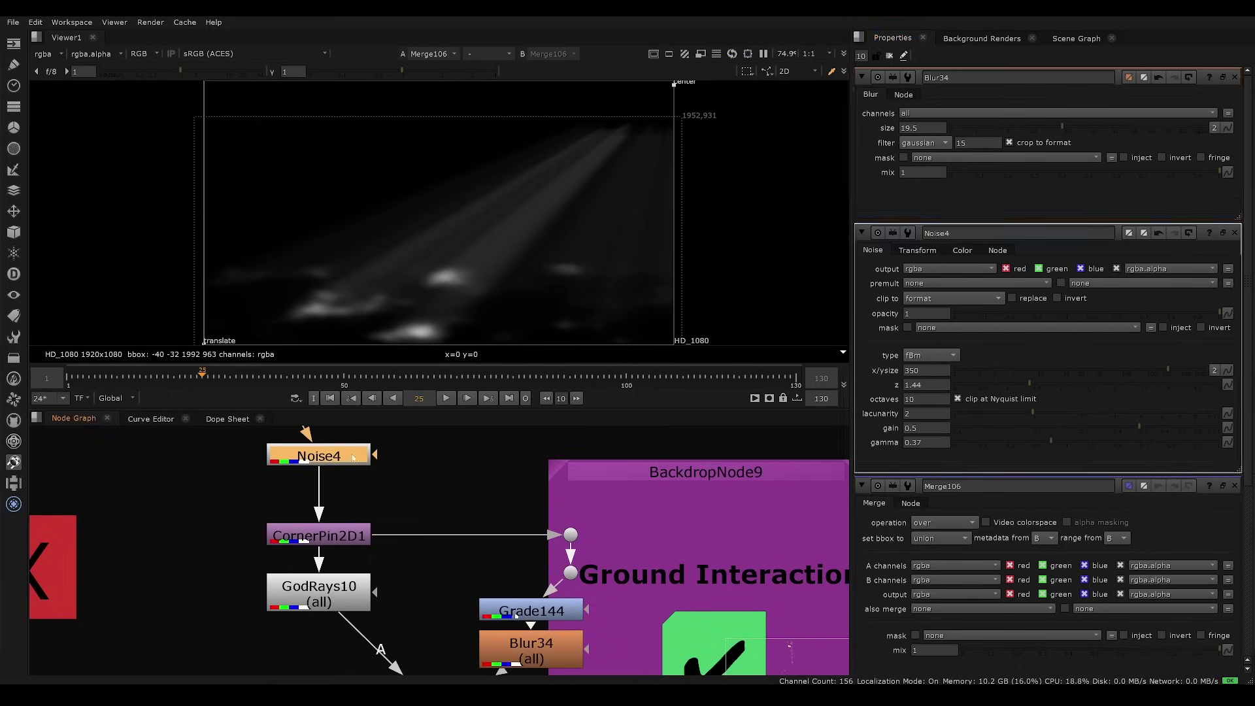
drag(1068, 287, 1096, 292)
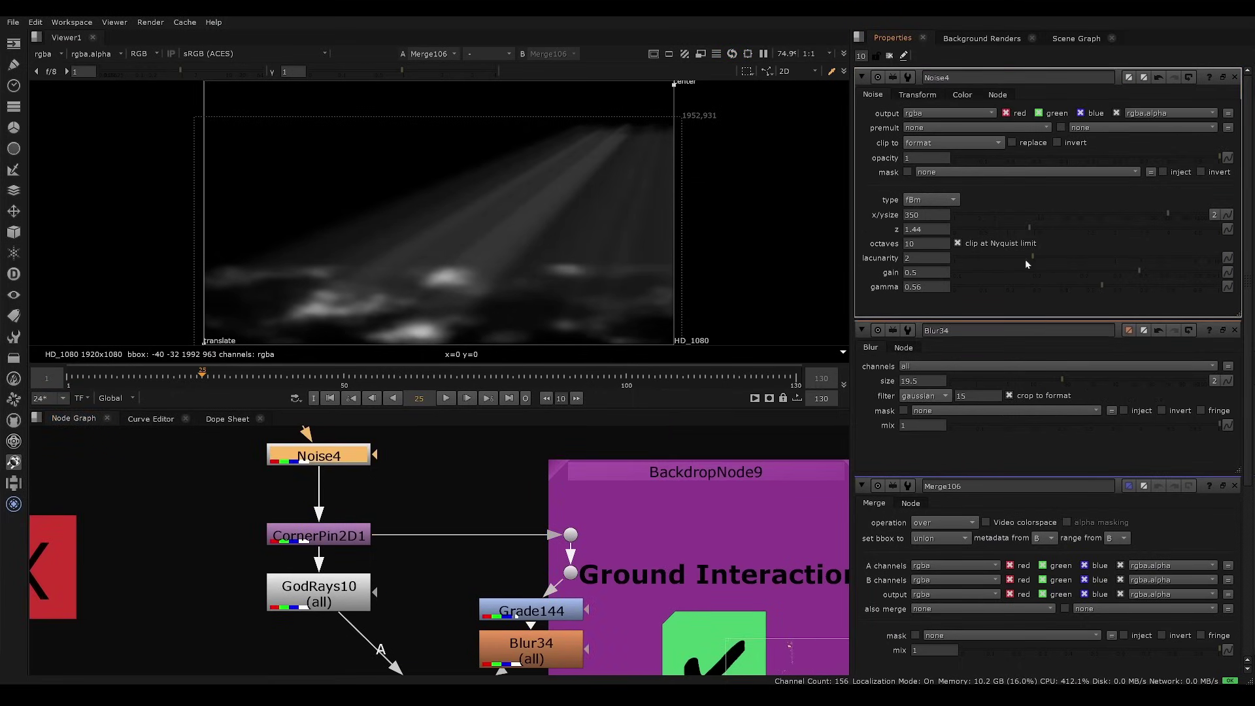
scroll(445, 523, down, 3)
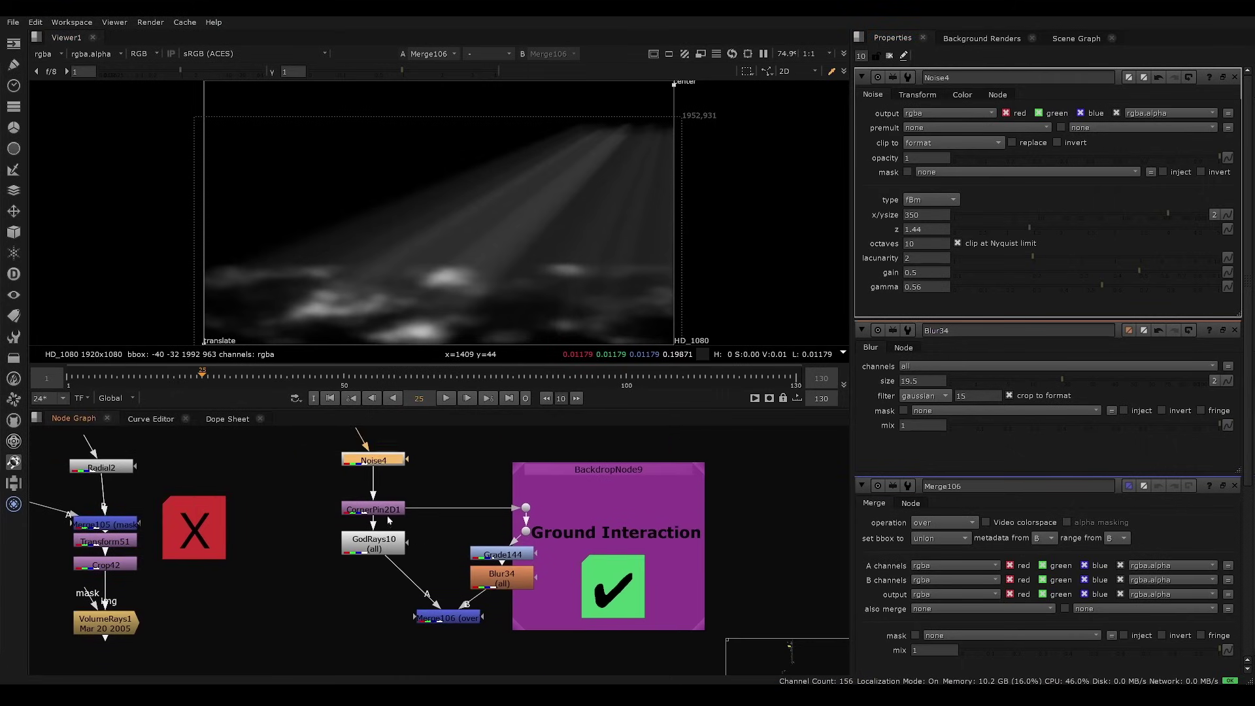
drag(1035, 226, 1117, 229)
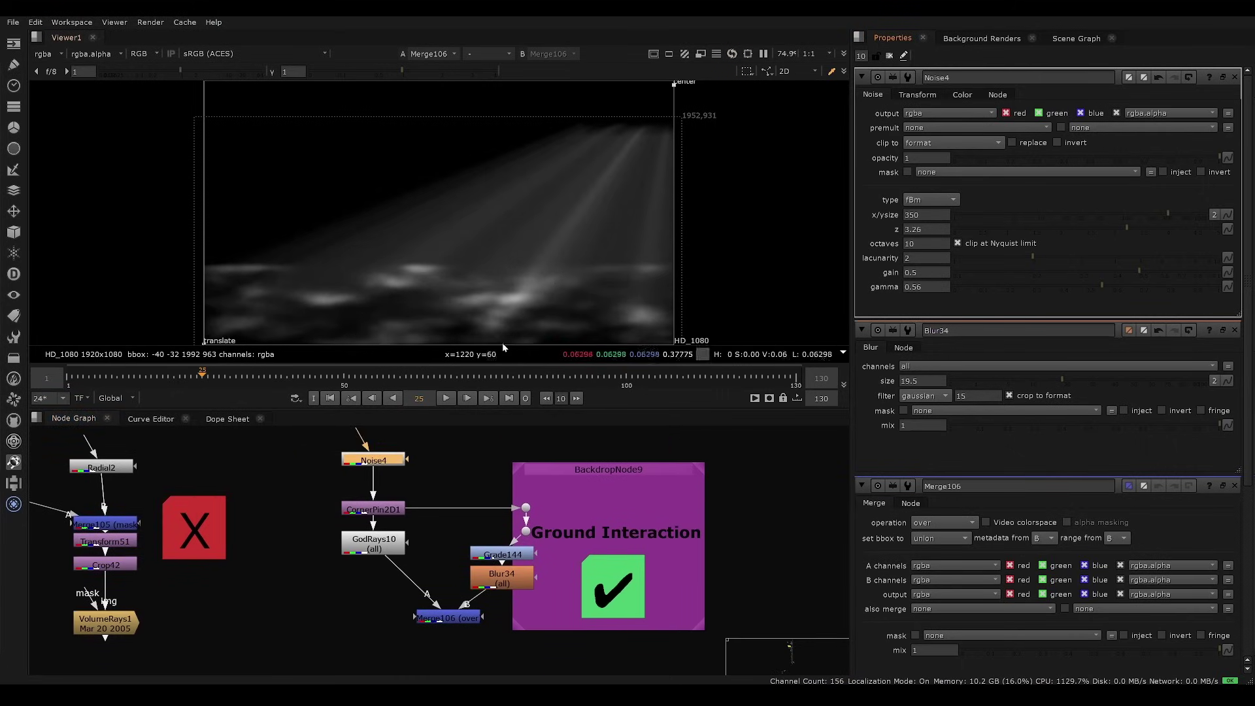
middle_drag(505, 527, 446, 527)
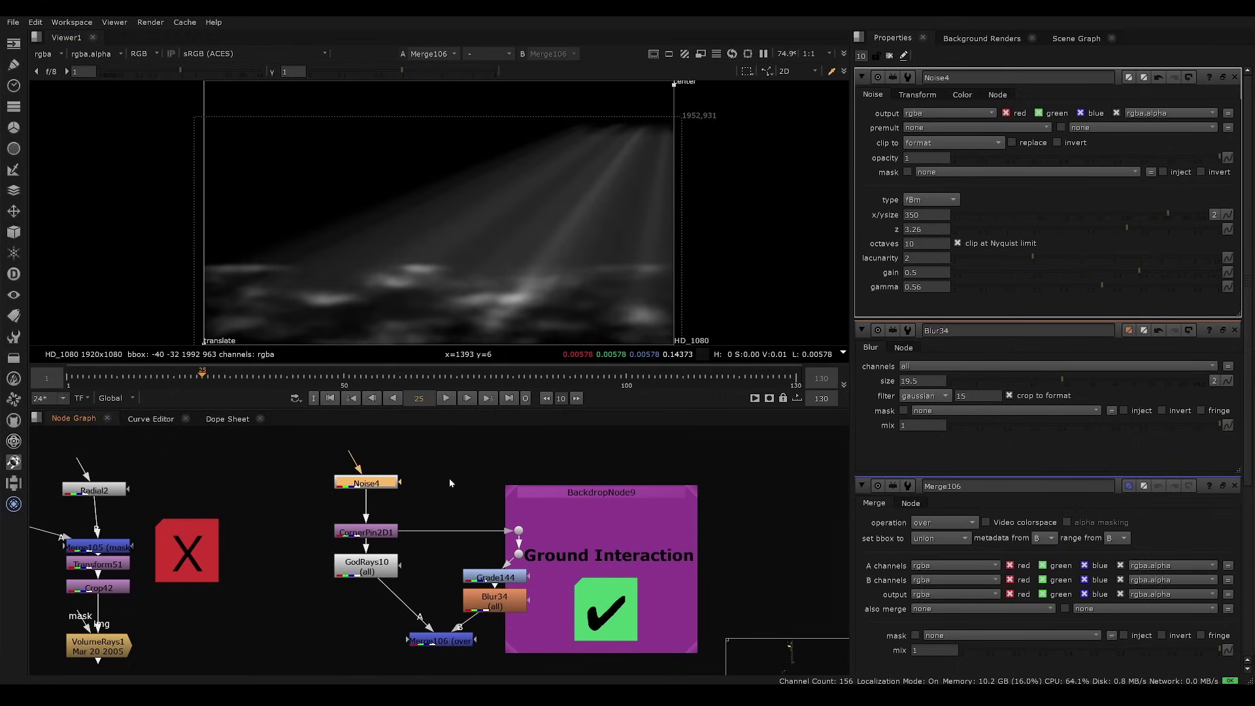
middle_drag(449, 483, 570, 489)
alt+middle_drag(570, 488, 497, 541)
middle_drag(503, 447, 507, 499)
alt+middle_drag(549, 605, 611, 487)
middle_drag(611, 487, 590, 483)
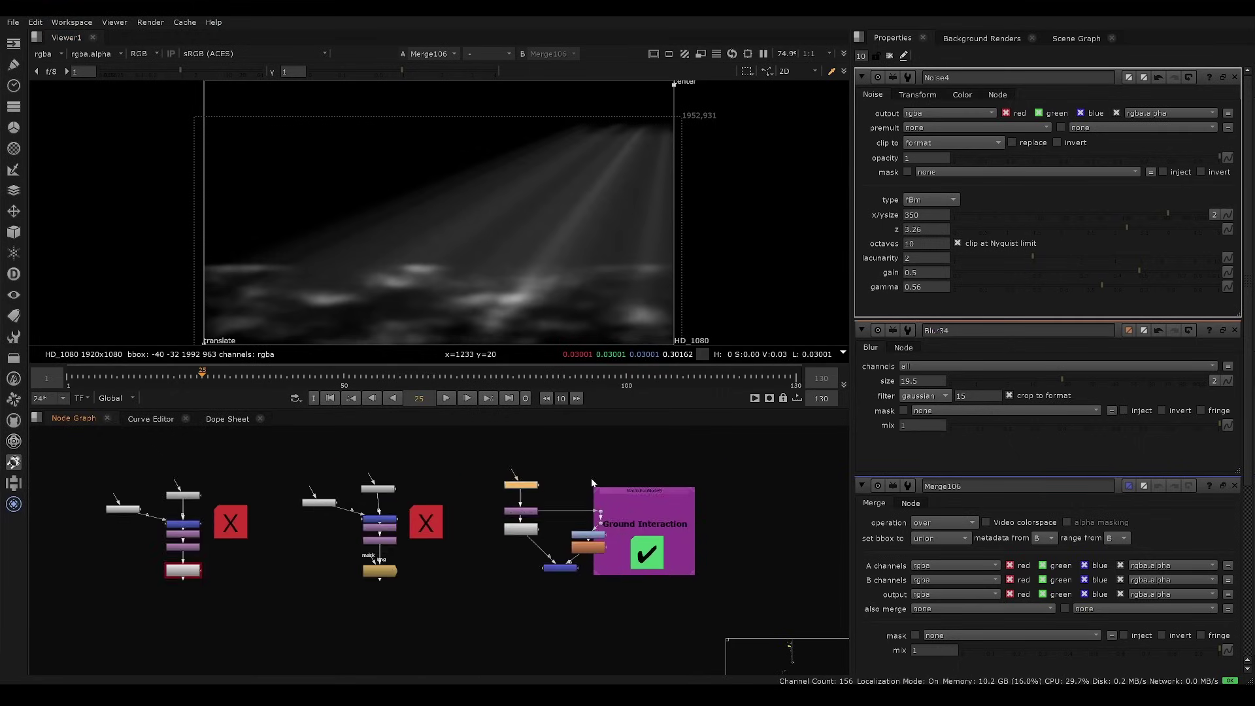
scroll(591, 477, up, 2)
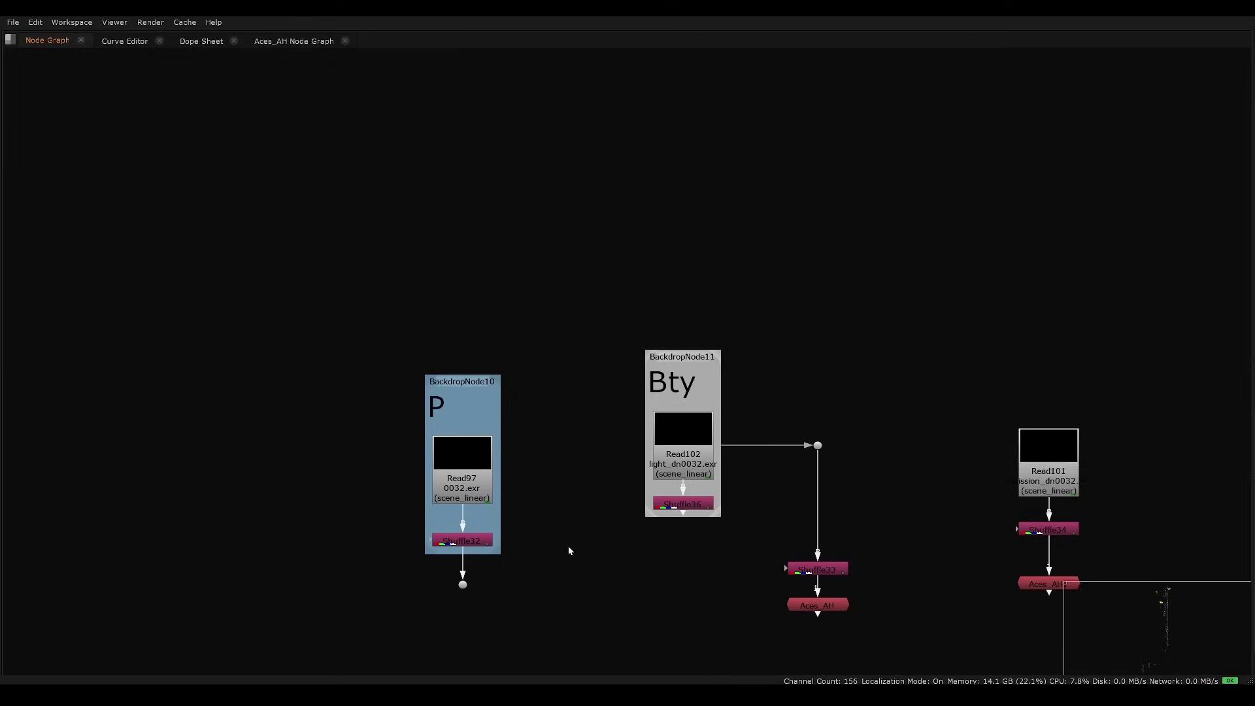
Restore the full workspace layout with the viewer and select the Read97 node in the P backdrop.
key(space)
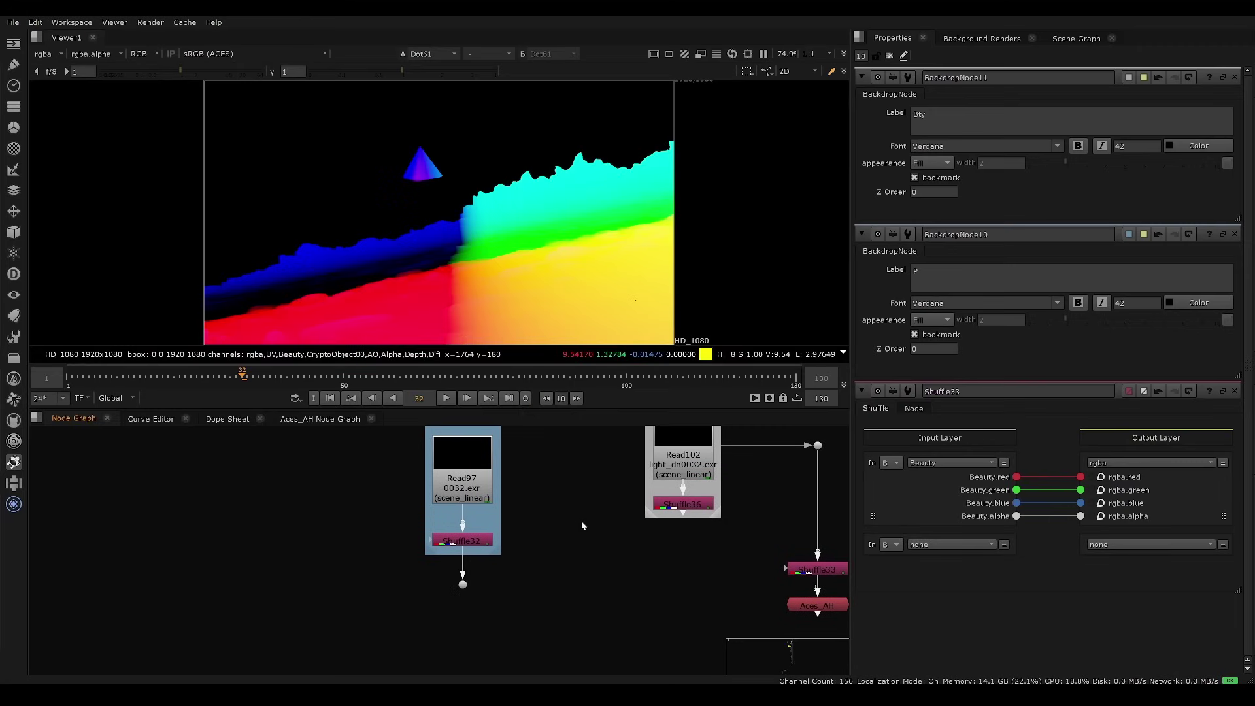
middle_drag(566, 512, 484, 578)
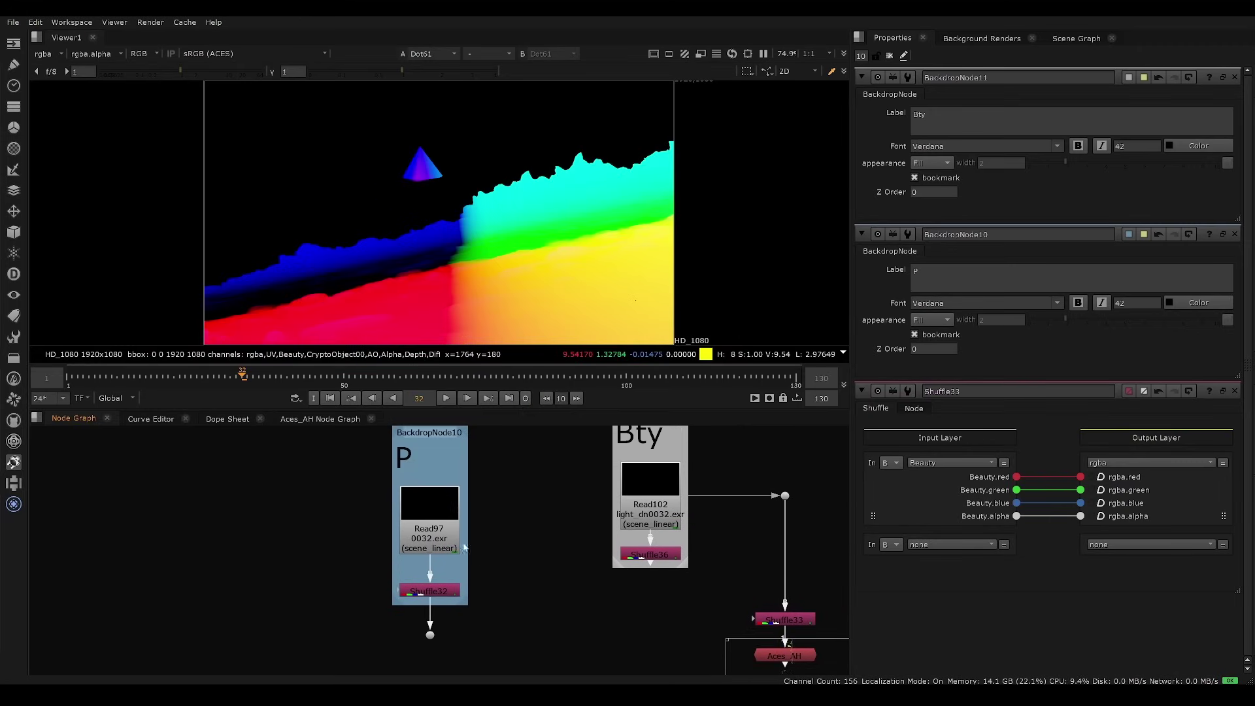
click(428, 530)
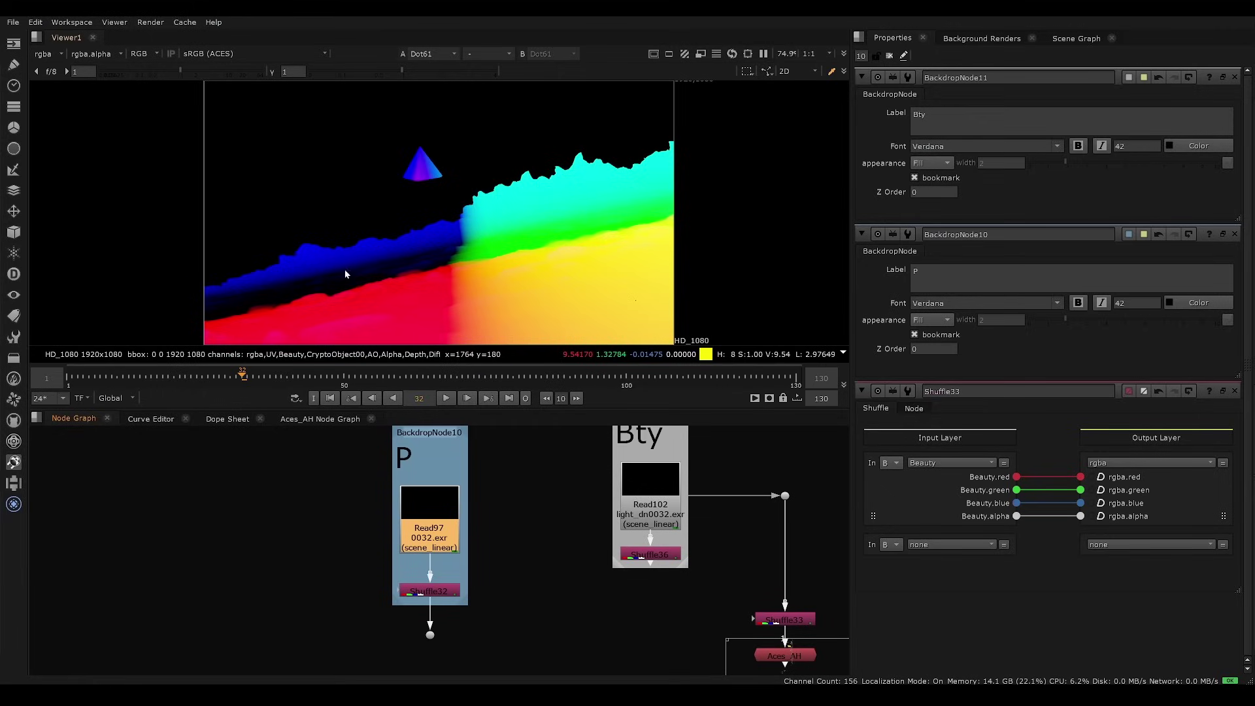
mouse_move(469, 623)
middle_down()
mouse_move(484, 535)
mouse_move(473, 624)
middle_up()
middle_drag(465, 548, 481, 529)
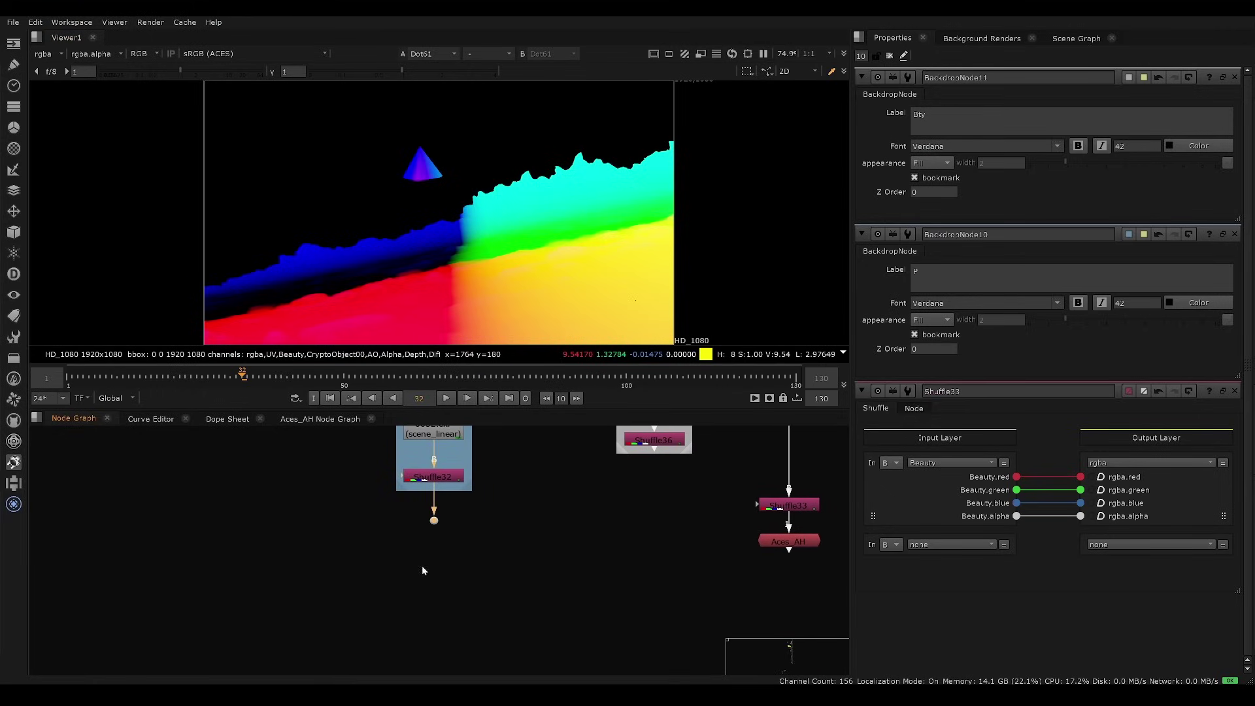
Add an Expression node under the dot that follows Shuffle32 and move it slightly lower.
key(Tab)
text(expression [Math)
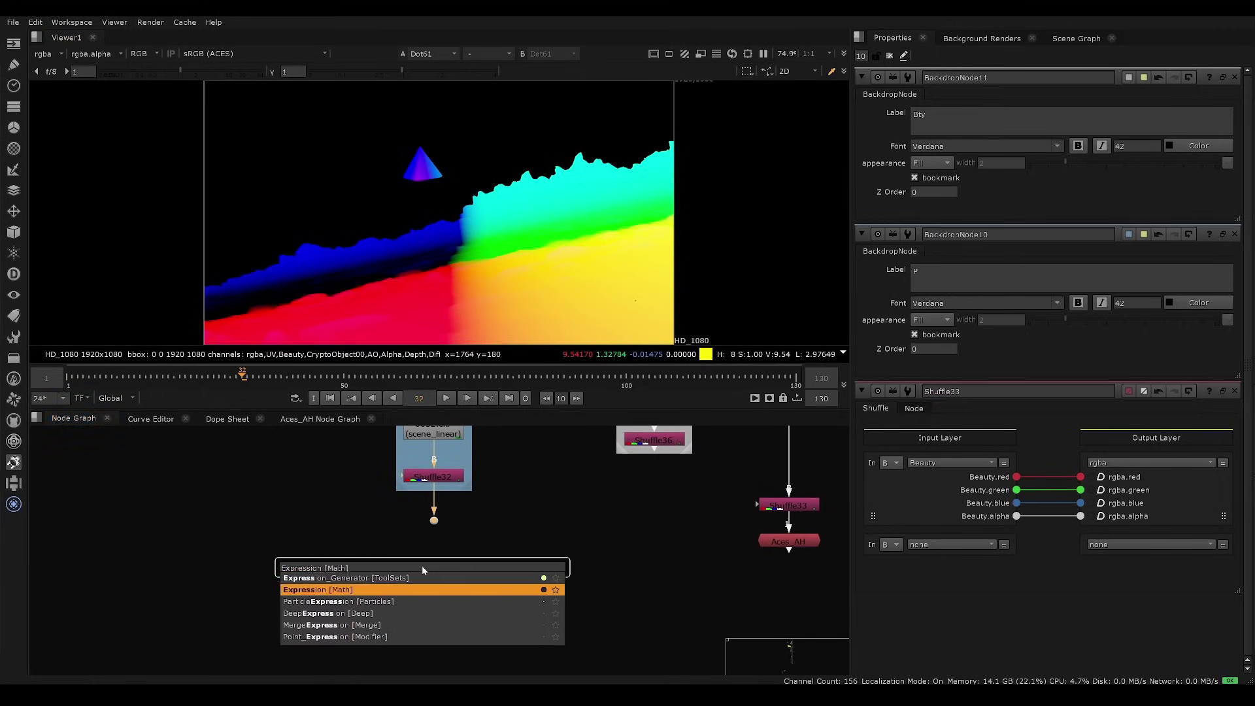
key(Down)
key(Return)
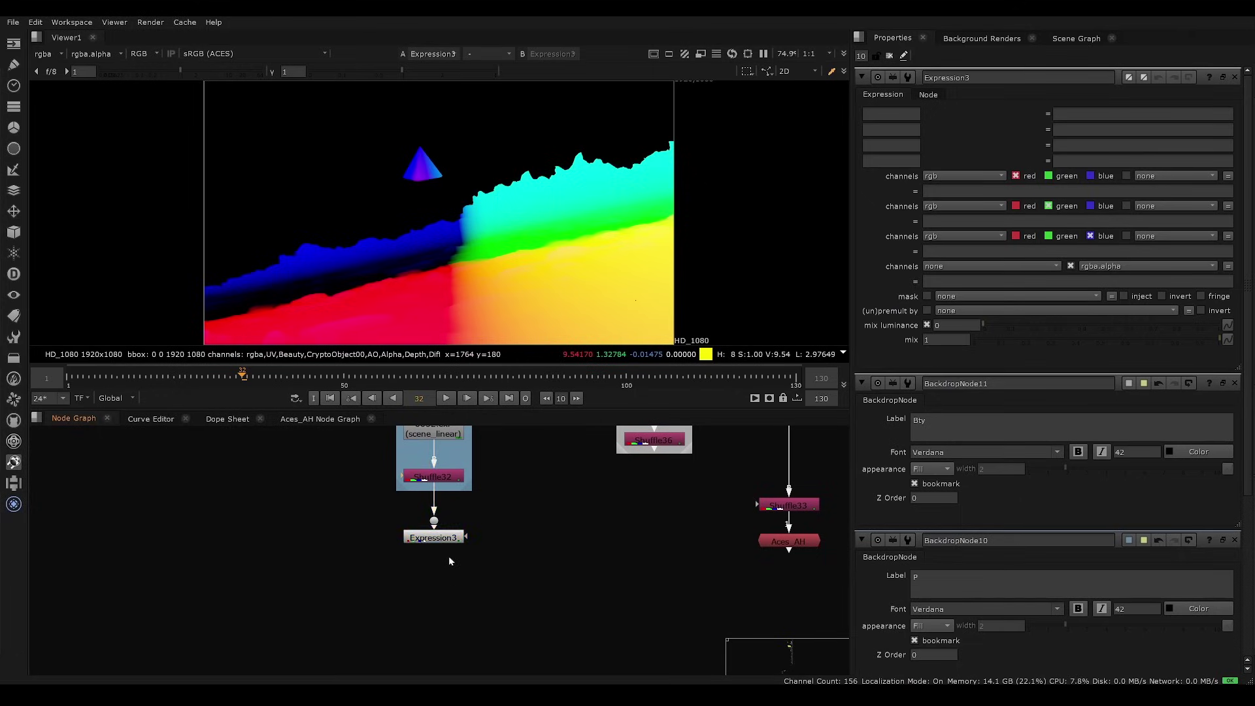
drag(436, 537, 436, 569)
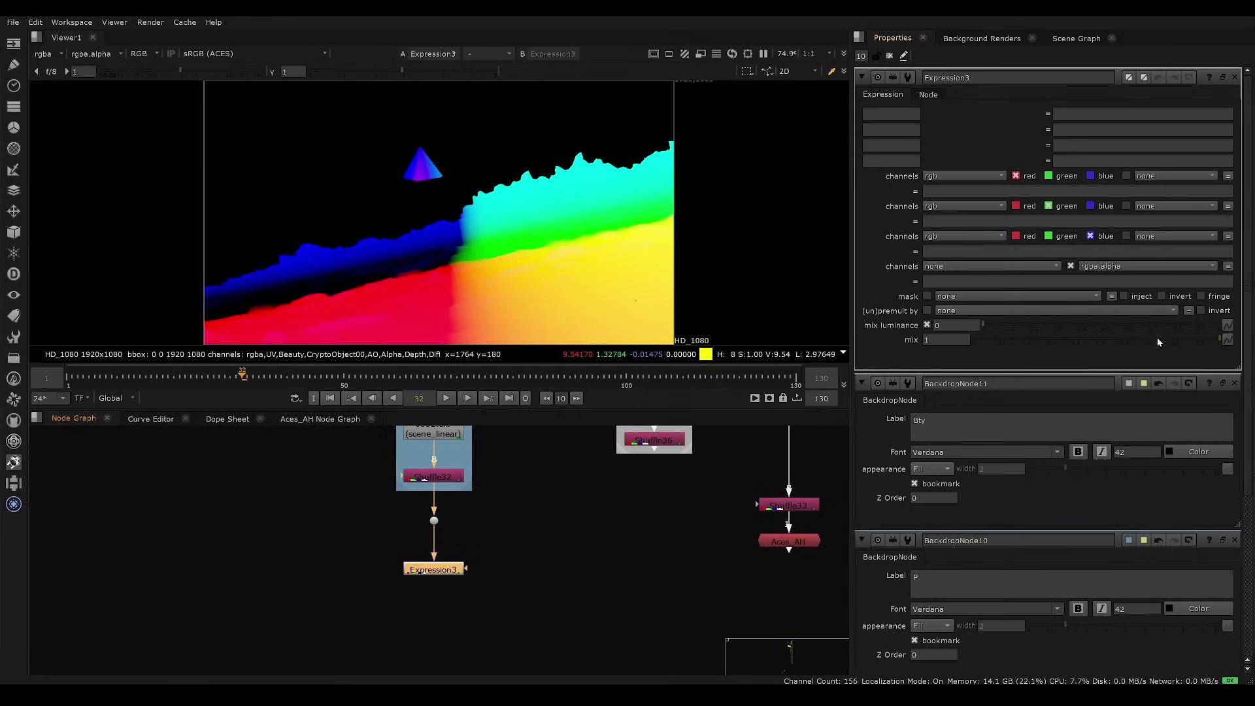
Close the other open node properties so only the Expression node's remain, and deselect the node.
click(1233, 385)
click(1233, 384)
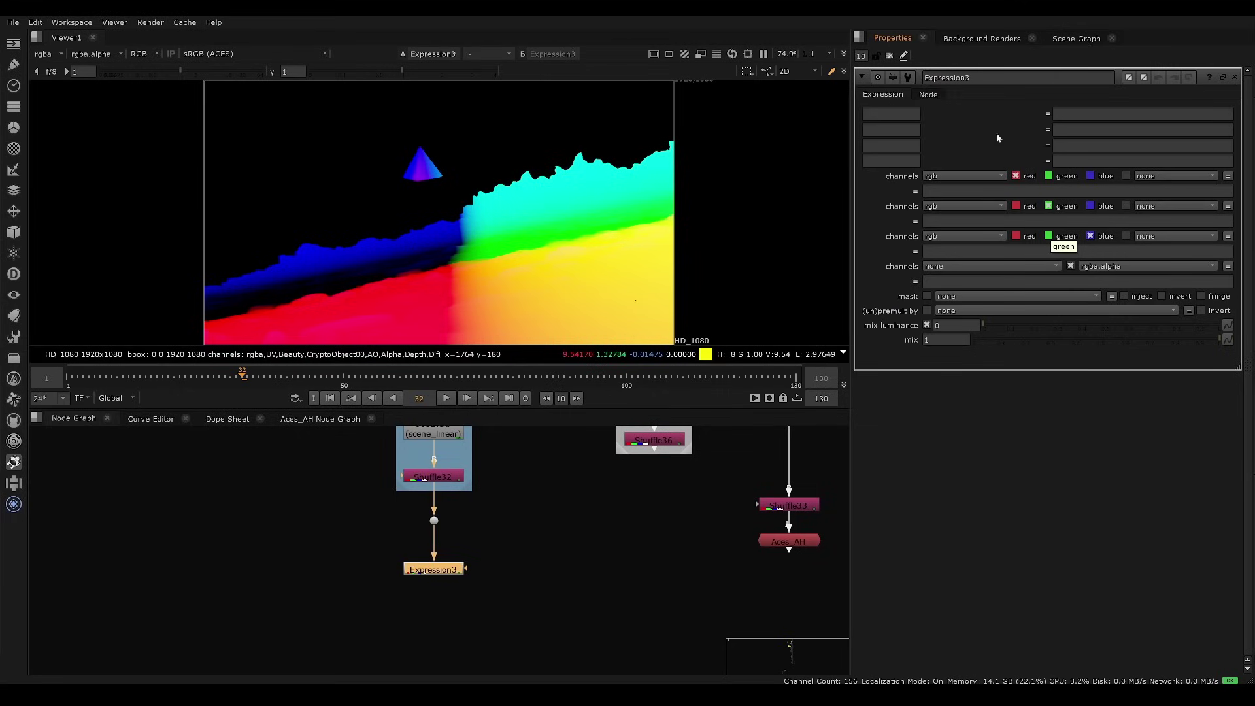
click(586, 540)
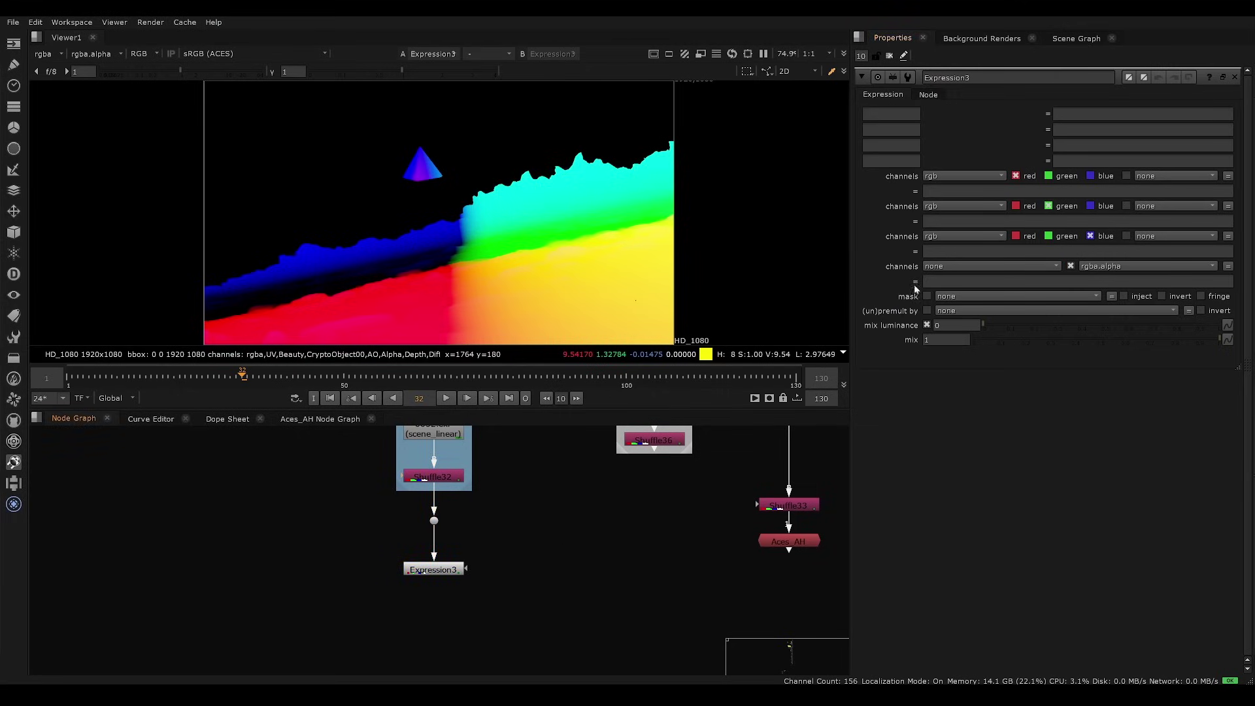
Set the Expression node's alpha channel formula to noise(r,g,b).
click(926, 282)
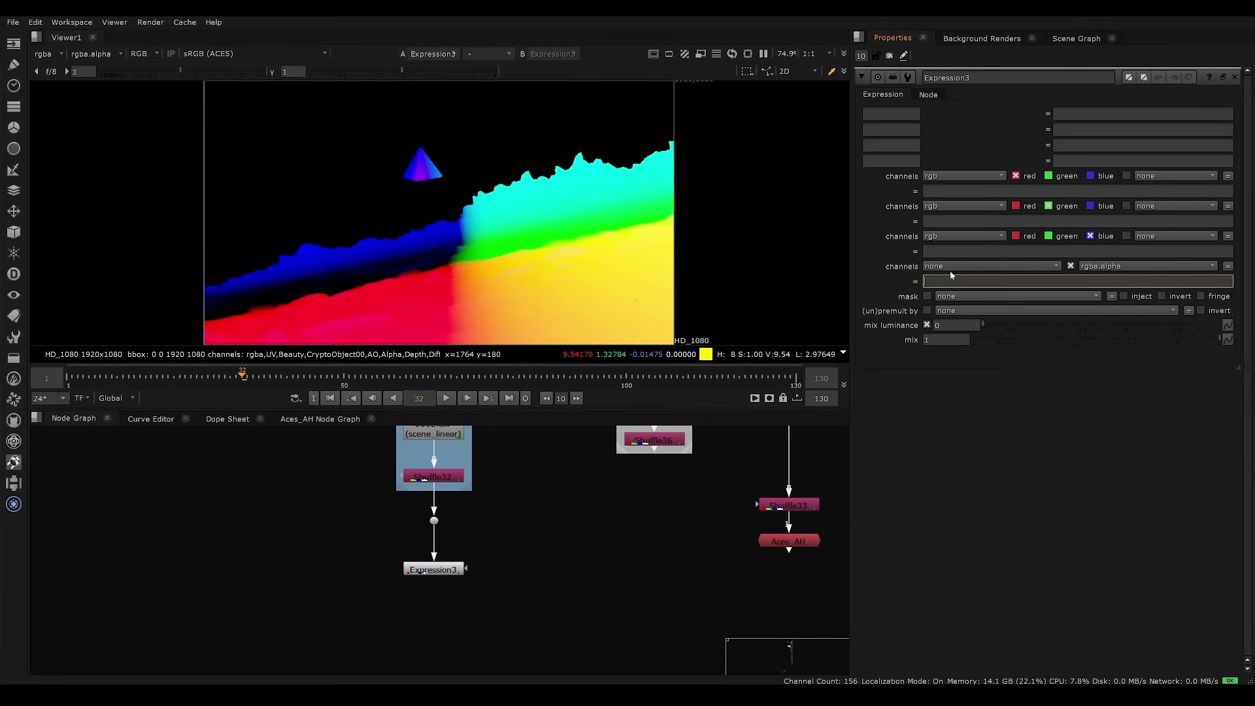
text(noise(r,g,b)
click(588, 560)
middle_drag(526, 543, 532, 506)
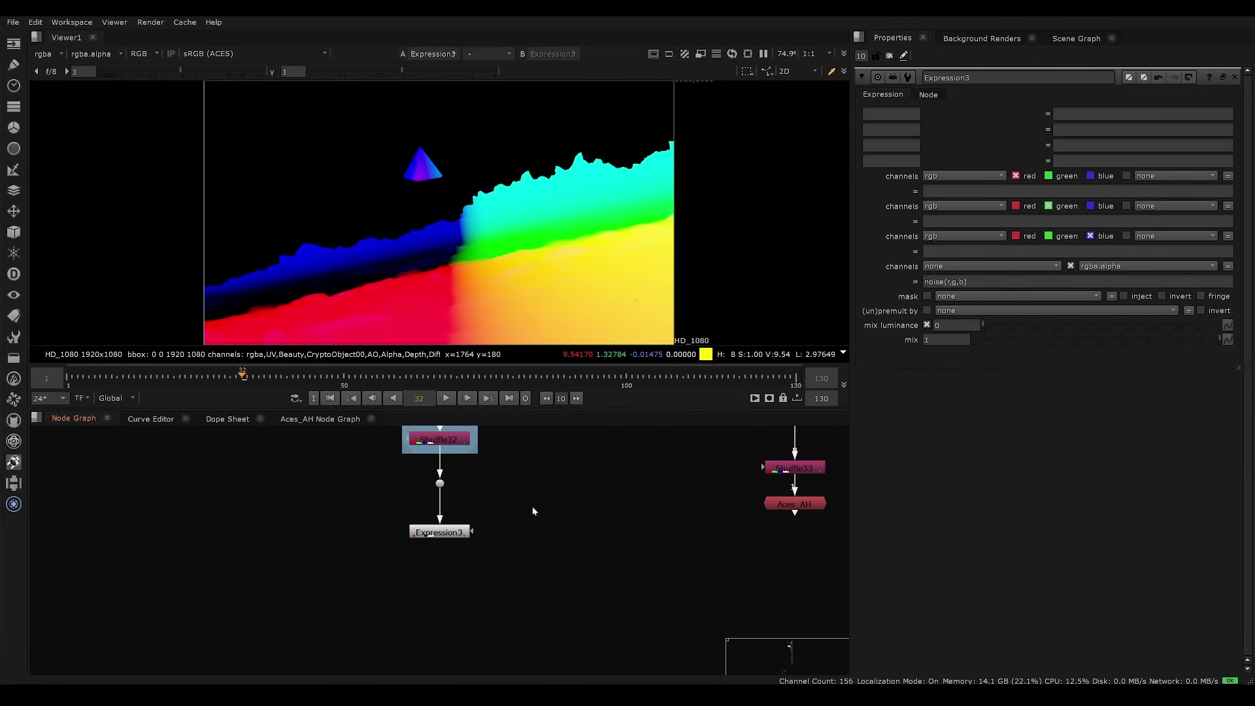
View the Expression node's output and display its alpha channel.
click(458, 532)
key(1)
key(a)
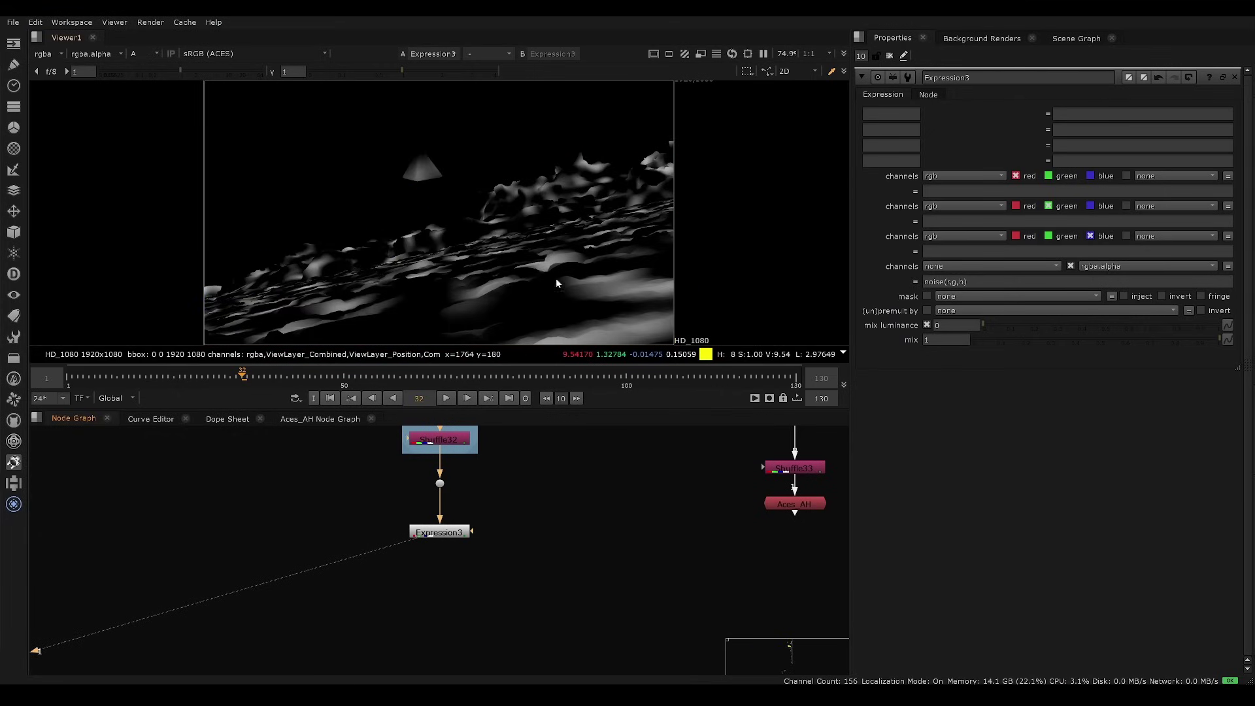
Move the Expression node lower and insert a Grade node between the dot and the Expression node.
drag(468, 538, 440, 590)
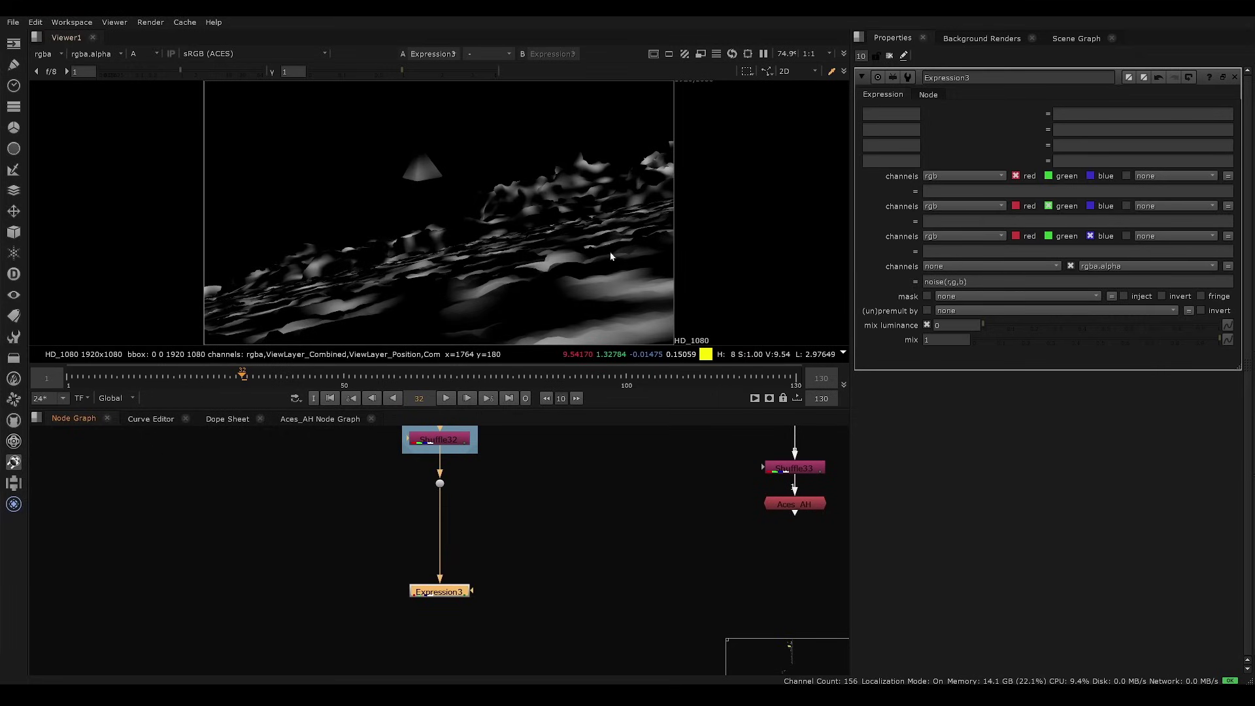
click(485, 529)
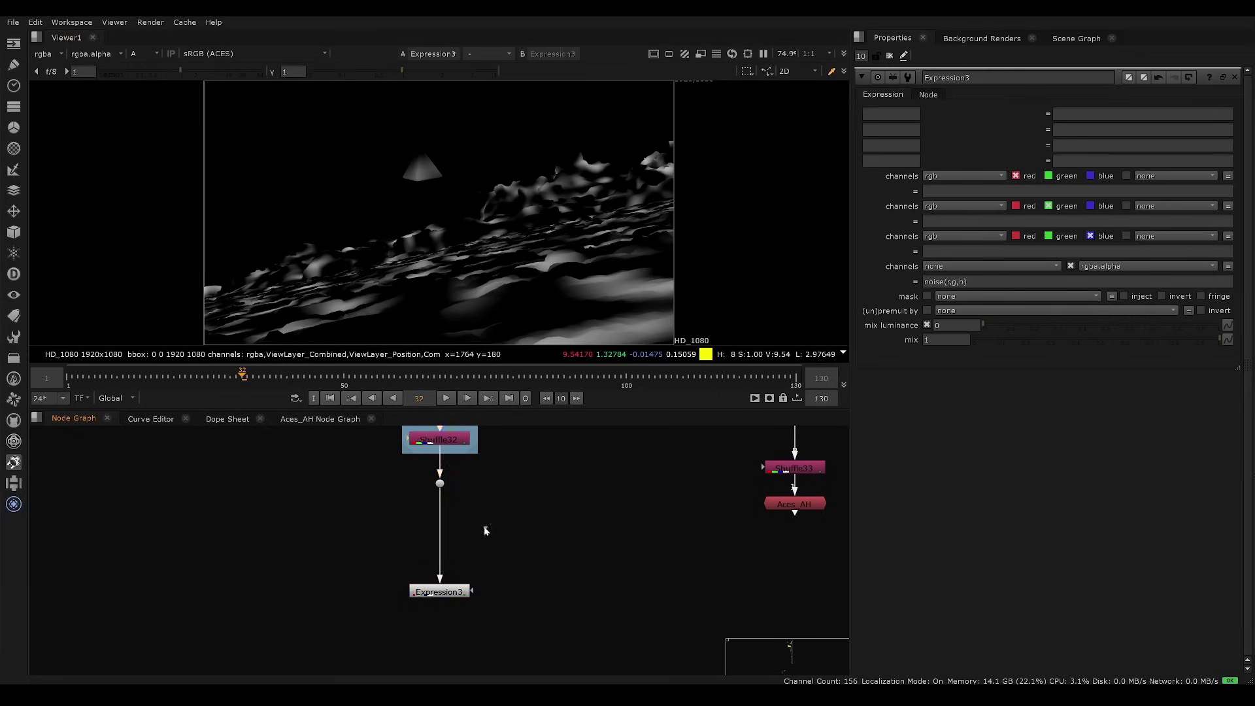
scroll(463, 532, up, 2)
mouse_move(434, 520)
middle_down()
mouse_move(464, 529)
mouse_move(438, 521)
middle_up()
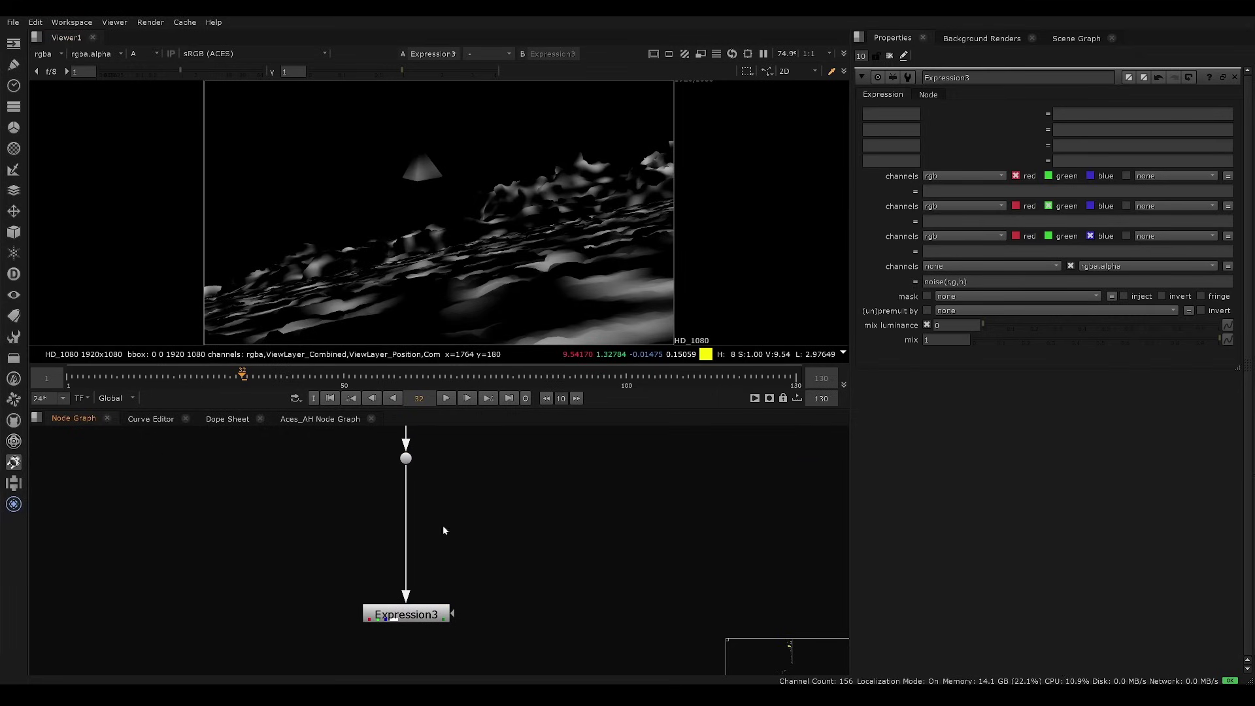
key(g)
drag(442, 524, 437, 550)
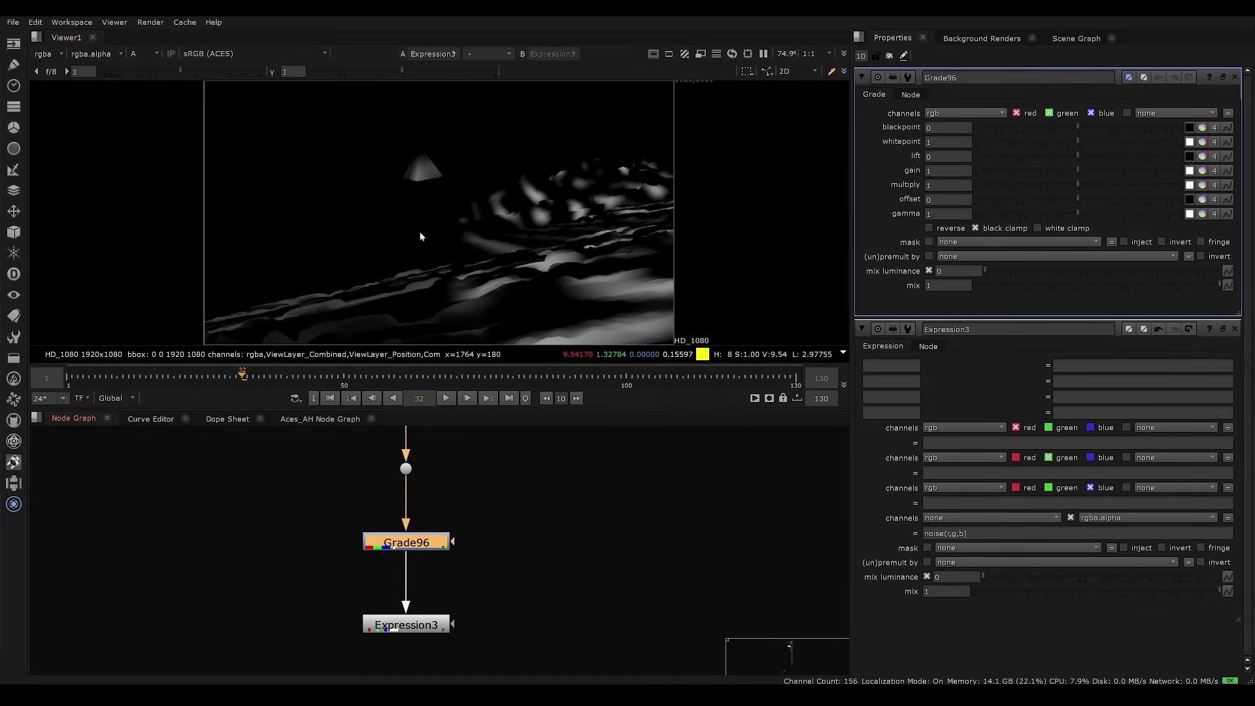
Turn the Grade node's black clamp off and back on to compare its effect on the noise.
click(1004, 231)
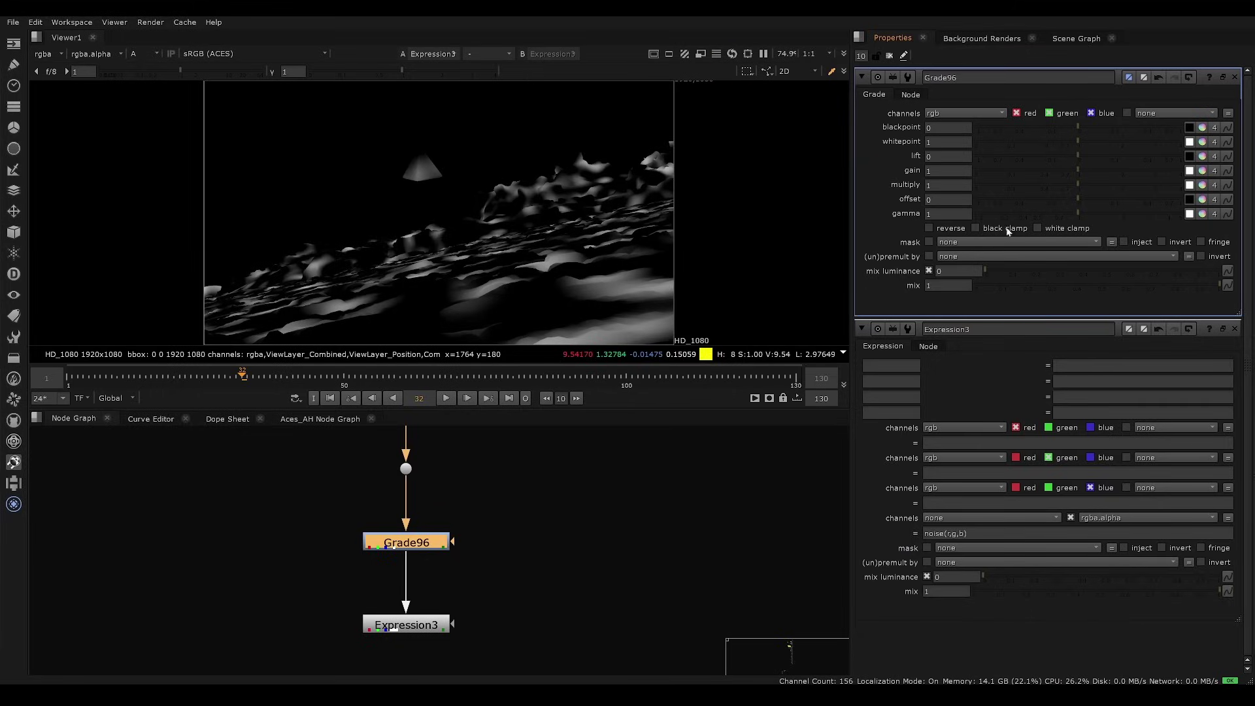
click(1007, 231)
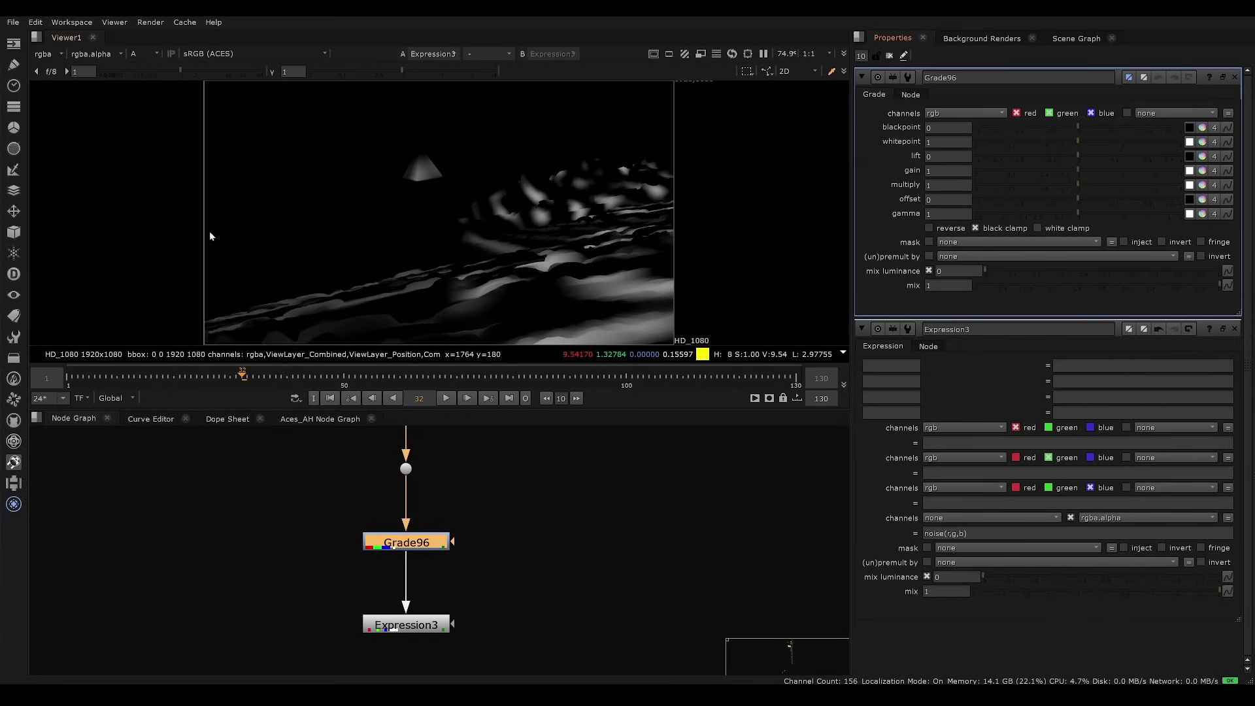
Turn off the Grade node's black clamp and examine the noise in the viewer.
click(998, 230)
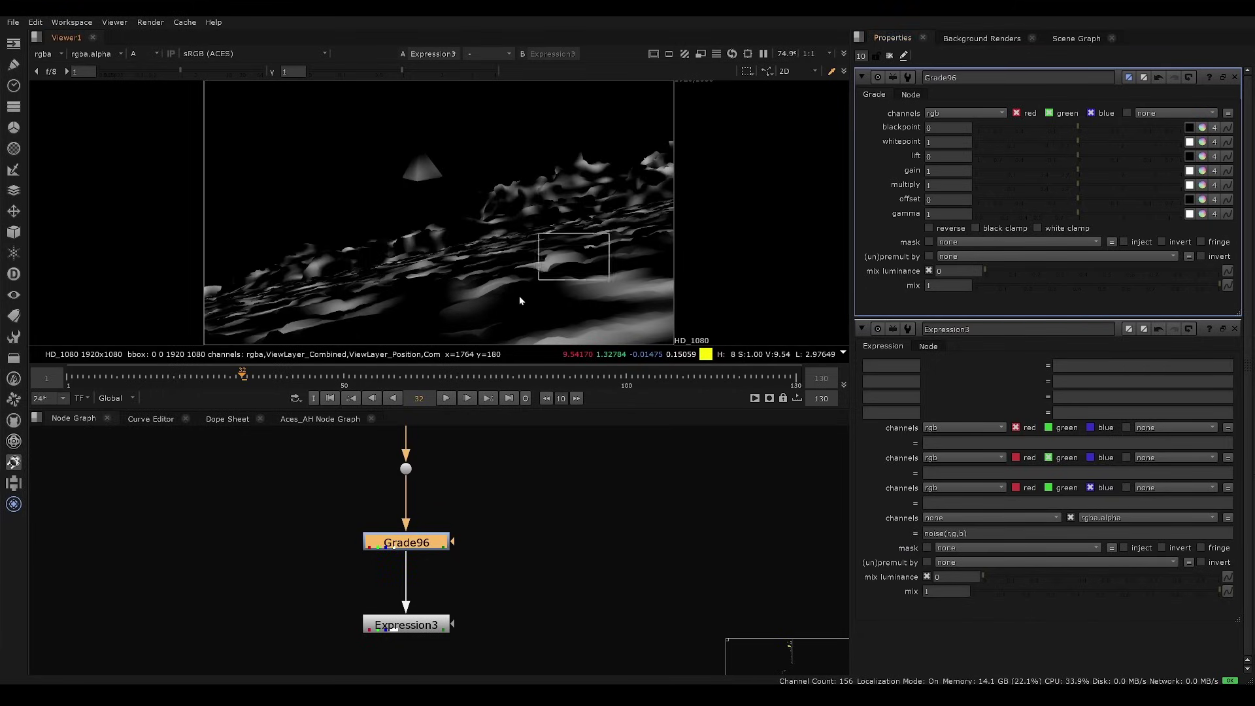
middle_drag(519, 295, 526, 270)
key(minus)
key(plus)
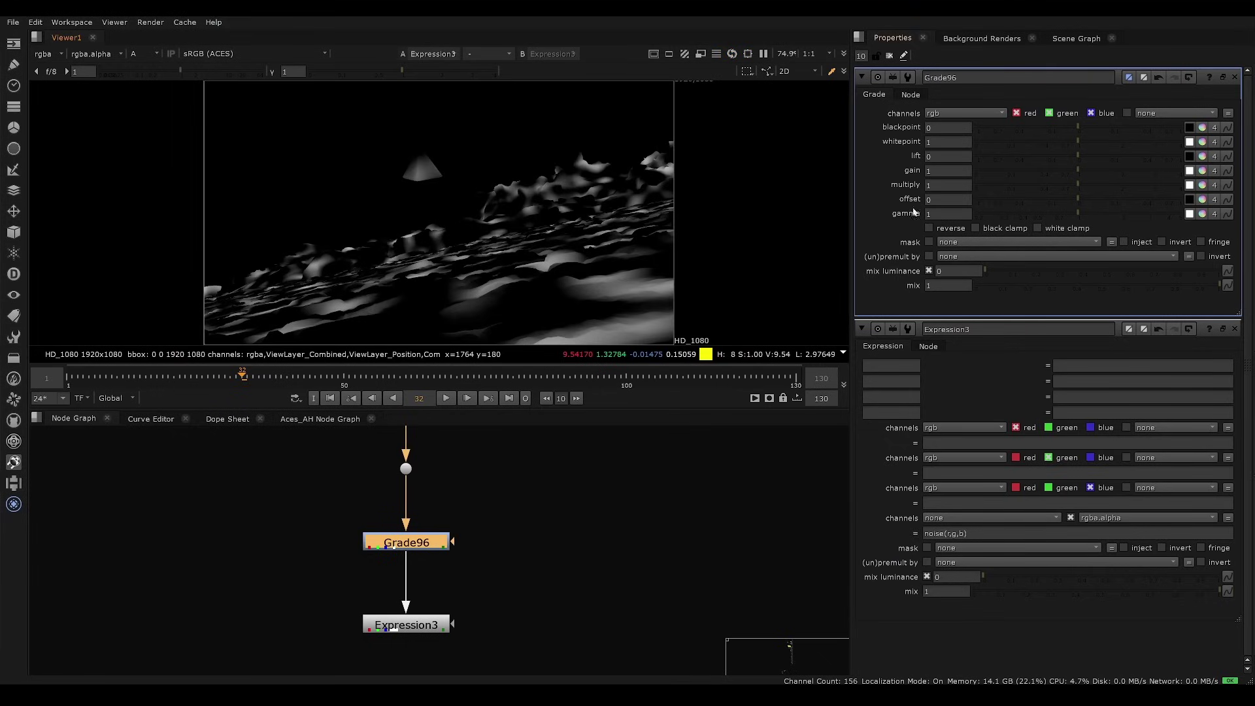
Try Grade offset values of 0.66 and -0.72 to move through the noise.
drag(1083, 199, 1163, 194)
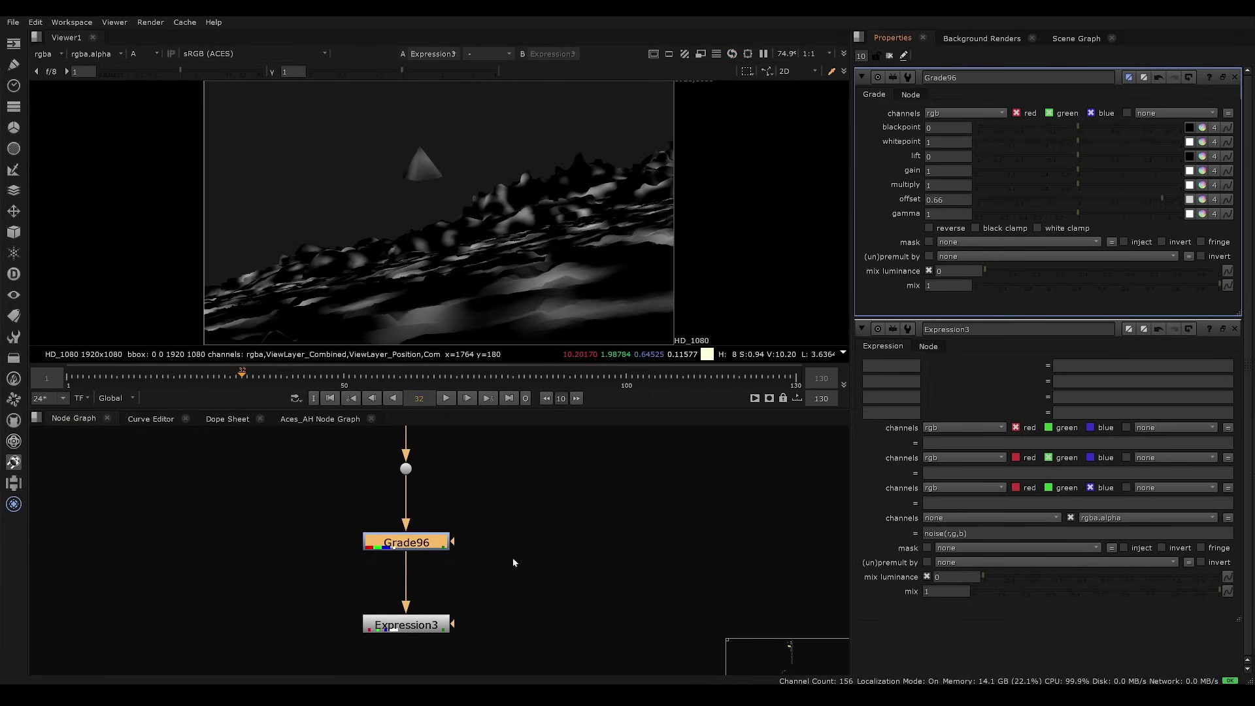
click(387, 626)
middle_drag(379, 634, 402, 570)
click(402, 575)
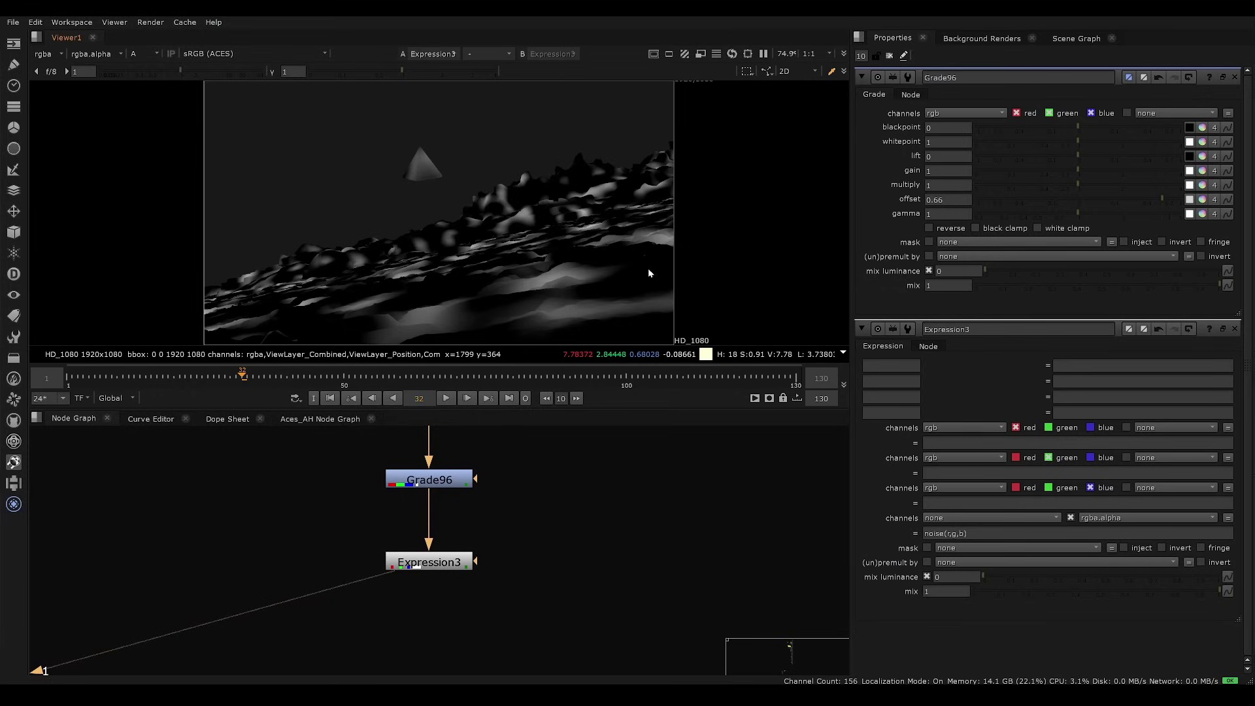
drag(1085, 206, 989, 204)
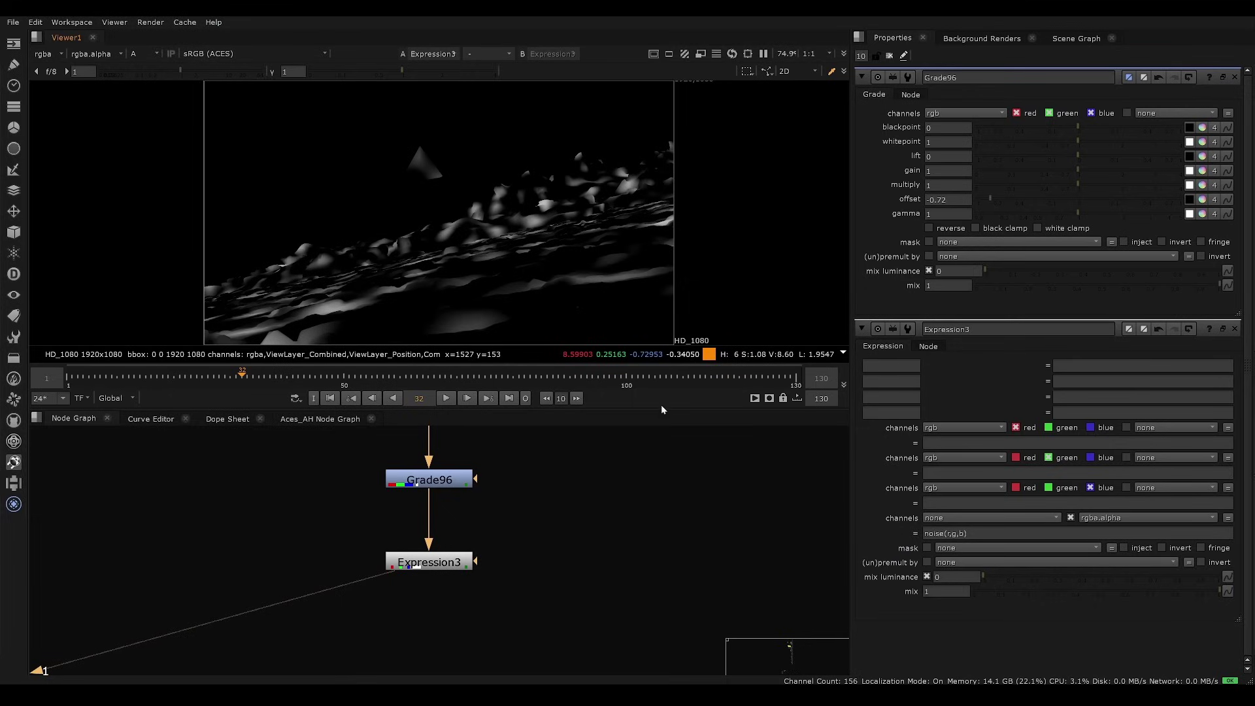
Add a Clamp node after the Expression node and move it lower to space out the chain.
drag(551, 519, 371, 620)
middle_drag(521, 558, 506, 530)
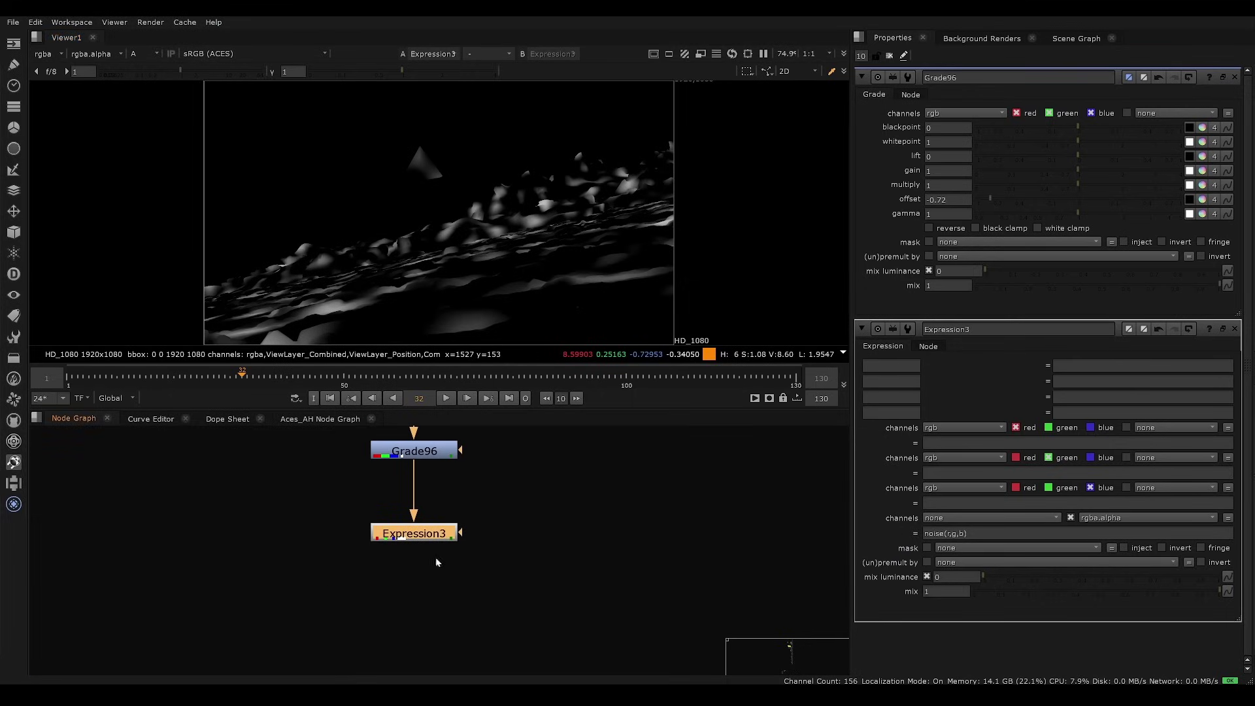
key(Tab)
text(clamp)
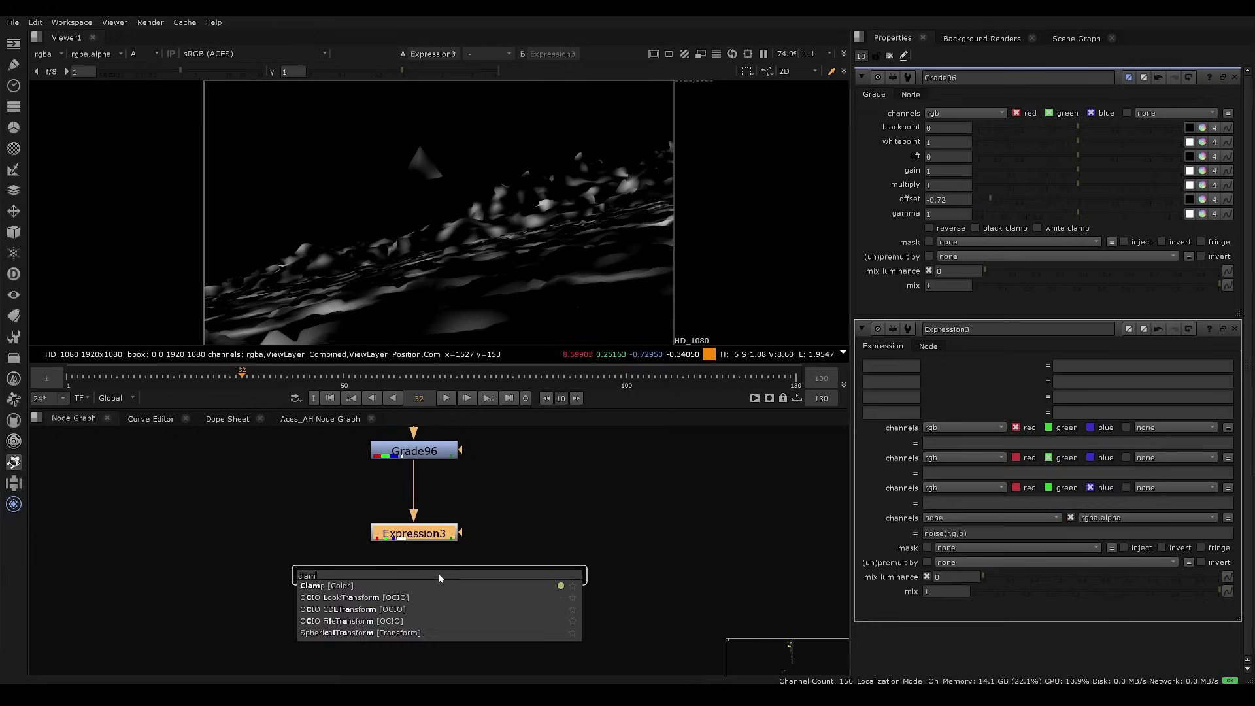
key(Return)
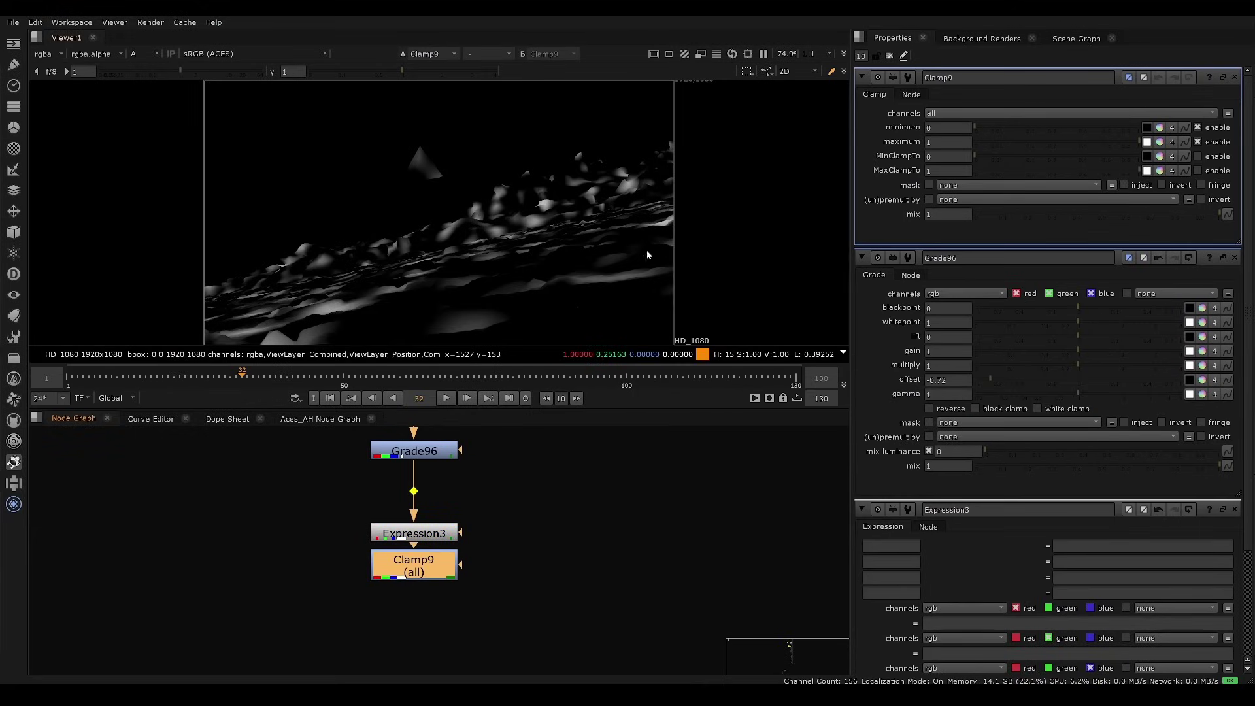
drag(418, 564, 418, 621)
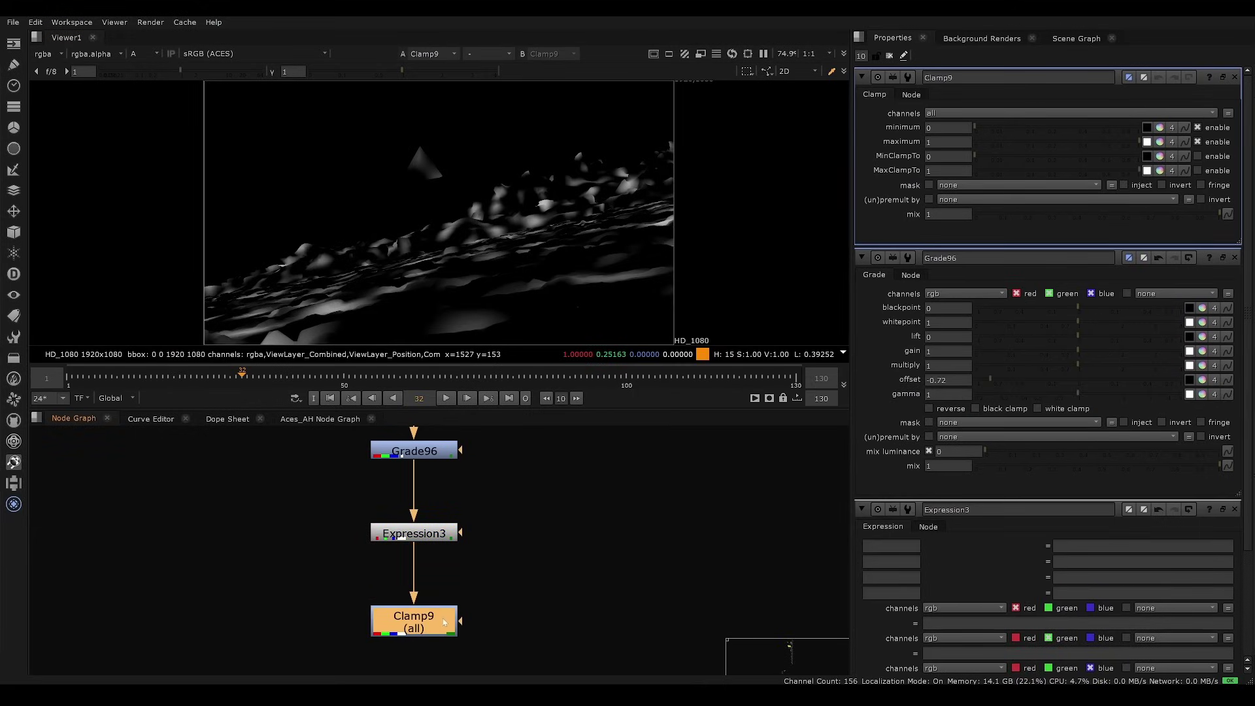
Compare the RGB and alpha channels of the Clamp node's output in the viewer.
key(a)
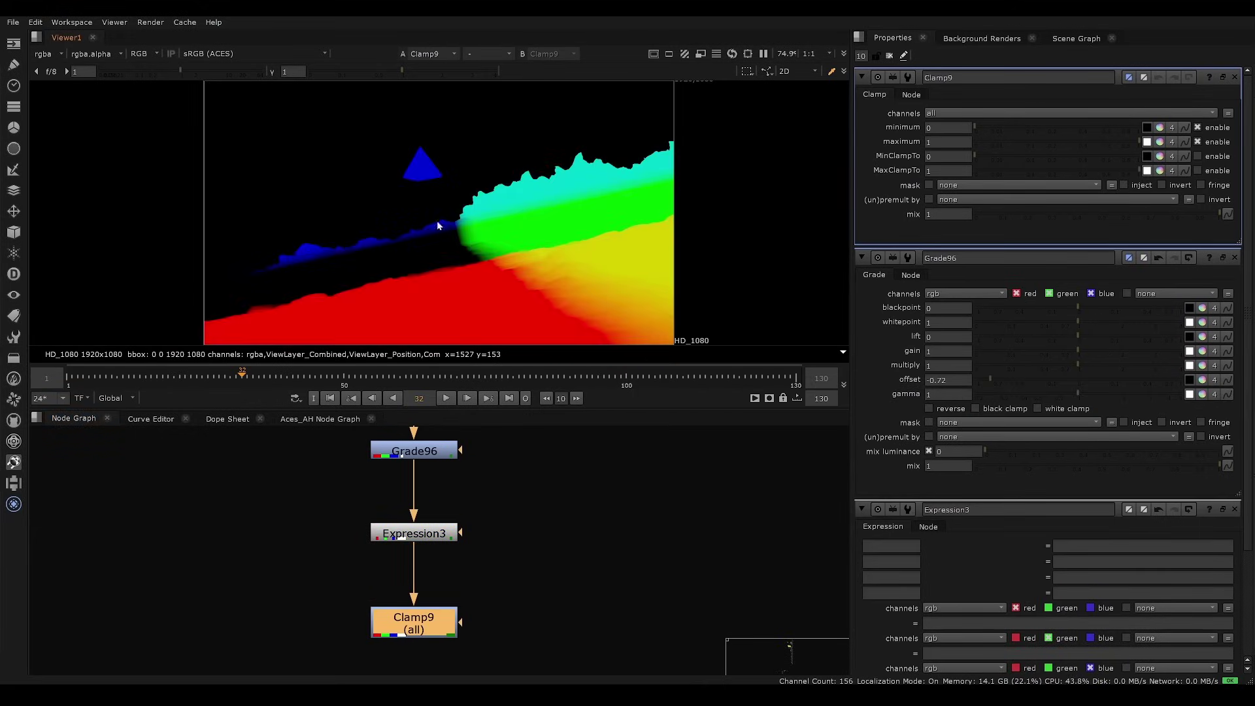
key(a)
key(a)
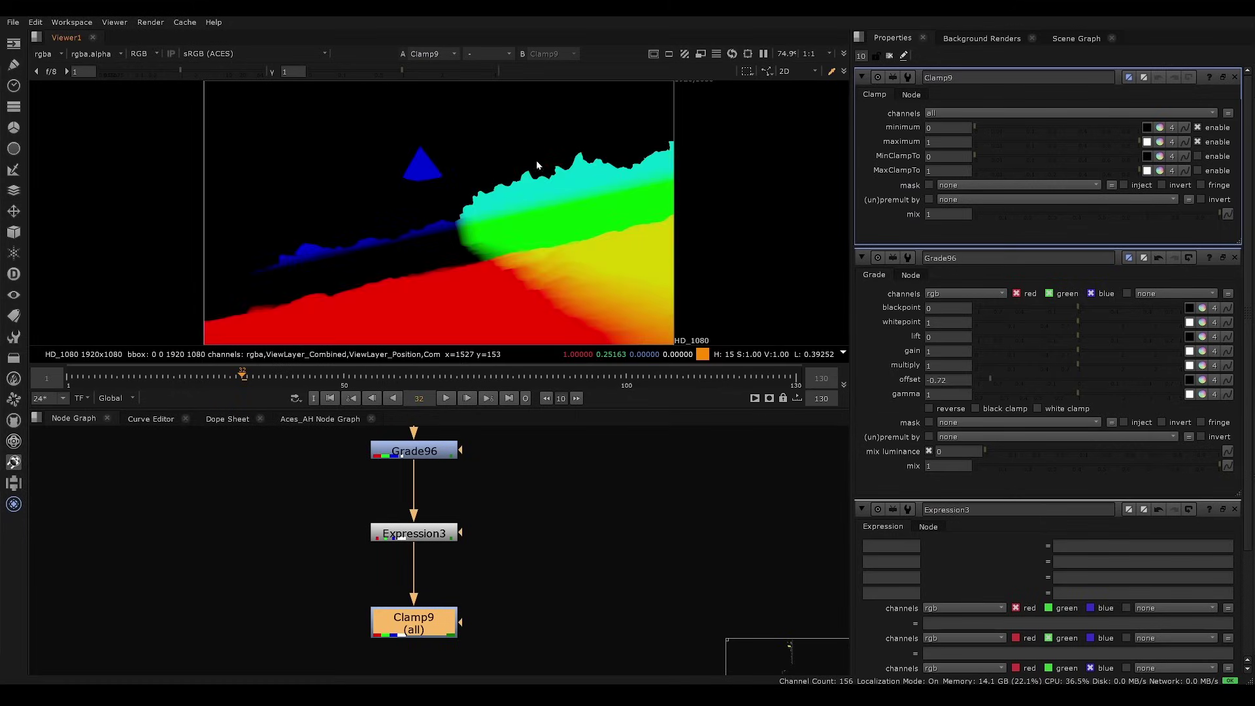
key(a)
key(a)
key(a)
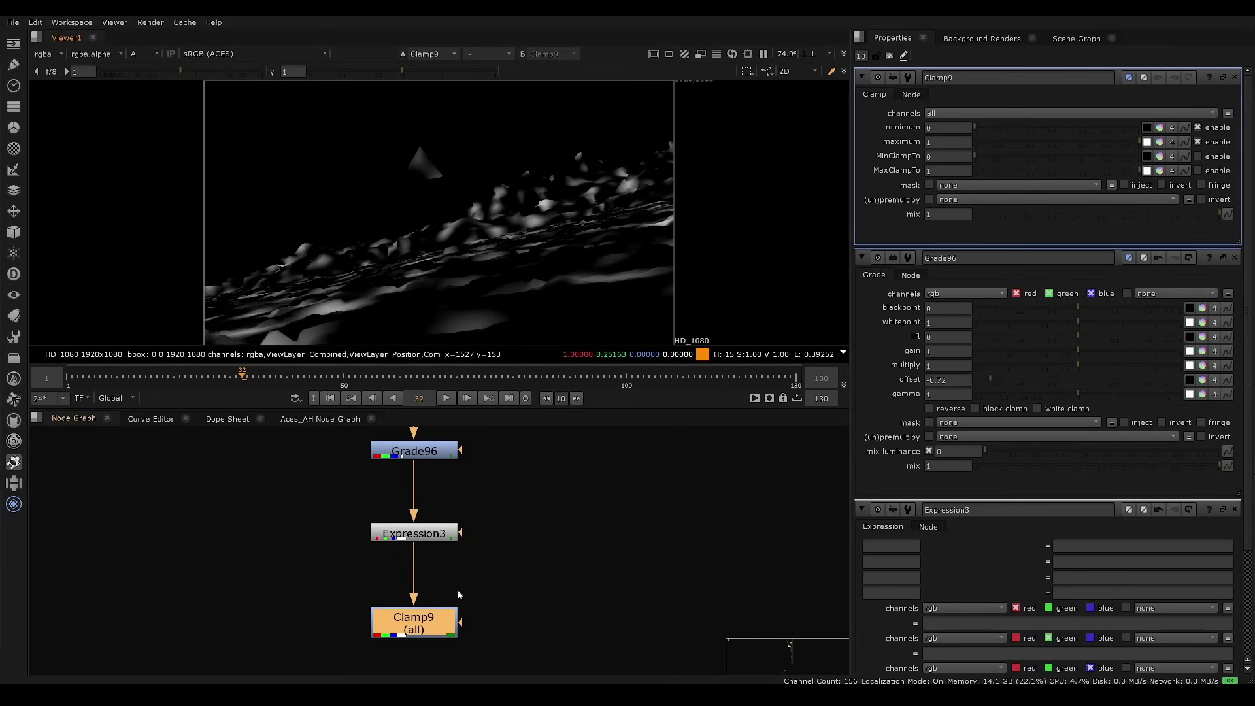
Move the Clamp node closer to the Expression node and add a Shuffle node below it.
drag(434, 620, 434, 588)
middle_drag(437, 567, 445, 546)
key(Tab)
text(shuf)
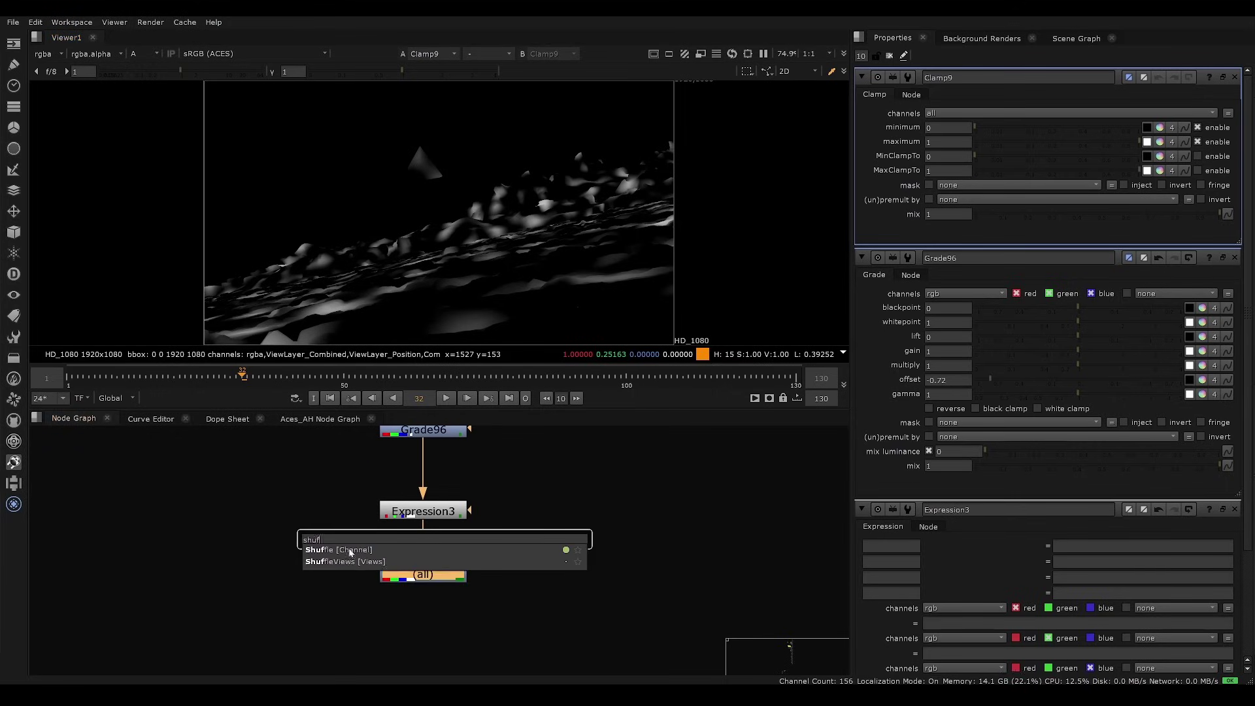
click(350, 553)
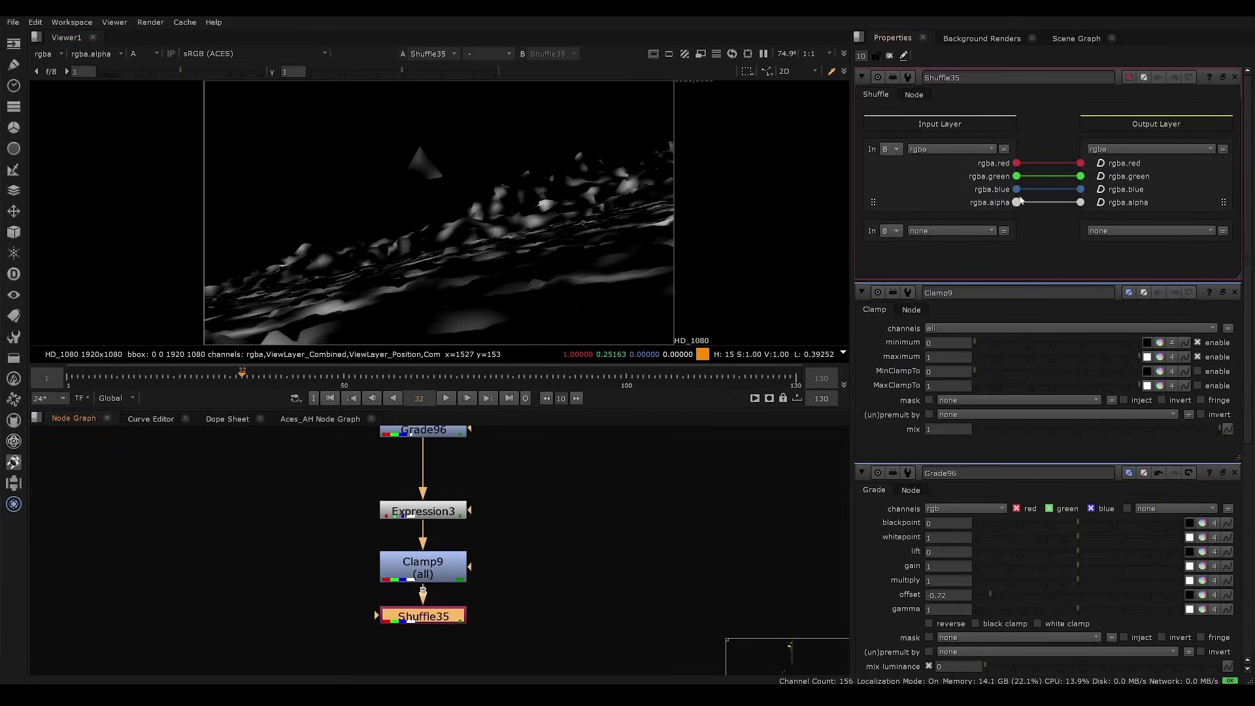
Route rgba.alpha into the Shuffle's red, green and blue outputs, view the RGB result, and lower the Shuffle node slightly.
drag(1016, 202, 1081, 176)
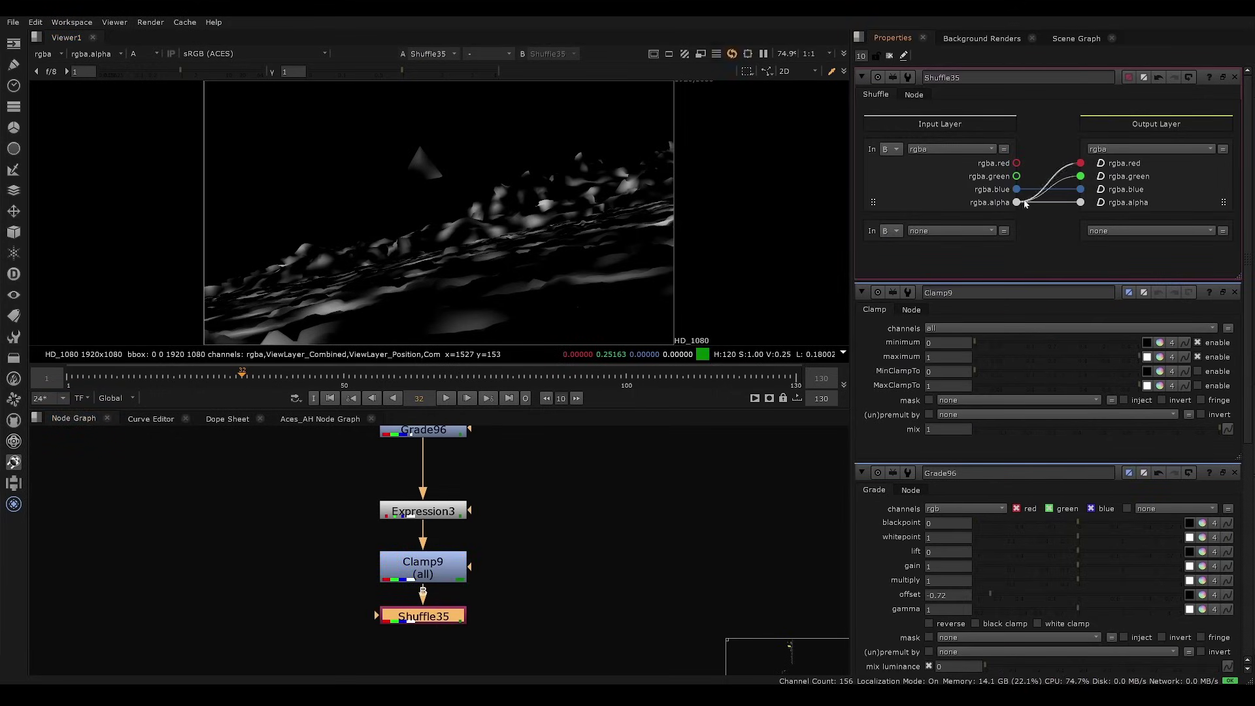
drag(1016, 202, 1078, 189)
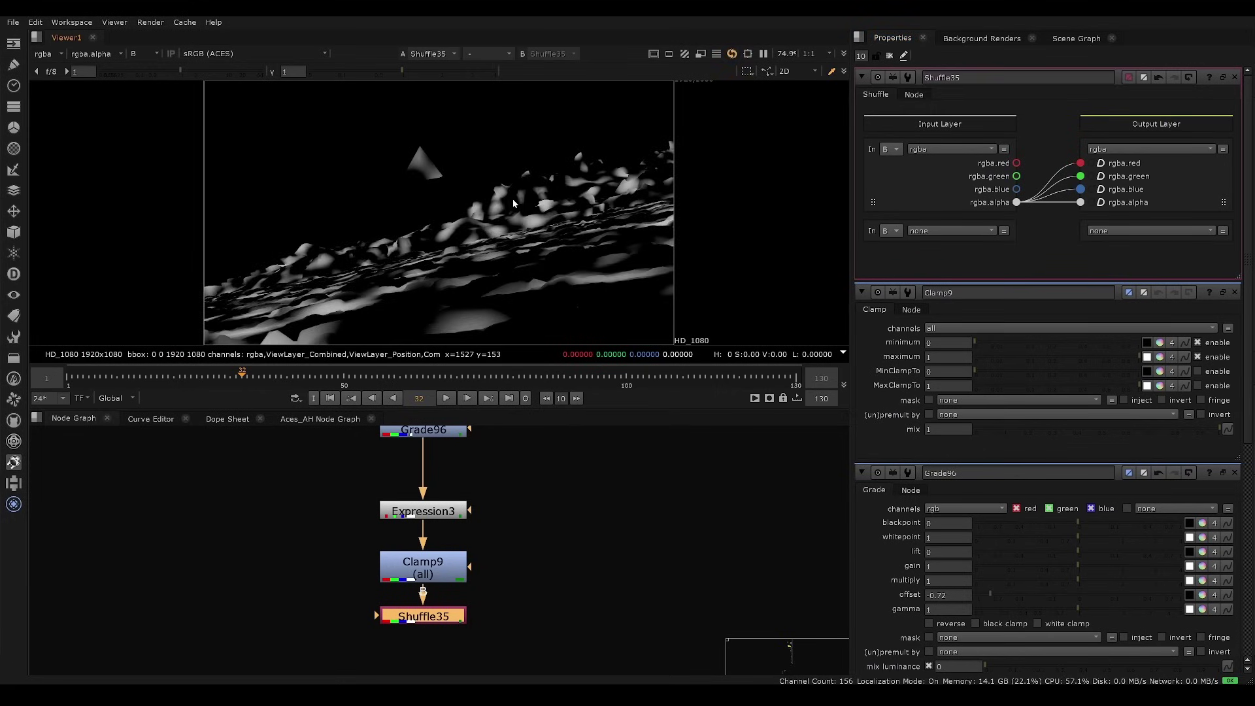
key(a)
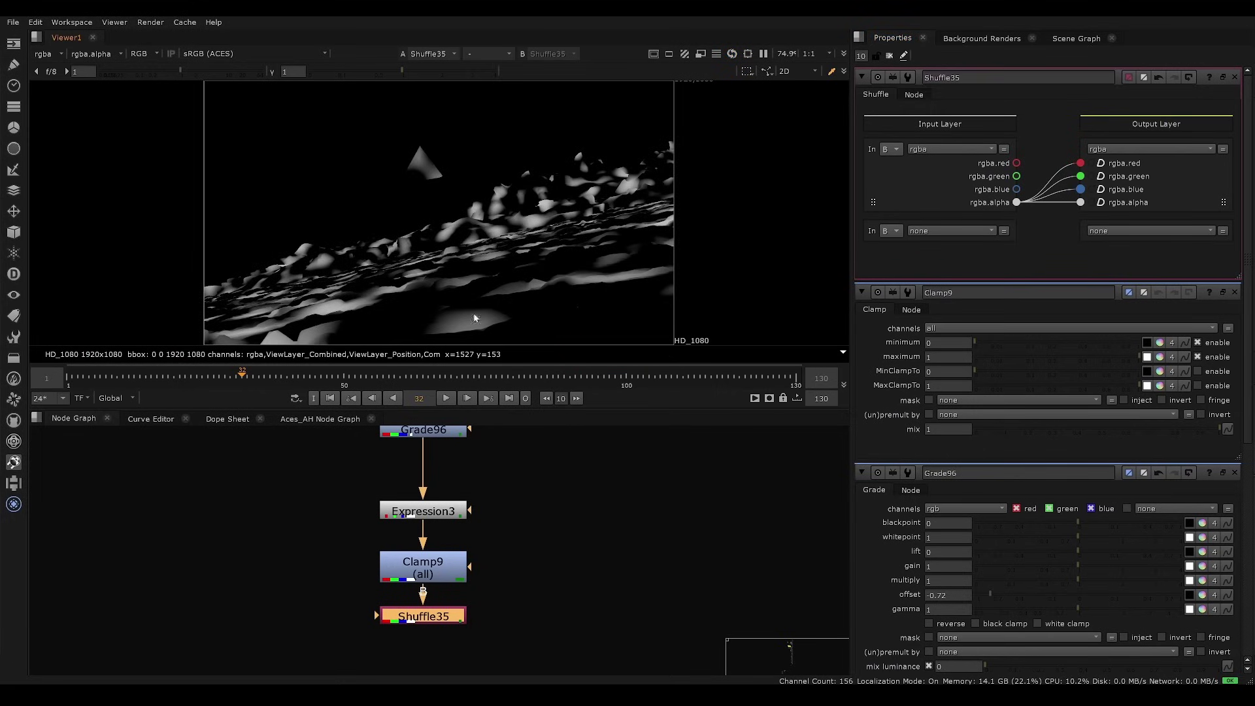
drag(458, 616, 457, 632)
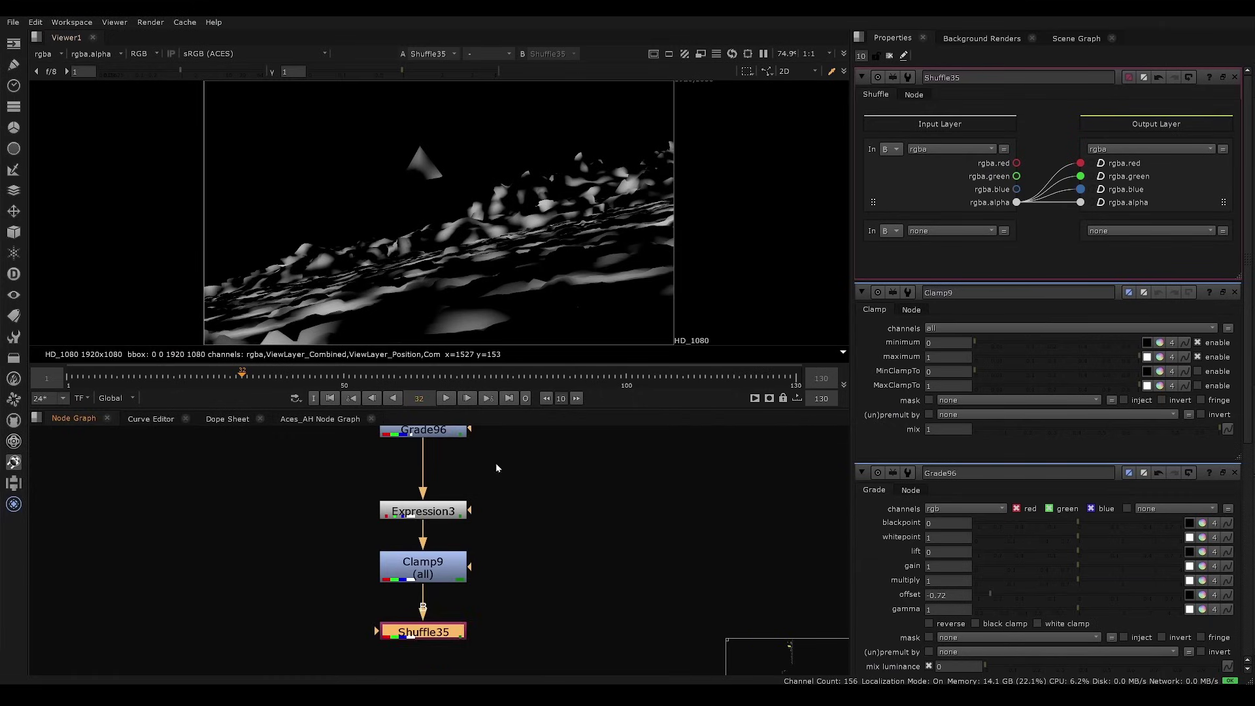
Space the Grade, Expression, Clamp and Shuffle nodes further below the position pass dot.
middle_drag(484, 541, 454, 599)
click(426, 490)
scroll(434, 482, down, 3)
drag(479, 489, 426, 607)
middle_drag(429, 499, 422, 520)
scroll(422, 520, up, 3)
drag(426, 485, 428, 528)
Set the Grade node's offset to -0.04 and its multiply to red 0.92, green 0.45 and blue 0.96.
double_click(429, 528)
drag(987, 209, 1056, 197)
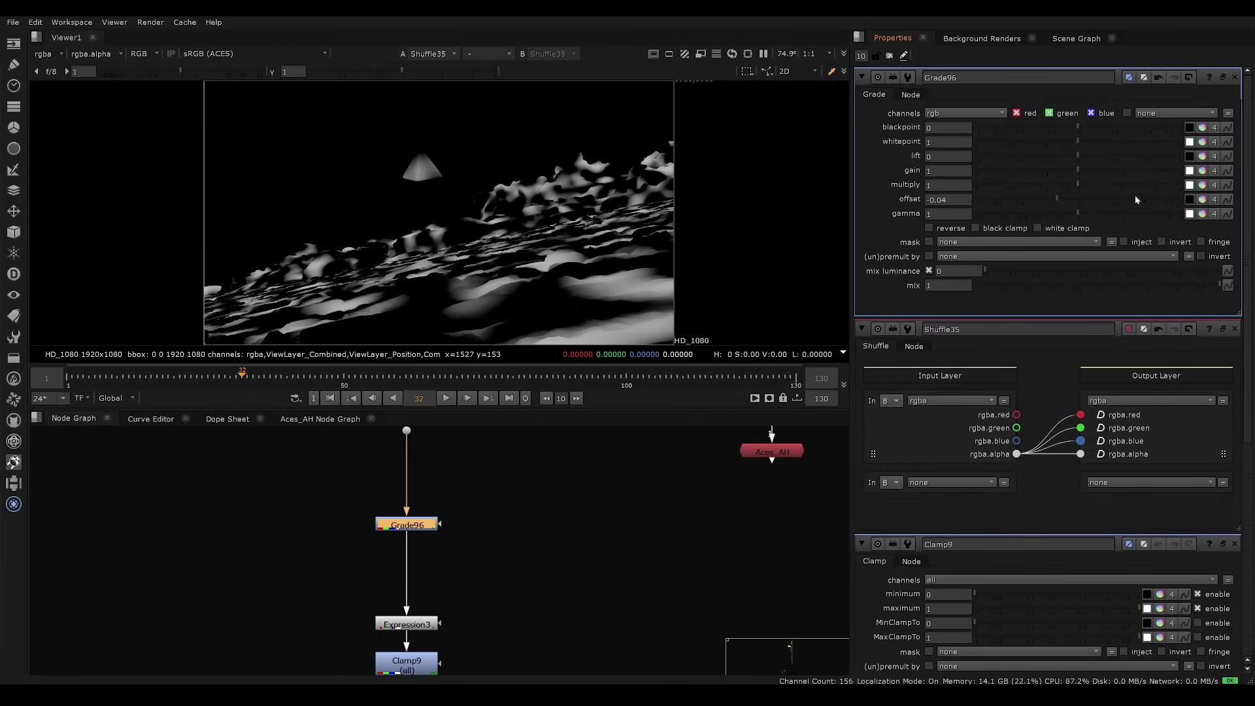
click(1203, 186)
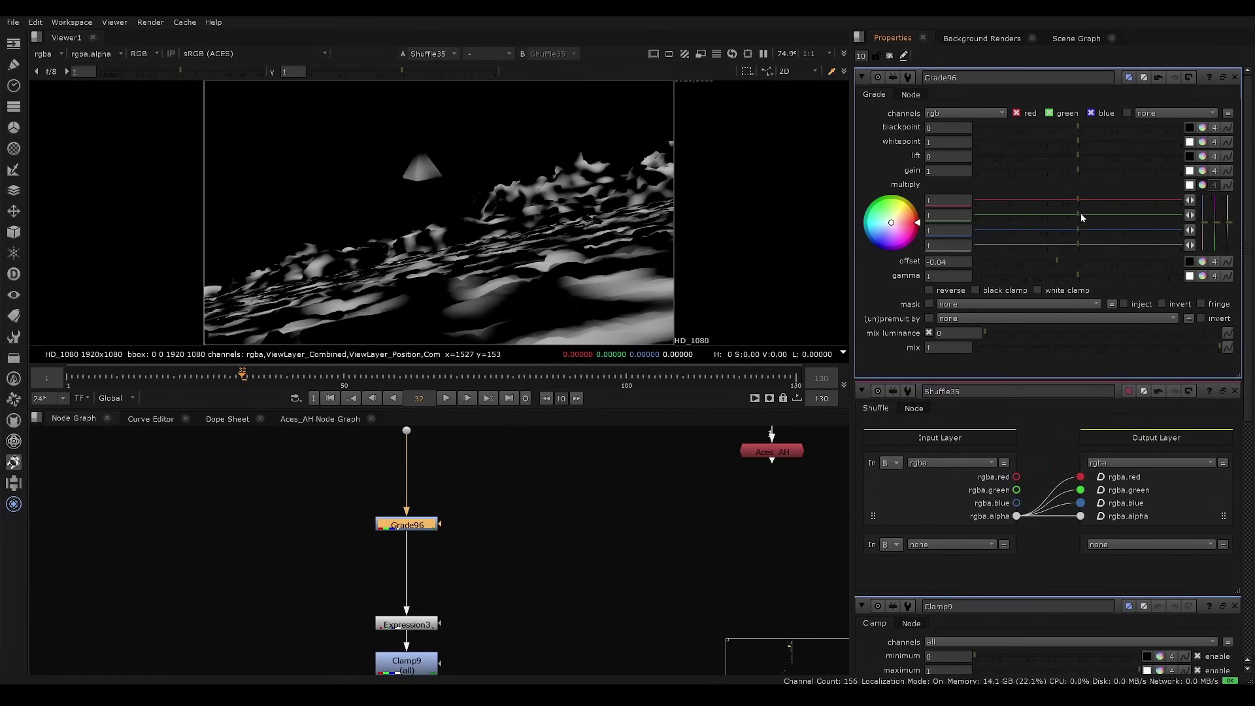
mouse_move(1081, 213)
mouse_down()
mouse_move(1154, 210)
mouse_move(1034, 215)
mouse_move(1037, 229)
mouse_move(1022, 229)
mouse_move(1073, 229)
mouse_move(1075, 198)
mouse_move(1089, 200)
mouse_move(1073, 197)
mouse_up()
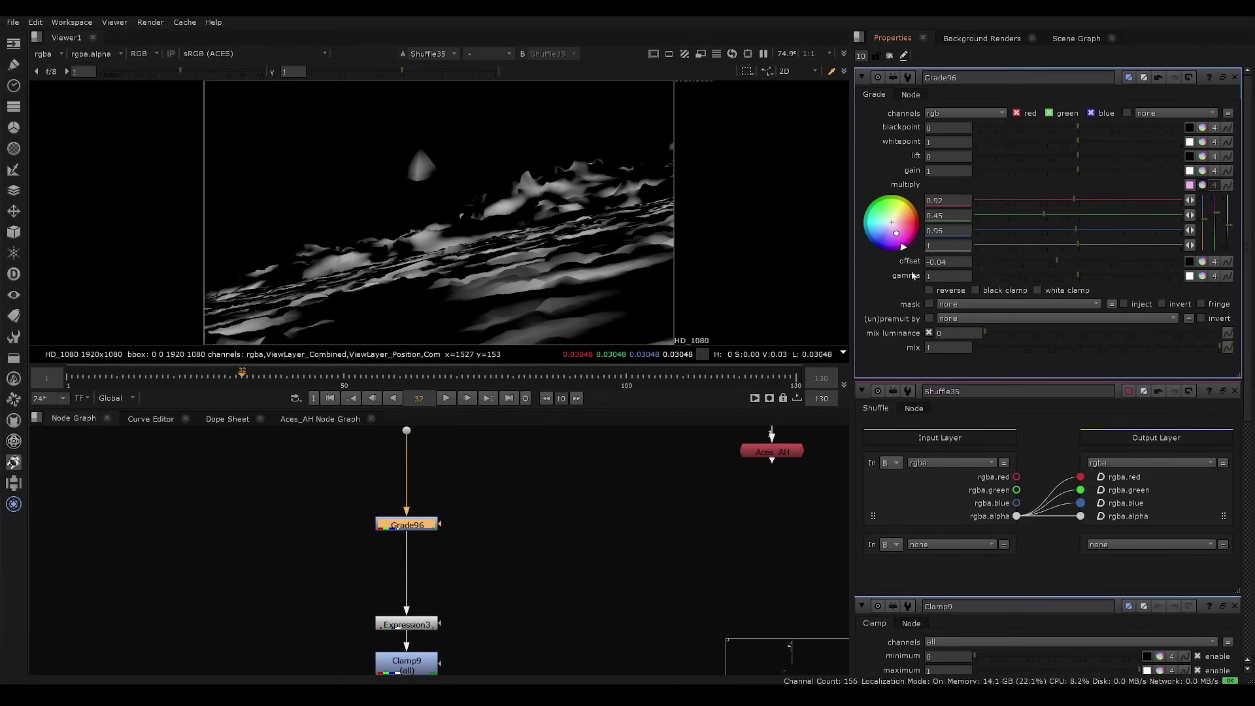
Set the Grade offset to -0.035 and split its channels to give green -0.28.
mouse_move(1052, 261)
mouse_down()
mouse_move(998, 254)
mouse_move(1066, 261)
mouse_up()
click(1202, 261)
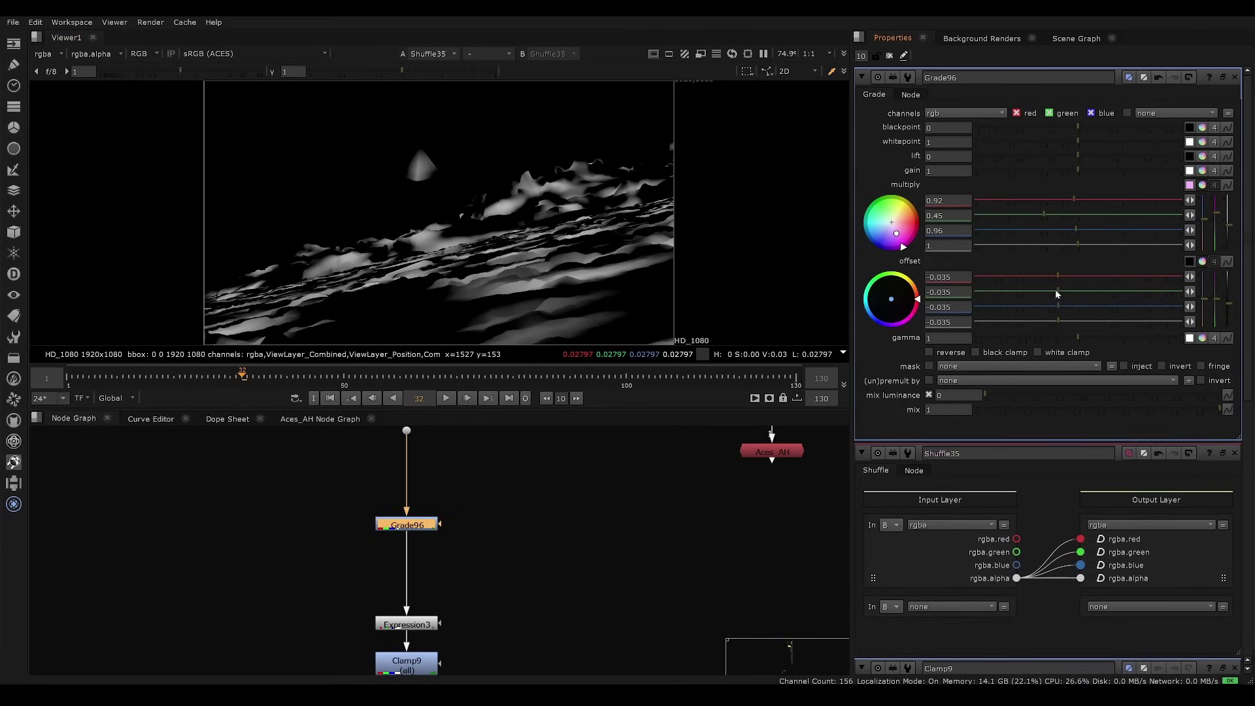
drag(1055, 289, 1085, 297)
scroll(579, 531, down, 5)
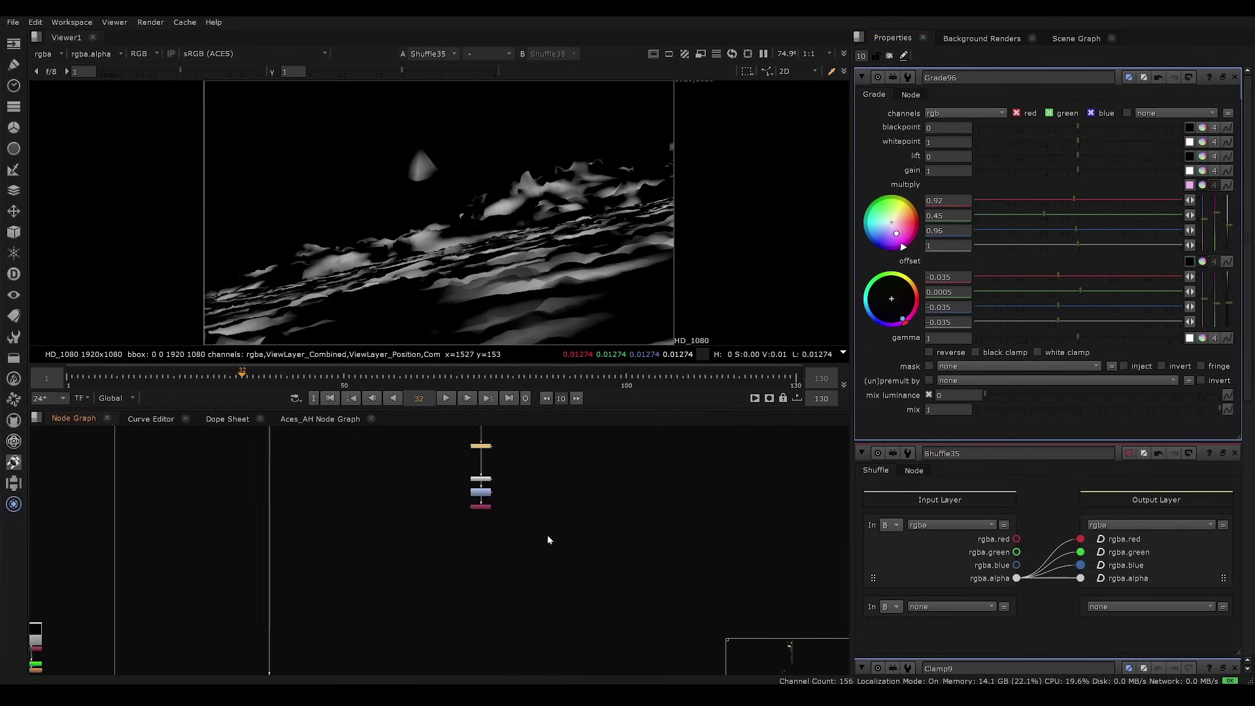
scroll(502, 485, up, 1)
middle_drag(503, 485, 435, 571)
click(456, 552)
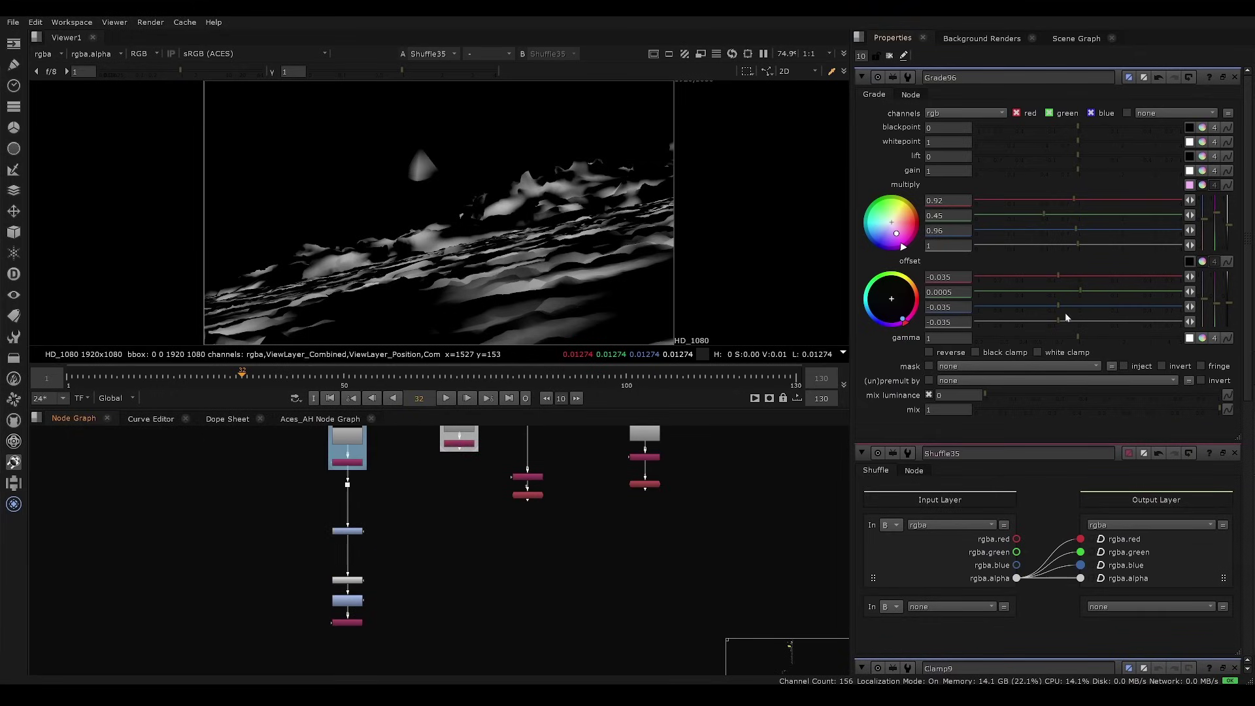
drag(1081, 291, 1023, 292)
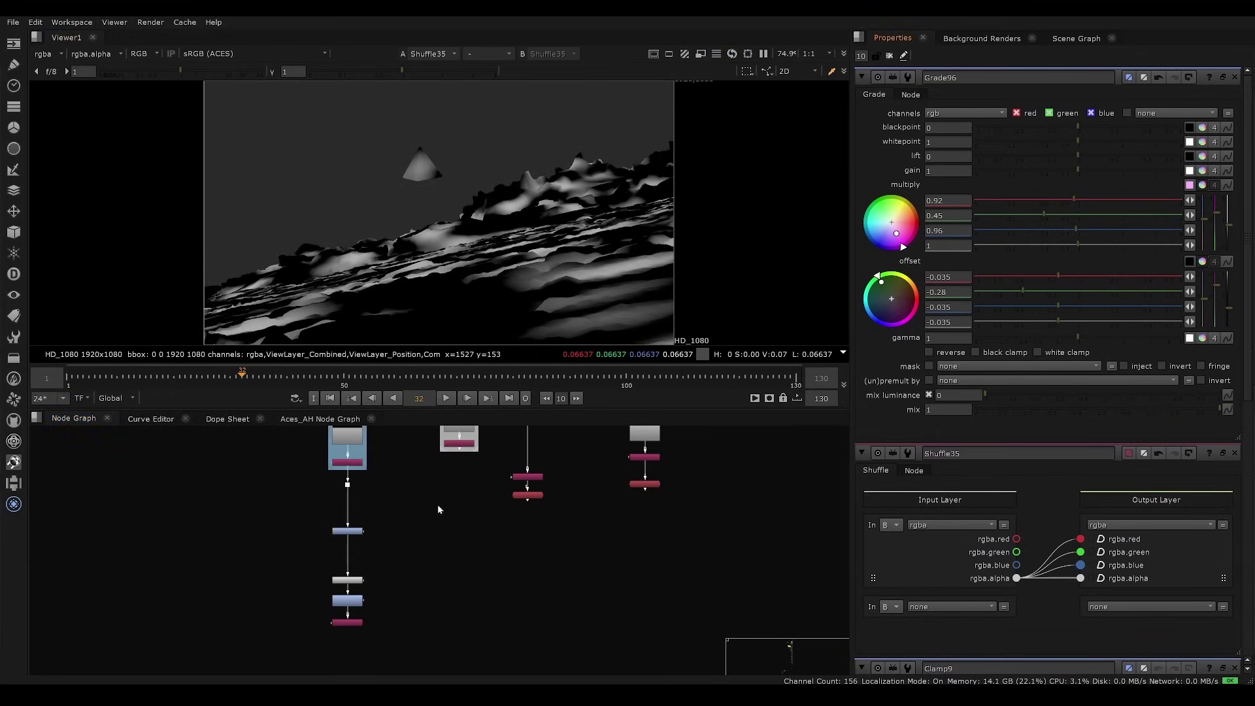
Add a Merge node with the noise Shuffle as B and the Bty pass as A, placed beside the noise Shuffle.
middle_drag(448, 490, 516, 398)
key(space)
scroll(492, 400, up, 3)
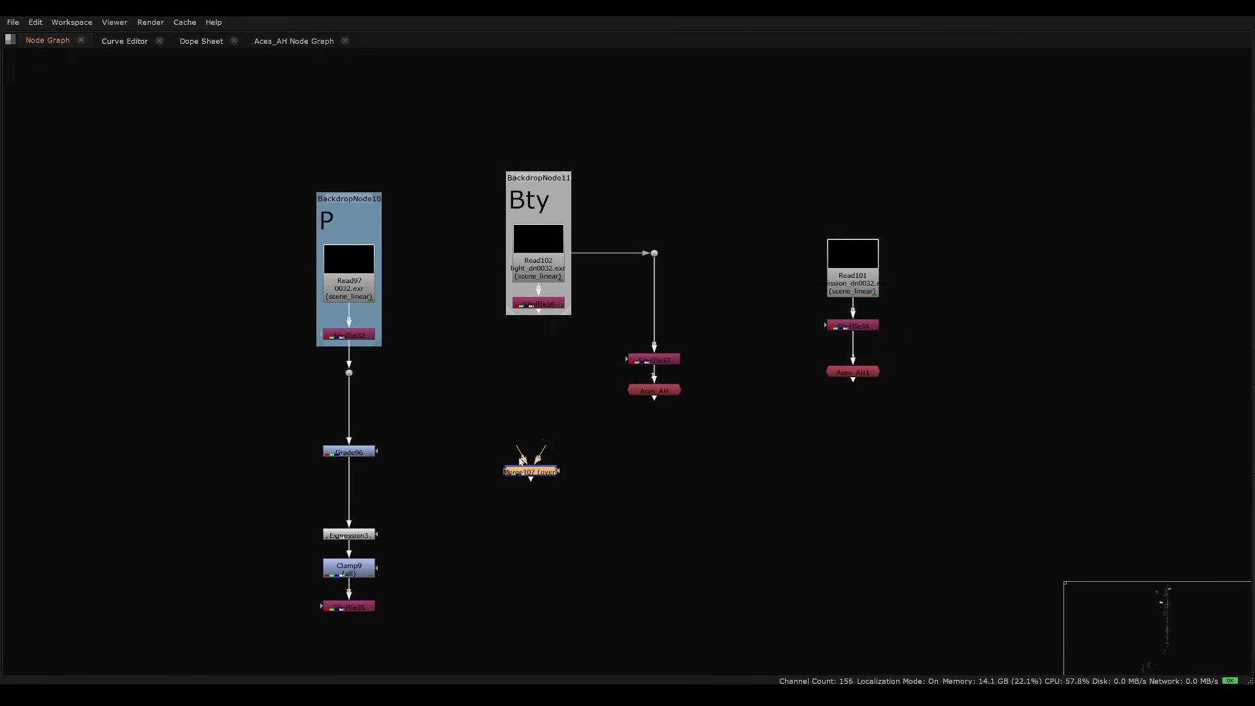
middle_drag(549, 453, 549, 388)
drag(388, 521, 350, 540)
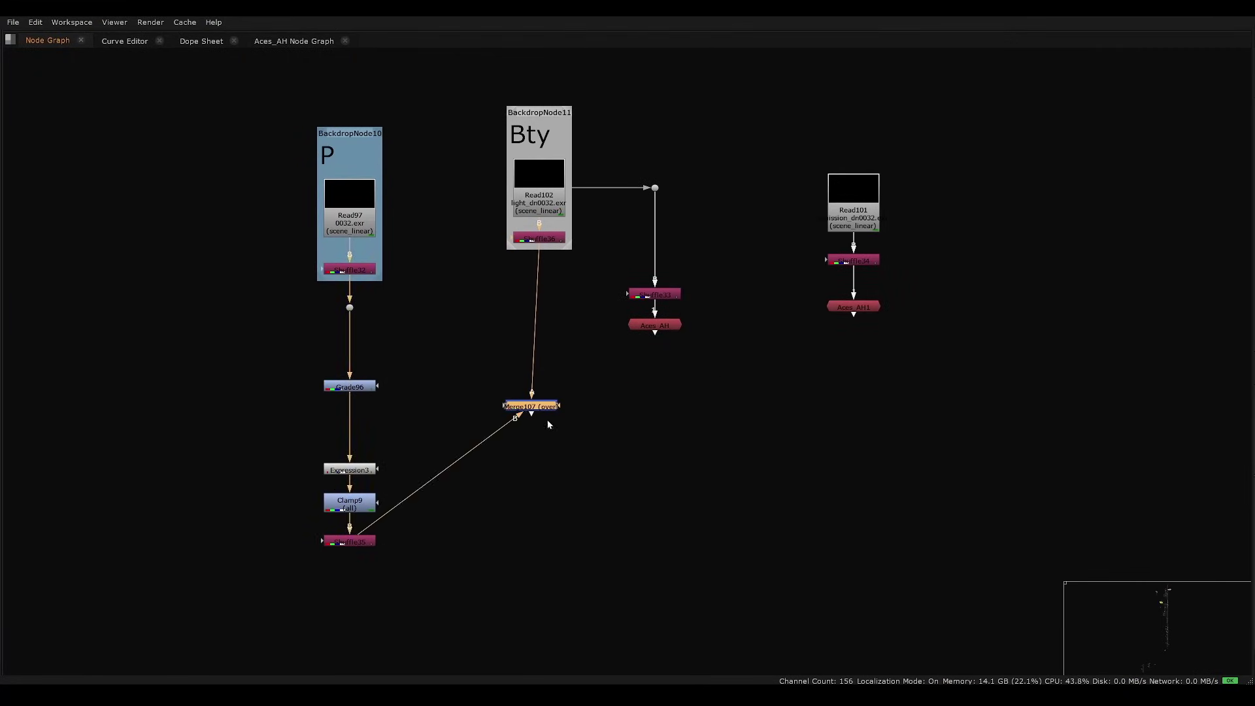
drag(531, 406, 542, 528)
key(space)
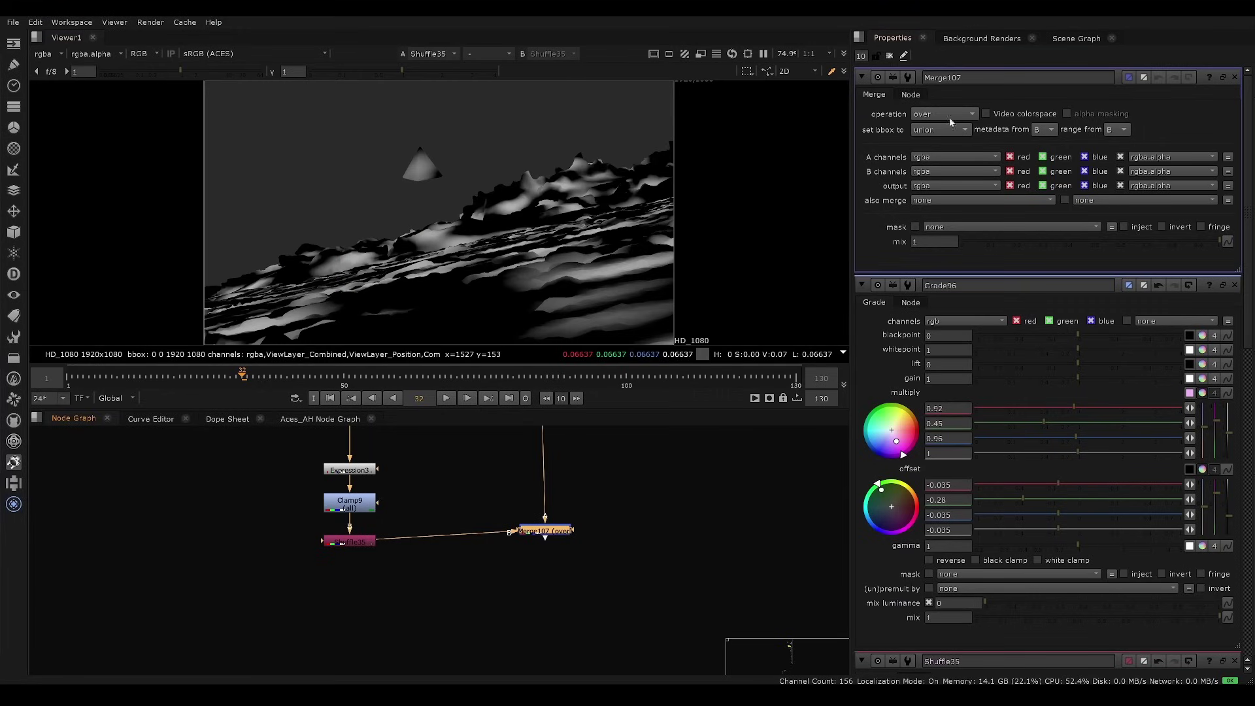
Set the Merge operation to mask, align the node with the noise Shuffle, and view its output.
click(951, 115)
click(951, 222)
drag(553, 535, 548, 545)
key(1)
click(552, 563)
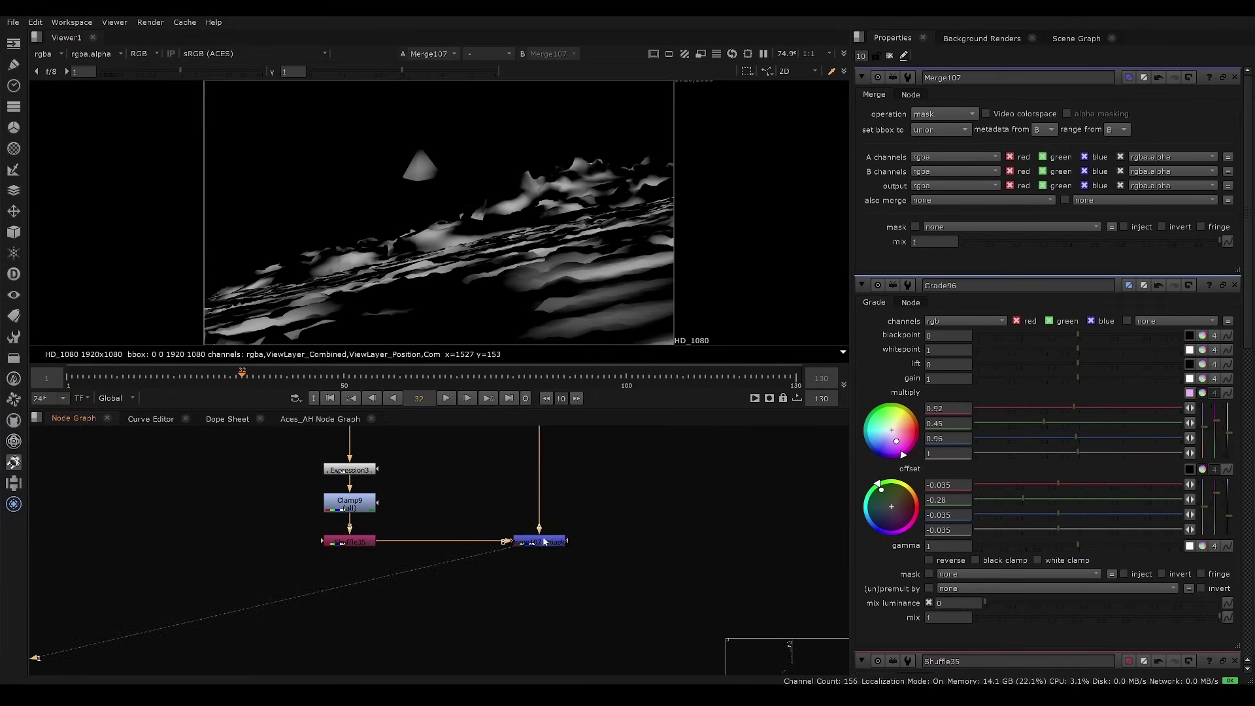
View the Bty pass's Shuffle and the Aces_AH node for comparison, and return to the masked Merge output.
middle_drag(554, 497, 508, 658)
middle_drag(548, 563, 536, 665)
click(485, 504)
key(1)
click(462, 546)
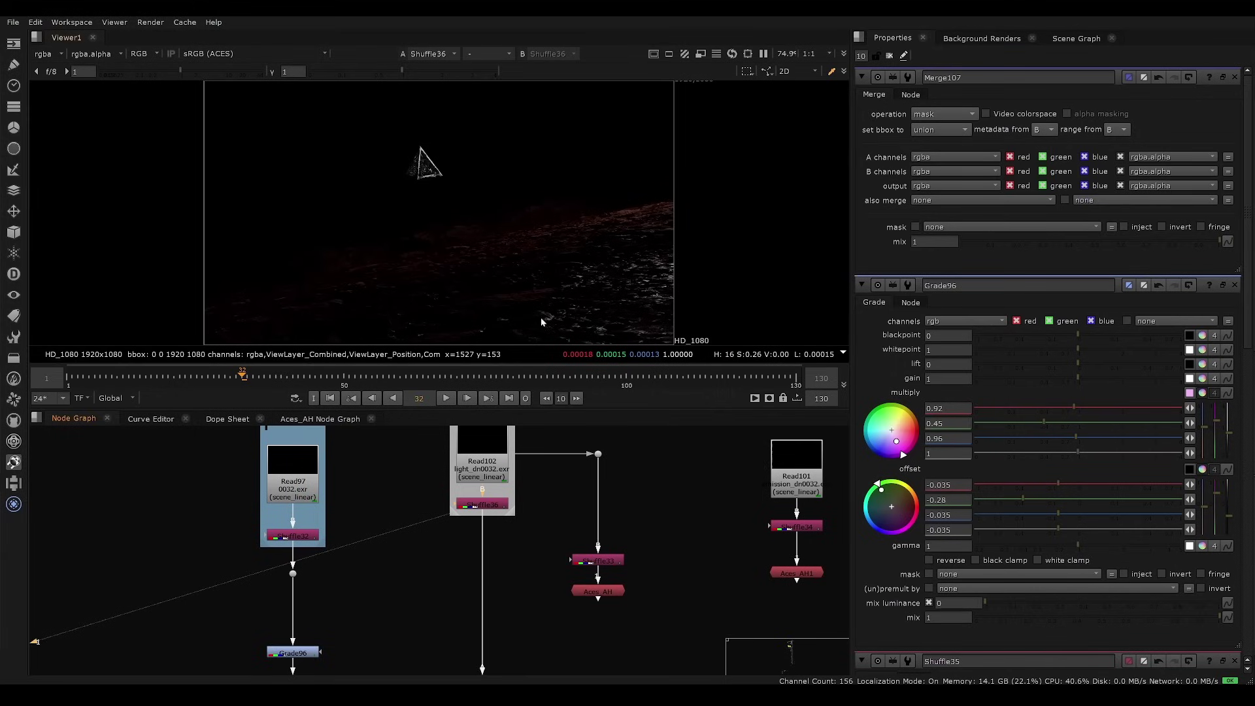
click(598, 590)
key(1)
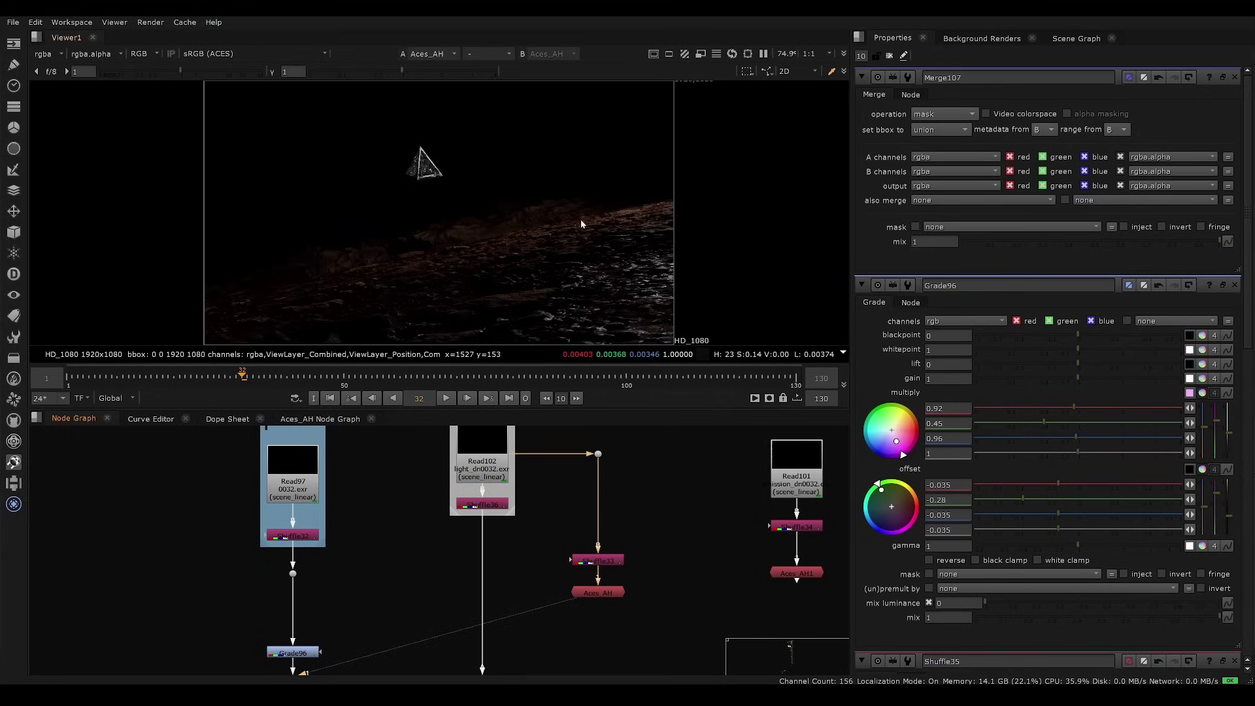
key(space)
key(space)
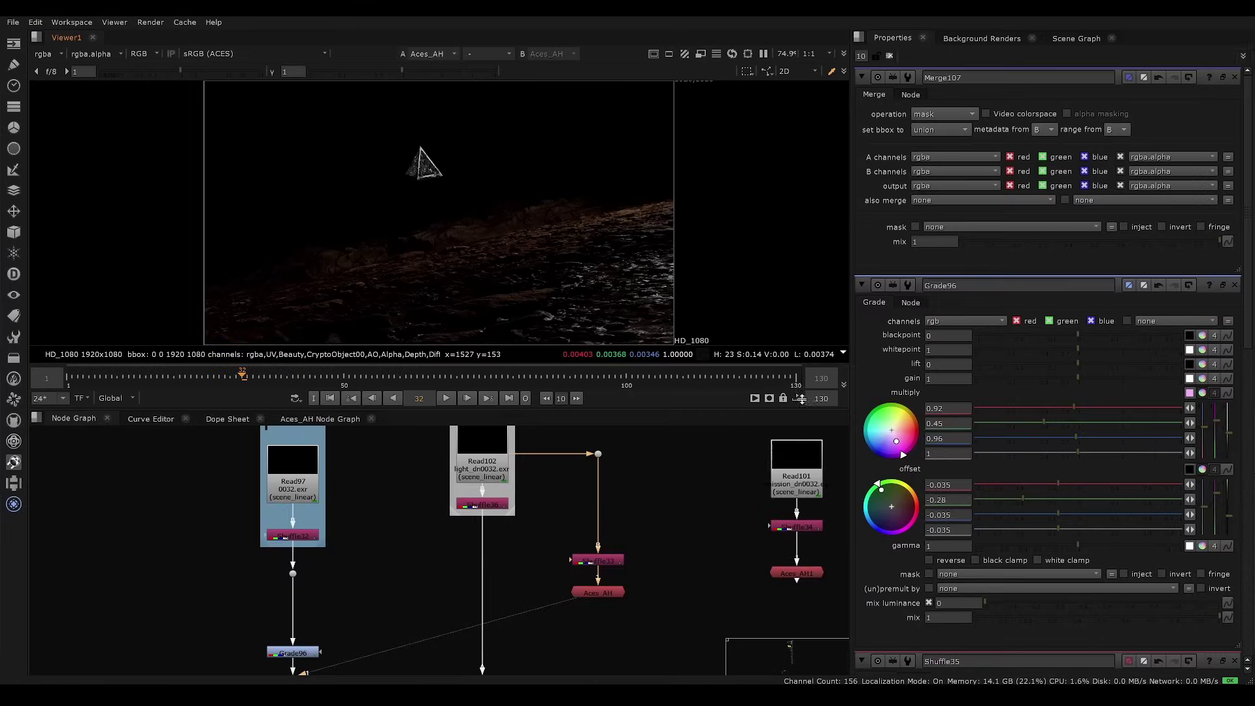
middle_drag(504, 528, 532, 333)
click(494, 614)
key(1)
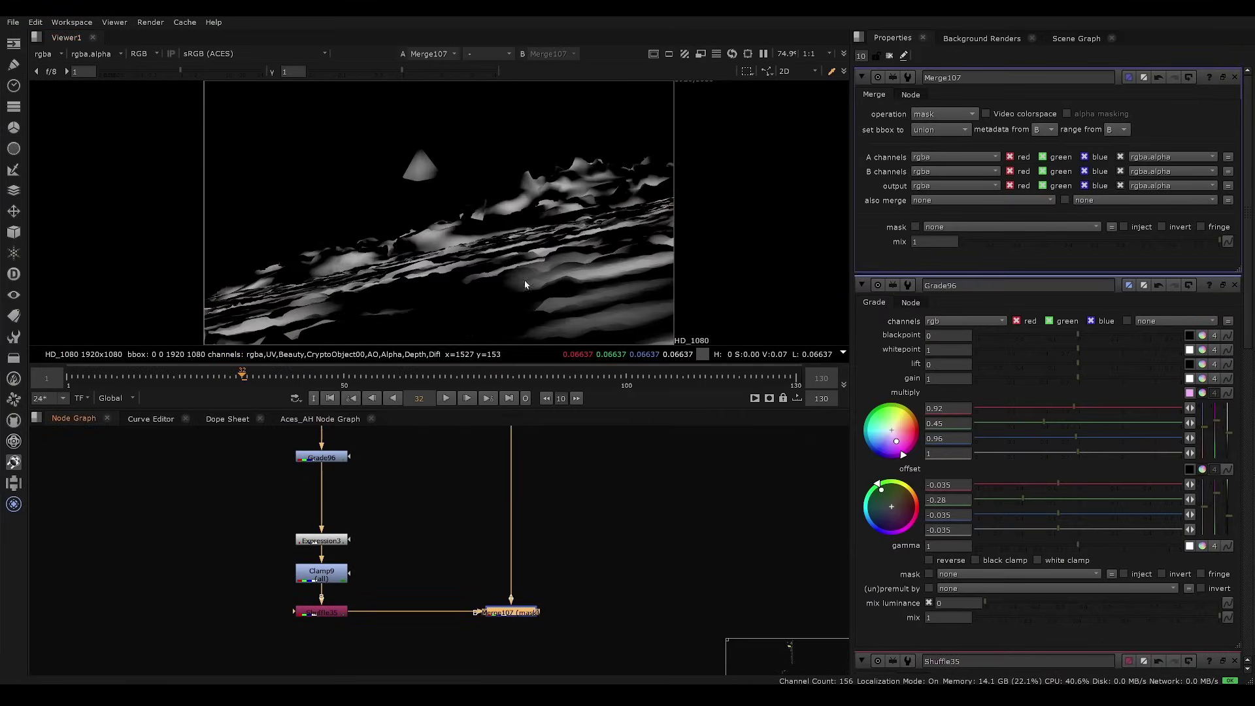
Add a GodRays node below the masked Merge and place its center near the upper right of the frame, about 1657, 999.
middle_drag(577, 569, 531, 461)
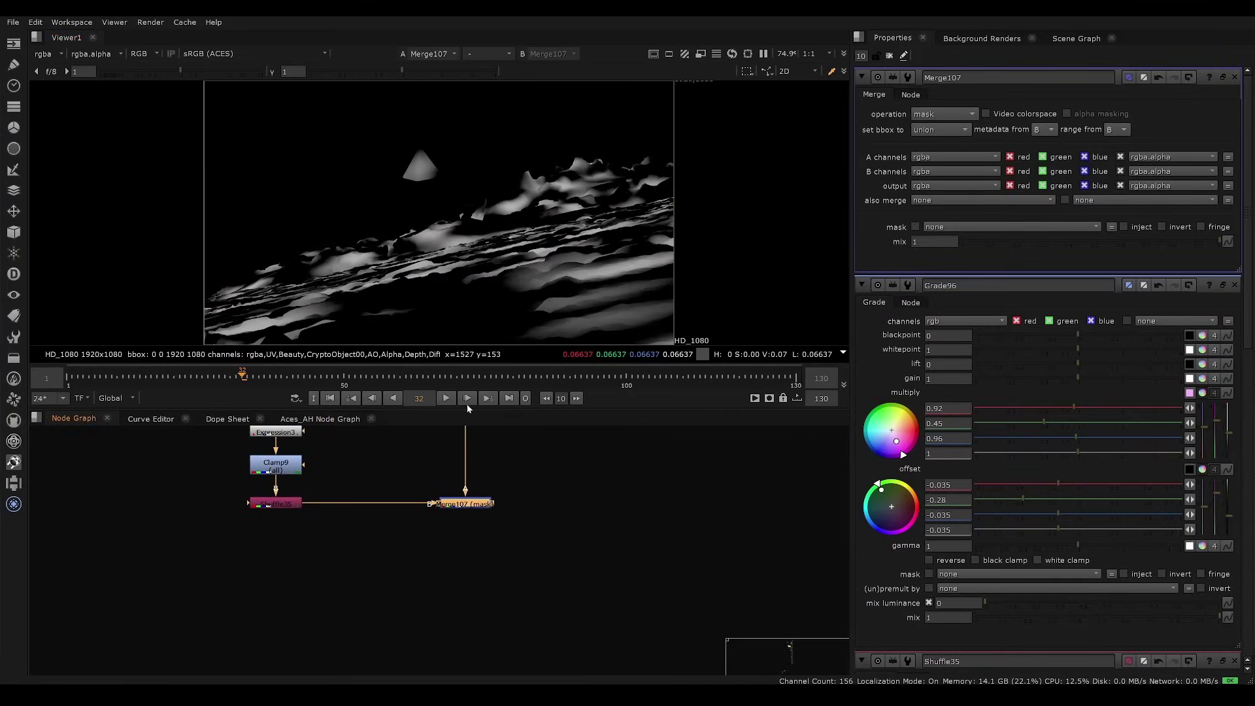
key(Tab)
text(godray)
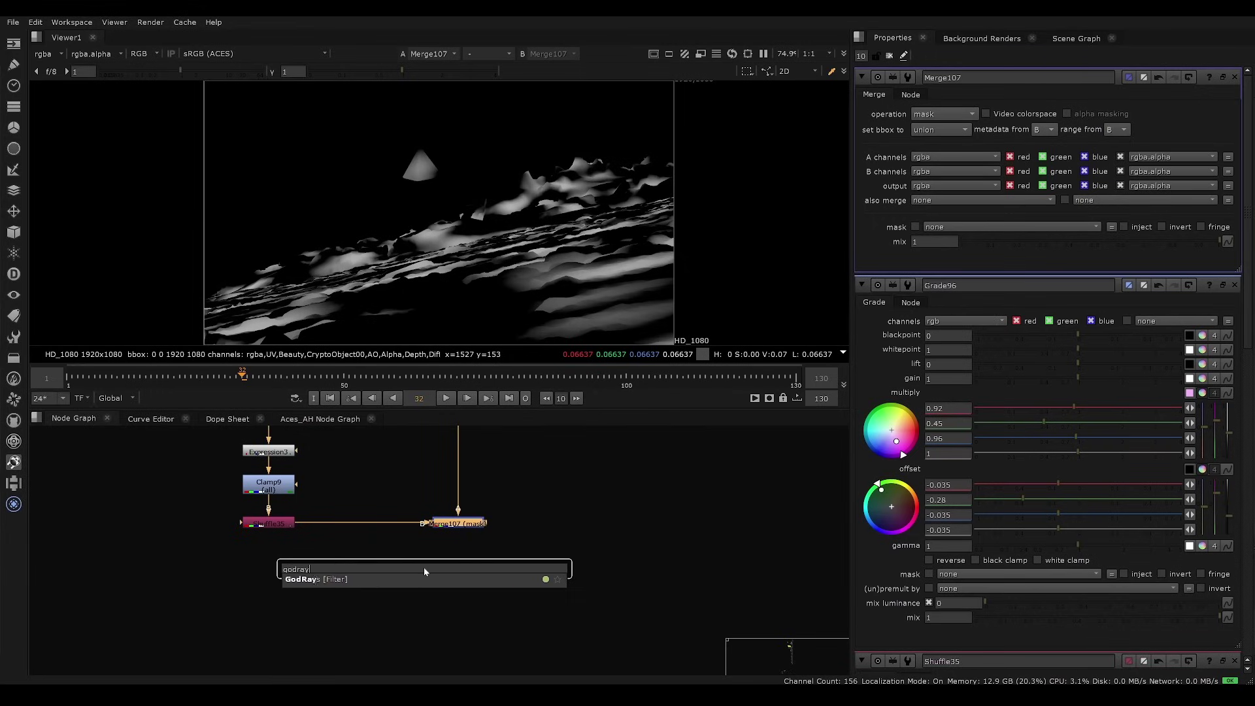
key(Return)
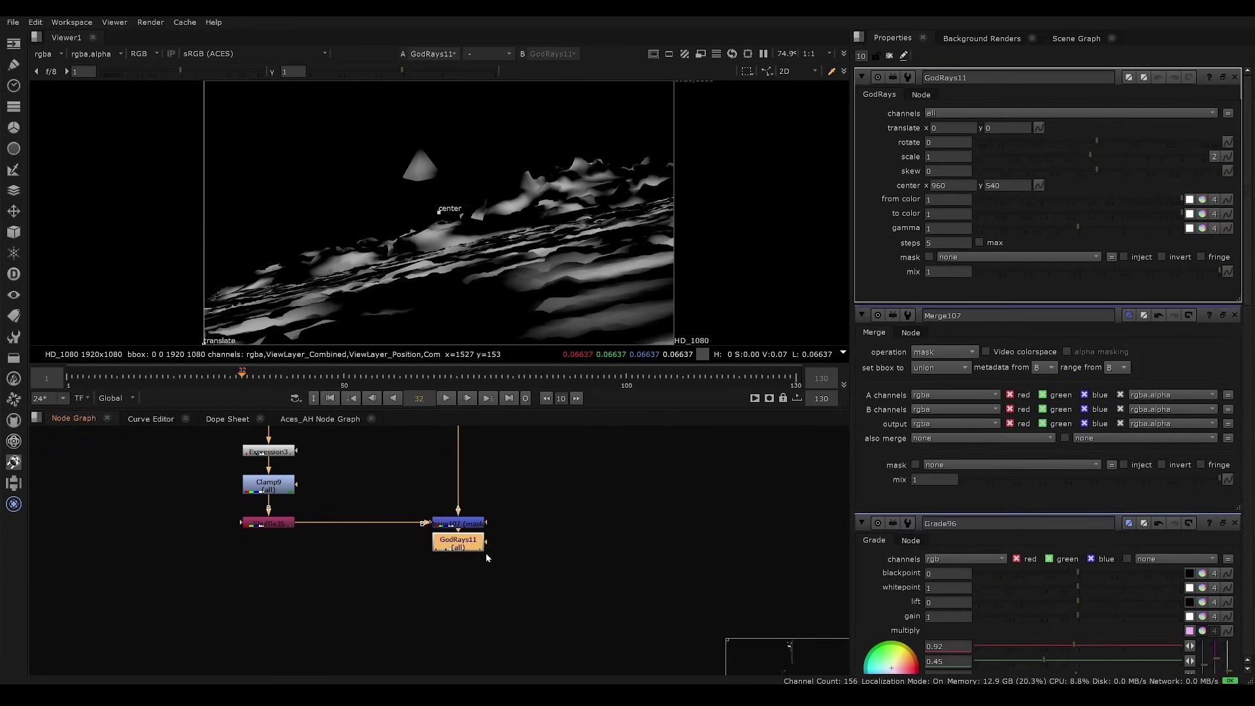
drag(438, 213, 610, 100)
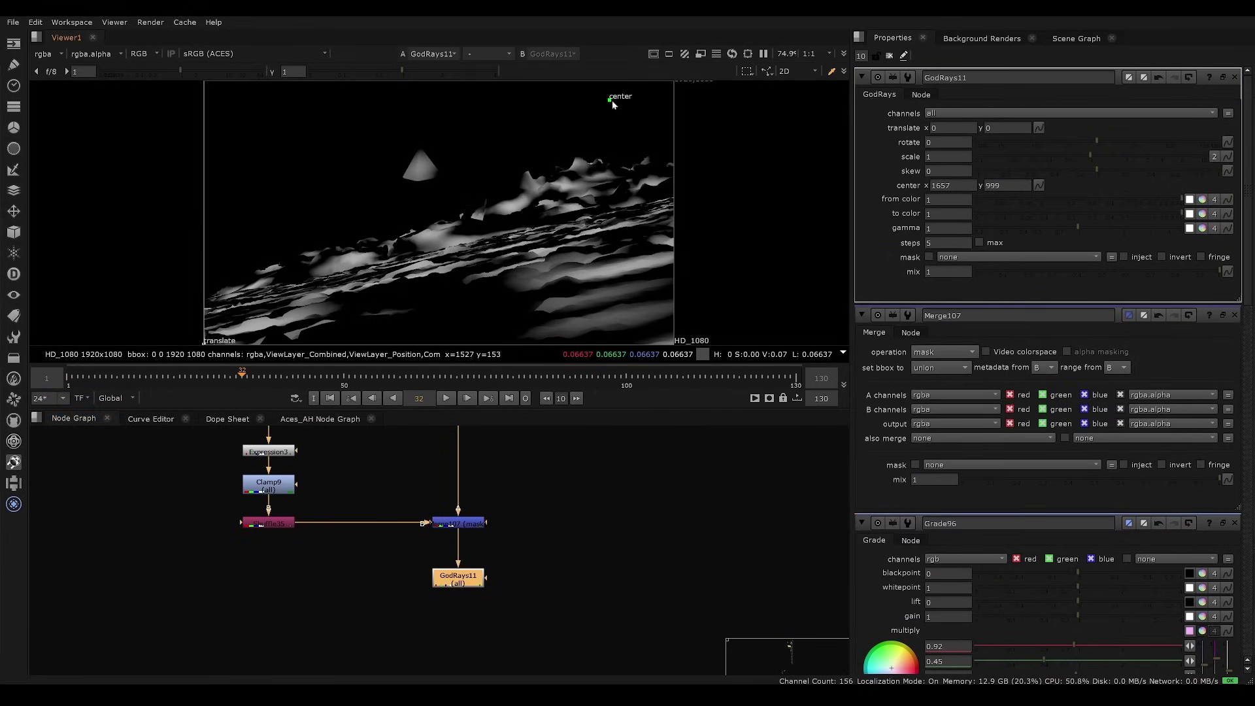
Close the properties of the other nodes and set the GodRays scale to 0.43.
click(1234, 315)
click(1234, 315)
click(1234, 315)
click(1234, 315)
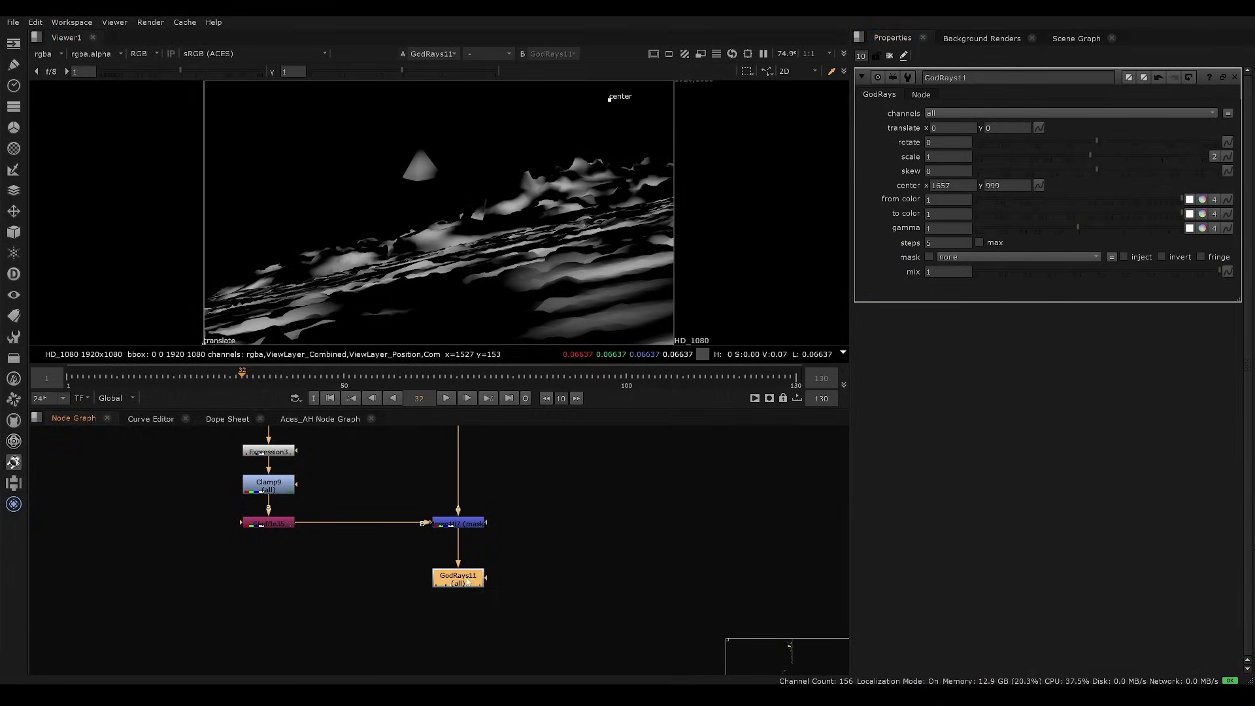
drag(467, 580, 467, 582)
drag(1076, 155, 1046, 155)
Set the GodRays steps to 10, try the max option and switch it off again.
scroll(625, 175, up, 5)
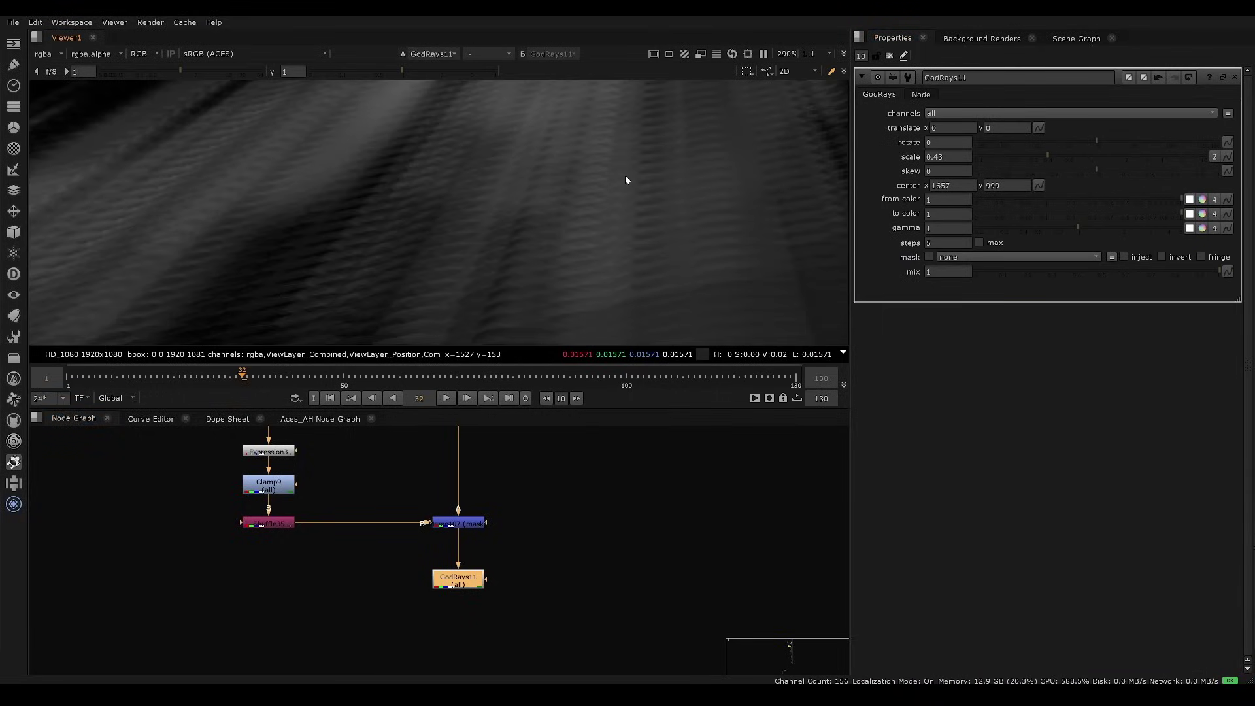
double_click(943, 243)
text(10)
key(Return)
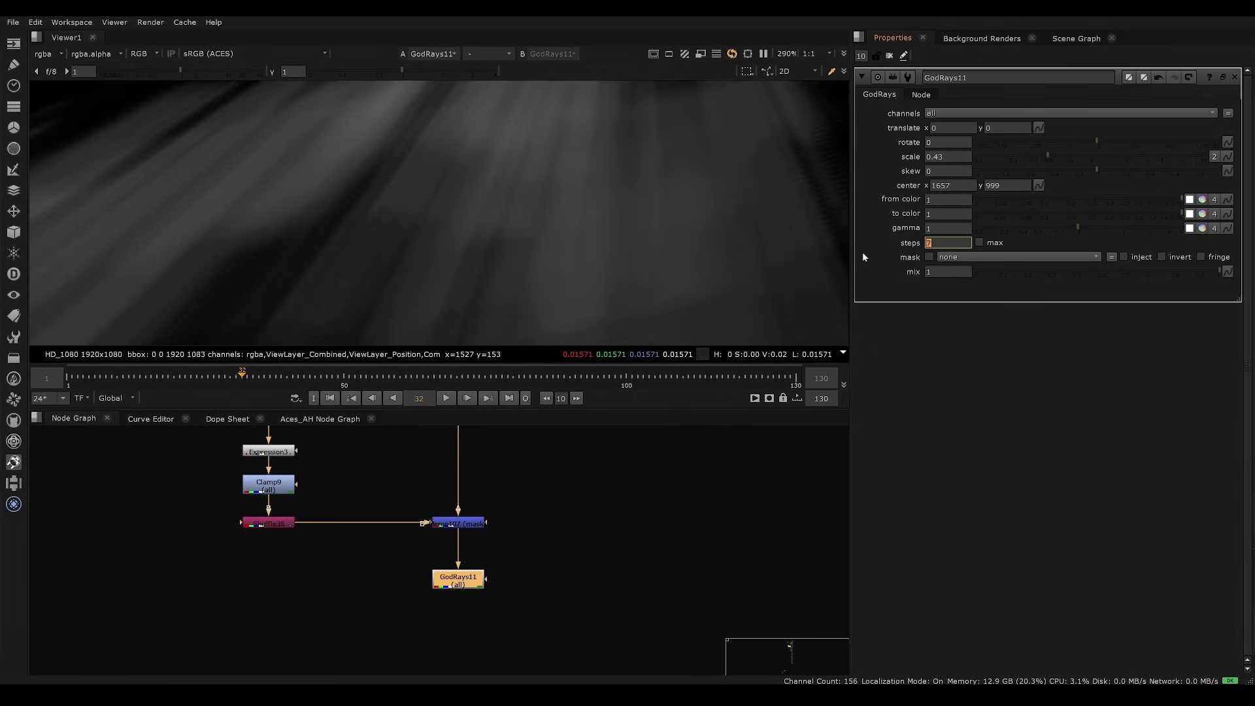
key(f)
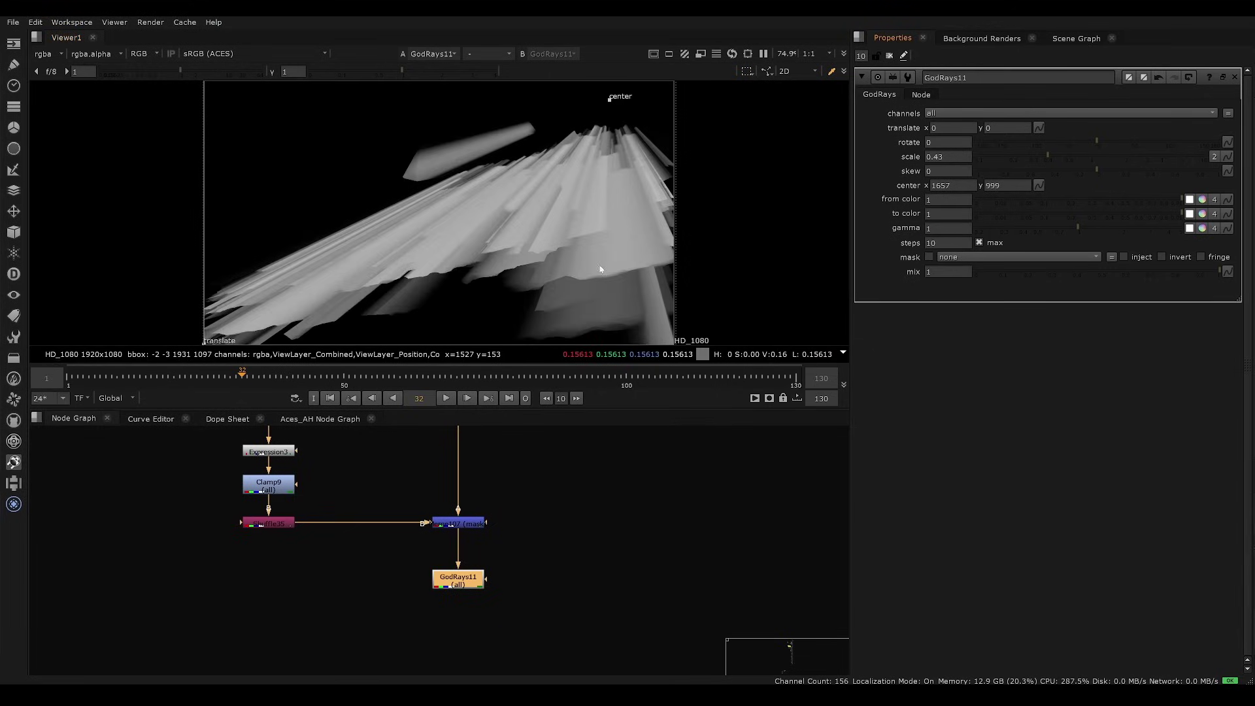
click(979, 243)
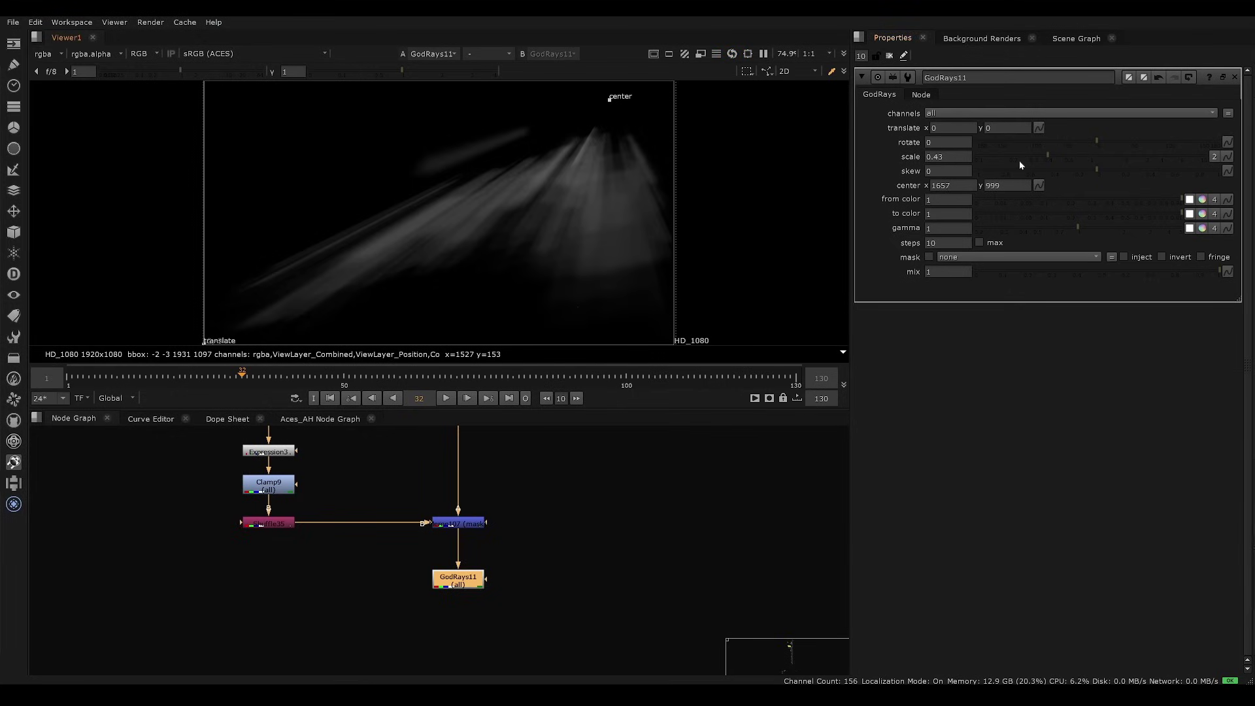
Move the GodRays center above the frame to about 1862, 1319 and set its scale to 0.205.
drag(632, 90, 633, 87)
middle_drag(638, 132, 630, 156)
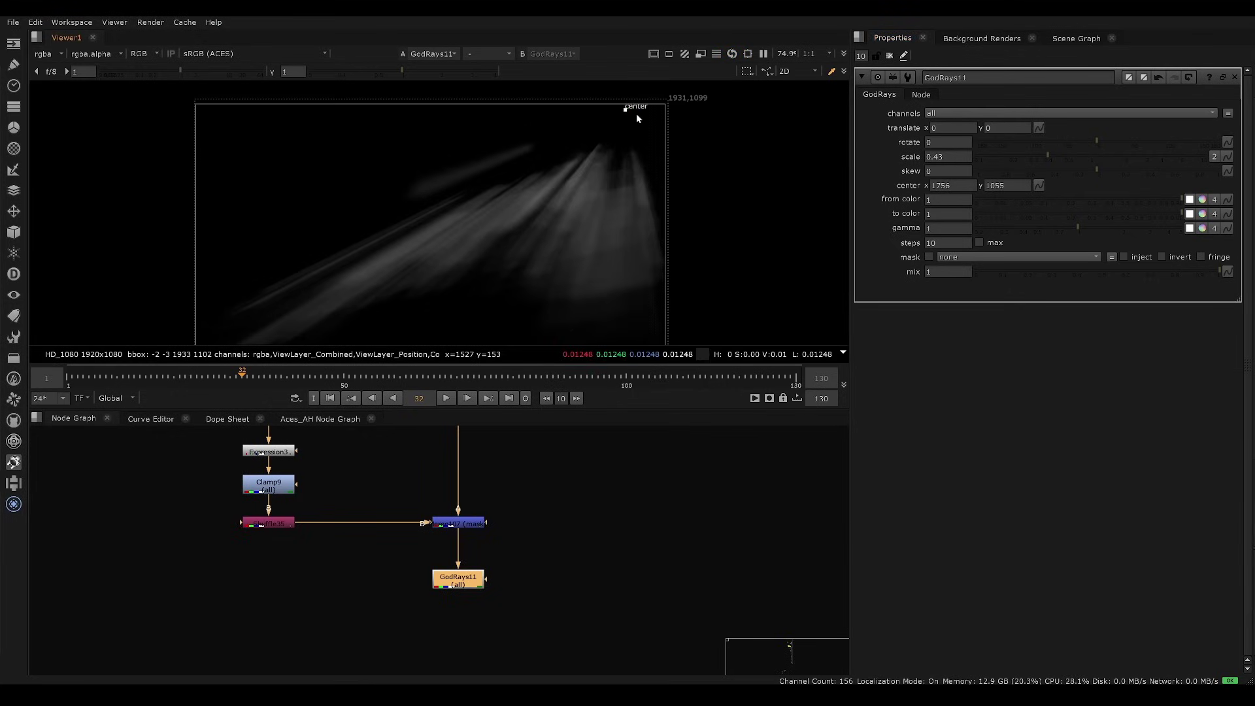
drag(1039, 157, 1018, 155)
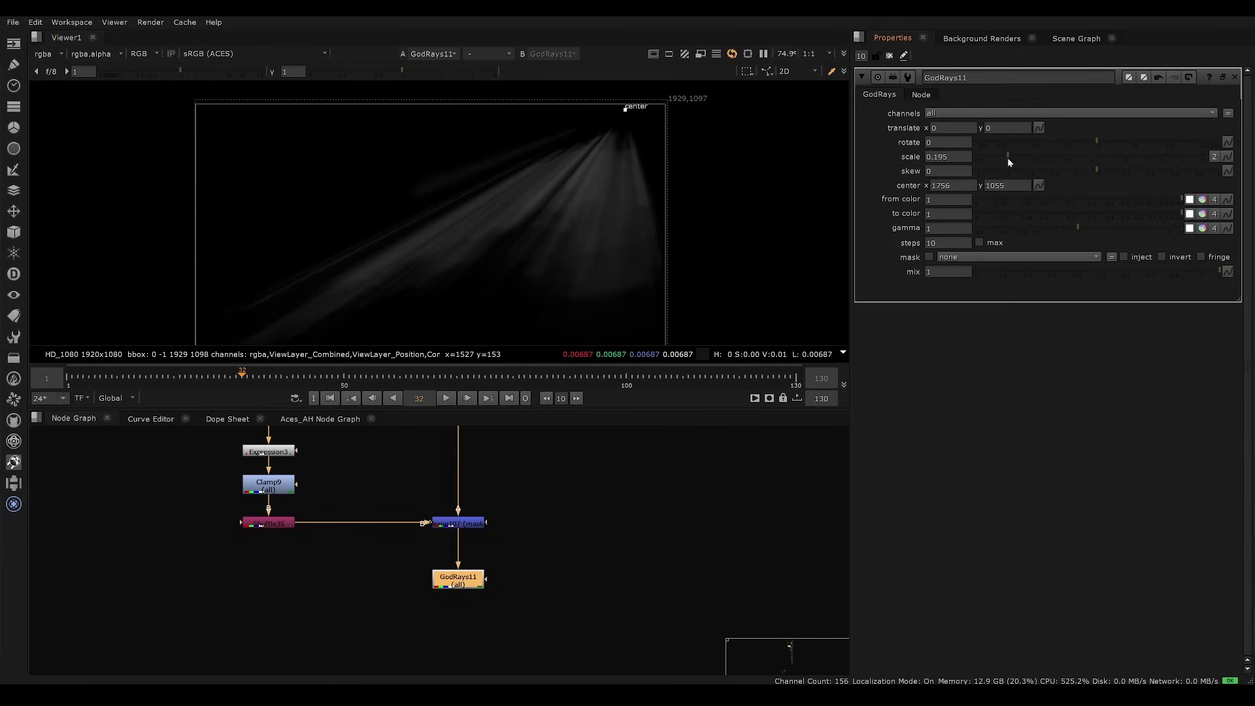
click(1010, 158)
mouse_move(627, 112)
mouse_down()
mouse_move(629, 86)
mouse_move(633, 133)
mouse_move(645, 110)
mouse_up()
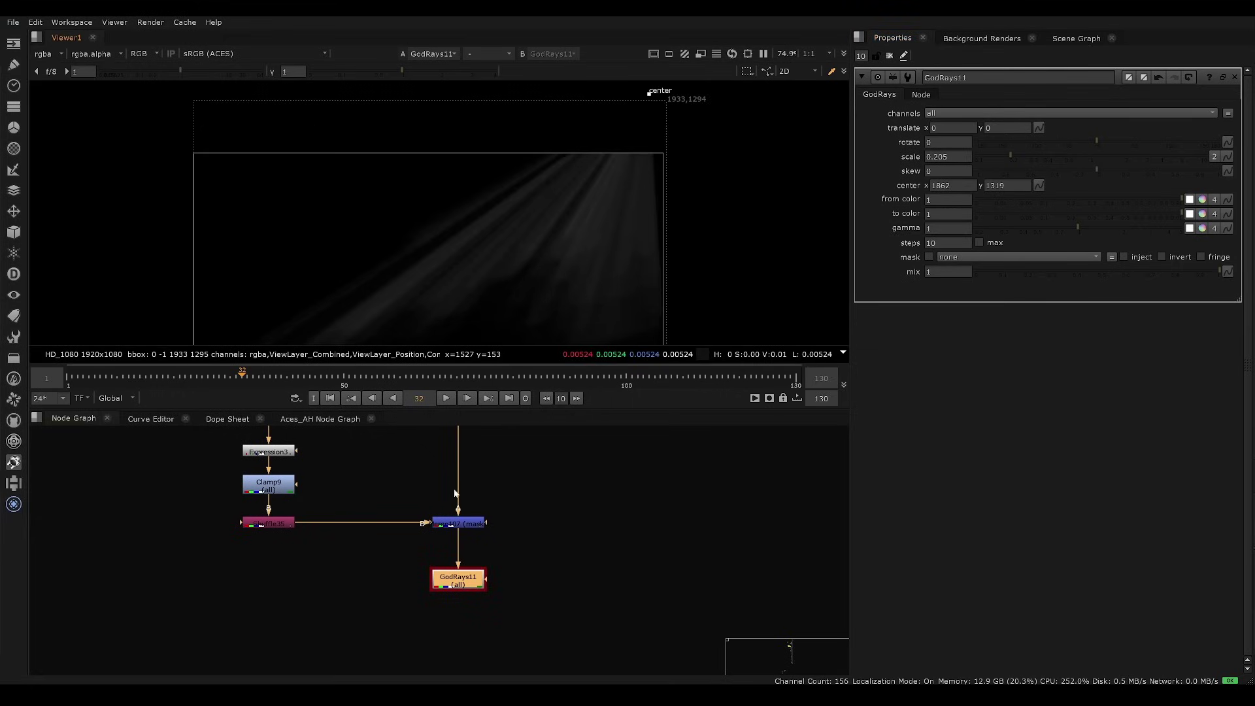
Add a Grade after GodRays with gain 2.16 and multiply 2.08 to brighten the rays.
middle_drag(456, 494, 473, 432)
middle_drag(497, 303, 507, 226)
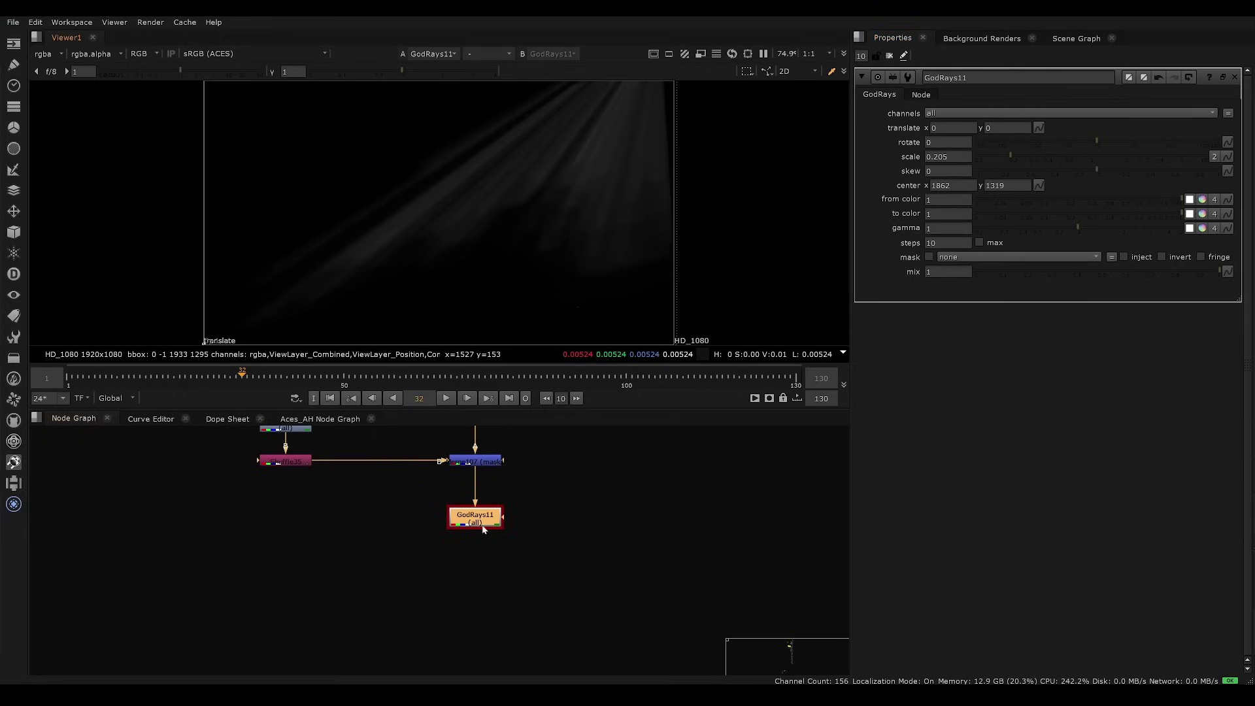
middle_drag(525, 537, 434, 543)
key(g)
drag(1118, 171, 1126, 169)
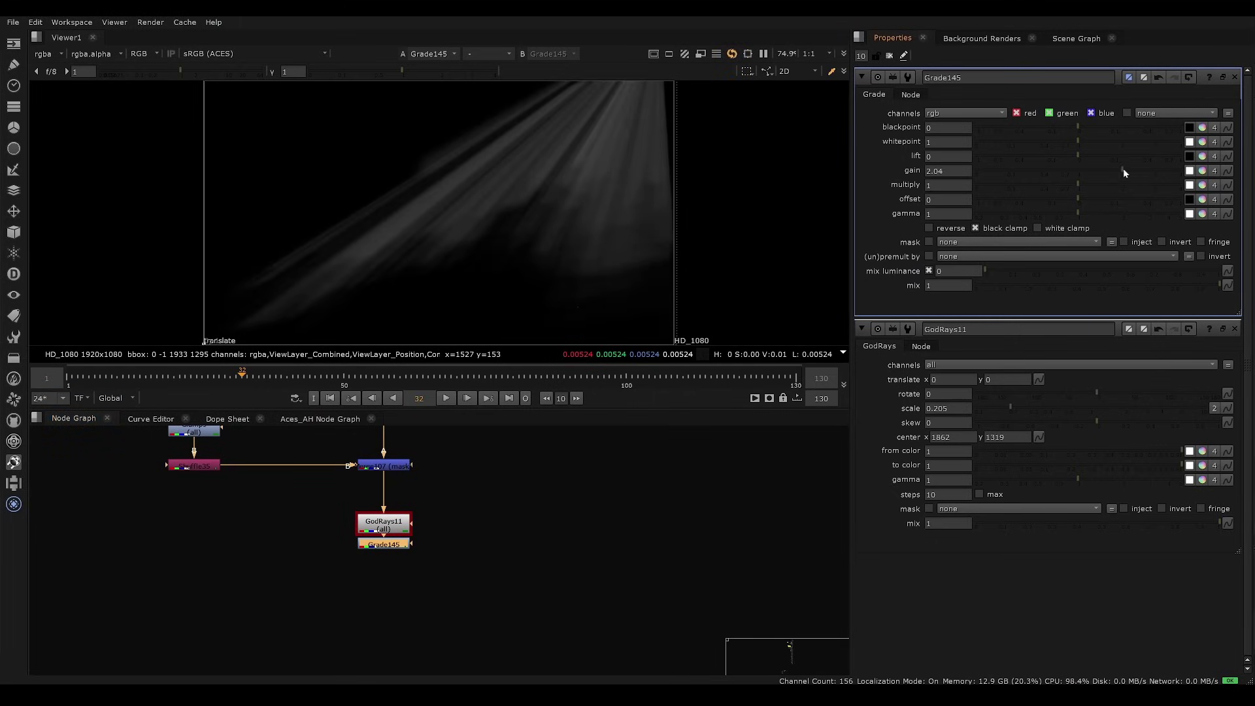
click(1125, 183)
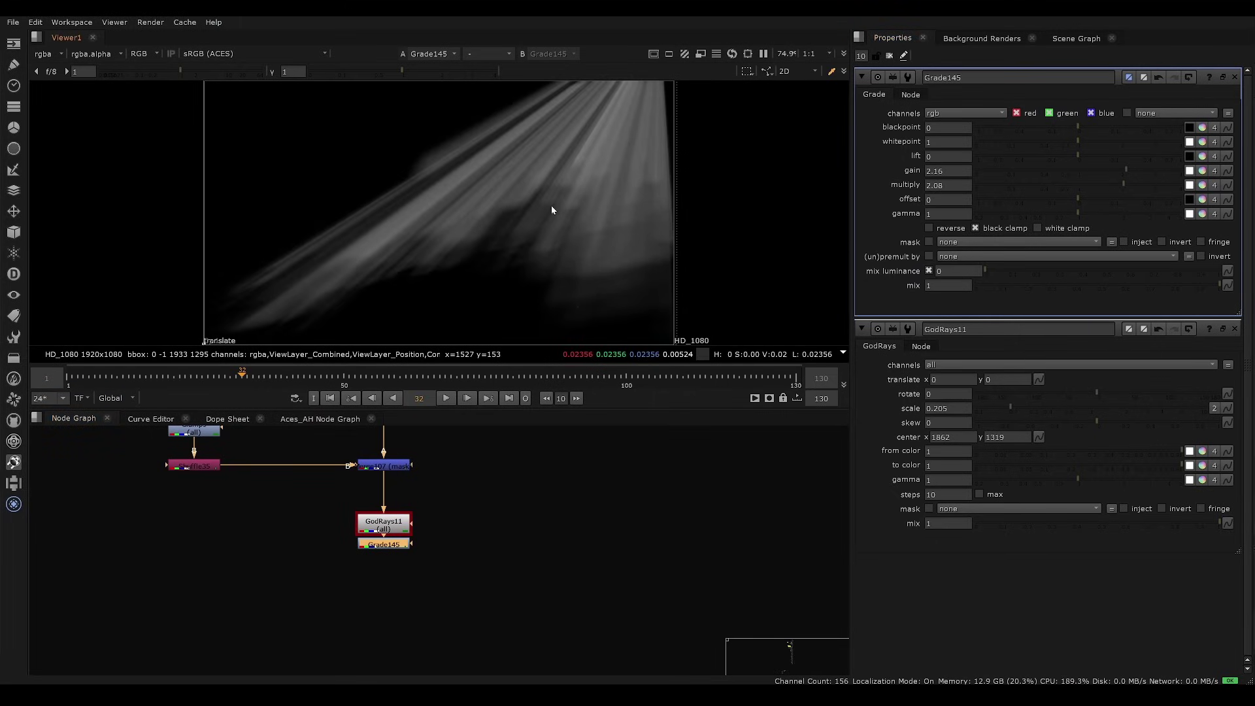
click(555, 477)
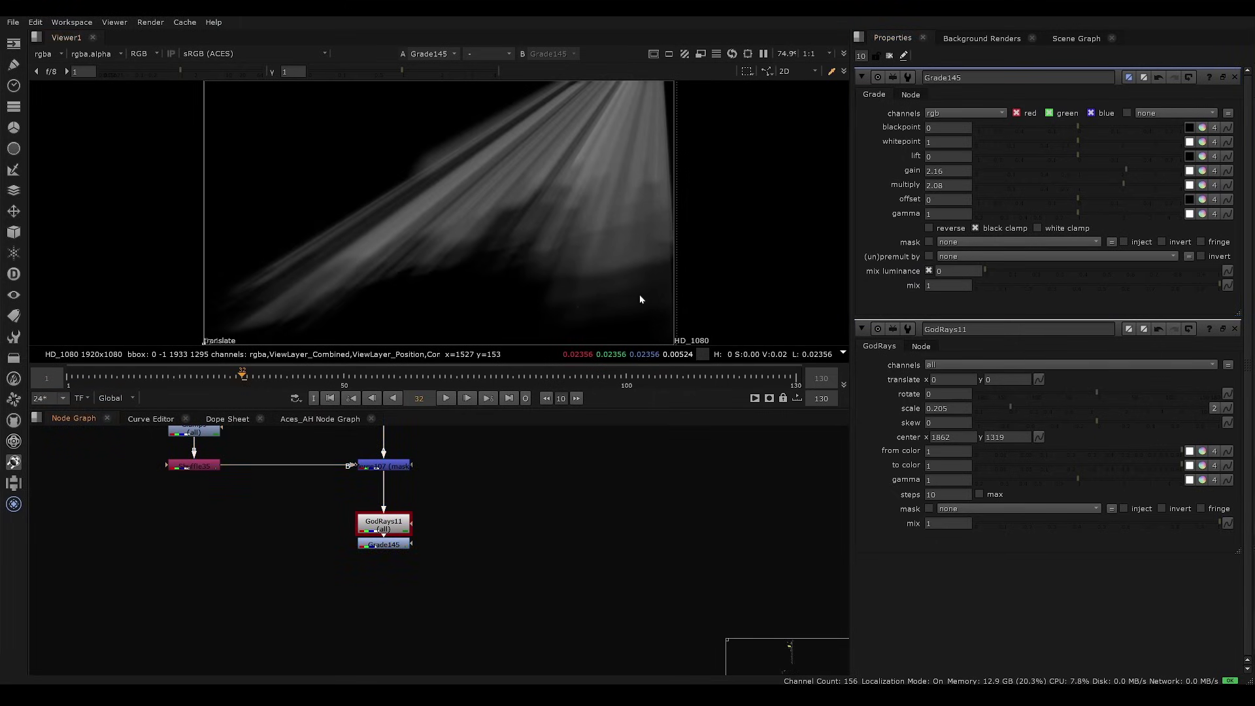
Review the node graph and compare the masked Merge output with the graded god rays.
middle_drag(445, 520, 355, 535)
key(space)
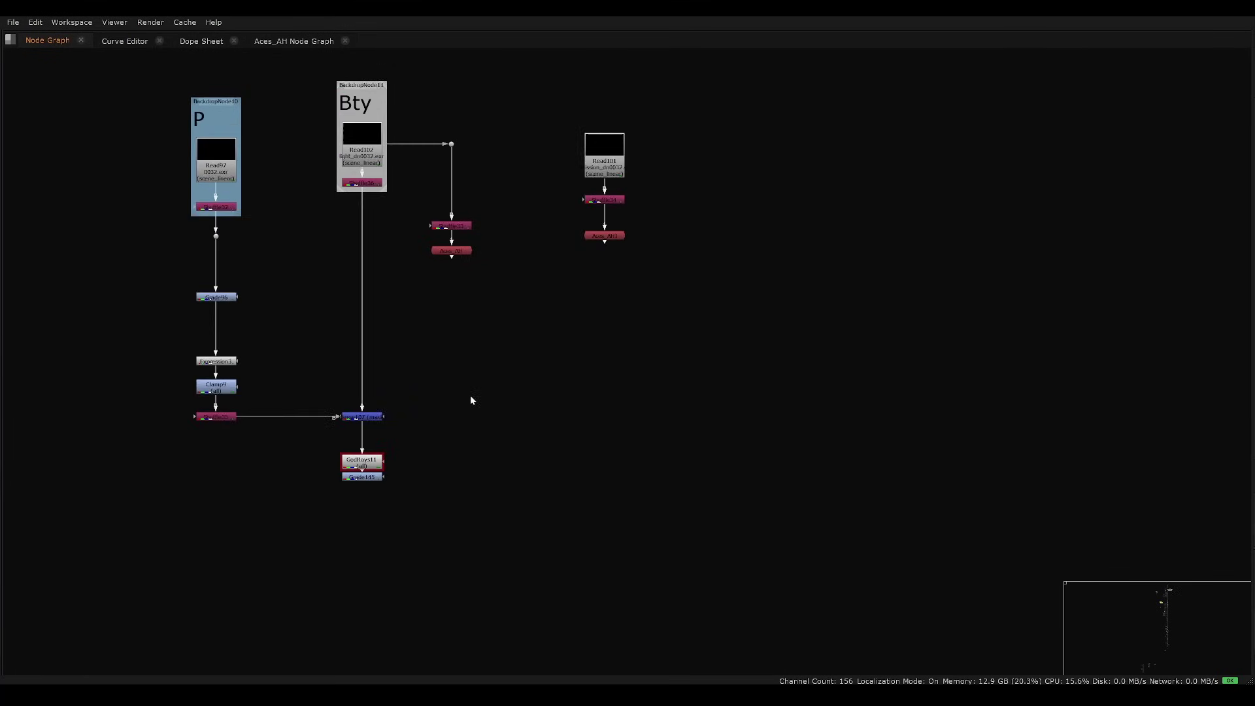
click(378, 481)
middle_drag(330, 499, 348, 567)
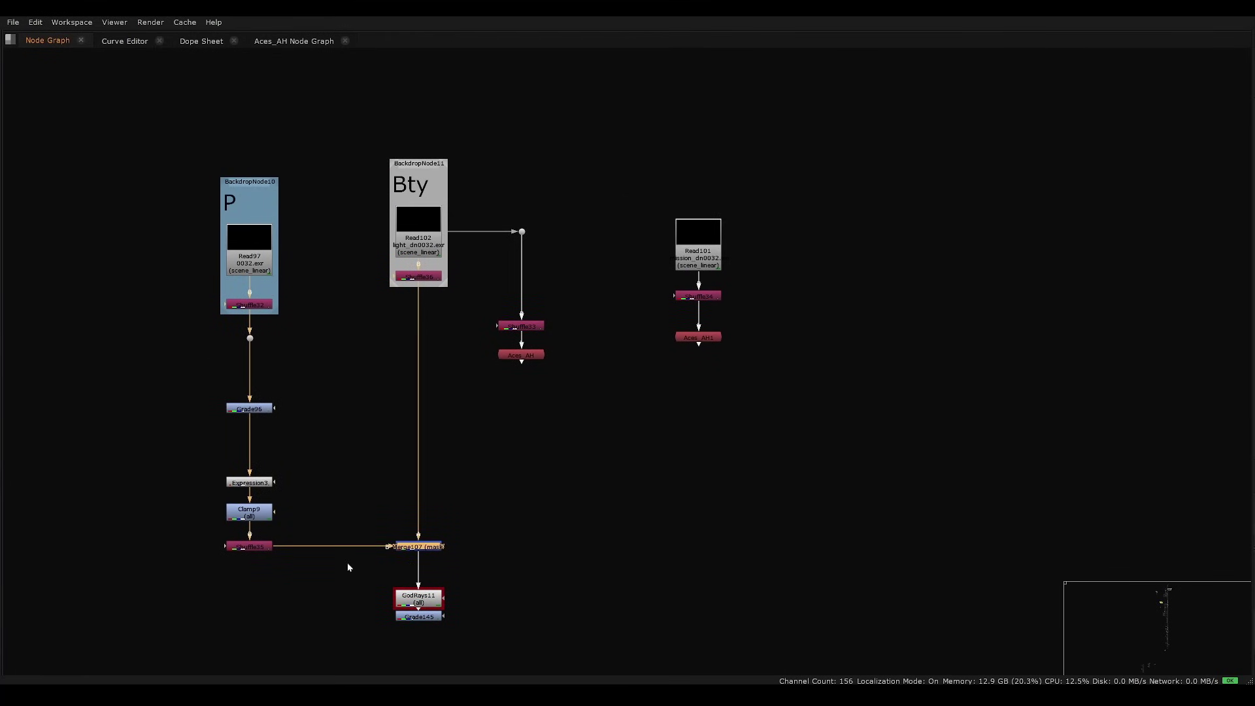
key(space)
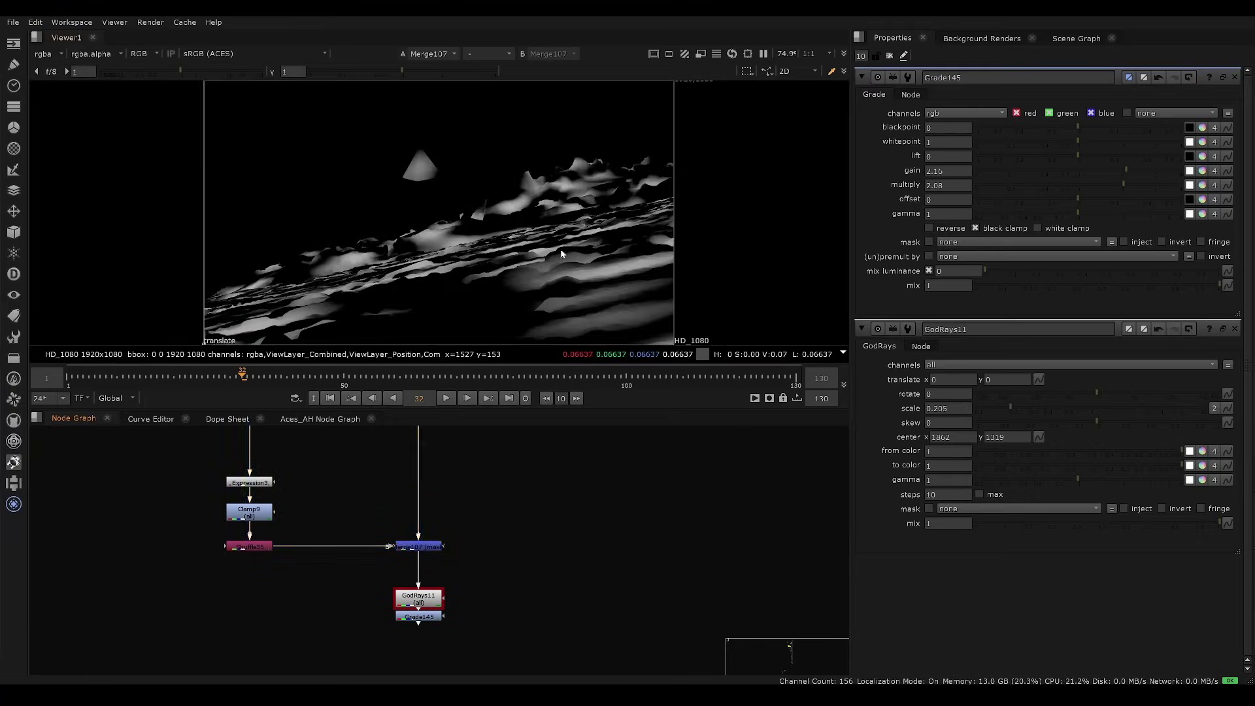
middle_drag(496, 491, 420, 500)
key(space)
middle_drag(371, 608, 446, 473)
scroll(431, 487, up, 4)
click(442, 481)
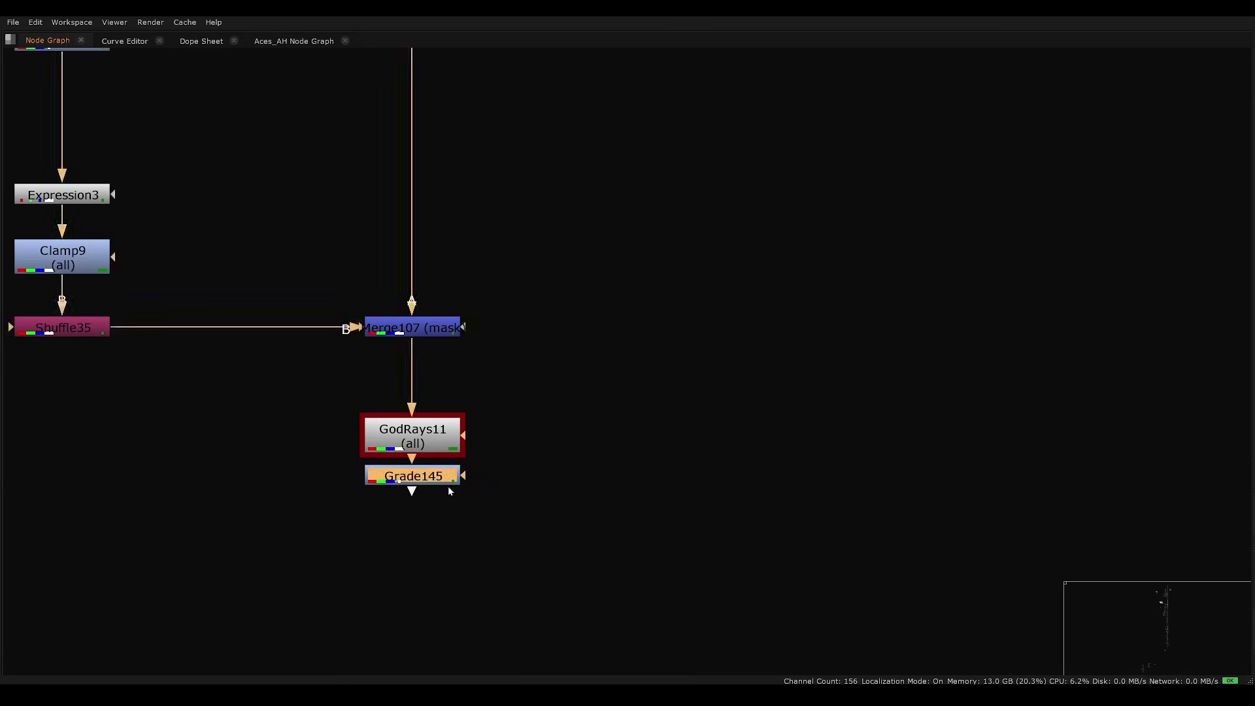
key(space)
key(1)
View the output of the Aces_AH node fed by the beauty pass.
middle_drag(461, 560, 446, 538)
middle_drag(491, 429, 456, 698)
scroll(465, 507, down, 2)
drag(554, 431, 406, 523)
key(1)
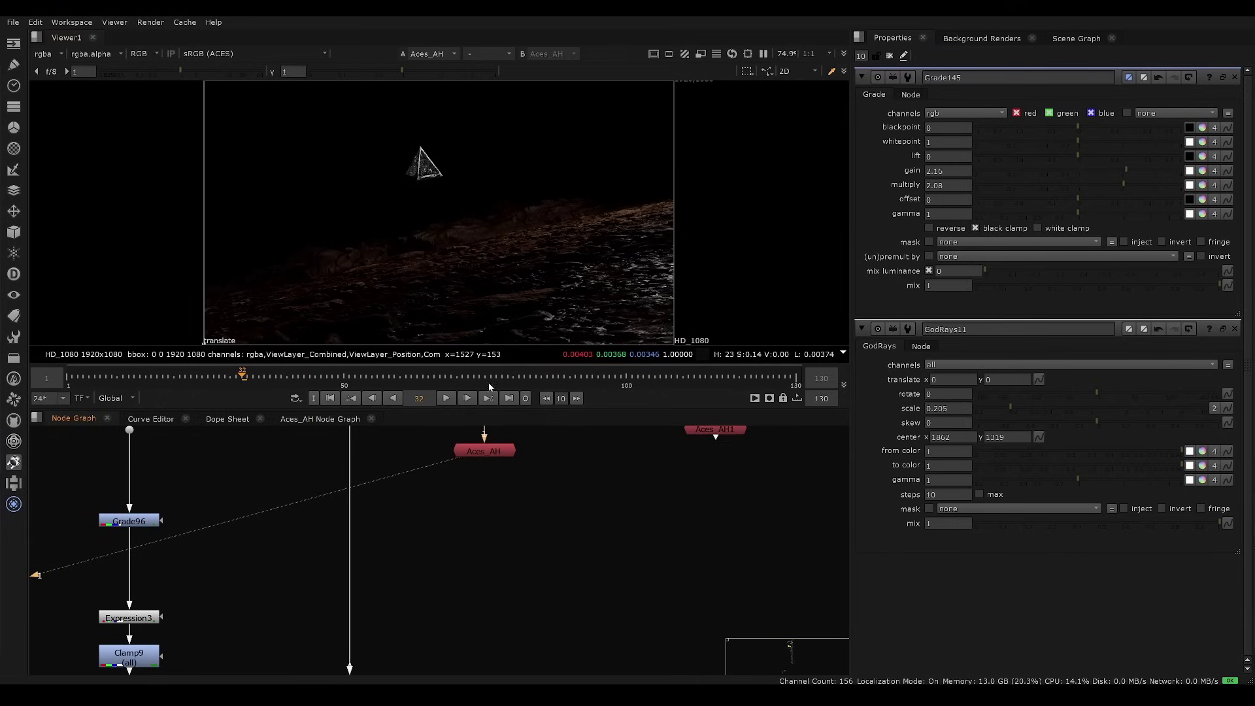
Add a Grade below Aces_AH, fed by Aces_AH and with its mask input connected to the masked Merge.
middle_drag(471, 578, 469, 460)
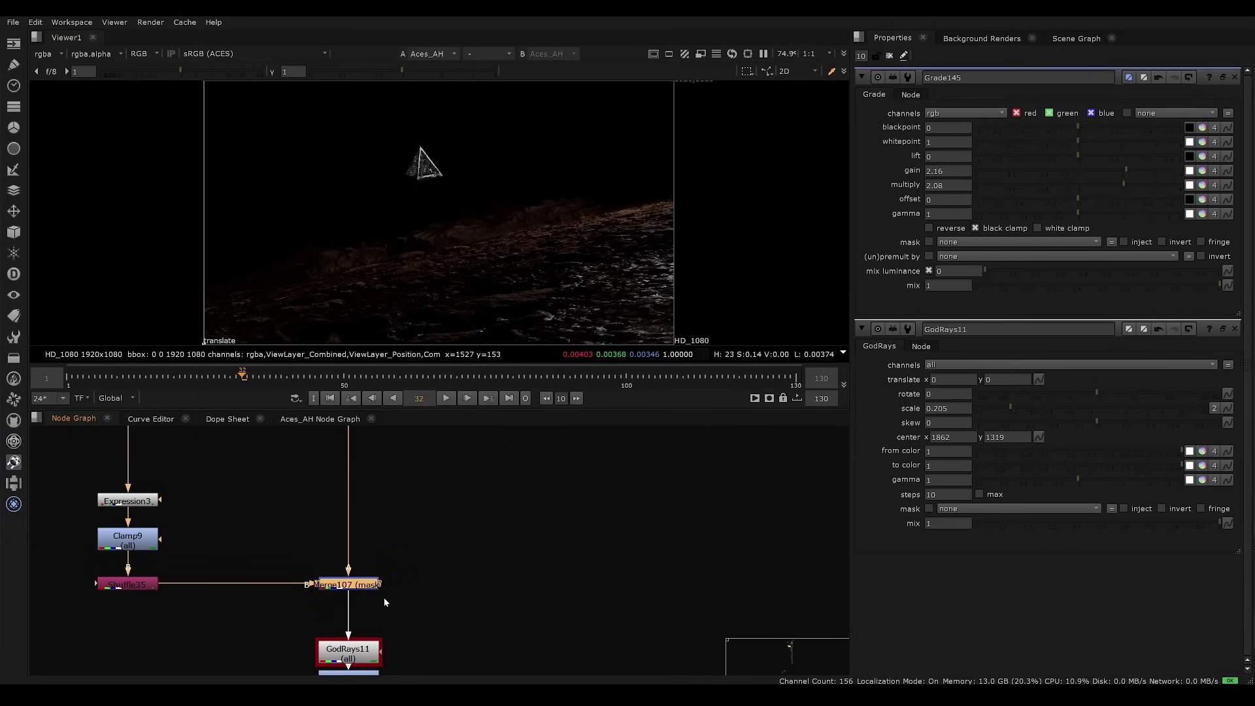
key(g)
drag(348, 592, 348, 587)
middle_drag(411, 538, 399, 558)
key(space)
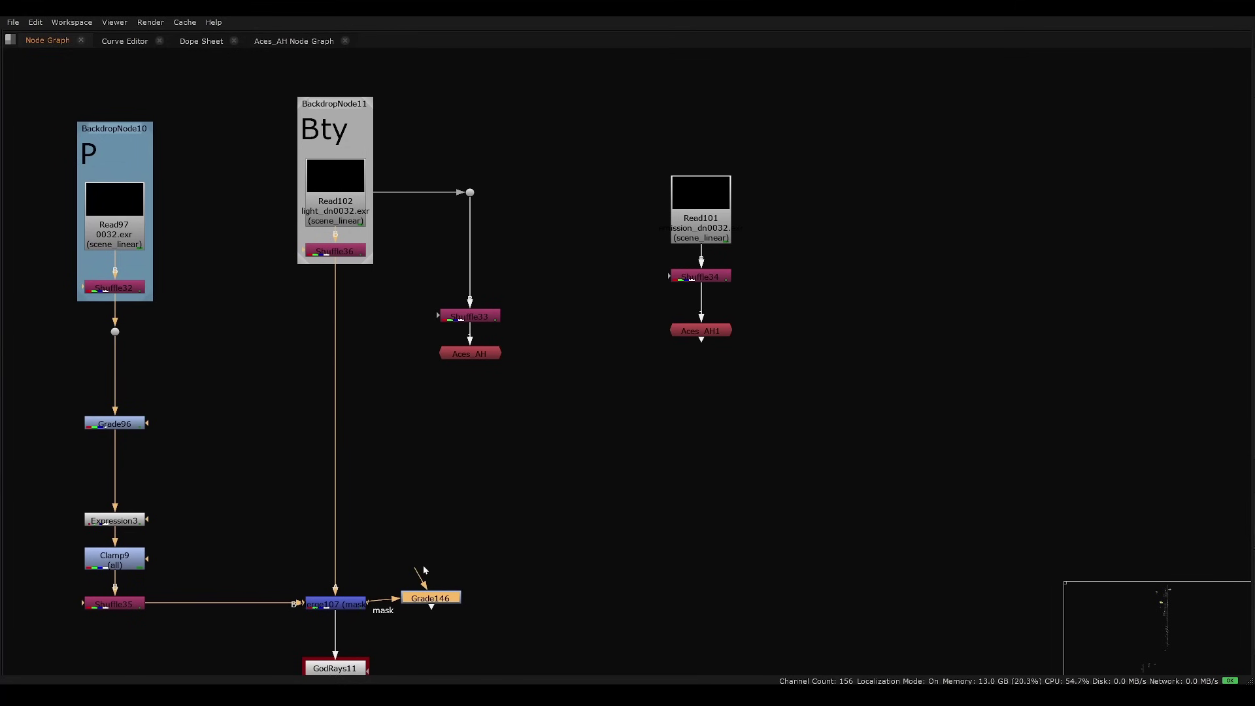
drag(461, 391, 469, 353)
drag(430, 598, 478, 577)
key(space)
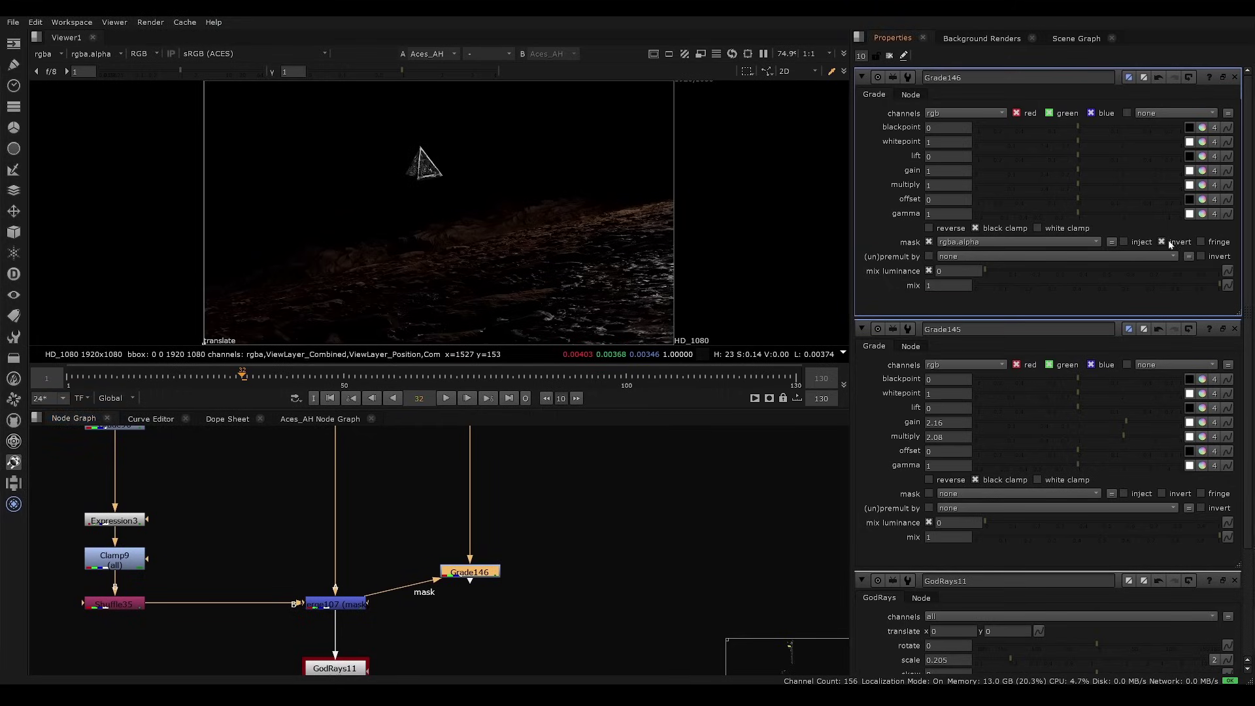
Set the new Grade's gain to 0 with its mask inverted, and compare its output with the masked Merge.
drag(1070, 168, 672, 237)
key(1)
click(549, 477)
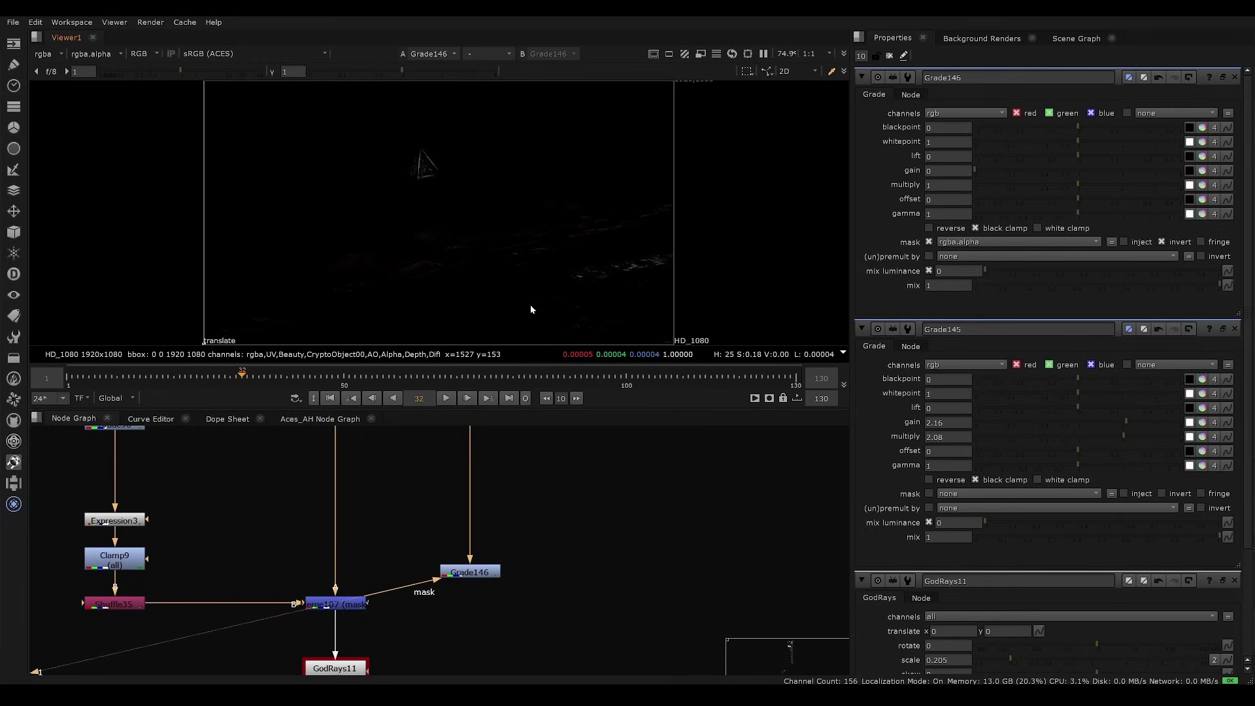
key(2)
key(1)
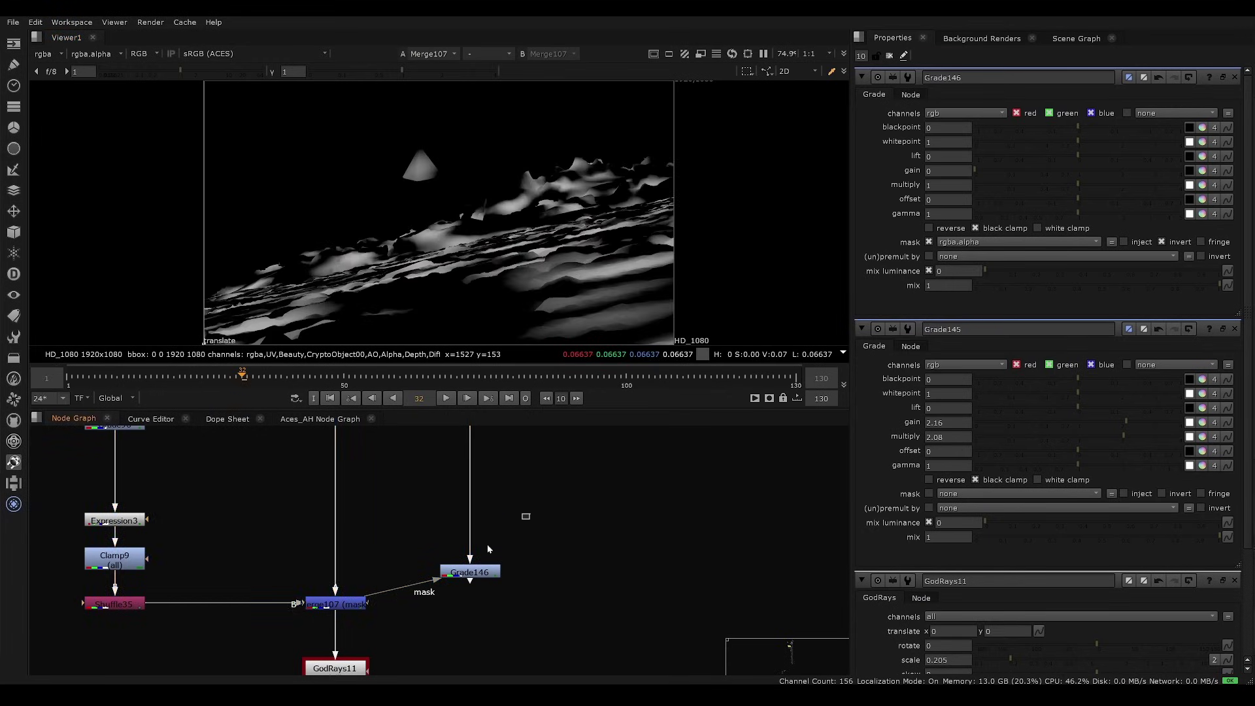
Add a second Grade below the inverted-mask Grade, masked by the same Merge, with gain 2.44 and multiply 2.55, and view it.
middle_drag(429, 544, 481, 480)
middle_drag(522, 565, 503, 540)
scroll(490, 546, up, 2)
key(g)
drag(522, 540, 361, 535)
drag(513, 499, 515, 488)
drag(521, 550, 524, 552)
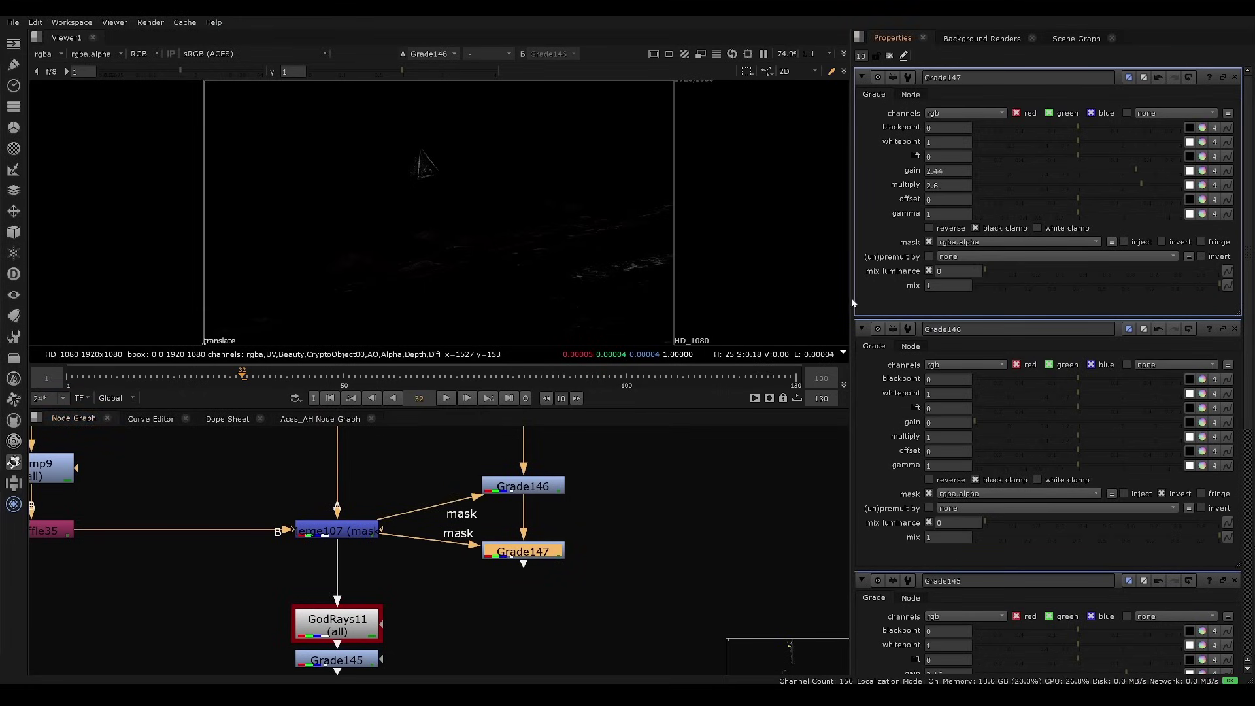
key(1)
drag(547, 550, 548, 553)
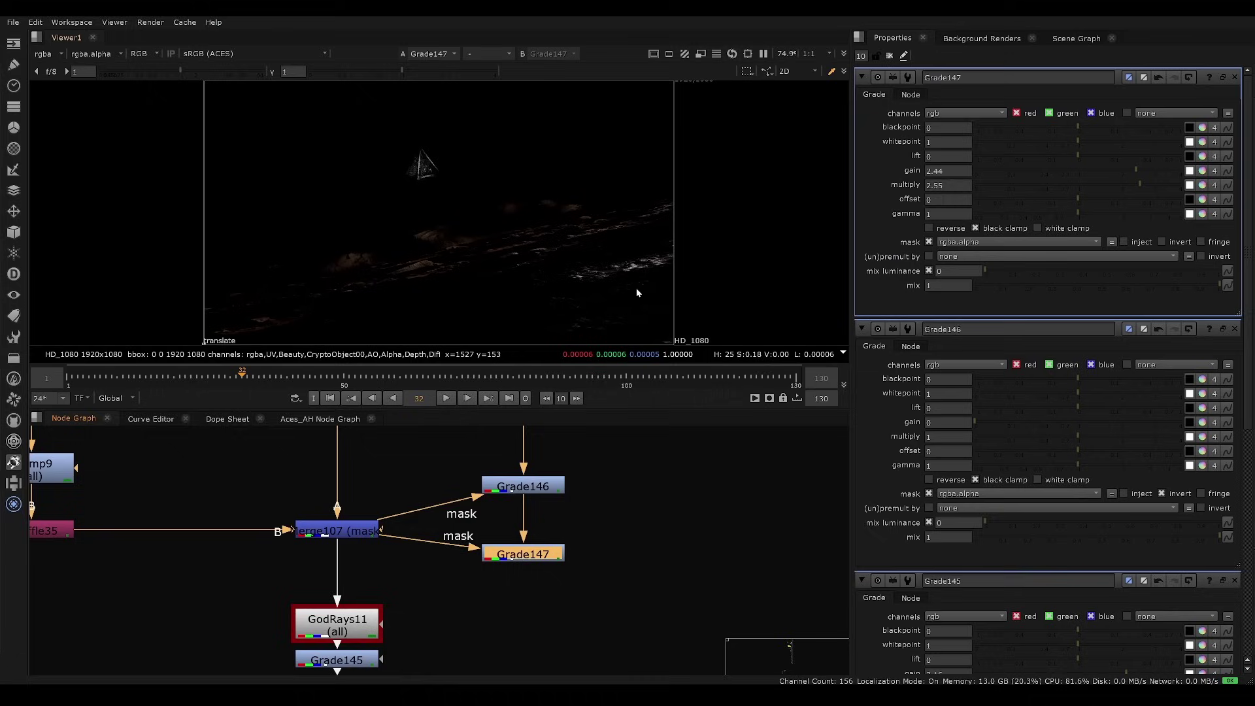
Merge the graded god rays as A over the second masked Grade as B, placing the Merge directly below that Grade.
middle_drag(424, 544, 547, 570)
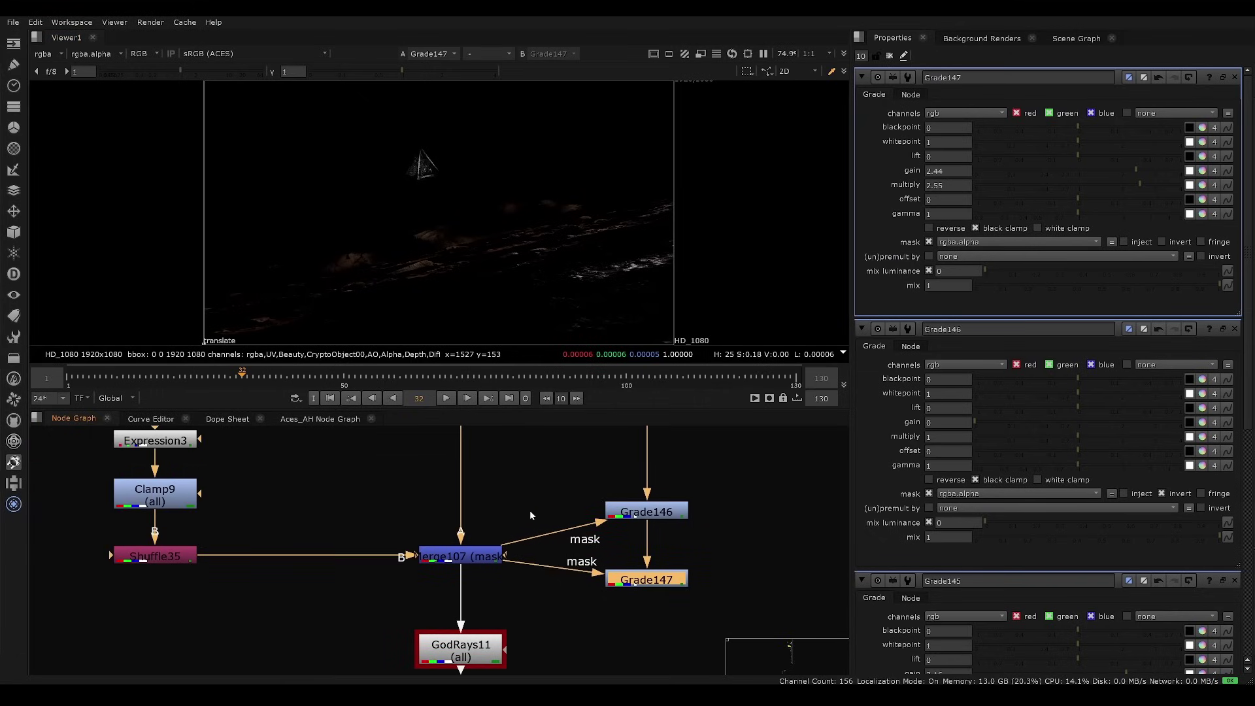
scroll(568, 554, down, 4)
scroll(453, 484, up, 1)
middle_drag(453, 485, 283, 393)
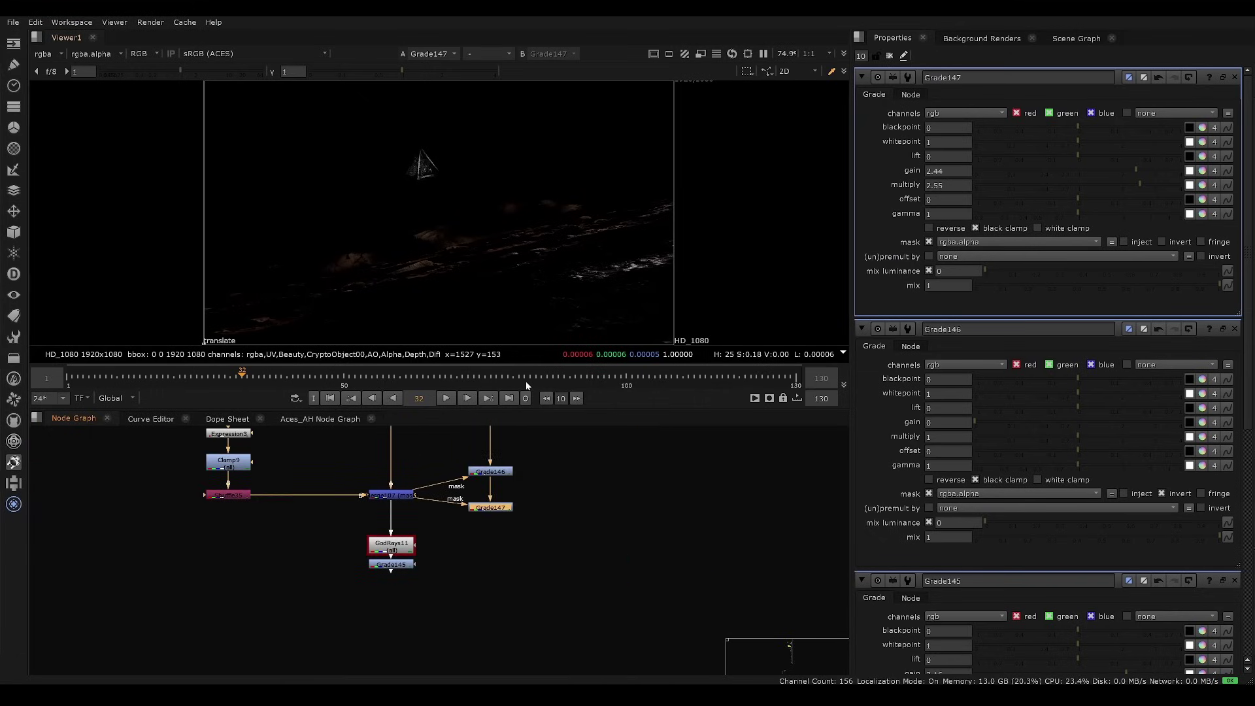
scroll(433, 575, up, 2)
click(374, 557)
key(1)
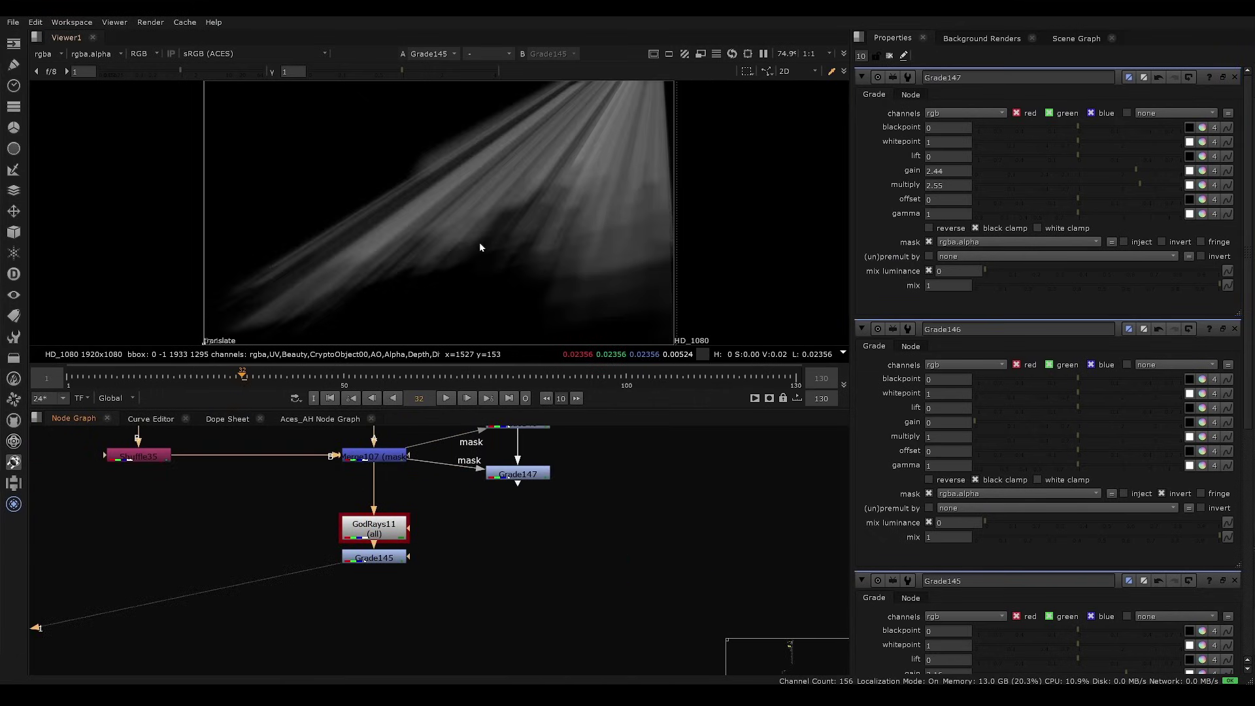
key(m)
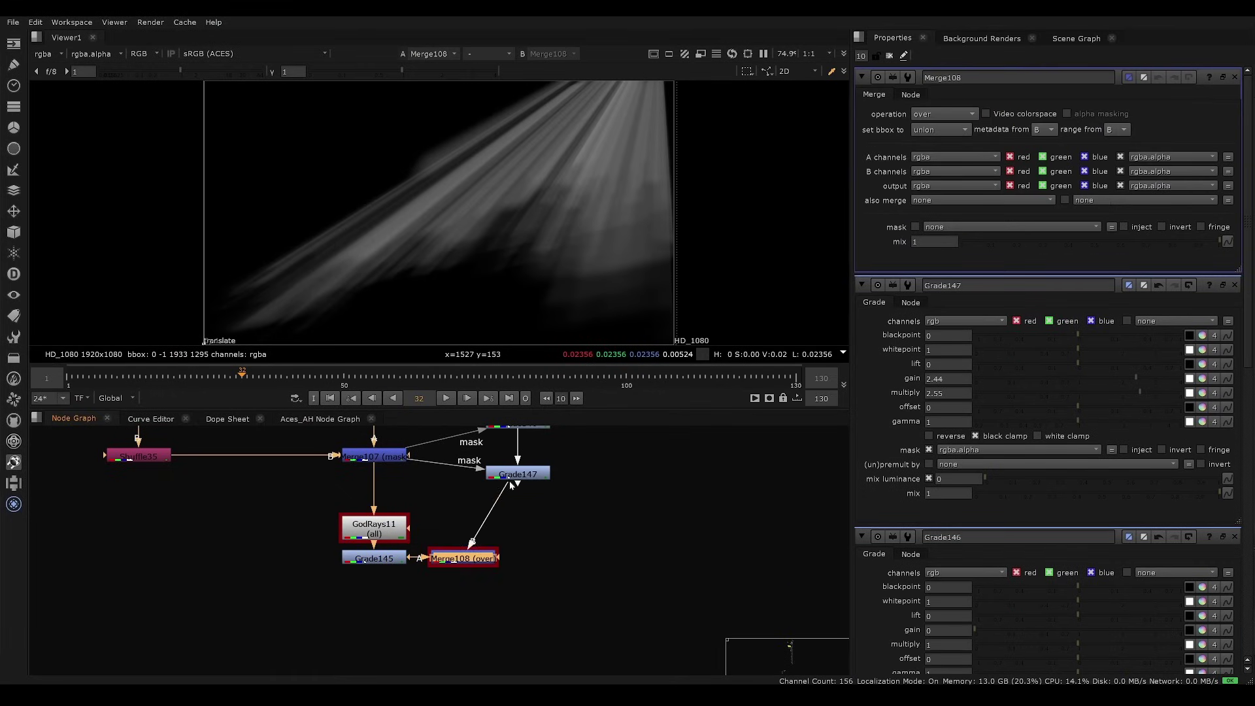
drag(511, 485, 517, 475)
drag(464, 557, 517, 619)
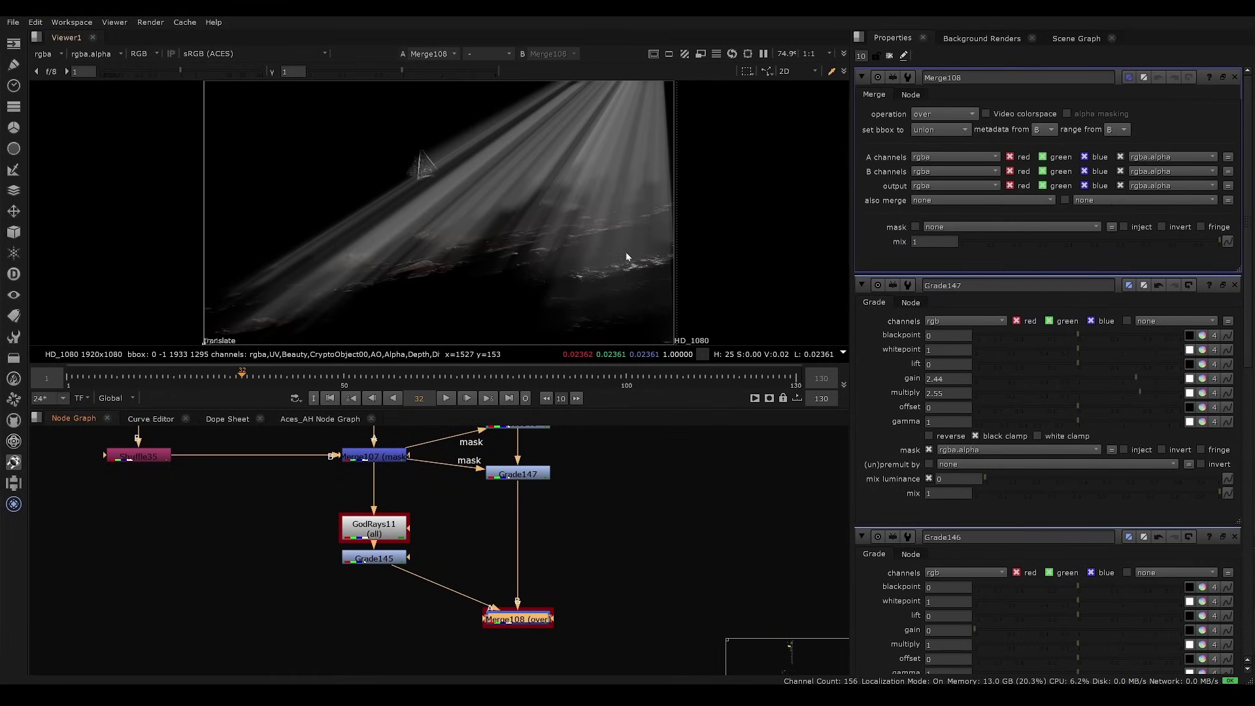
Inspect the god rays merged over the graded beauty render.
scroll(613, 268, up, 2)
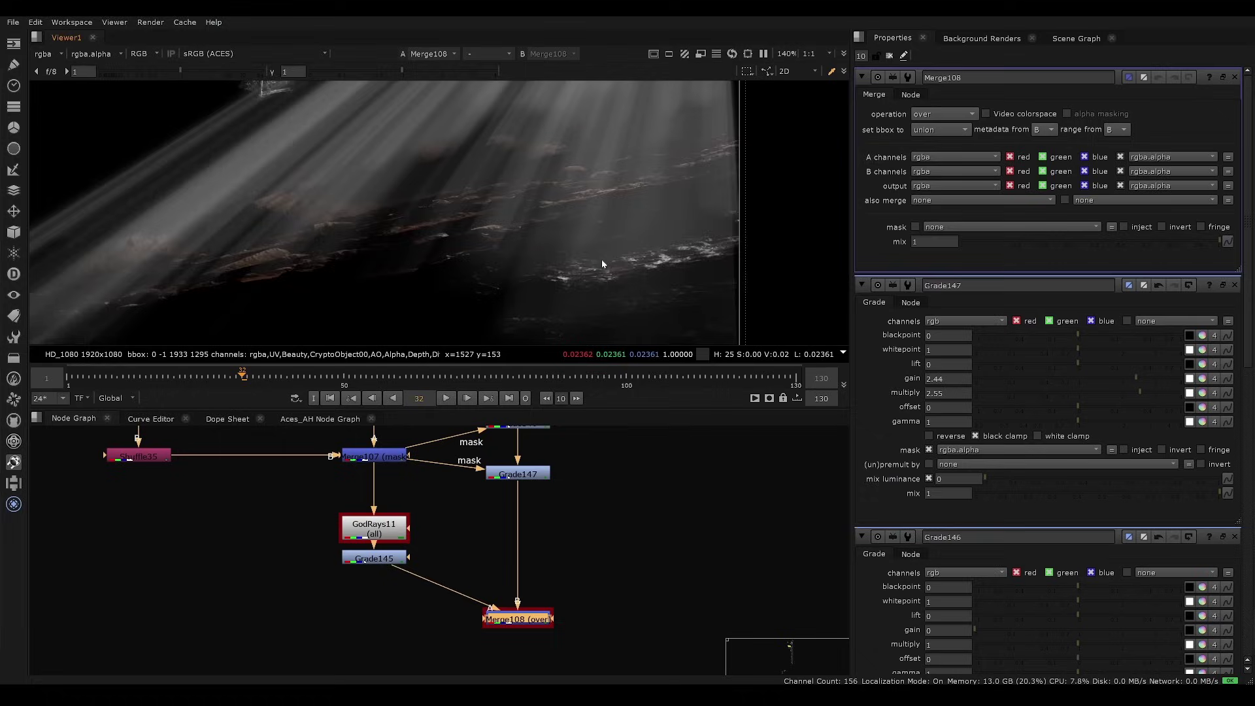
scroll(602, 266, down, 4)
scroll(610, 222, up, 2)
scroll(570, 252, down, 1)
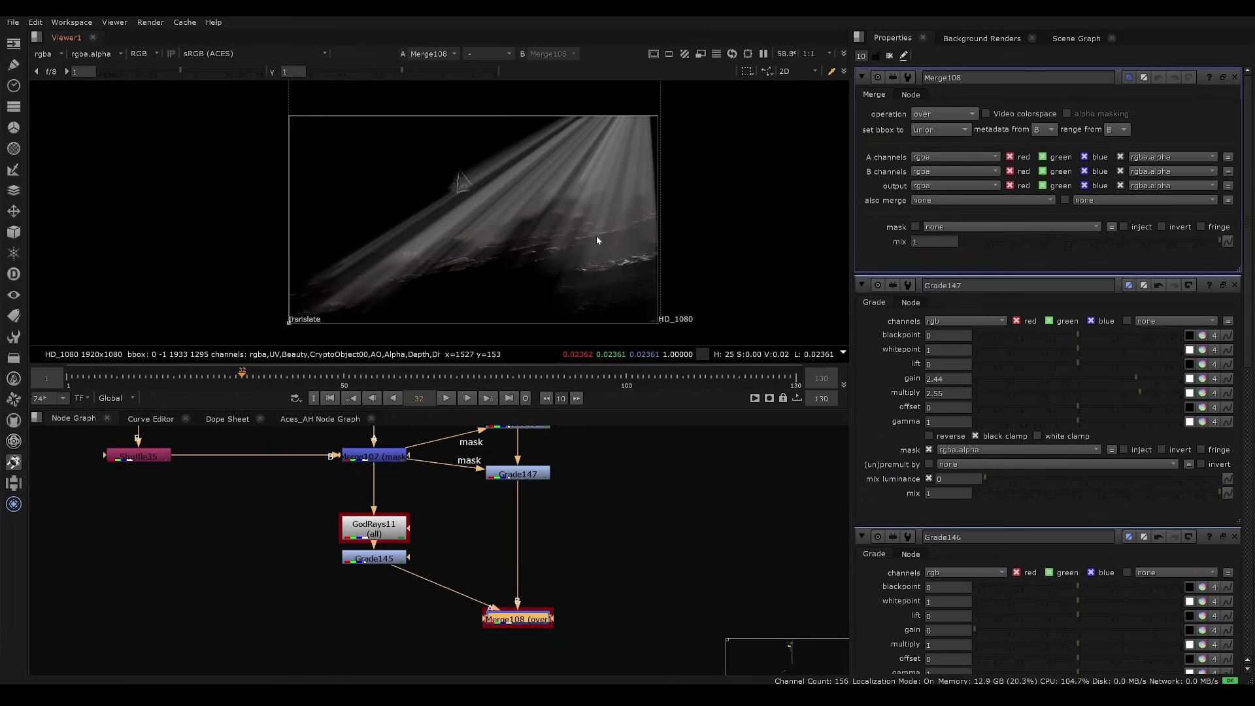
Move the god rays Grade further below the GodRays node, level with the final over Merge.
scroll(575, 240, up, 1)
click(558, 618)
middle_drag(583, 587, 551, 494)
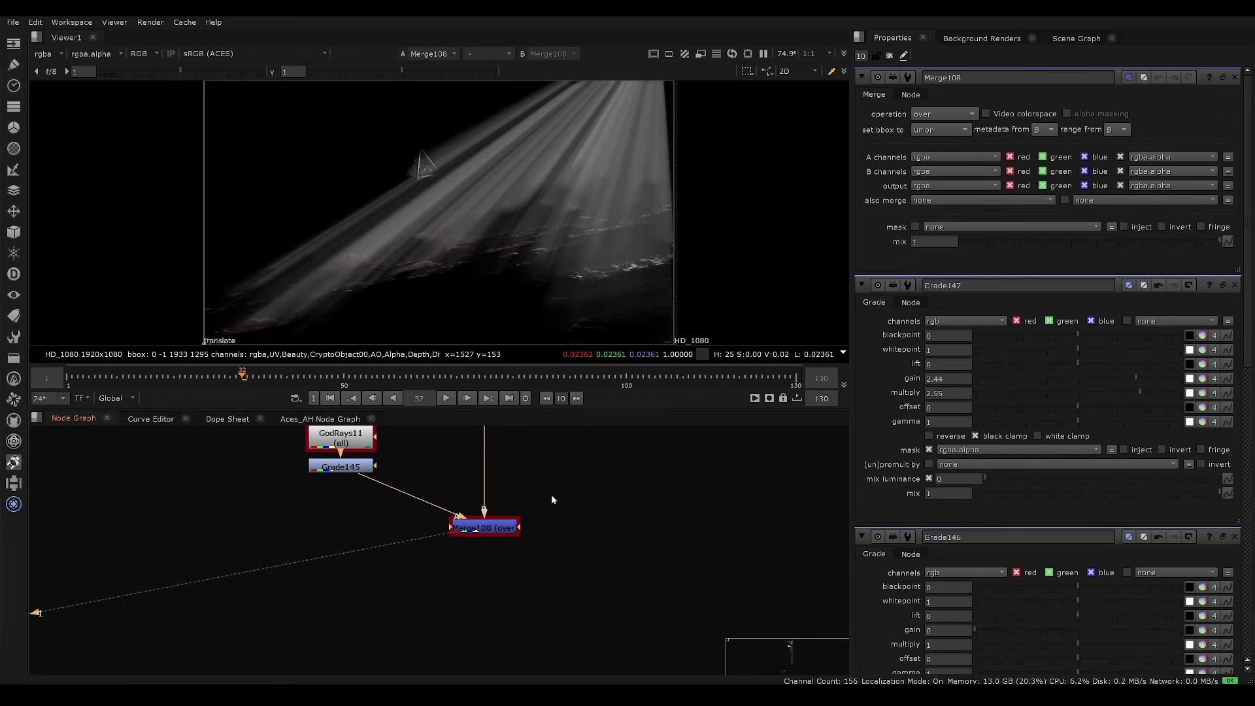
click(487, 525)
middle_drag(364, 480, 364, 517)
drag(353, 506, 351, 564)
middle_drag(512, 527, 455, 519)
click(428, 554)
middle_drag(382, 449, 382, 520)
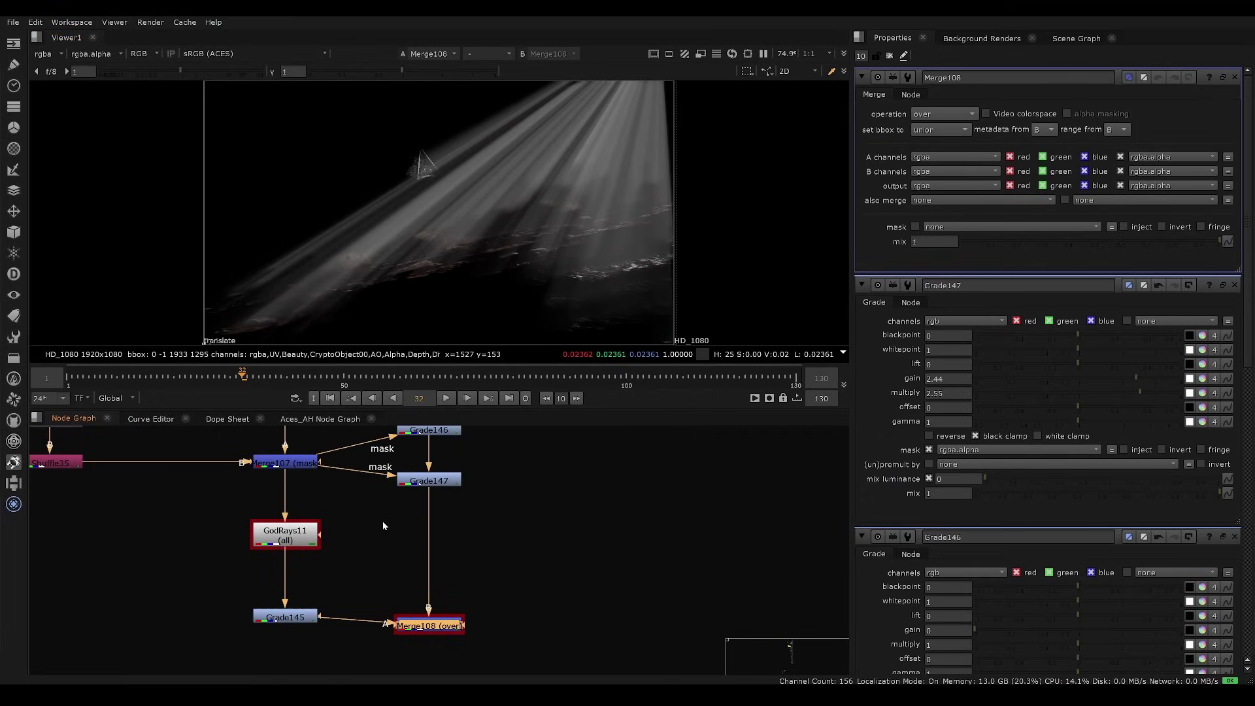
middle_drag(344, 589, 437, 540)
Set the god rays Grade's gain to 1.2 and multiply to 1.04.
click(398, 569)
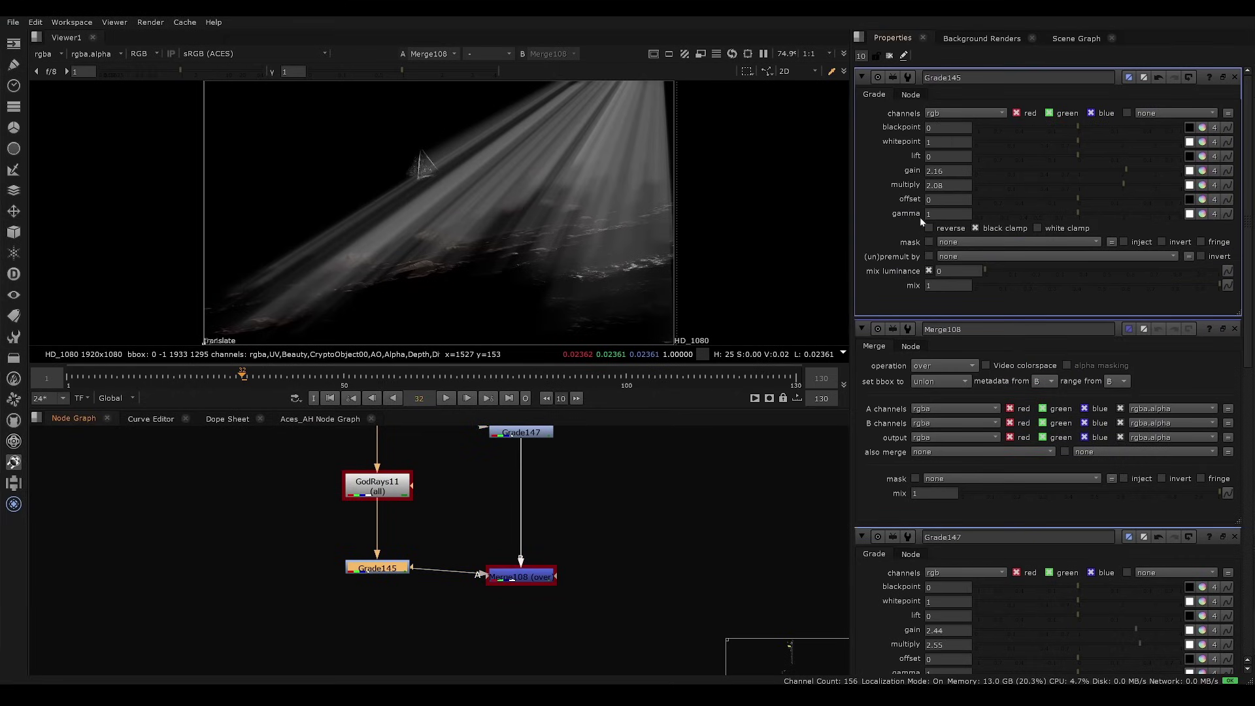
click(1087, 171)
click(1080, 185)
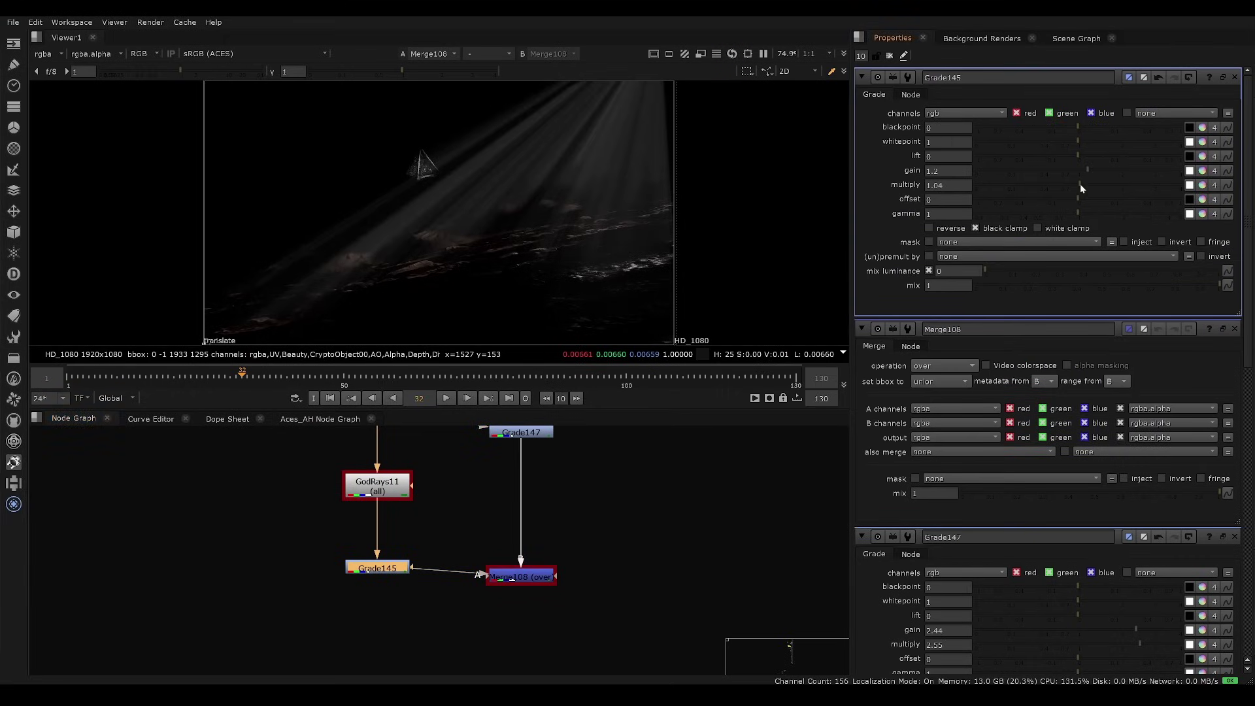
In the Grade above the Expression node, set multiply to red 0.22, green 0.68 and blue 0.96.
scroll(500, 574, down, 2)
scroll(399, 512, down, 3)
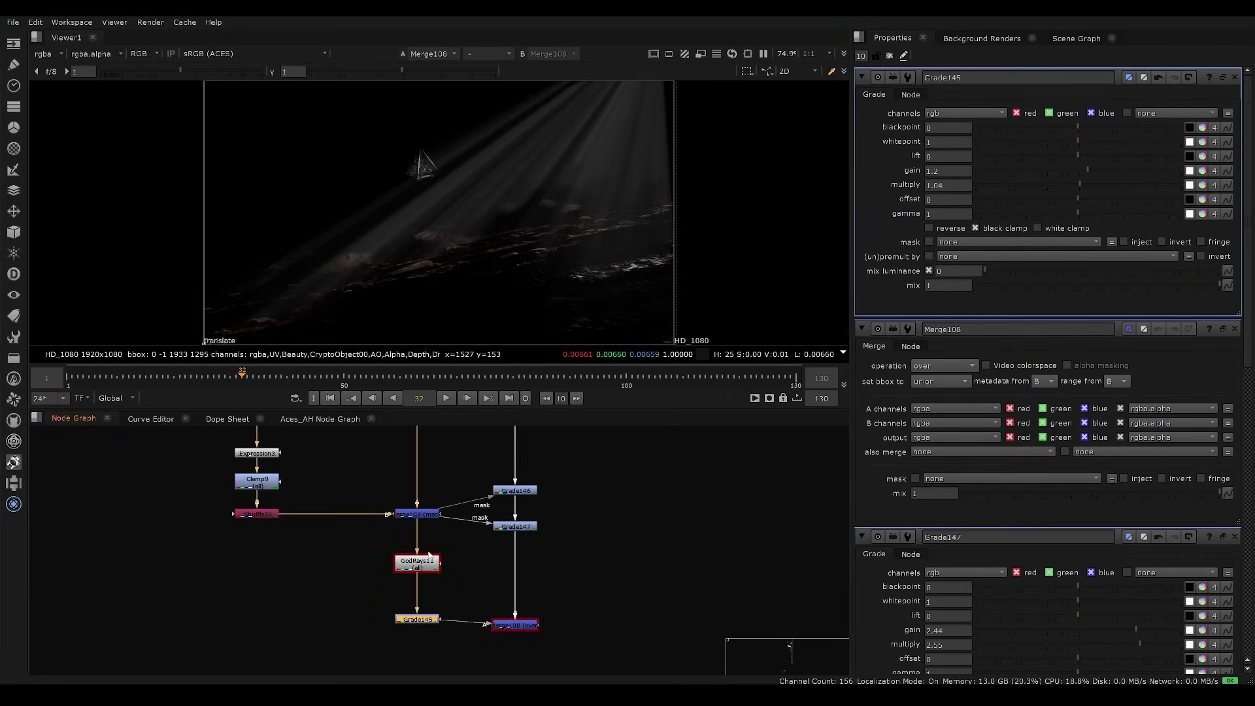
scroll(399, 513, up, 3)
double_click(358, 540)
middle_drag(358, 540, 383, 450)
mouse_move(1025, 215)
mouse_down()
mouse_move(1092, 214)
mouse_move(1021, 199)
mouse_up()
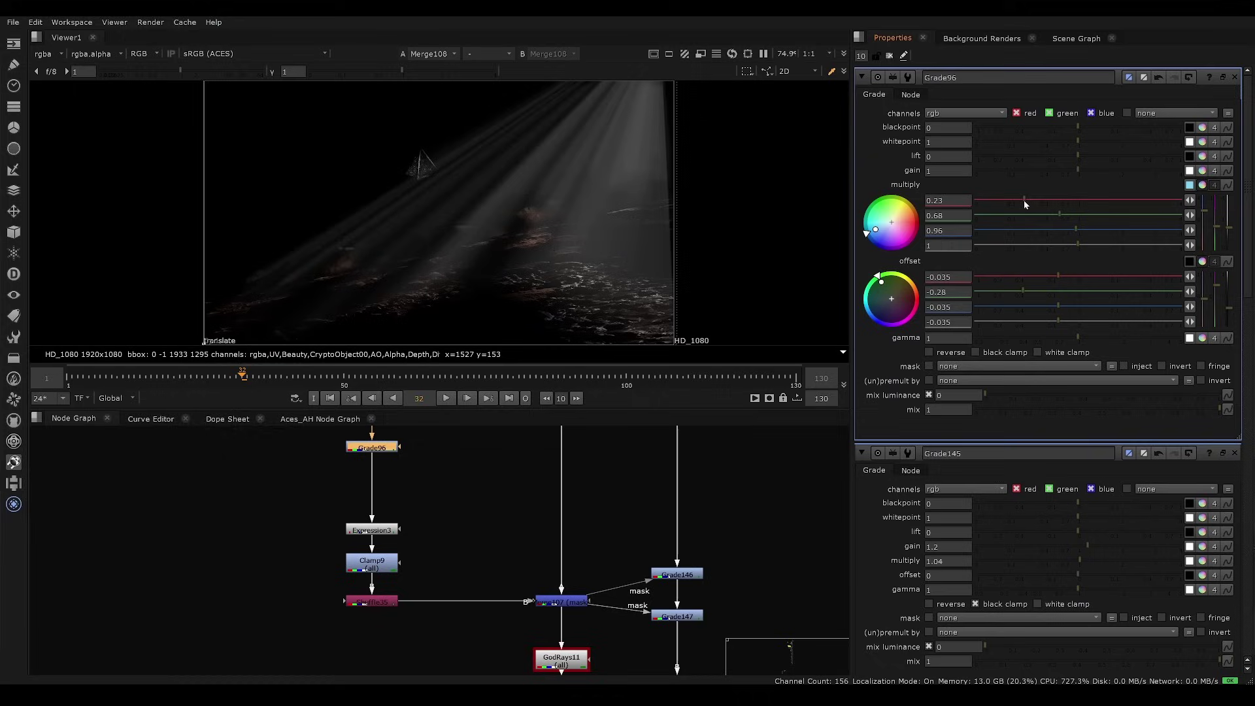
Compare the render with the final god rays Merge disabled and enabled.
middle_drag(540, 651, 406, 484)
drag(439, 556, 439, 543)
scroll(450, 608, up, 3)
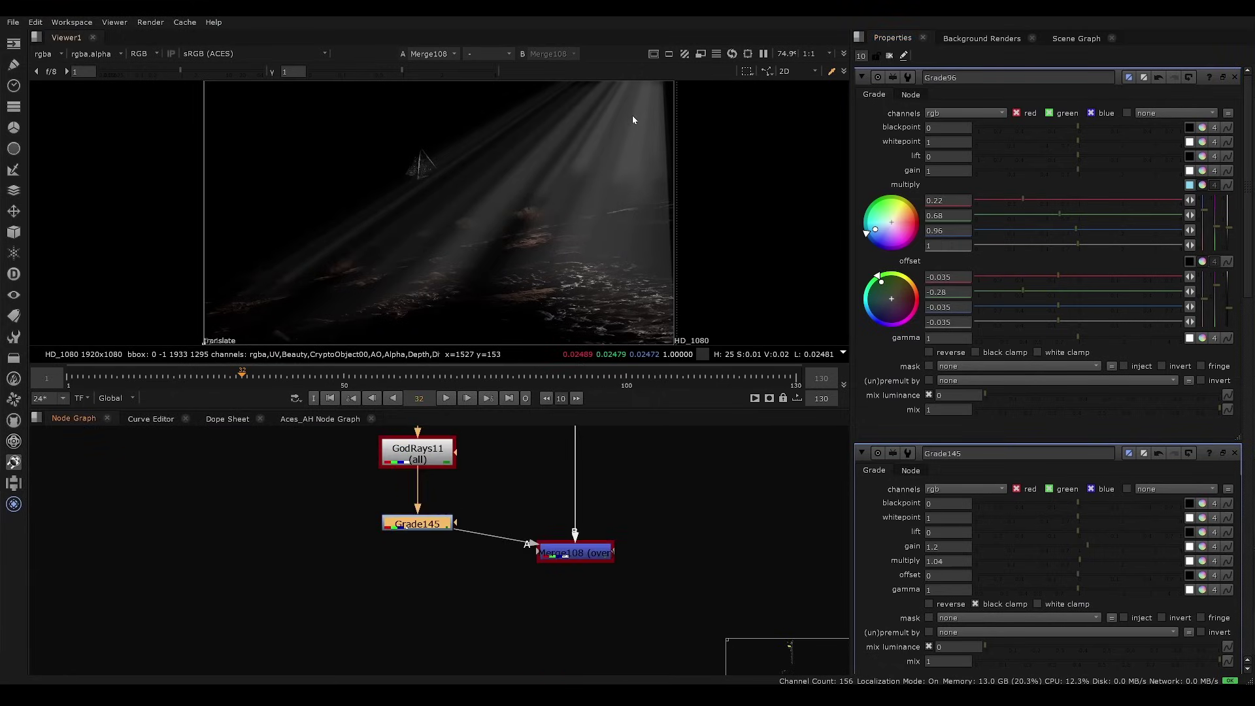
middle_drag(652, 506, 629, 544)
click(552, 589)
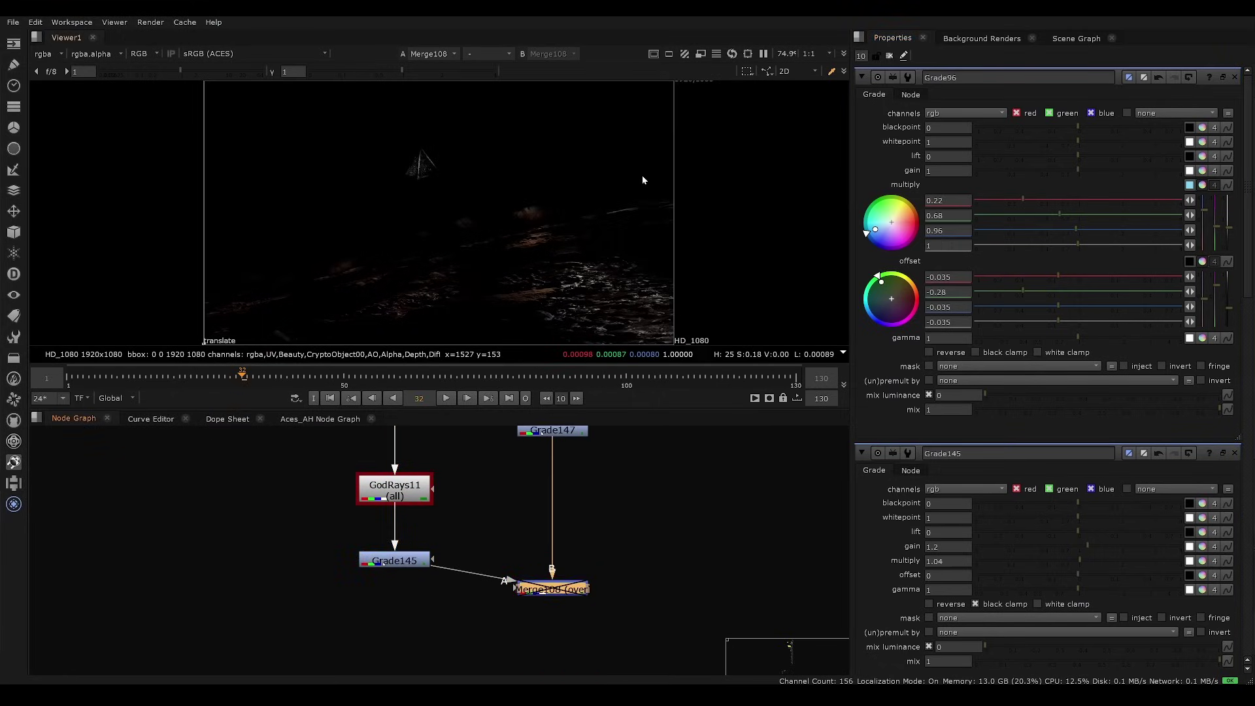
Add another Grade below the god rays Grade and tint its multiply warm, with red 1, green about 0.924 and blue about 0.799.
click(398, 559)
middle_drag(395, 534, 383, 528)
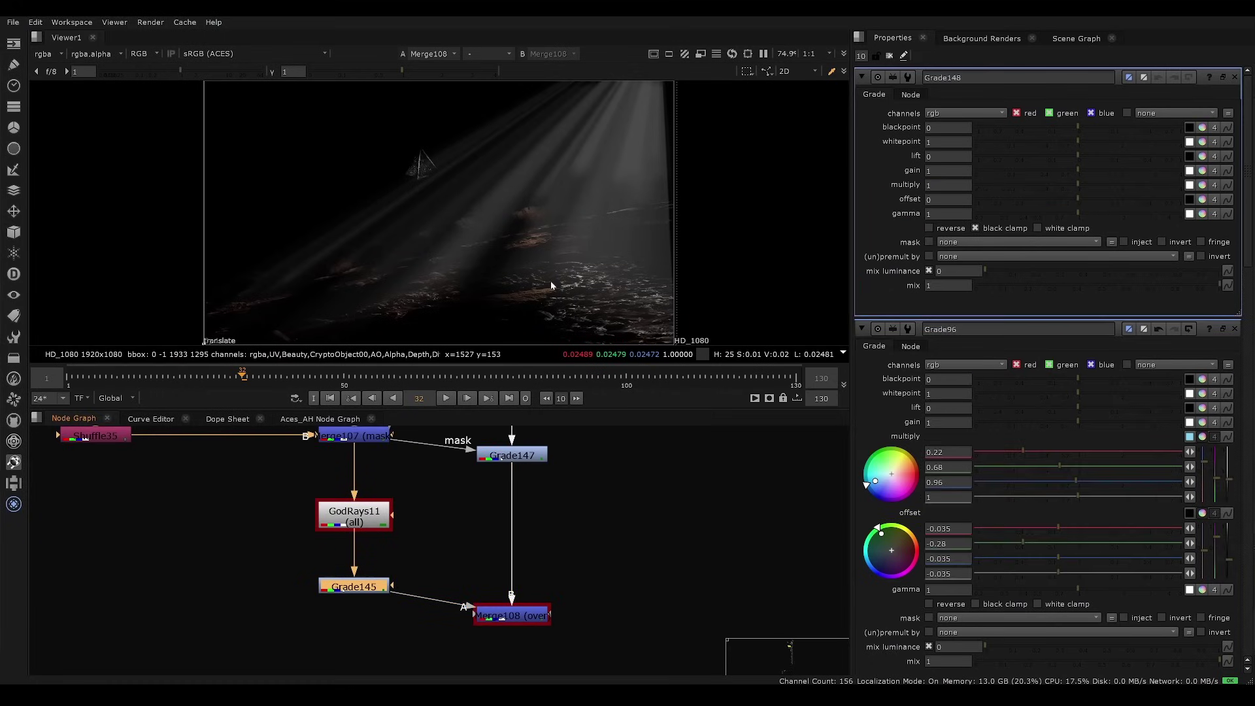
click(1202, 184)
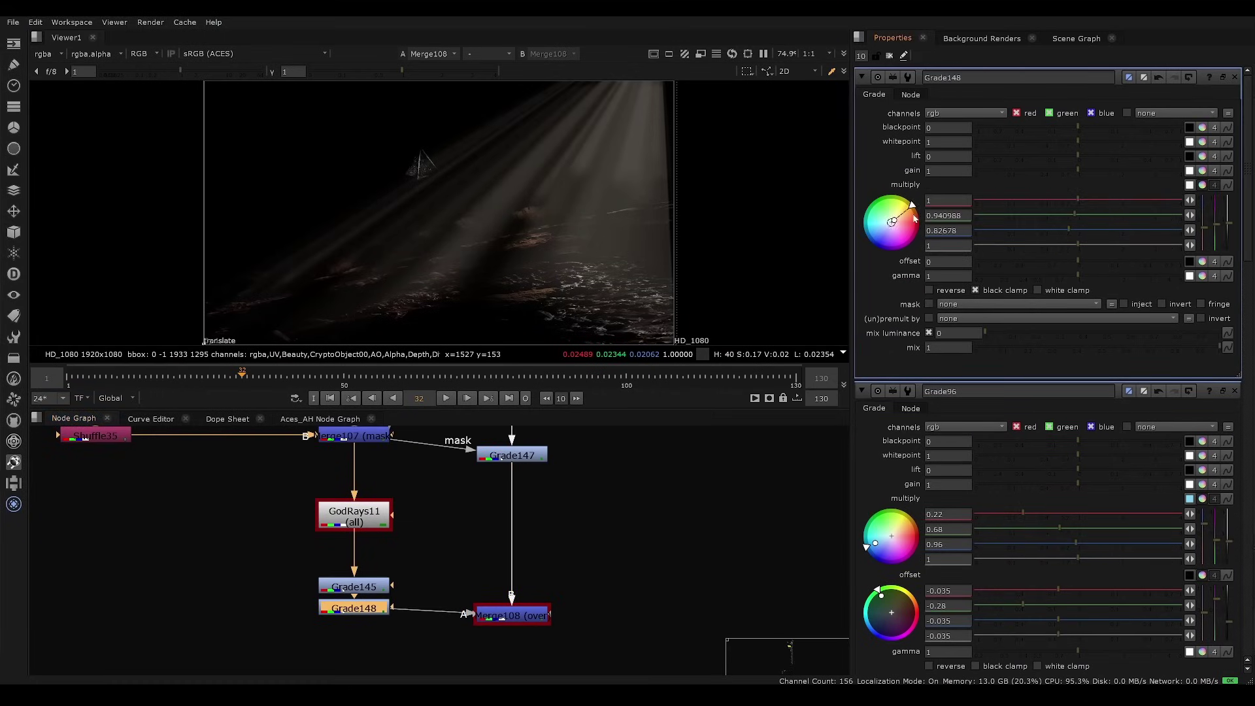
drag(898, 224, 890, 223)
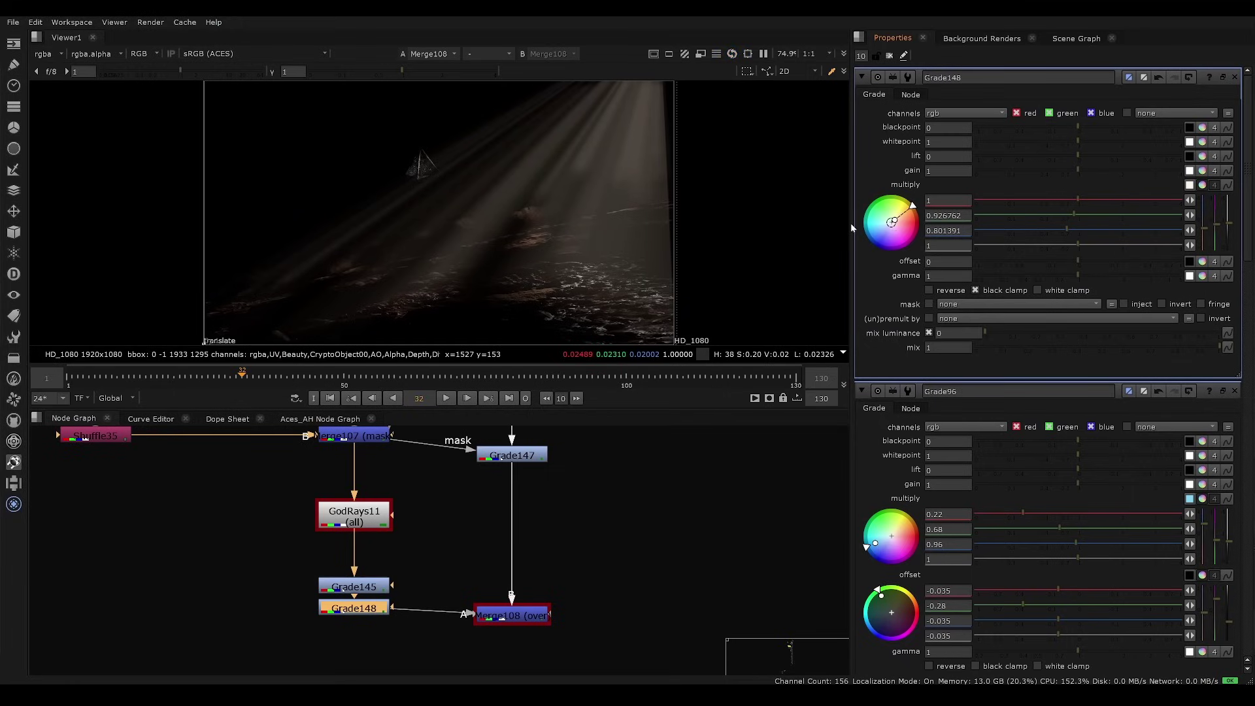
drag(851, 228, 853, 228)
Lower the GodRays node's from color to 0.36.
middle_drag(448, 535, 416, 463)
double_click(348, 528)
scroll(398, 514, down, 4)
scroll(438, 438, up, 3)
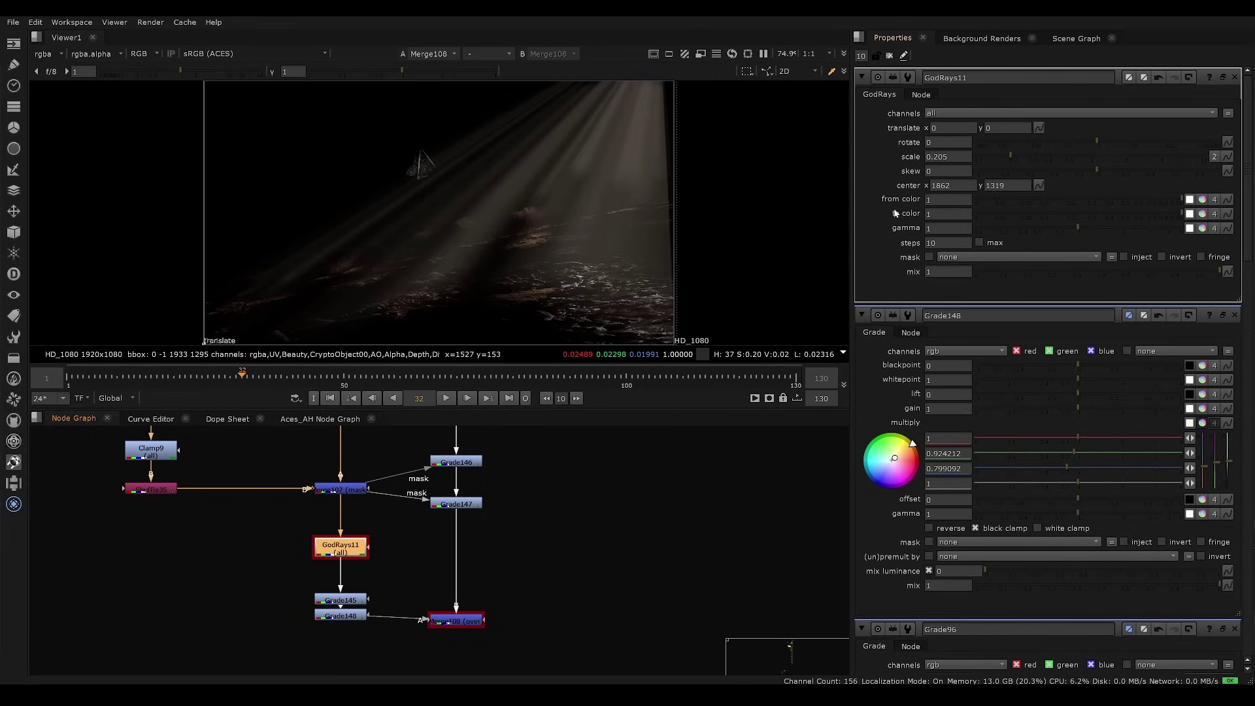
drag(1175, 200, 948, 190)
mouse_move(1107, 194)
mouse_down()
mouse_move(1143, 190)
mouse_move(1100, 194)
mouse_up()
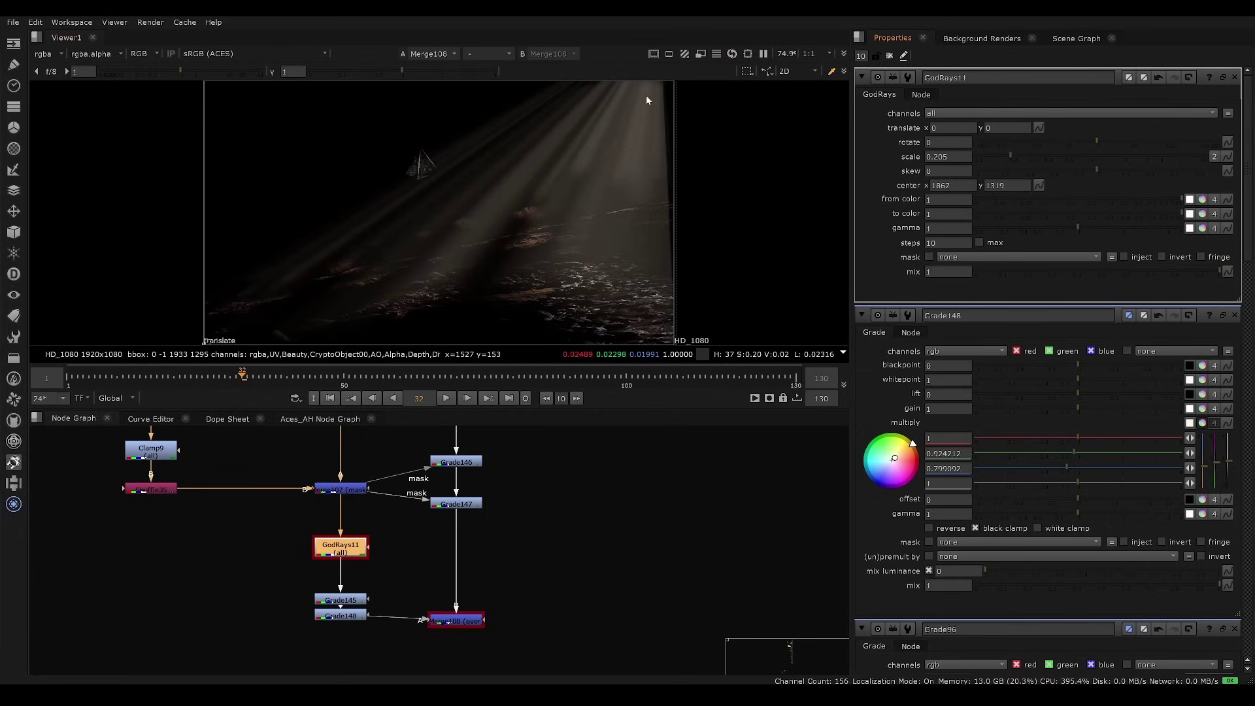
click(1070, 199)
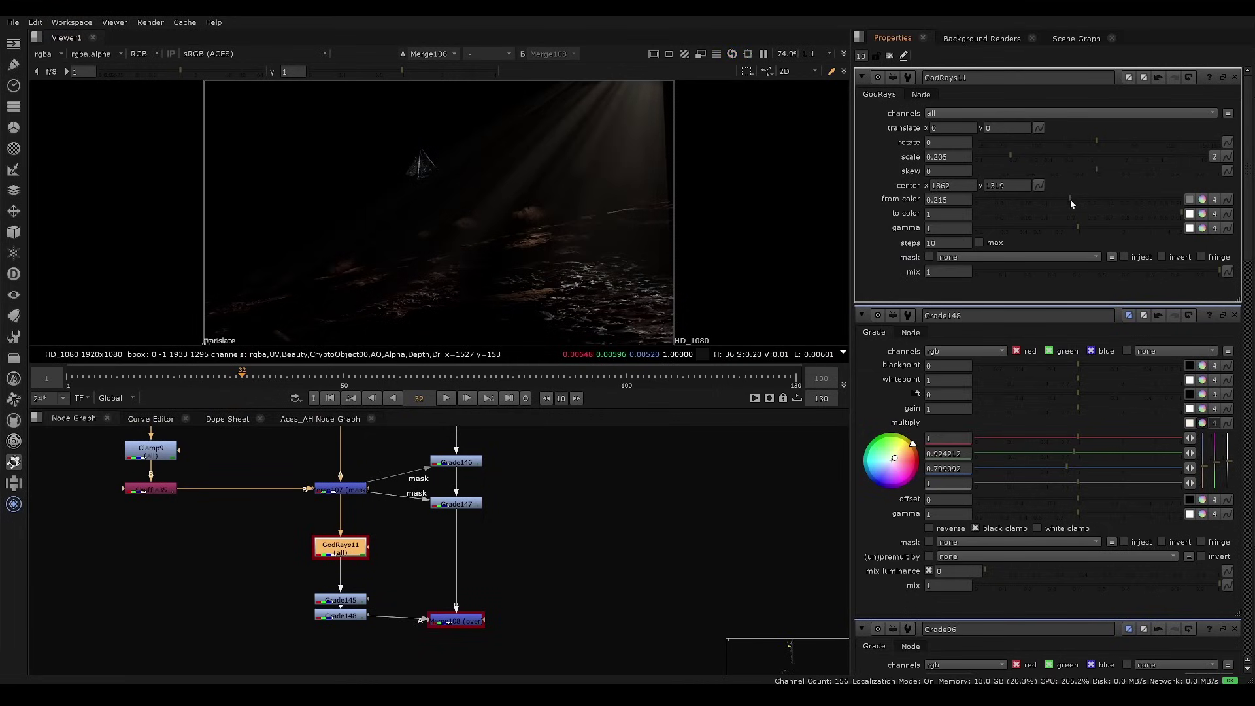
drag(1079, 202, 1102, 201)
Compare the render with the two masked Grades disabled and enabled, viewing each Grade's output and the final Merge.
middle_drag(522, 429, 486, 494)
drag(486, 494, 411, 568)
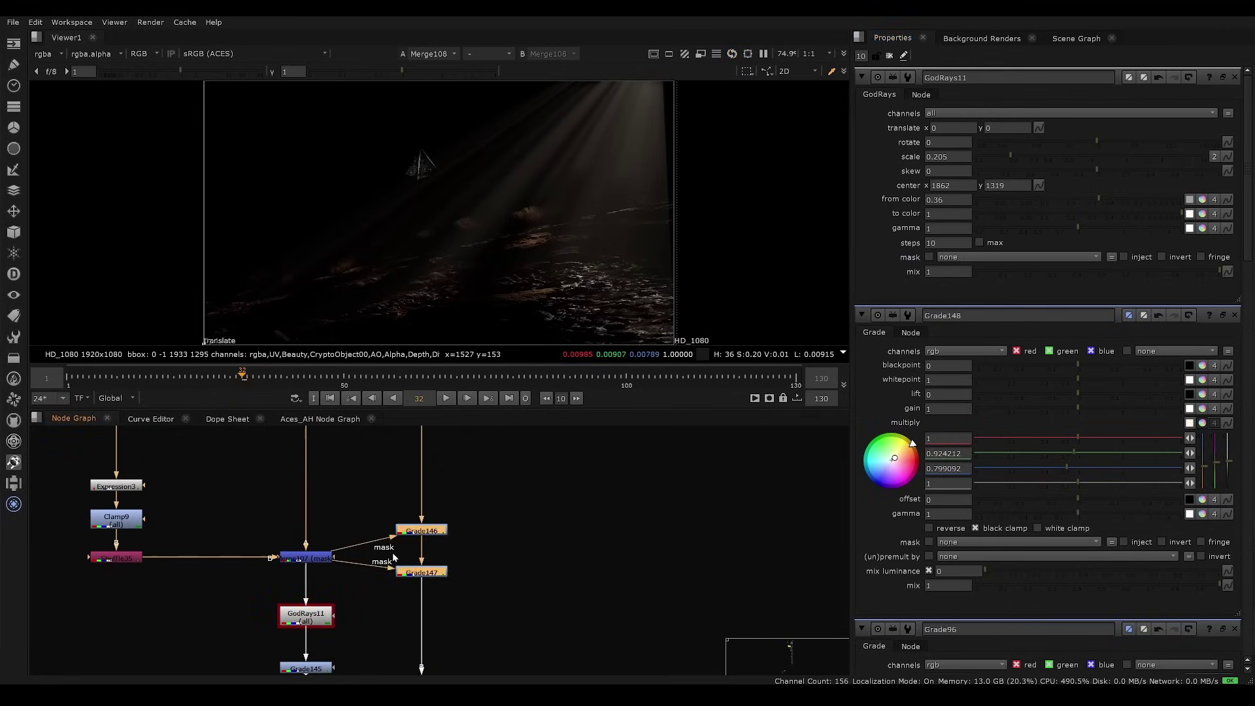
key(d)
mouse_move(412, 563)
middle_down()
mouse_move(377, 550)
mouse_move(388, 566)
middle_up()
key(d)
drag(456, 495, 392, 533)
key(1)
click(407, 573)
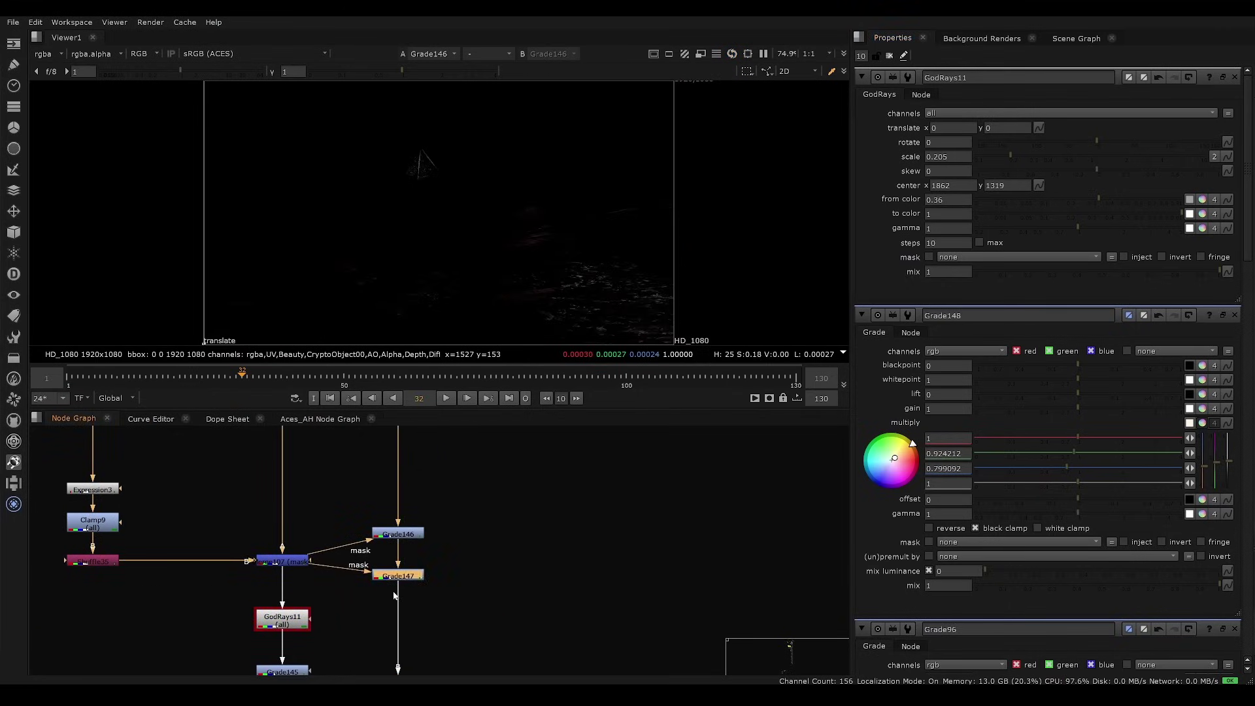
key(1)
middle_drag(407, 562, 454, 395)
click(437, 523)
key(1)
click(427, 495)
middle_drag(428, 496, 495, 655)
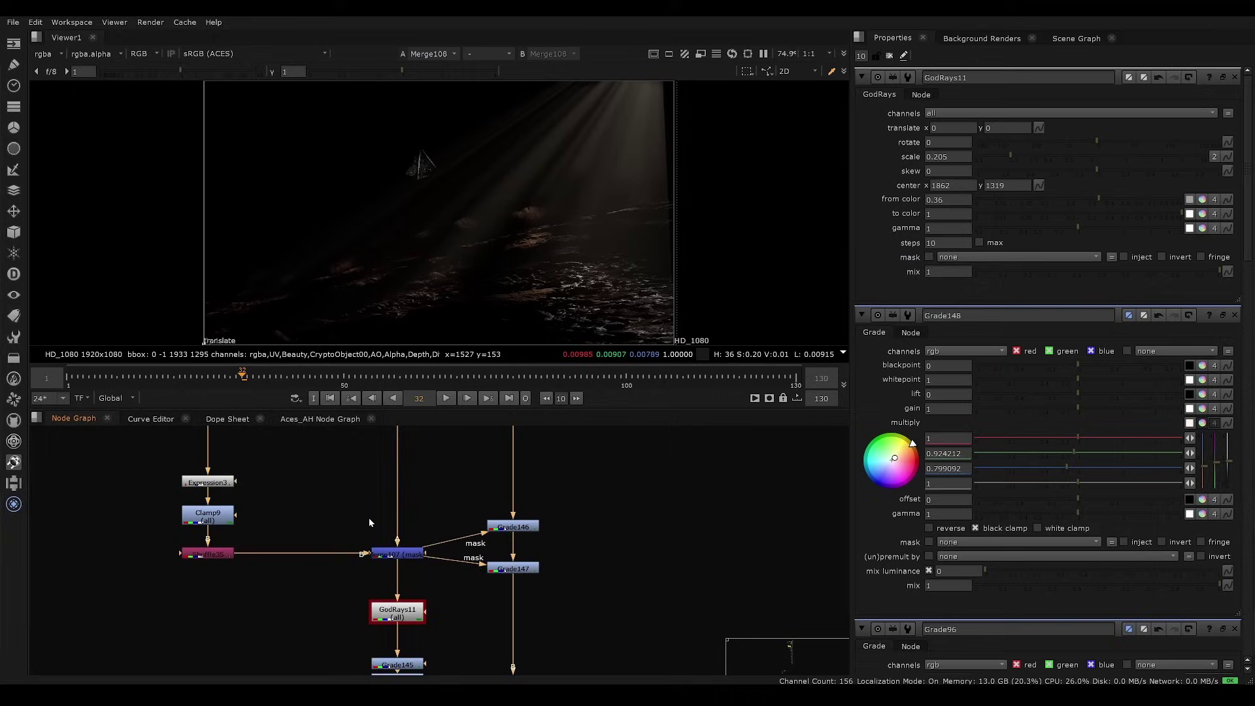
Open the properties of the Grade above the Expression node and close all other nodes' properties.
middle_drag(369, 518, 454, 602)
double_click(312, 484)
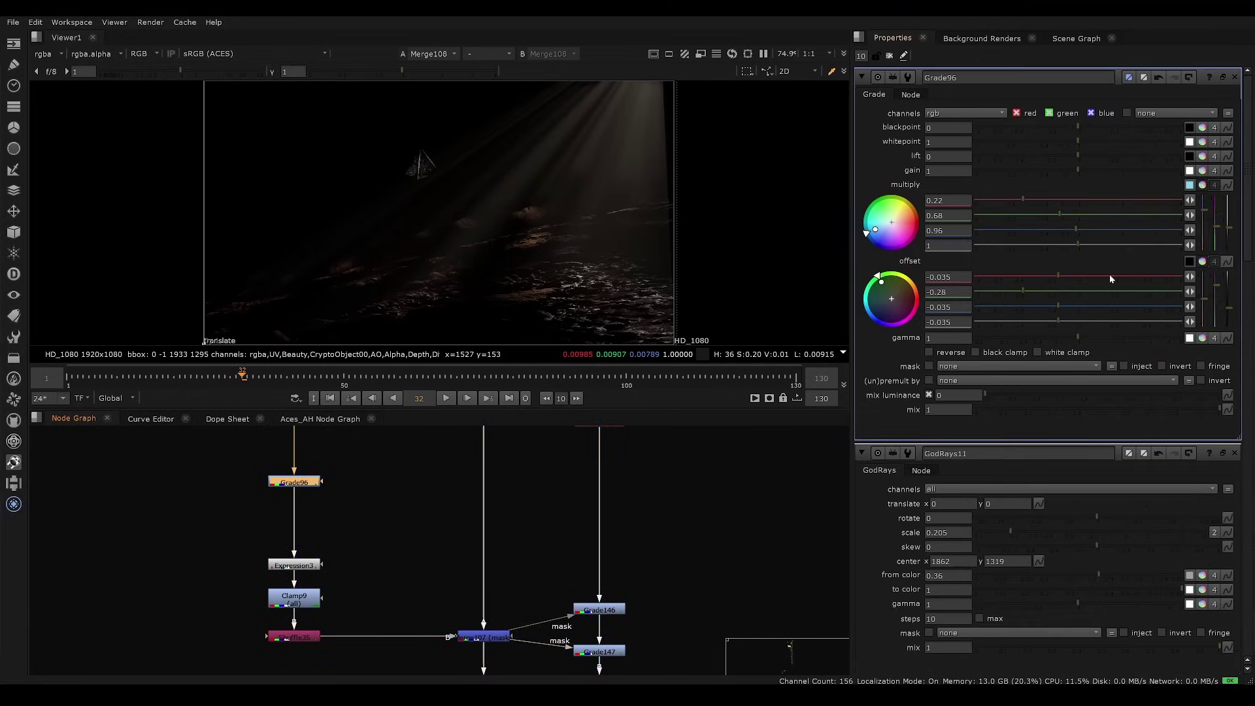
click(1234, 453)
click(1234, 453)
click(1233, 453)
click(1234, 453)
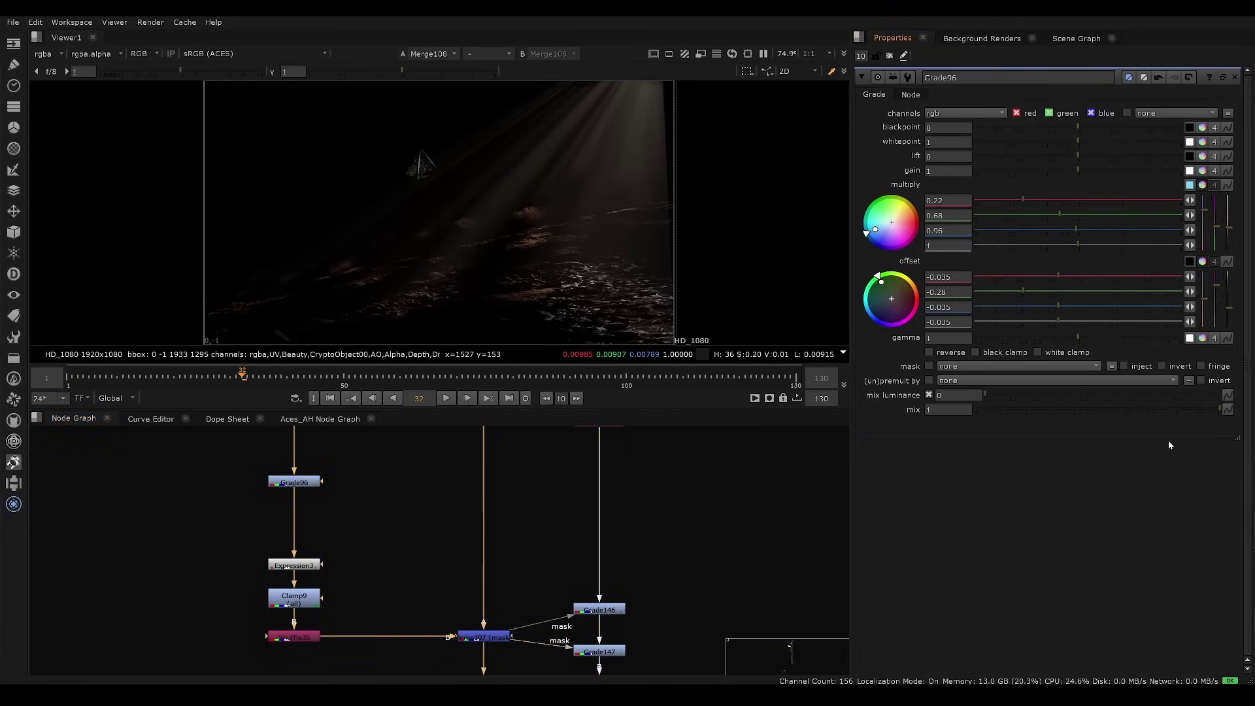
Set this Grade's multiply to red 0.18, green 0.37 and blue 0.88 to reshape the noise.
middle_drag(312, 514, 287, 548)
click(385, 554)
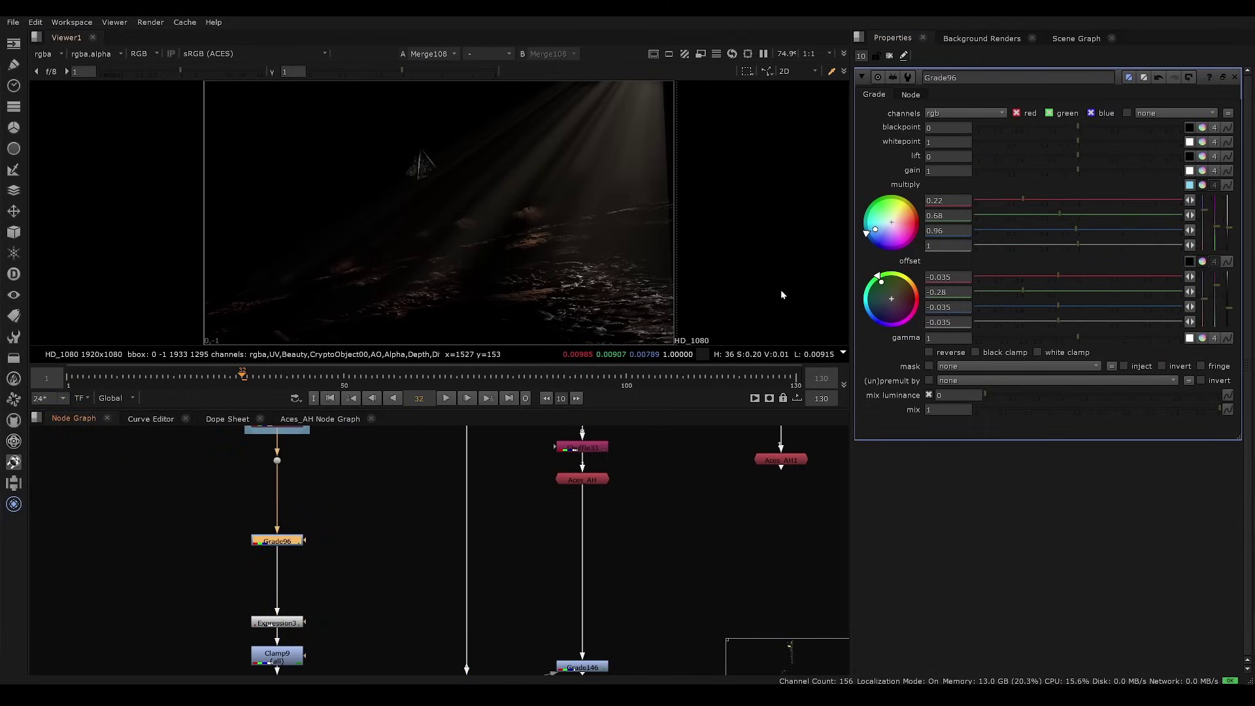
mouse_move(1031, 215)
mouse_down()
mouse_move(1015, 215)
mouse_move(1064, 229)
mouse_move(1041, 199)
mouse_move(1076, 200)
mouse_move(986, 198)
mouse_move(1021, 198)
mouse_up()
click(1038, 218)
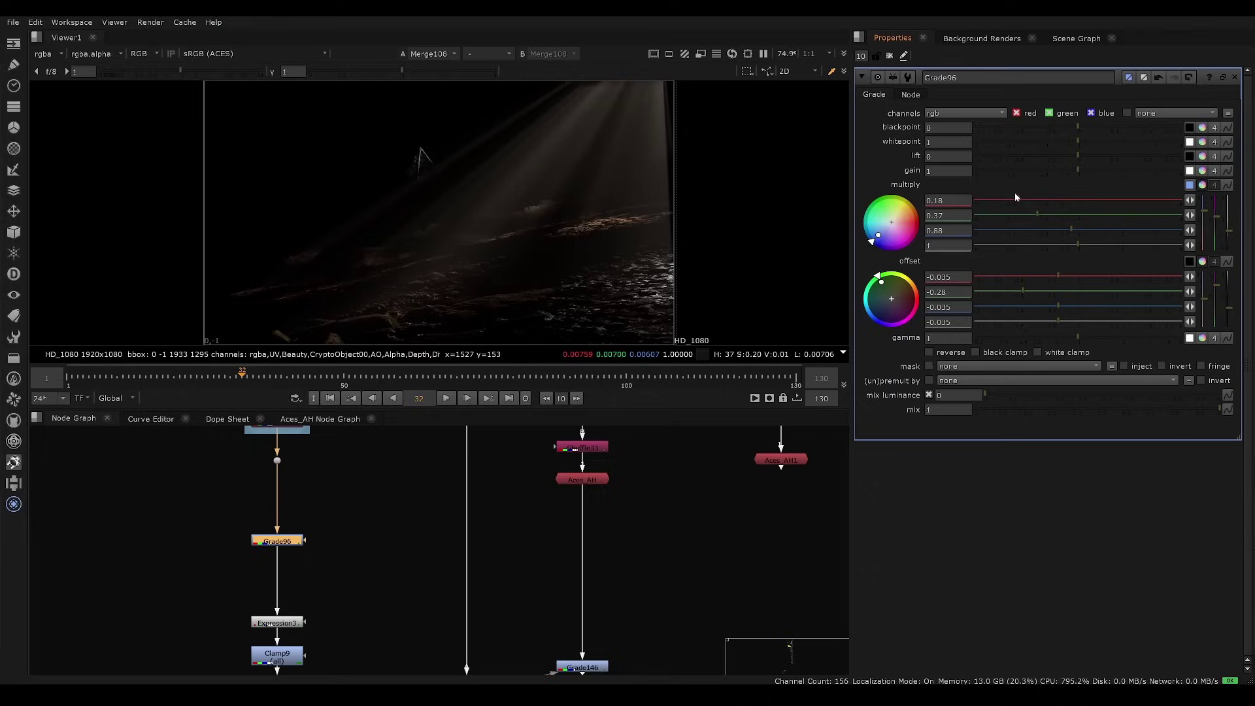
Examine the rock edges in the merged god rays render up close.
scroll(562, 236, up, 8)
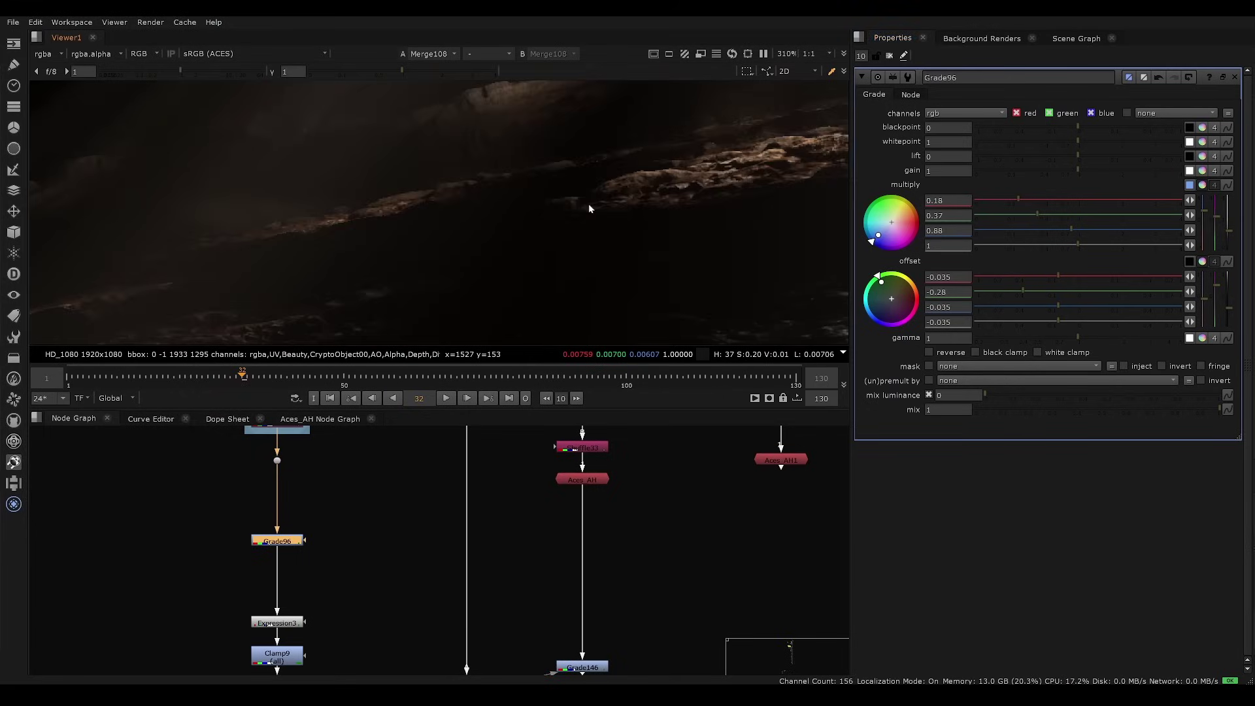
scroll(547, 245, down, 10)
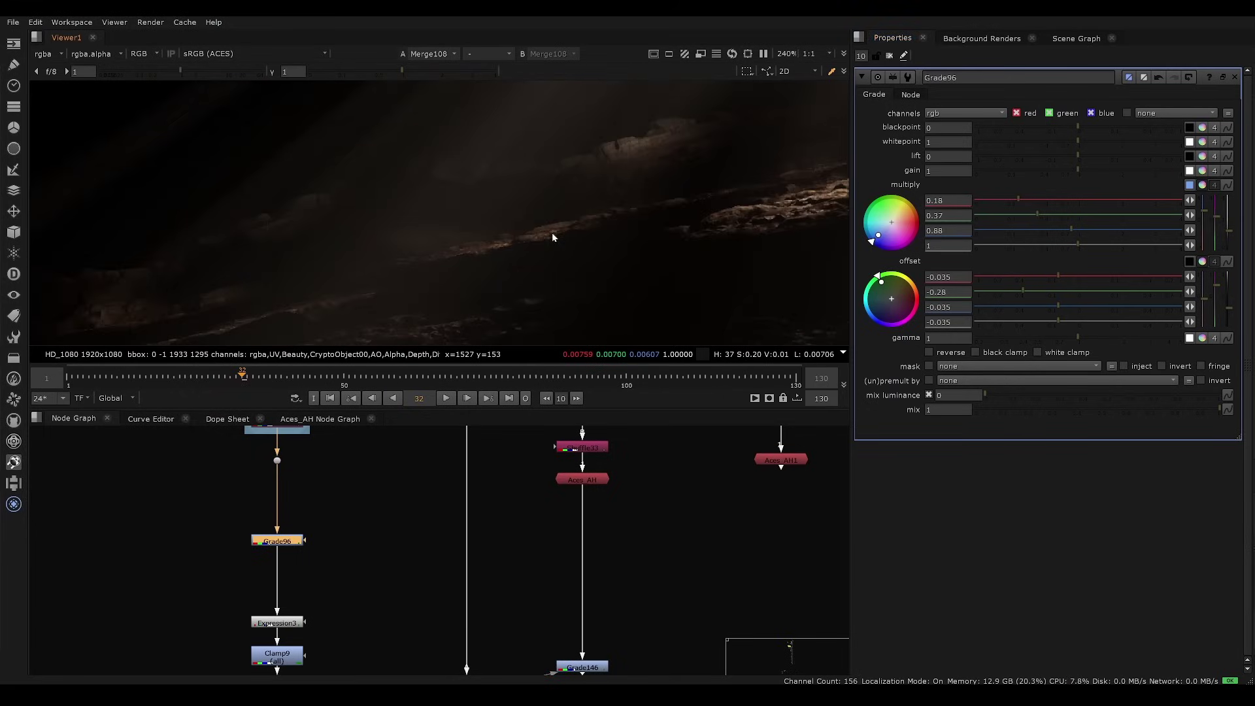
scroll(531, 252, up, 7)
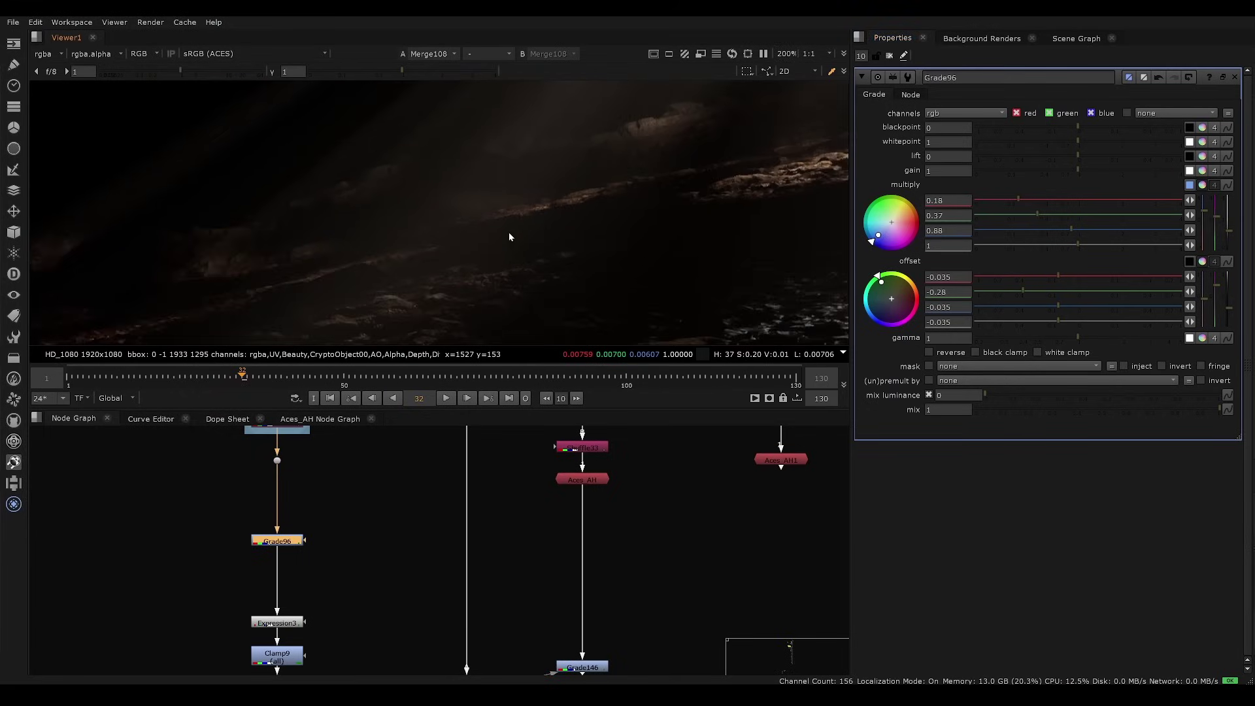
scroll(385, 260, down, 7)
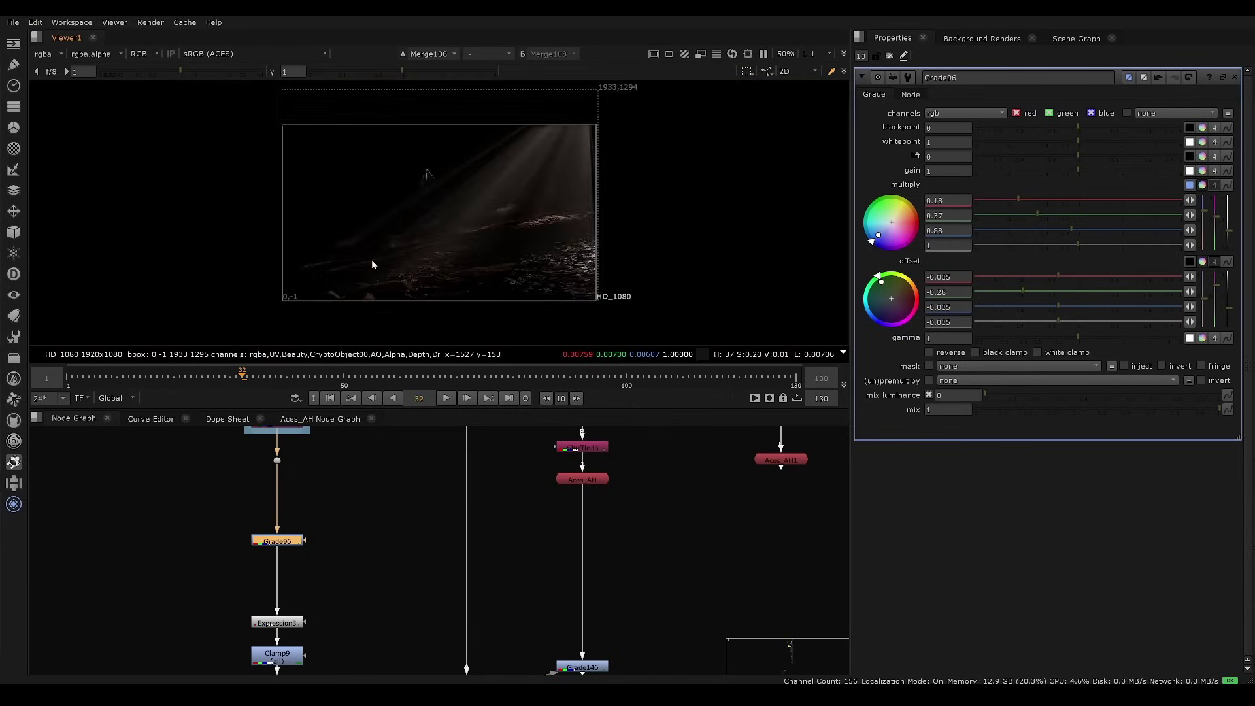
key(f)
View the alpha of the noise Grade and the Shuffle, and examine the noise mask's edges.
key(1)
click(302, 547)
key(a)
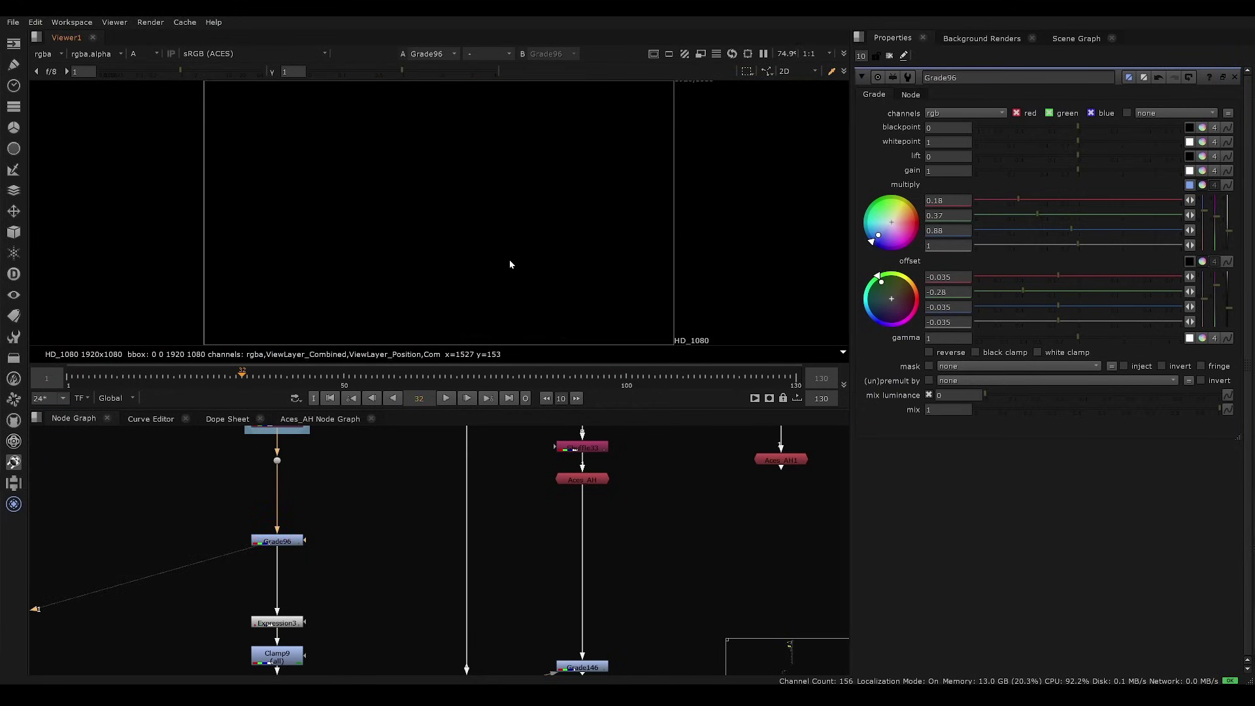
middle_drag(329, 548, 398, 360)
click(346, 511)
key(1)
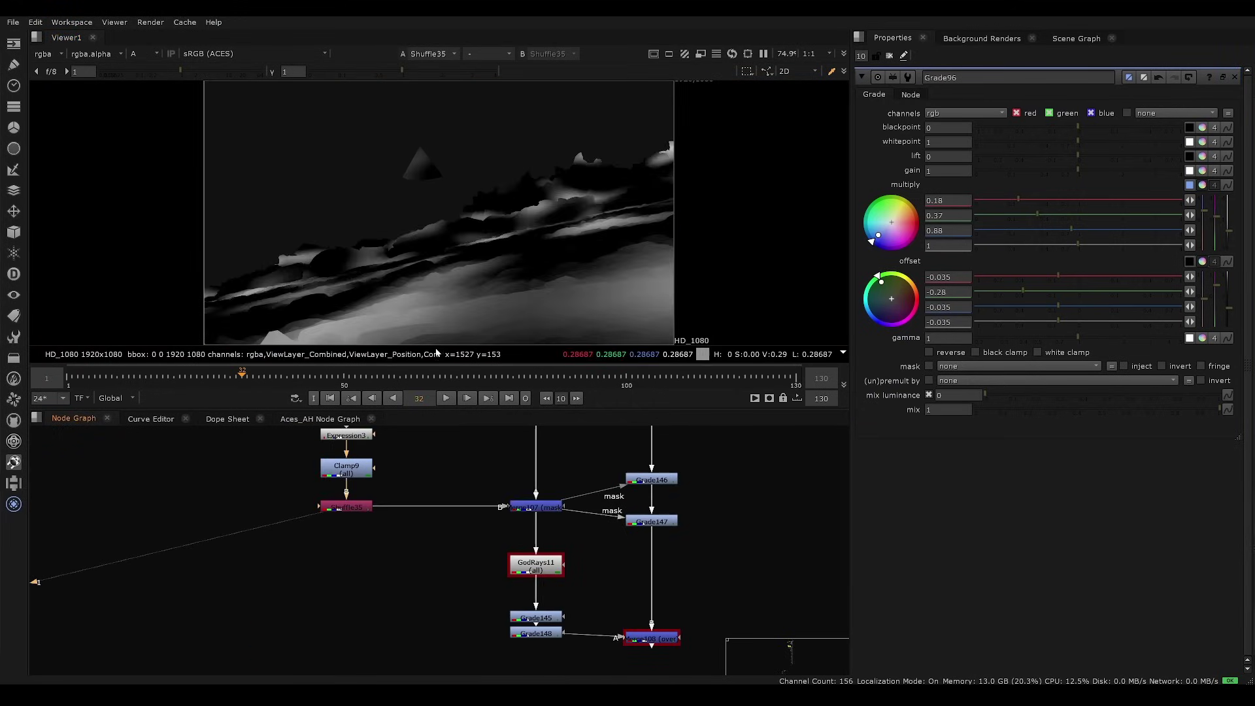
scroll(533, 219, up, 6)
scroll(402, 451, down, 2)
scroll(413, 493, up, 5)
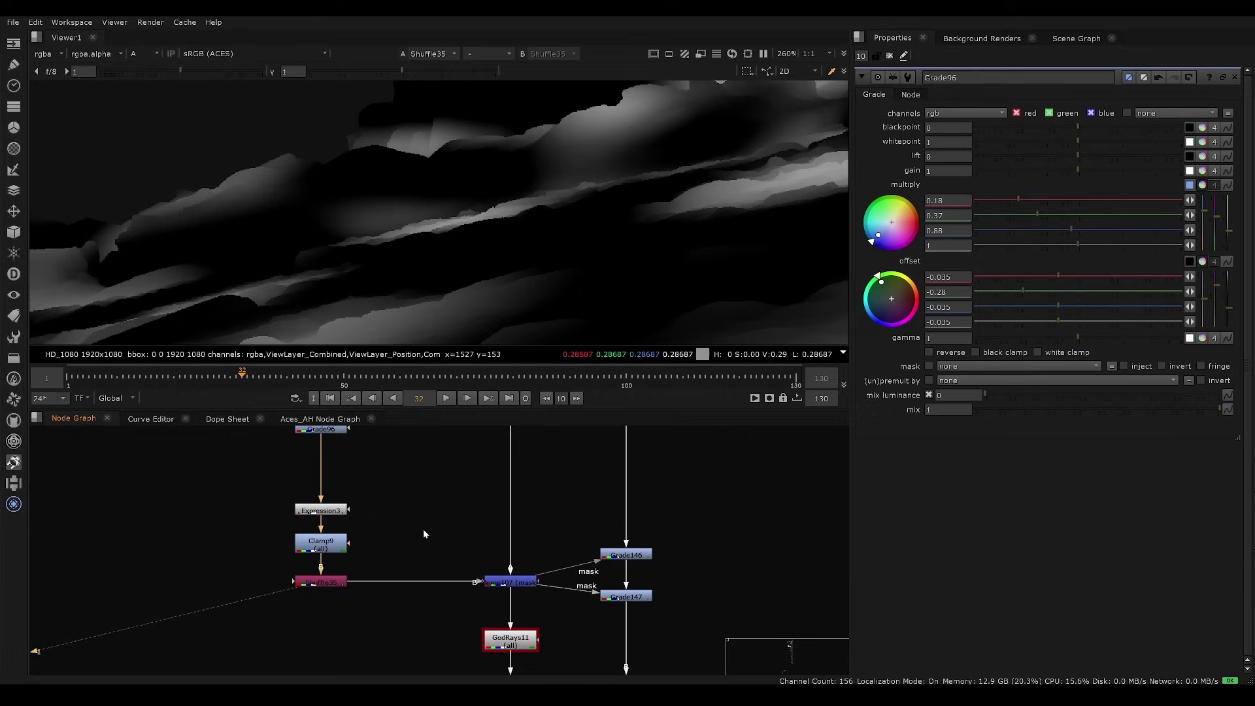
scroll(444, 461, down, 7)
Branch a Blur off the noise Shuffle, view it, and set its size to 23.5.
middle_drag(432, 430, 465, 500)
drag(479, 467, 421, 569)
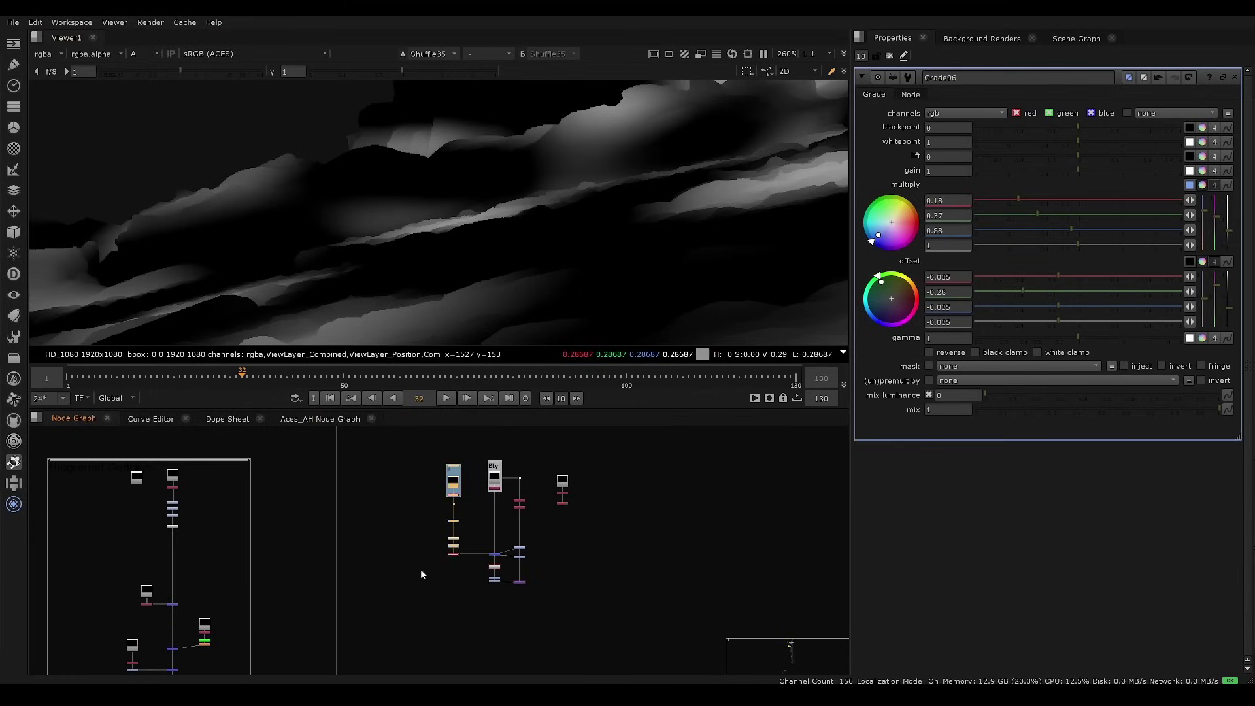
scroll(450, 520, up, 3)
middle_drag(482, 499, 486, 519)
drag(466, 495, 432, 474)
scroll(461, 521, up, 5)
middle_drag(461, 521, 442, 411)
click(419, 549)
key(shift+b)
scroll(436, 515, up, 3)
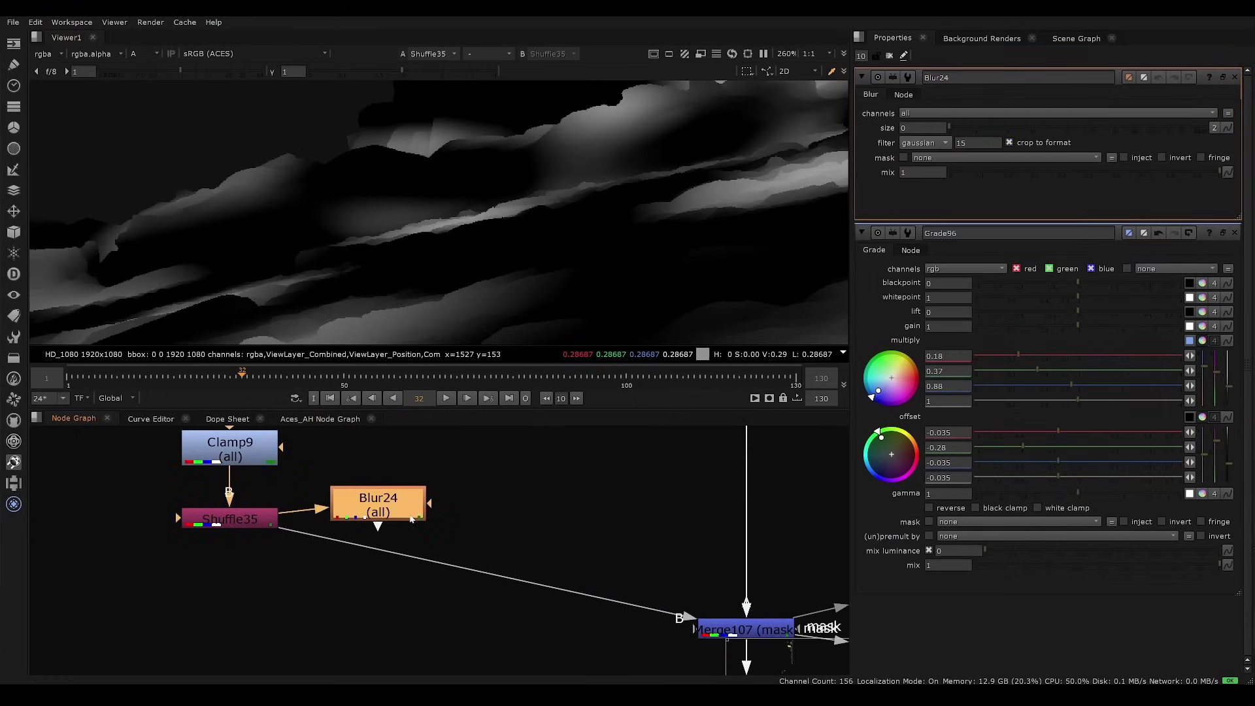
drag(998, 126, 1071, 131)
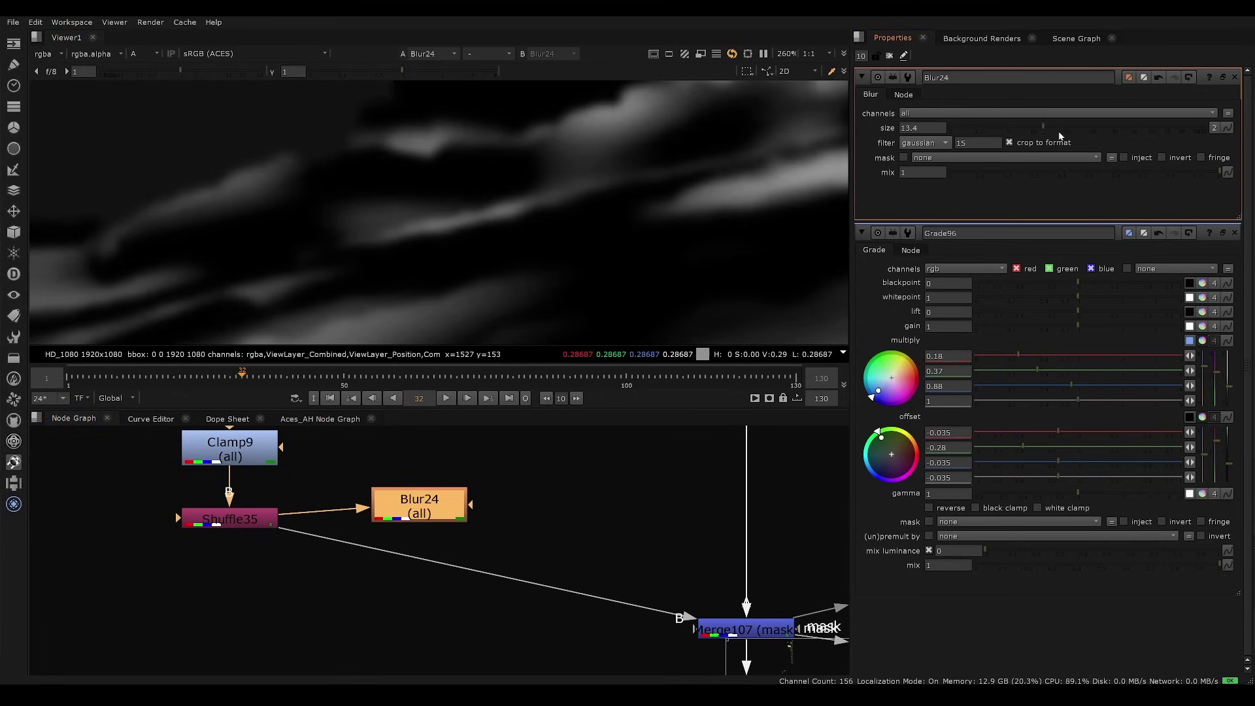
Merge the Blur as A over the Shuffle as B, feeding the mask Merge, with operation over and mix 1.
key(m)
drag(575, 498, 249, 609)
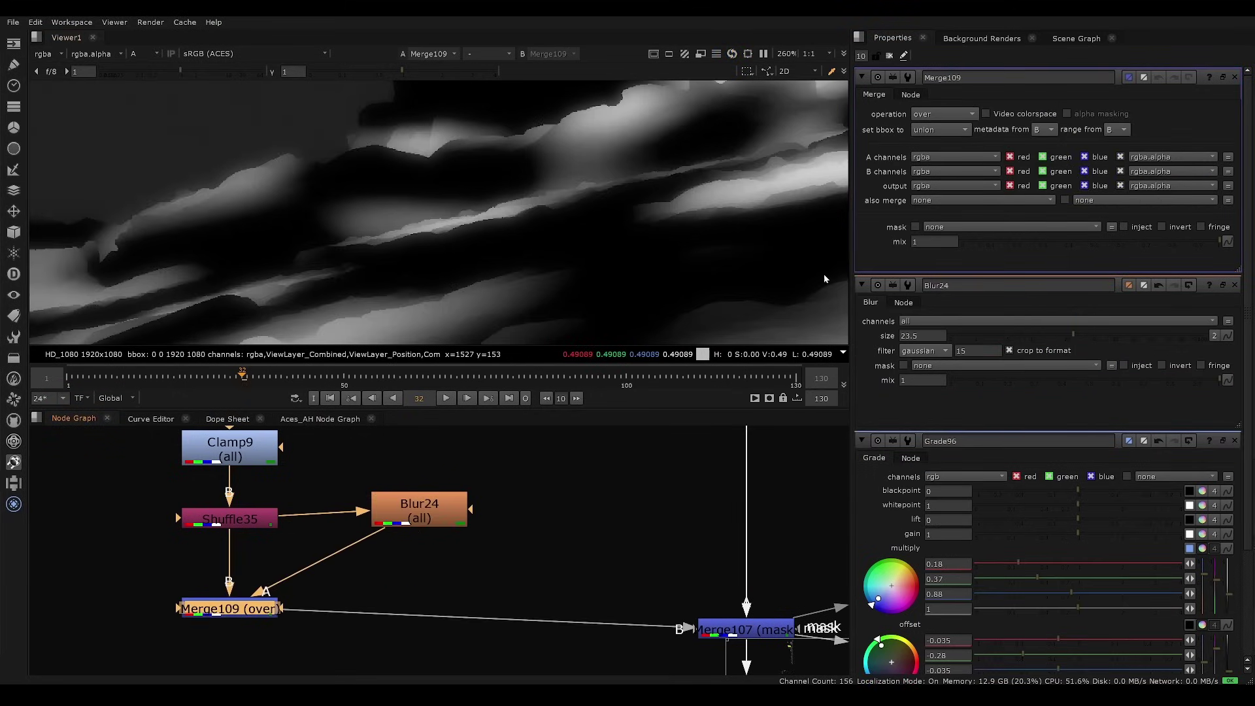
click(980, 241)
drag(1195, 241, 1220, 241)
click(432, 520)
middle_drag(426, 543, 386, 484)
View the final god rays Merge in full colour and examine the rock edges with the softened noise mask.
scroll(386, 484, down, 6)
middle_drag(574, 579, 504, 553)
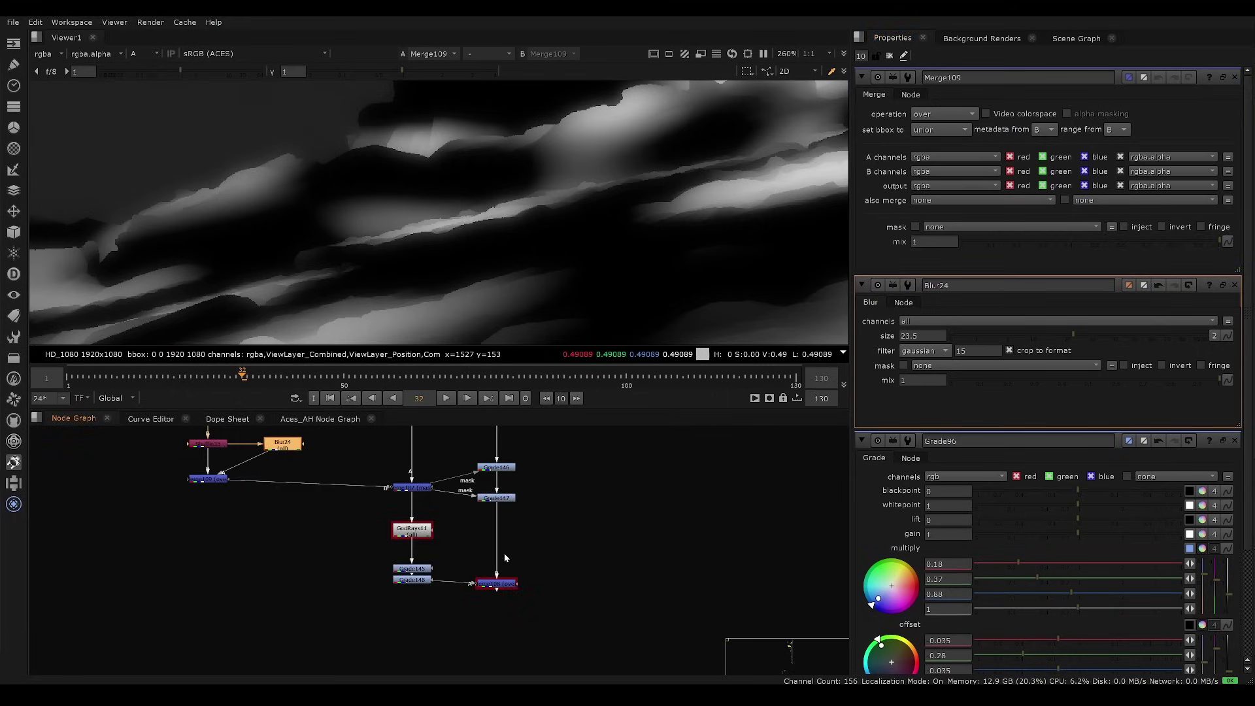
drag(536, 630, 489, 556)
key(1)
click(492, 546)
key(f)
key(a)
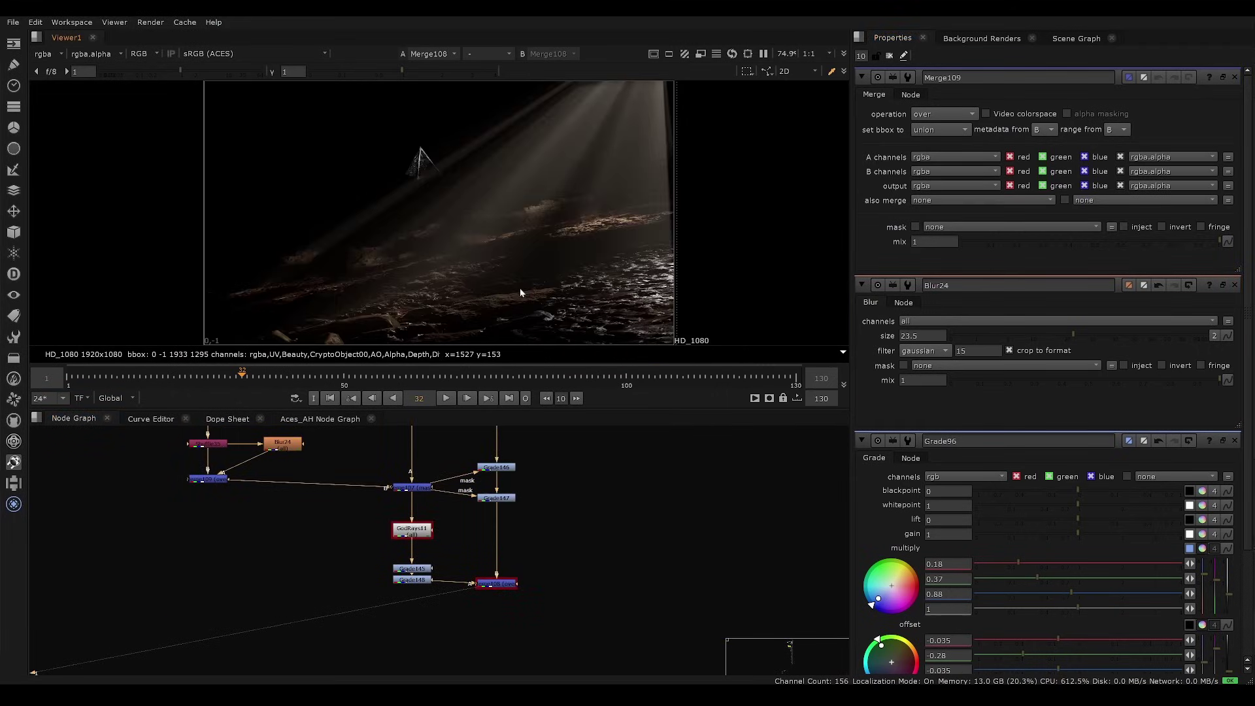
scroll(532, 240, up, 8)
scroll(532, 240, up, 2)
scroll(415, 539, up, 4)
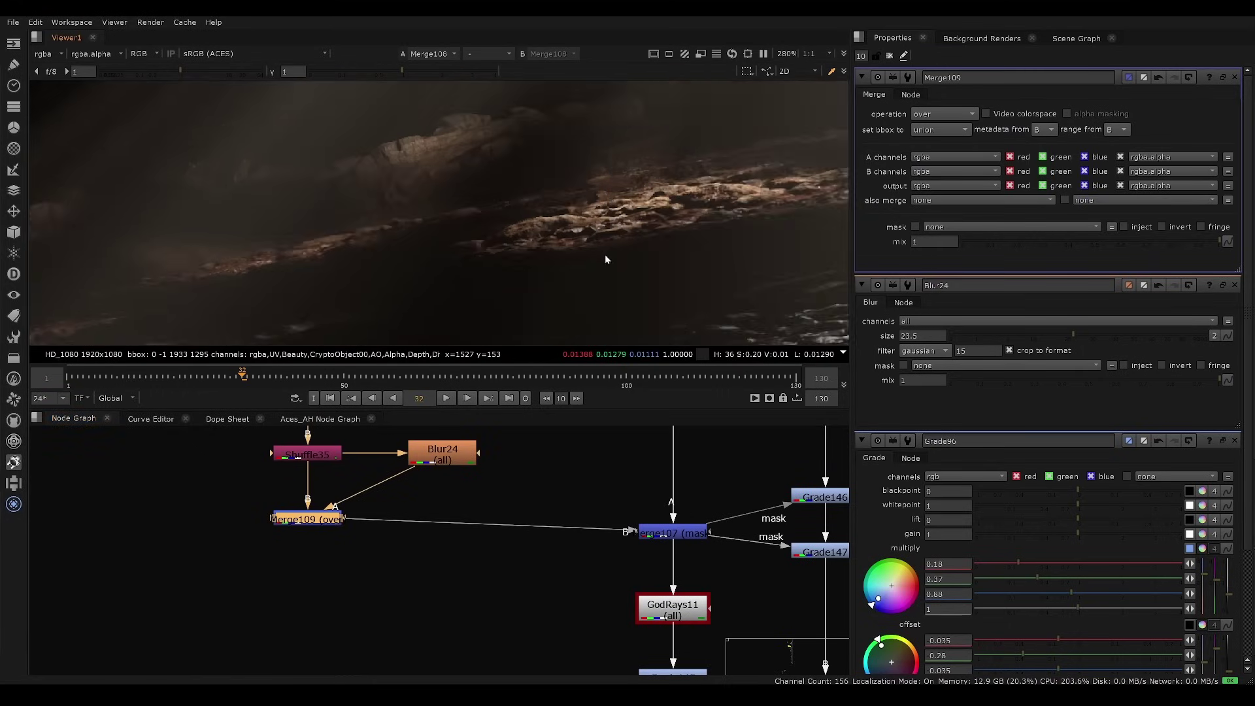
Compare the rock edges in the final image with the noise-softening Merge disabled and enabled again.
middle_drag(583, 254, 393, 306)
key(d)
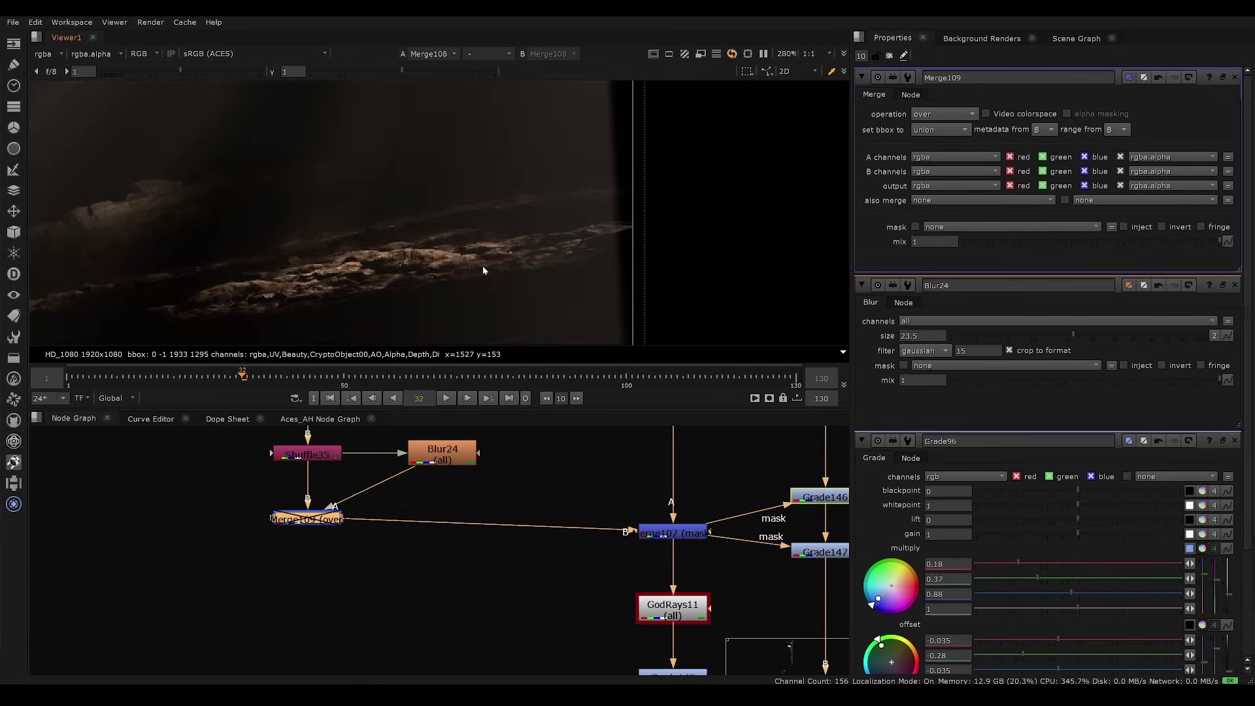
key(d)
middle_drag(482, 266, 744, 241)
Set the size of the Blur on the noise mask to 59 and check the full frame.
middle_drag(411, 481, 529, 480)
click(545, 460)
double_click(546, 460)
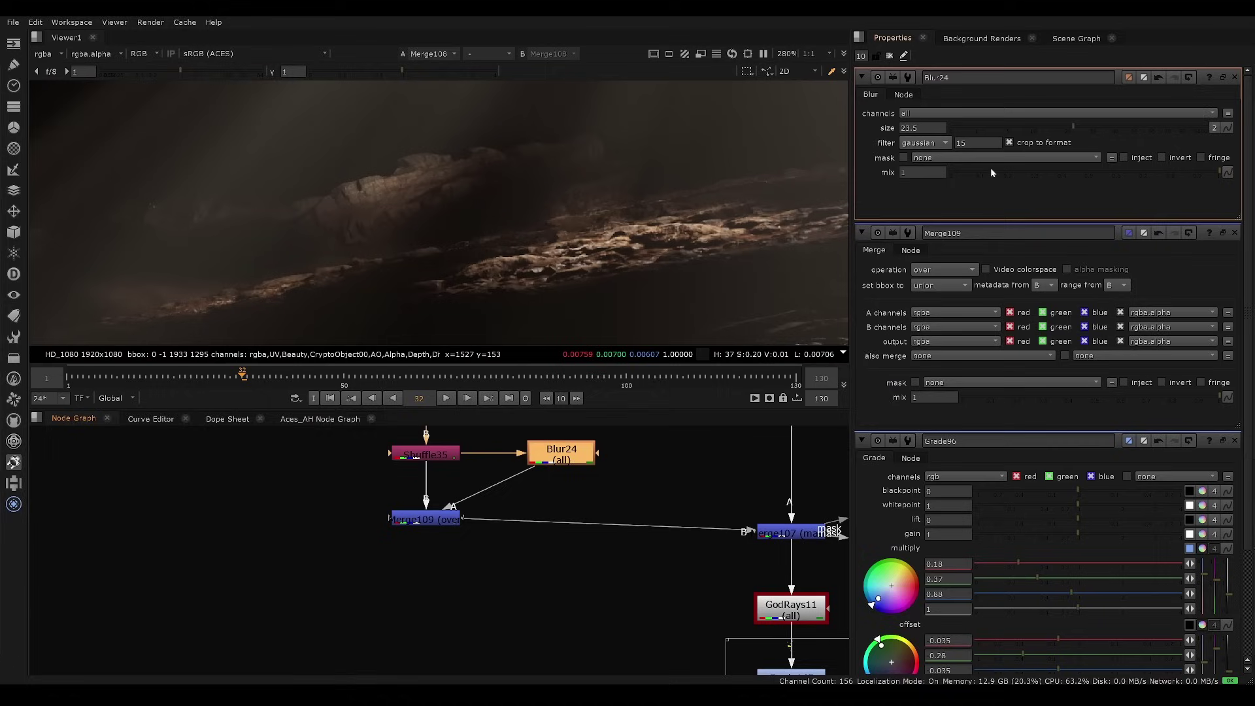
drag(1107, 124, 1146, 124)
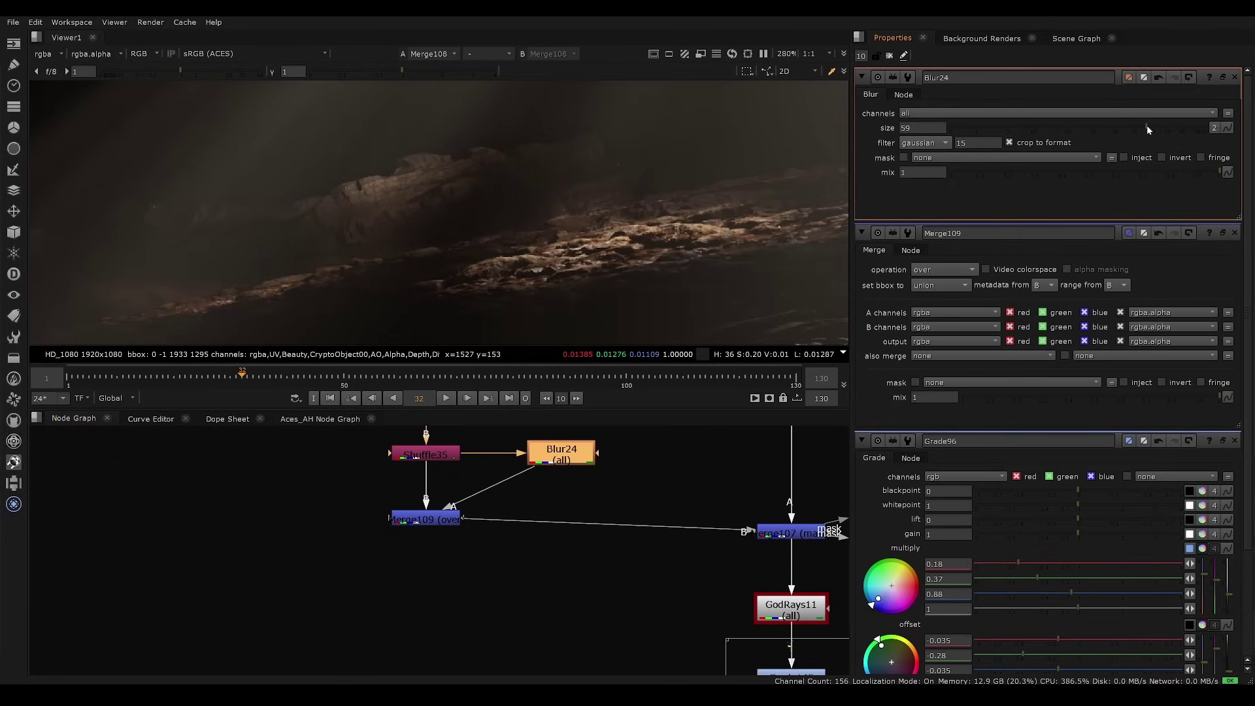
key(f)
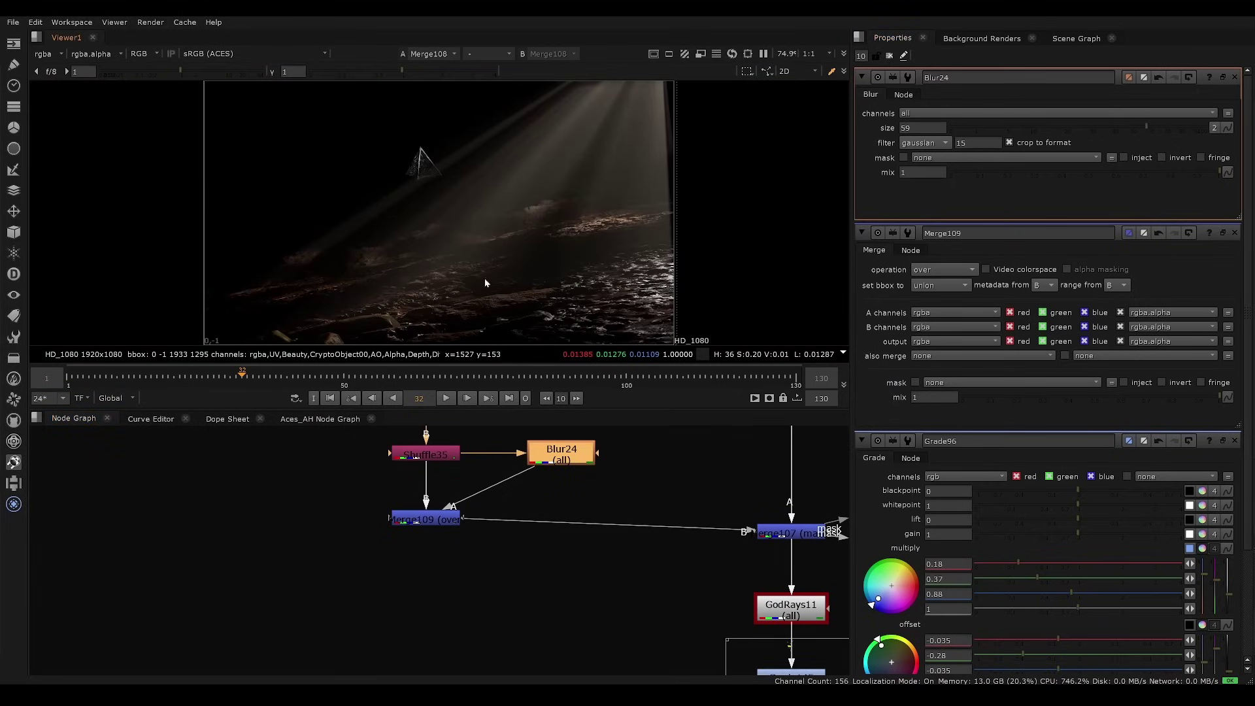
Set the gain of the upper Grade masked by the noise Merge to 0.09.
middle_drag(608, 470, 347, 529)
middle_drag(716, 434, 473, 352)
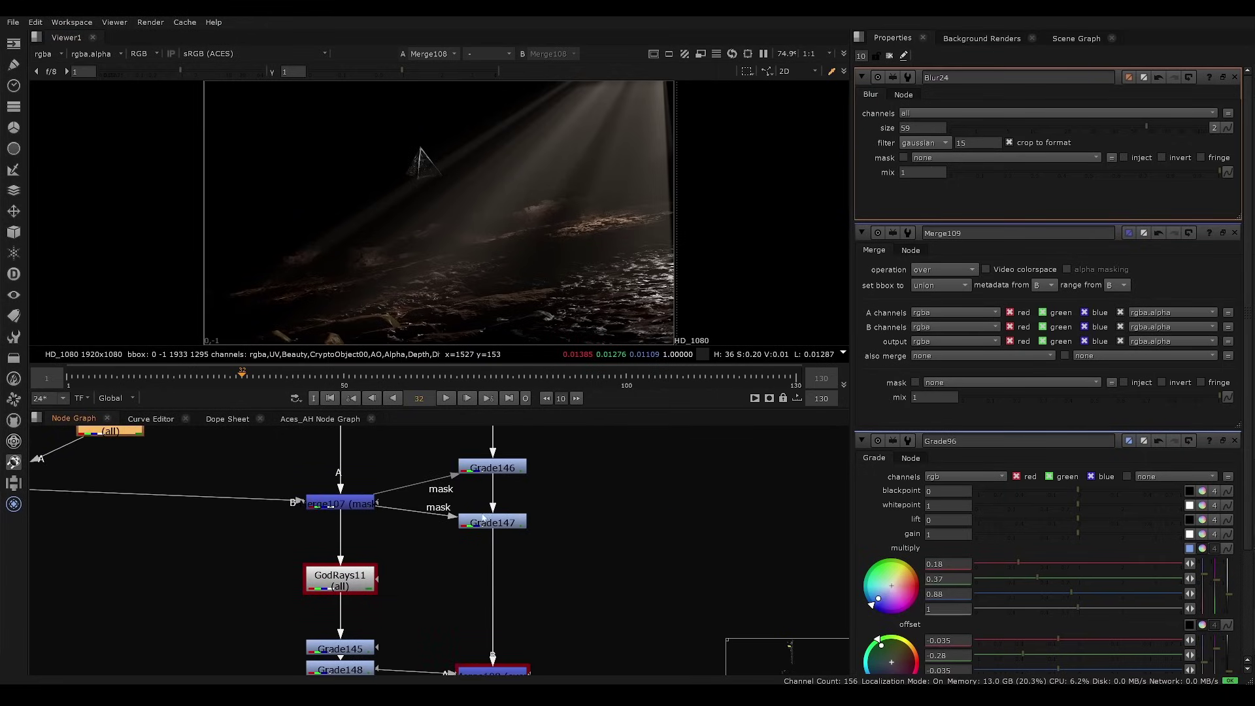
middle_drag(484, 518, 421, 464)
middle_drag(369, 516, 437, 598)
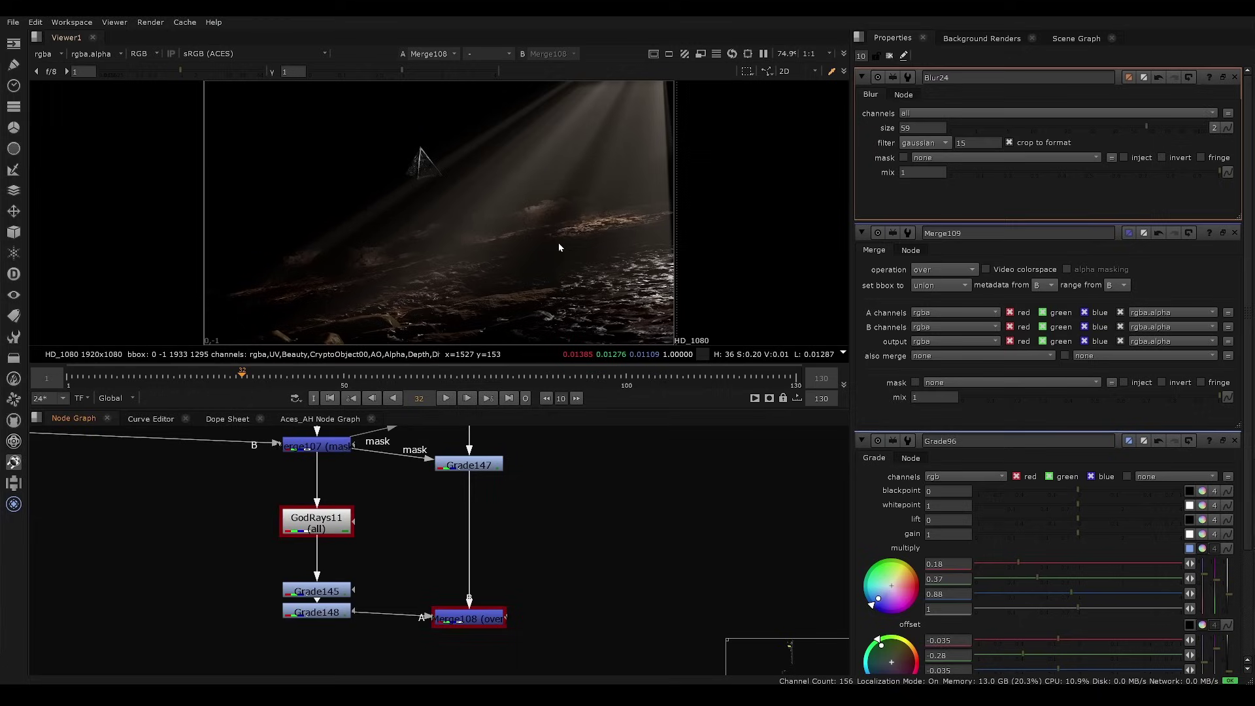
middle_drag(490, 419, 497, 480)
double_click(500, 476)
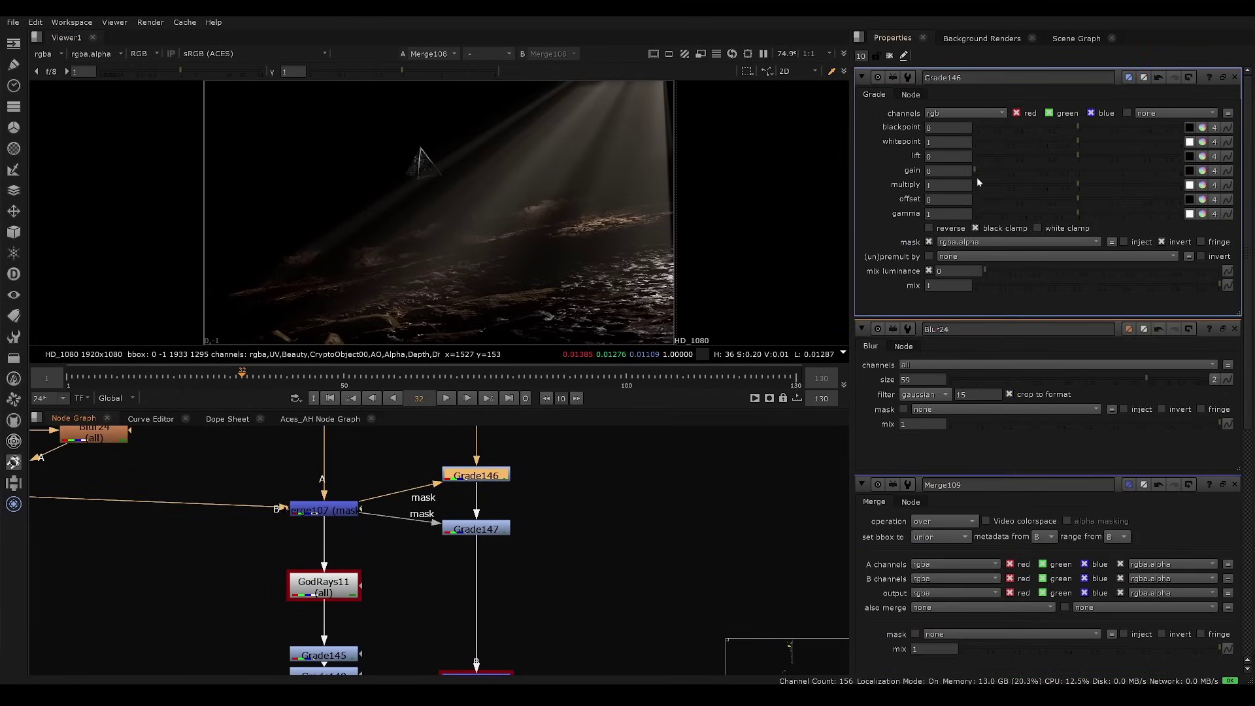
mouse_move(986, 171)
mouse_down()
mouse_move(1037, 171)
mouse_move(1002, 172)
mouse_up()
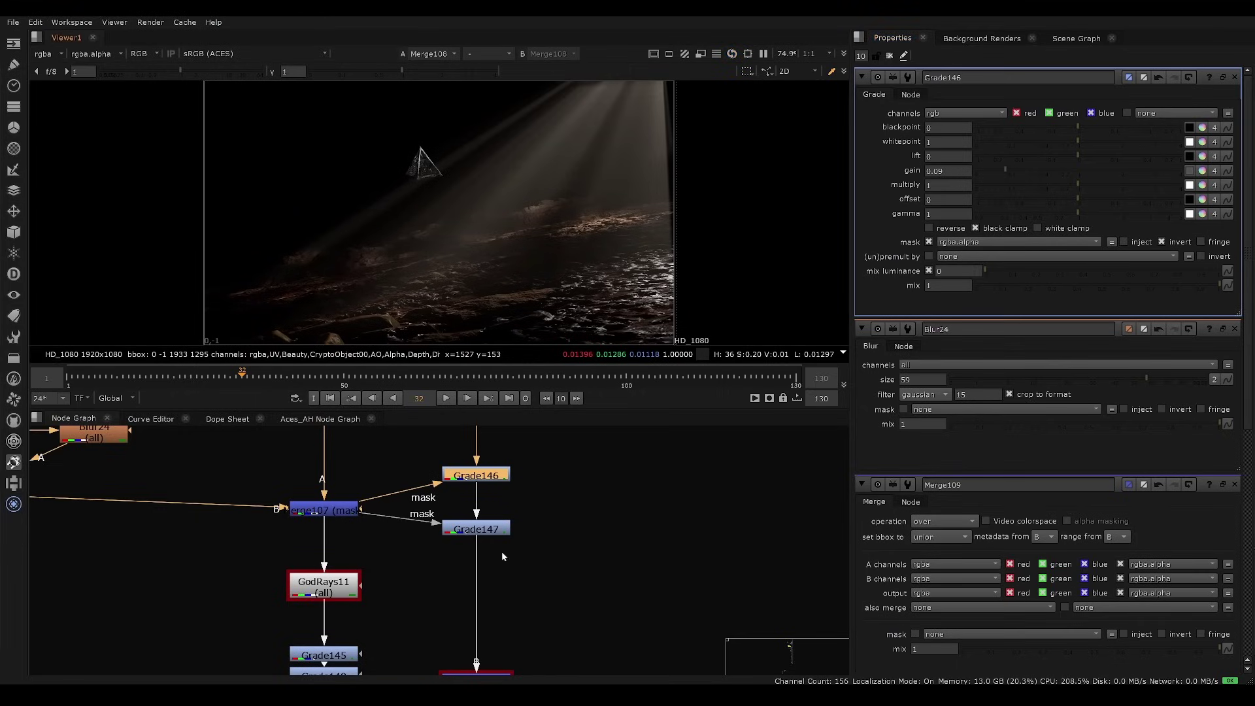
Open the properties of the noise Grade located above the Expression node in the position pass branch.
scroll(483, 510, down, 5)
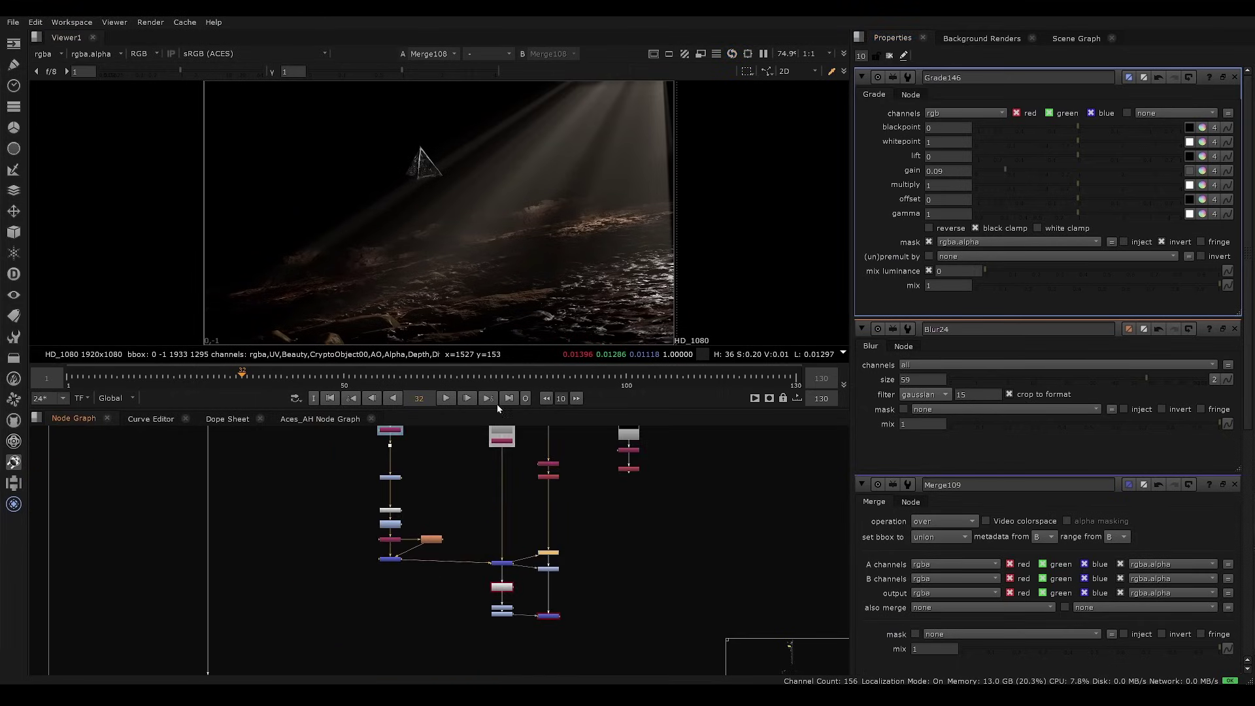
scroll(477, 474, down, 1)
middle_drag(477, 473, 482, 554)
scroll(339, 541, up, 5)
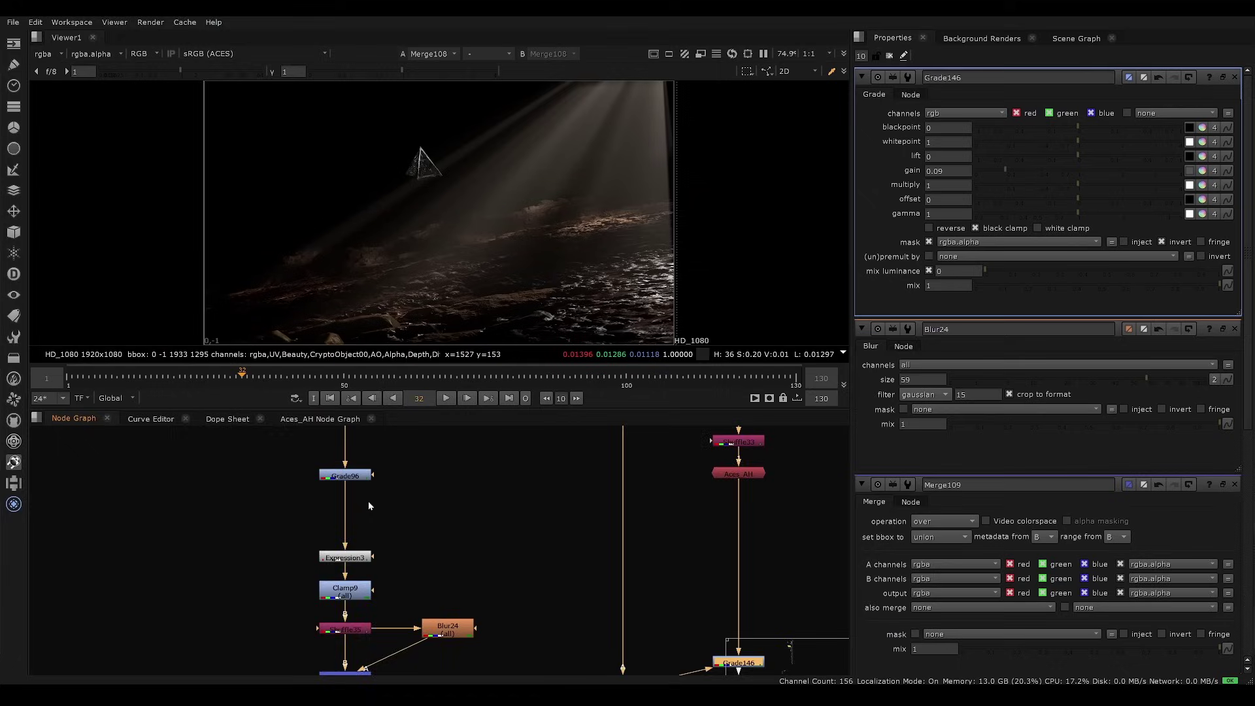
middle_drag(368, 500, 425, 572)
double_click(414, 562)
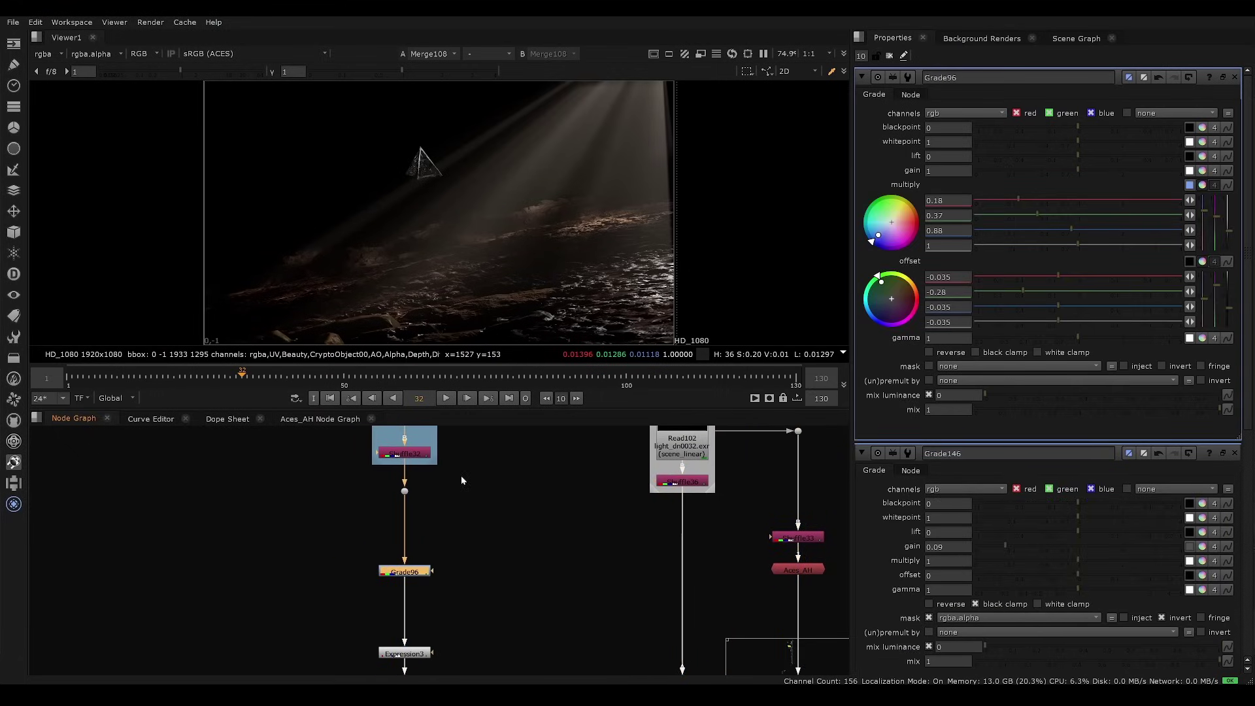
View the output of the Merge that softens the noise mask, and return the viewer to the final god rays Merge.
middle_drag(462, 509, 477, 499)
middle_drag(475, 653, 352, 426)
click(382, 605)
key(1)
click(462, 449)
middle_drag(653, 607, 482, 521)
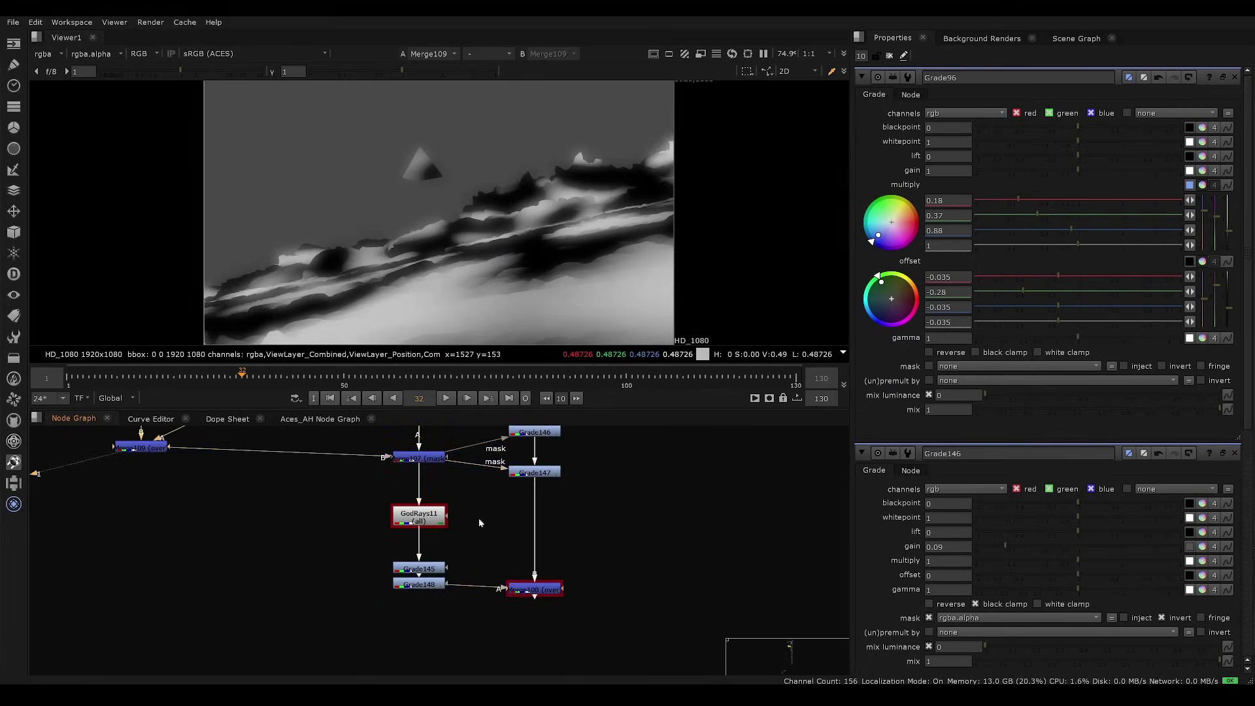
drag(626, 540, 522, 611)
key(1)
click(575, 523)
Try a green offset of 7 on the noise Grade, and set it to 6.0.
middle_drag(396, 526, 498, 626)
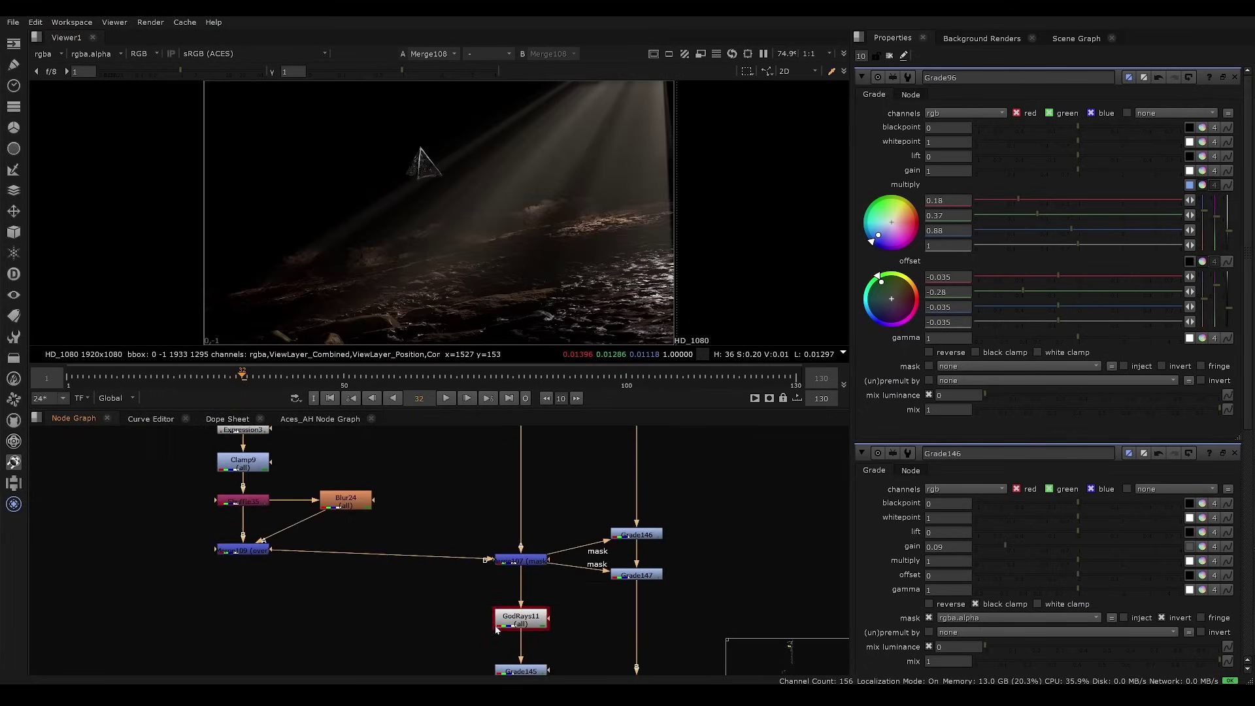
middle_drag(280, 435, 420, 623)
click(395, 540)
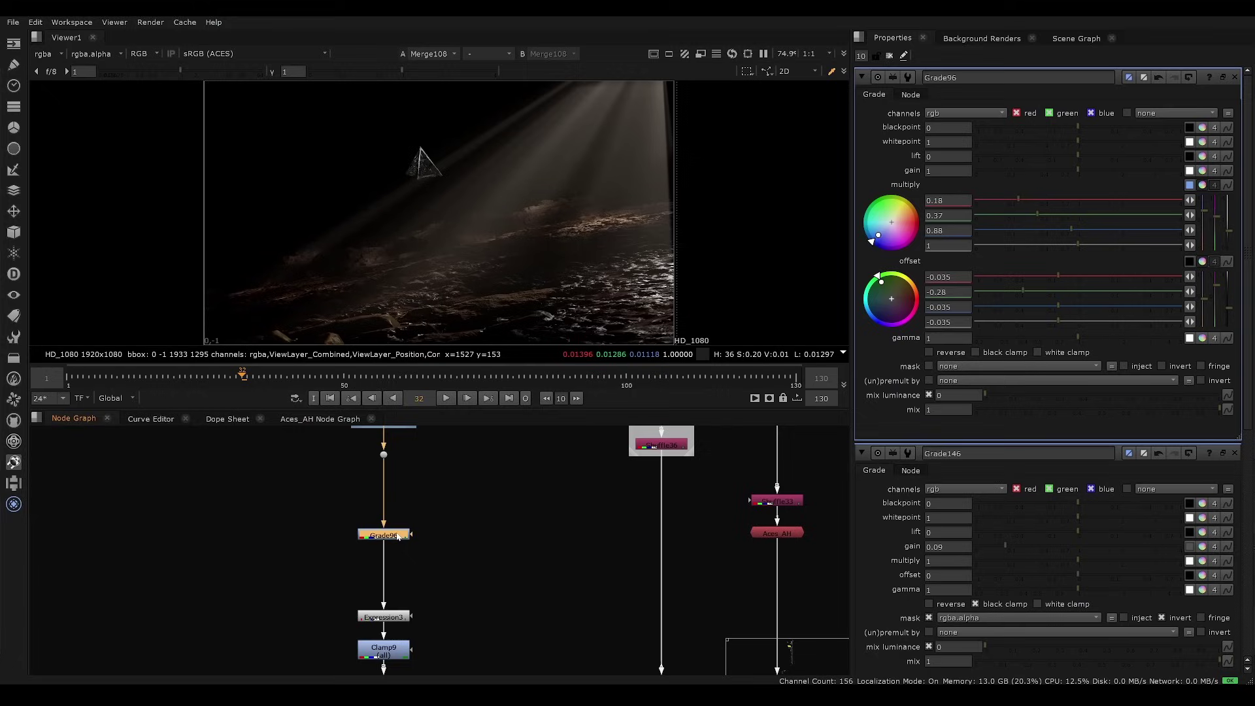
drag(1031, 291, 1183, 292)
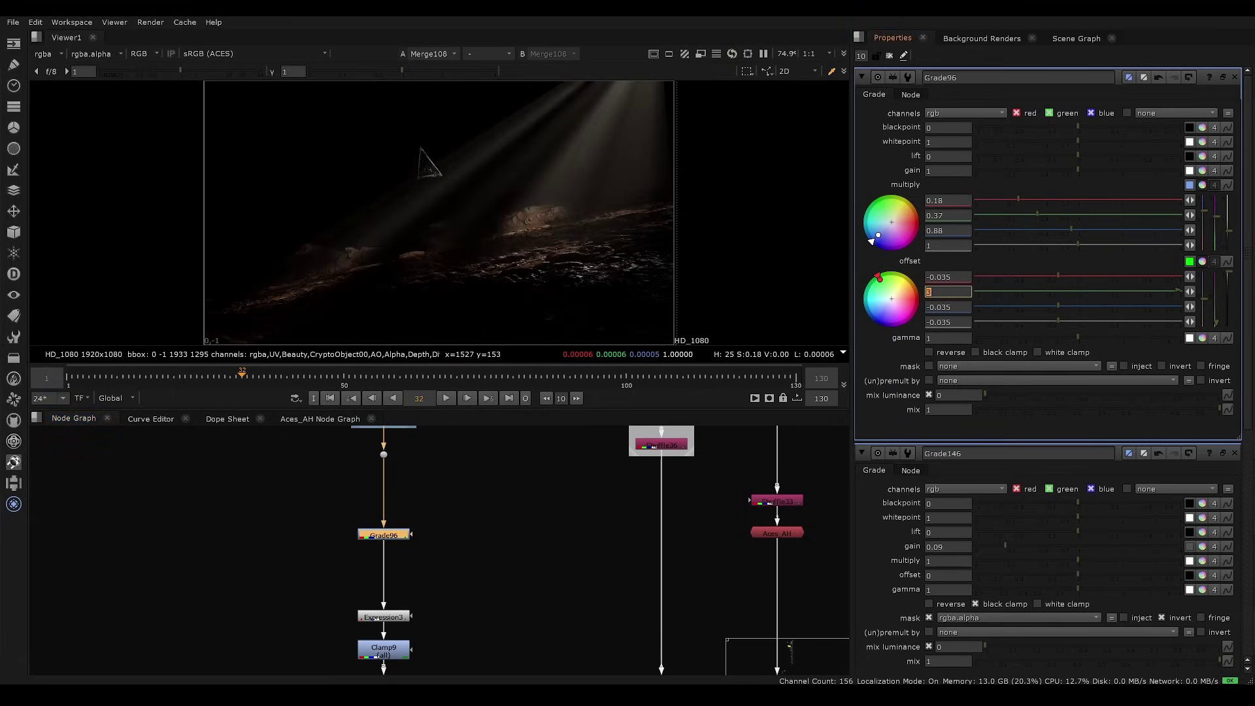
text(7)
key(Return)
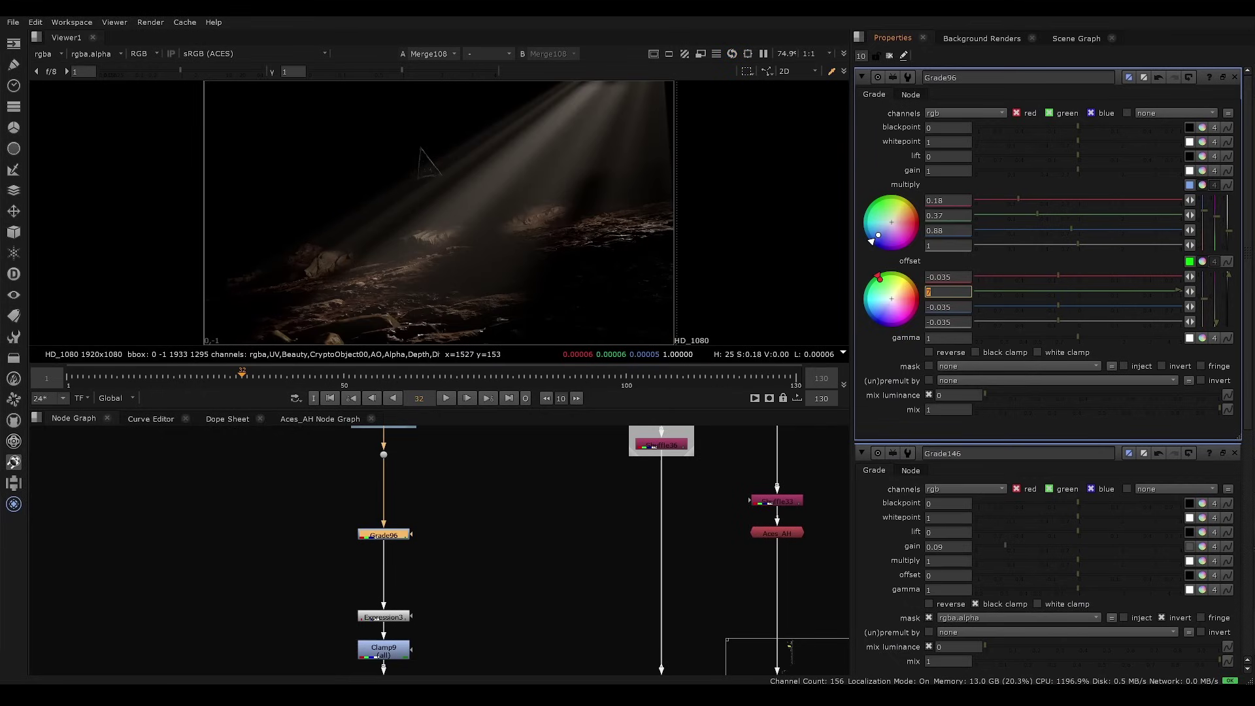
text(6.0)
key(Return)
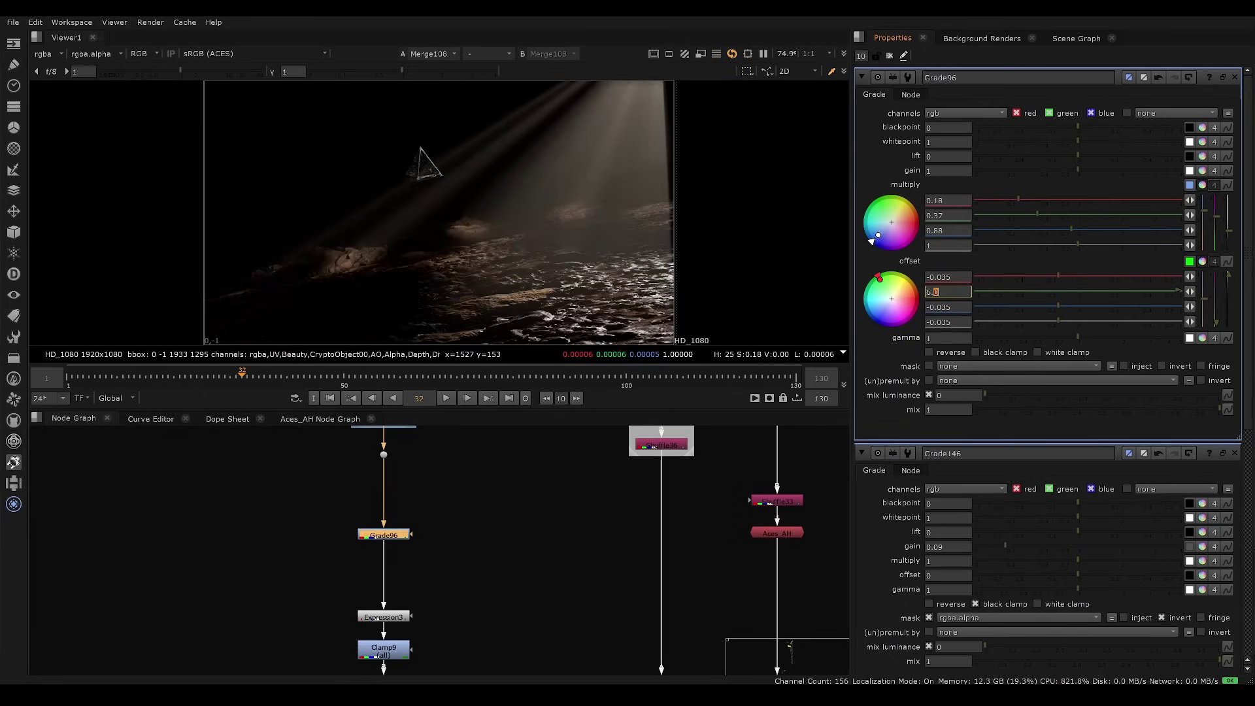
Raise the noise Grade's green offset in 0.1 increments from 6.0 to about 13 to preview the moving noise, and close the open node properties.
key(Up)
key(Up)
key(Up)
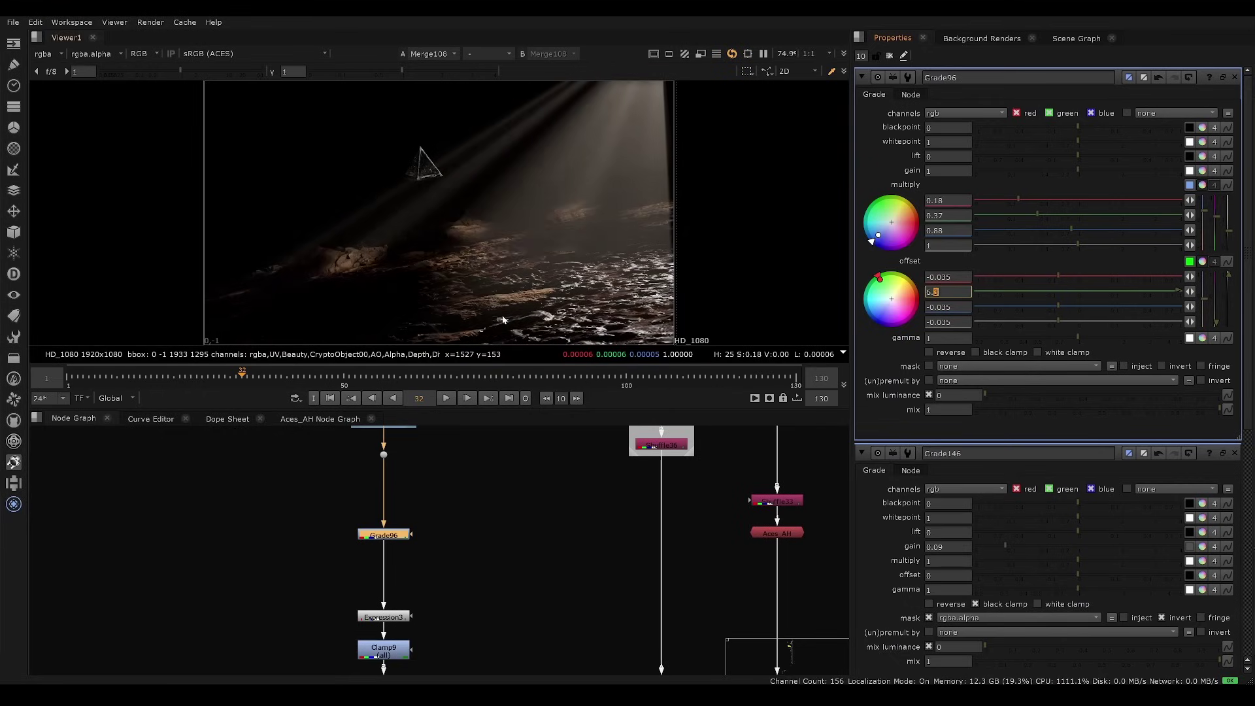
key(Up)
key(Up)
key(Up)
key(Up)
key(Up)
key(Up)
key(Up)
key(Up)
key(Up)
key(Up)
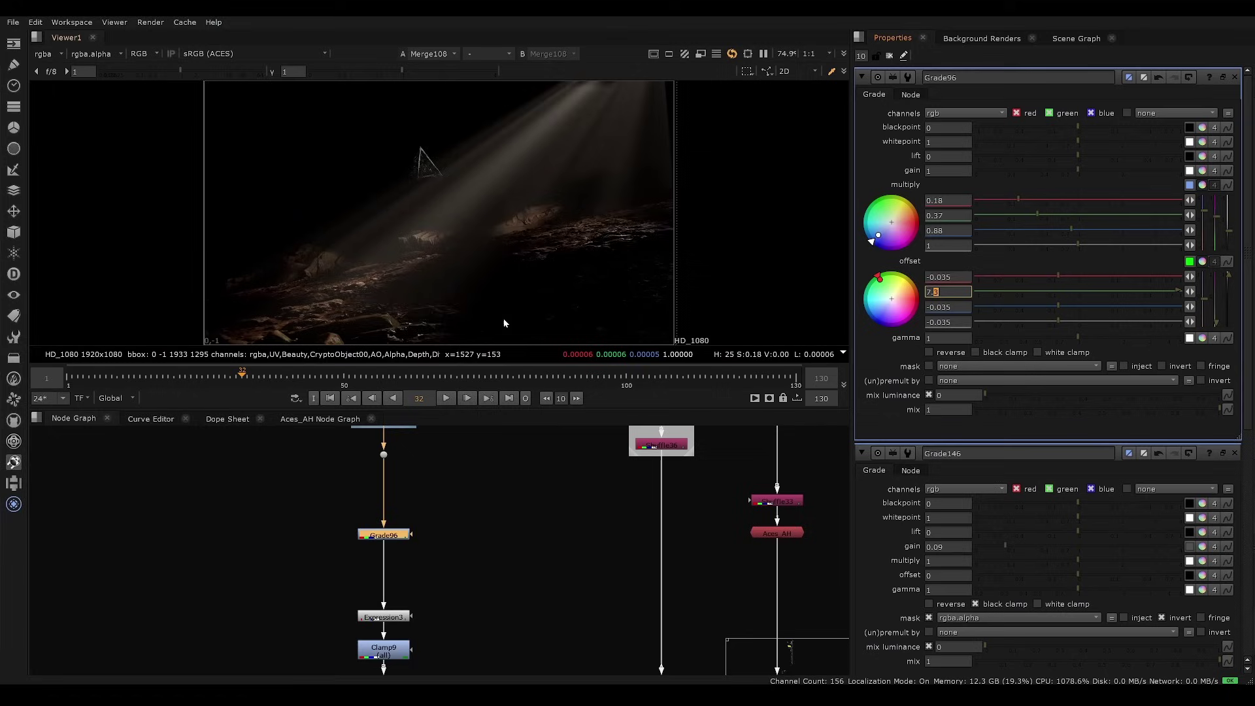
key(Up)
key(Up)
key(Up)
key(Up)
key(Up)
key(Up)
key(Up)
key(Up)
key(Up)
key(Up)
key(Up)
key(Up)
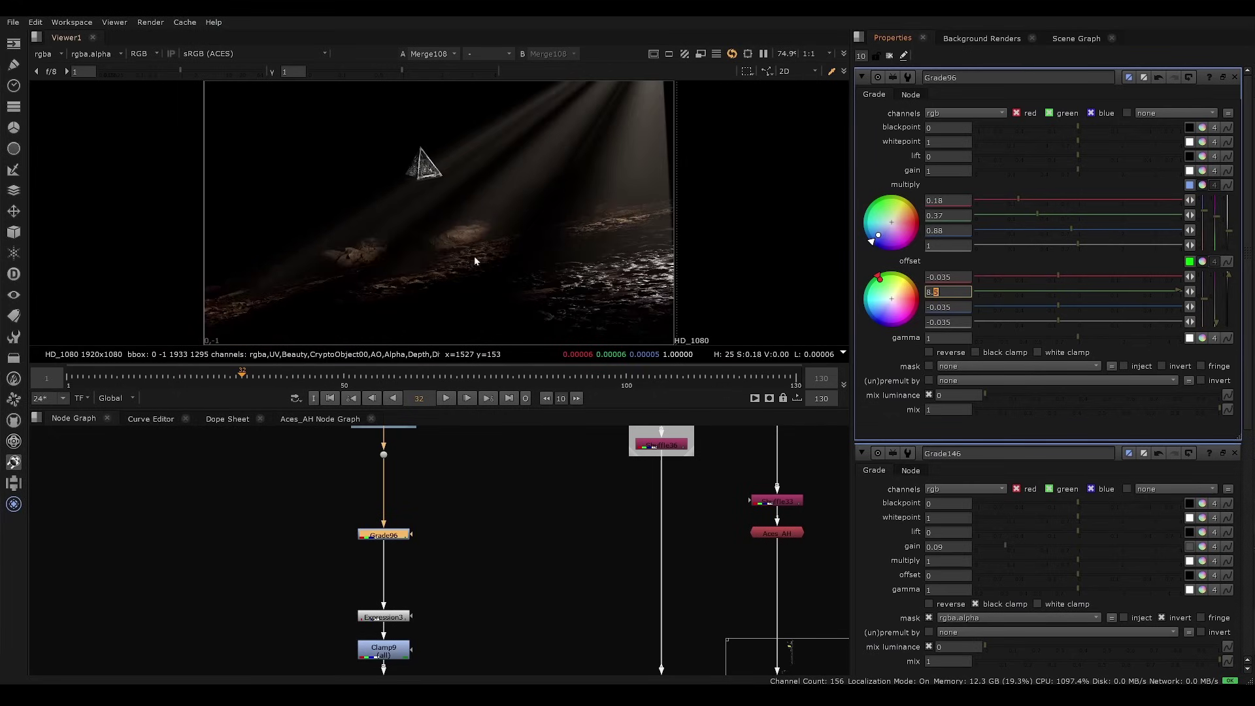
key(Up)
key(Up)
key(Up)
key(Up)
key(Up)
key(Up)
key(Up)
key(Up)
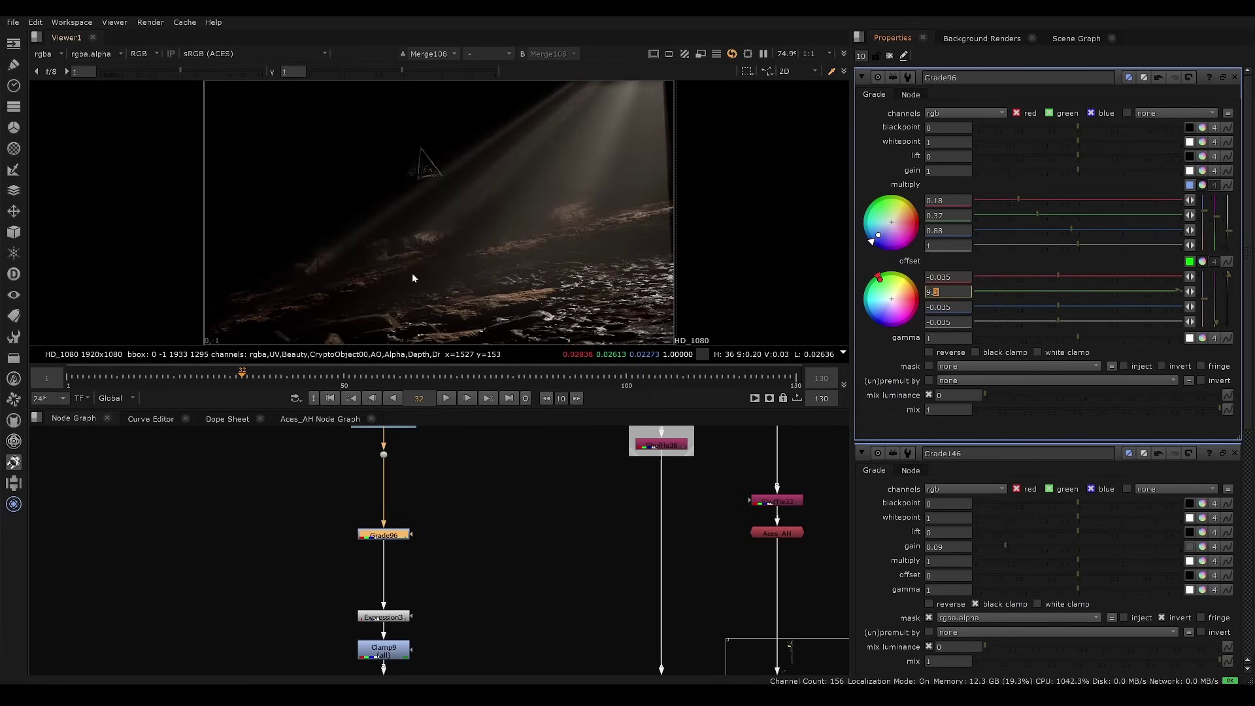
key(Up)
key(Up)
key(Up)
key(Up)
key(Up)
key(Up)
key(Up)
key(Up)
key(Up)
key(Up)
key(Up)
key(Up)
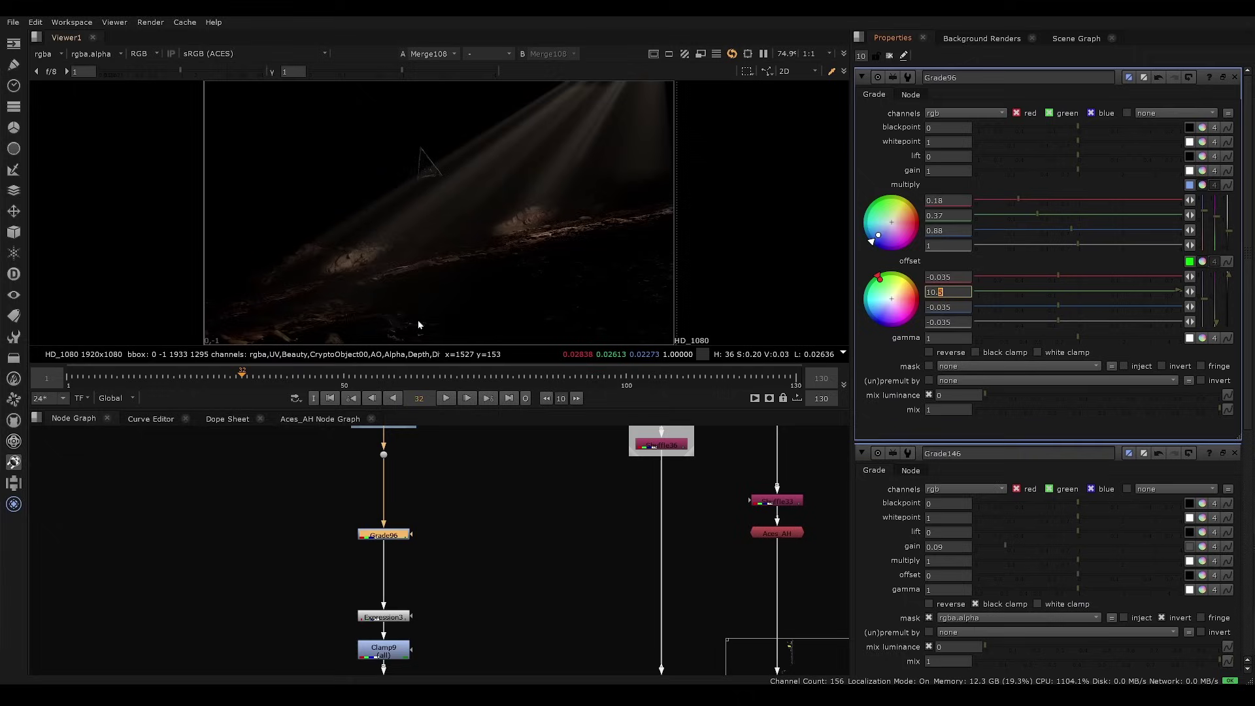
key(Up)
key(Up)
key(Up)
key(Up)
key(Up)
key(Up)
key(Up)
key(Up)
key(Up)
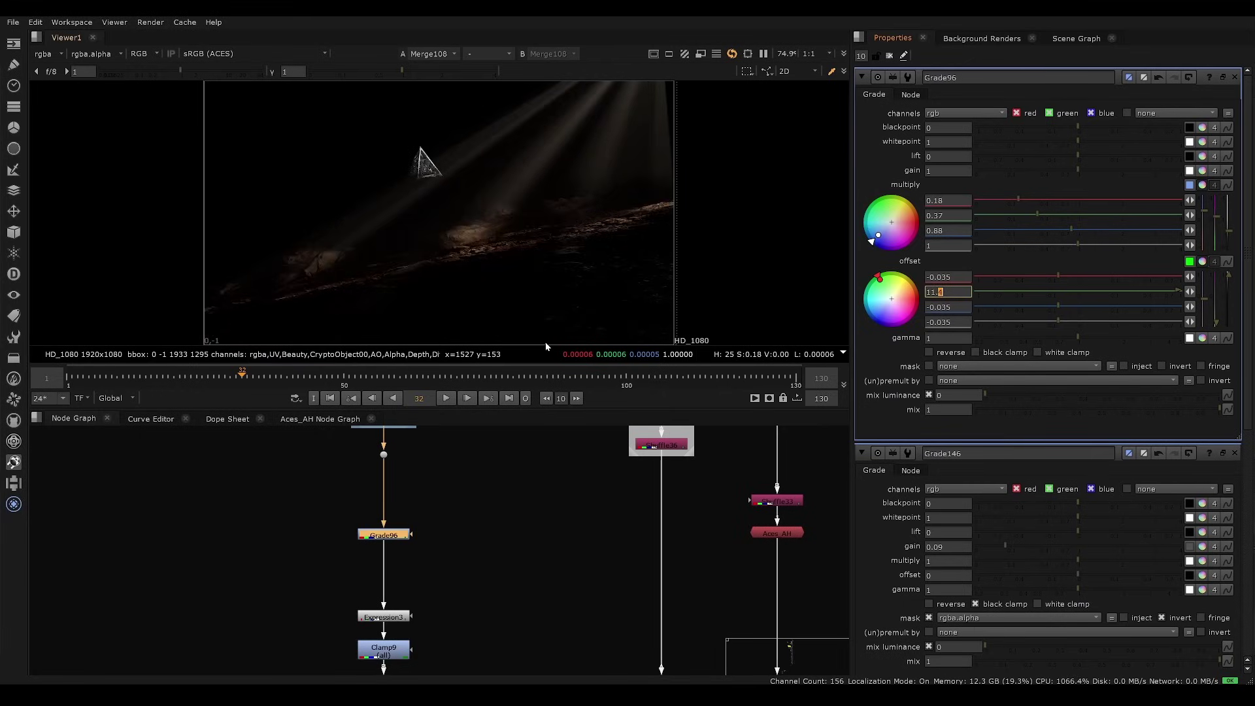
key(Up)
key(Up)
key(Up)
key(Up)
key(Up)
key(Up)
key(Up)
key(Up)
key(Up)
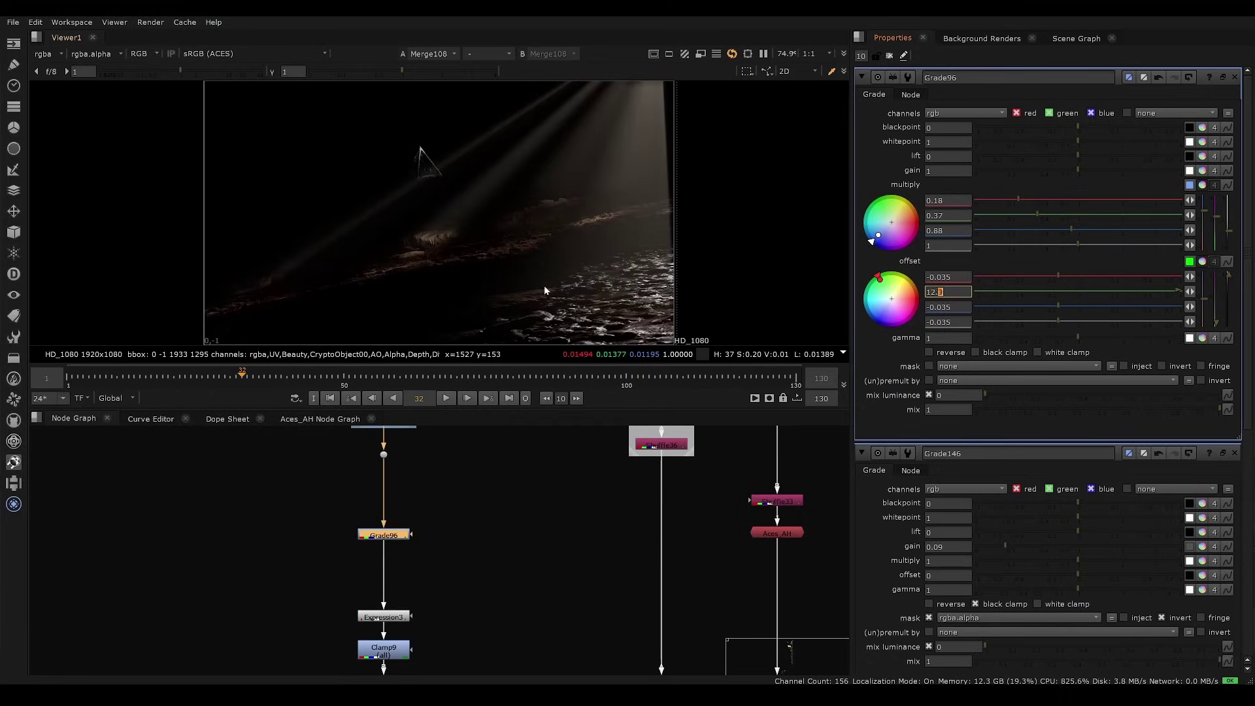
key(Up)
key(Up)
key(Up)
key(Up)
key(Up)
key(Up)
key(Up)
key(Up)
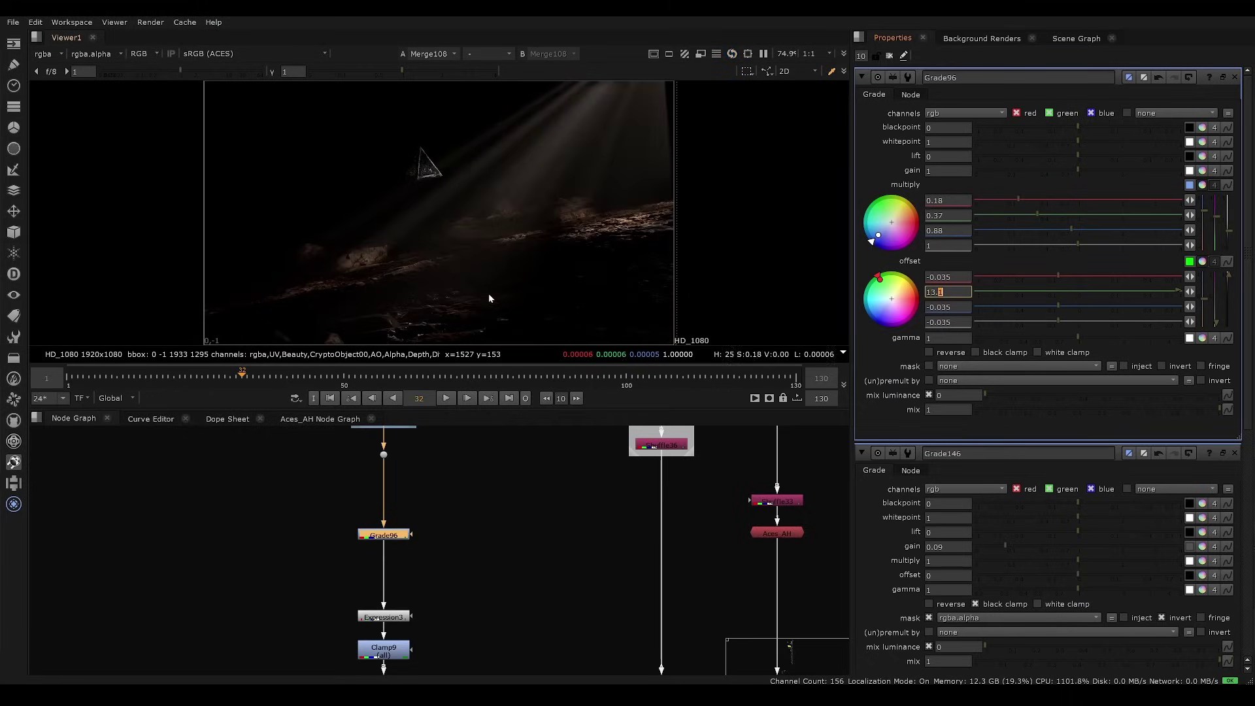
key(Down)
click(1235, 78)
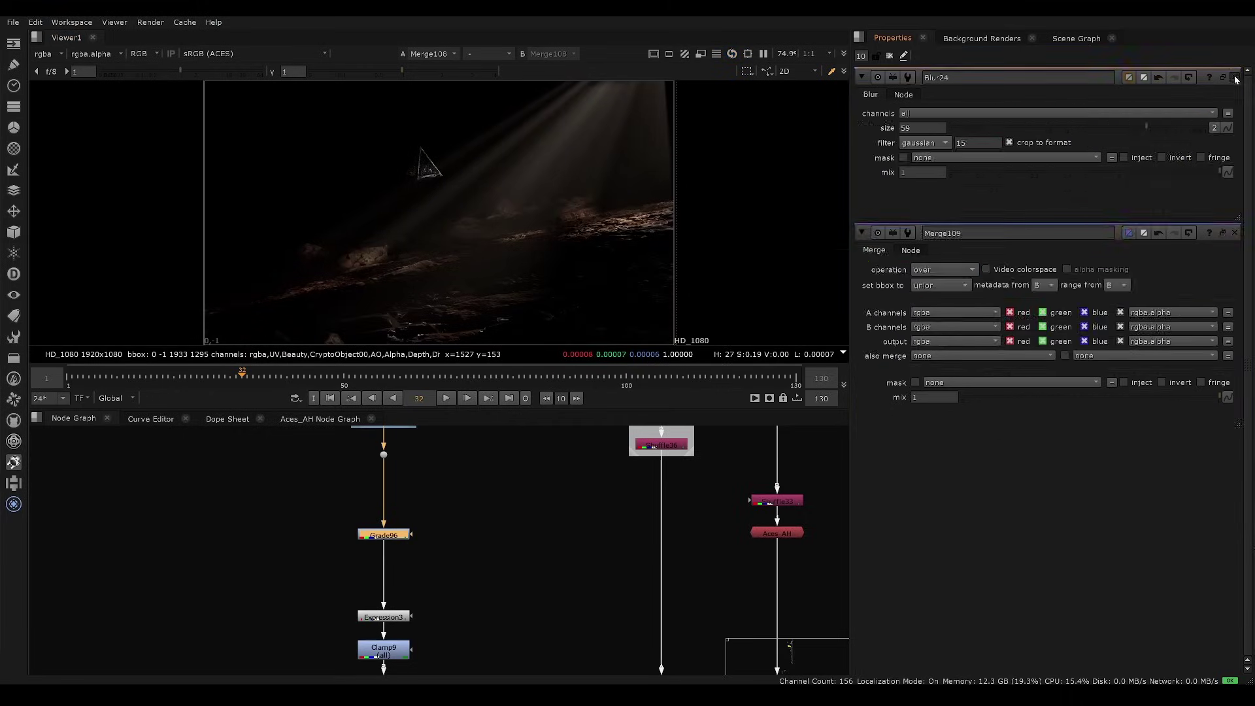
click(1235, 79)
Examine the god rays branches and the whole compositing script in an enlarged node graph.
scroll(517, 435, down, 2)
key(space)
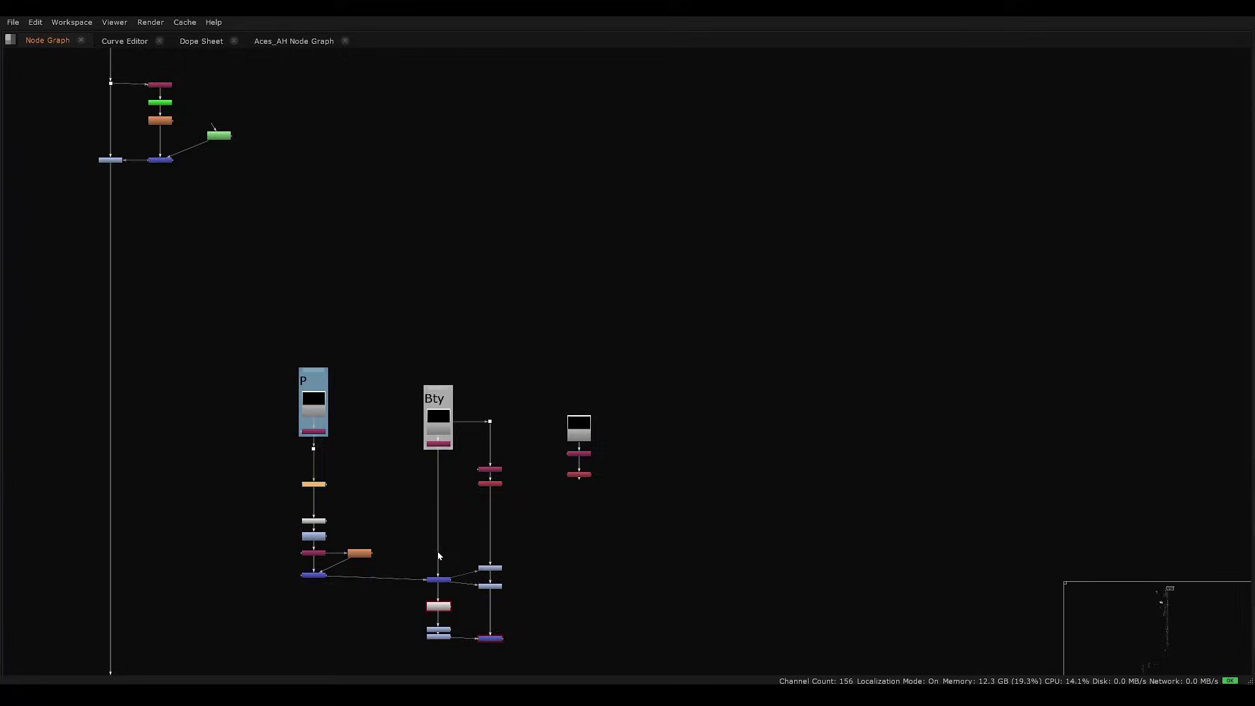
scroll(437, 551, down, 6)
scroll(526, 333, up, 7)
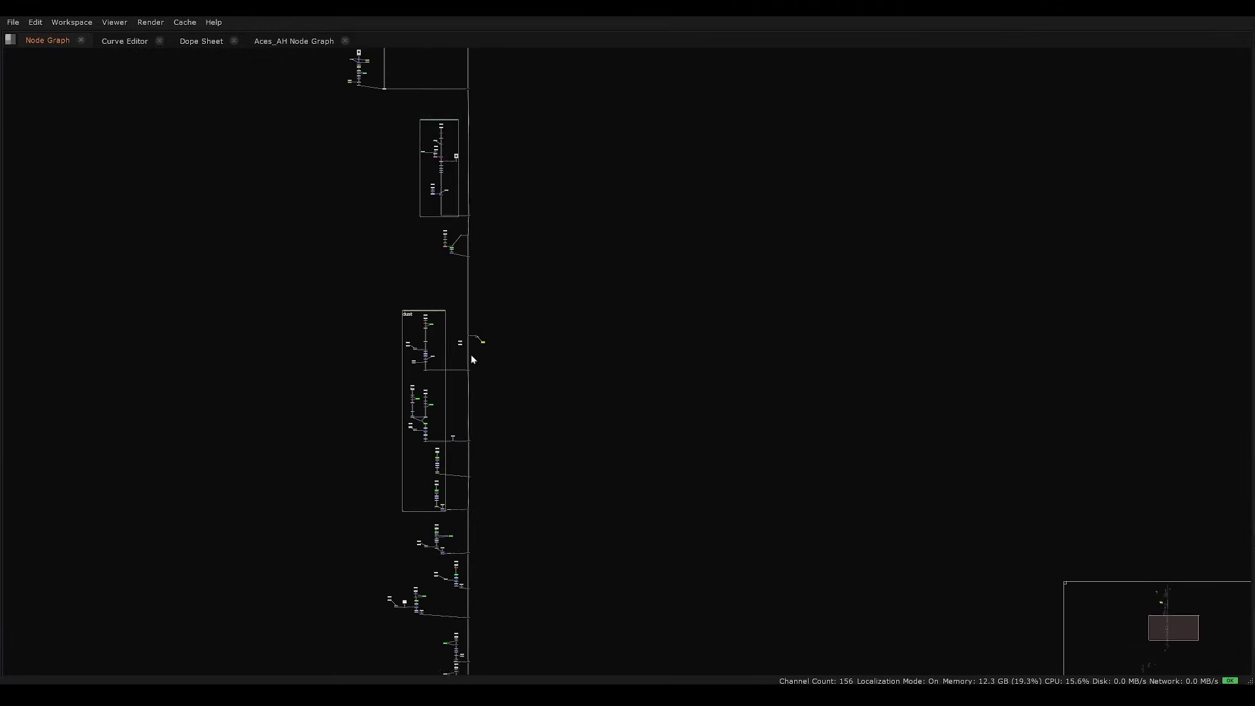
middle_drag(419, 462, 409, 275)
scroll(484, 334, down, 7)
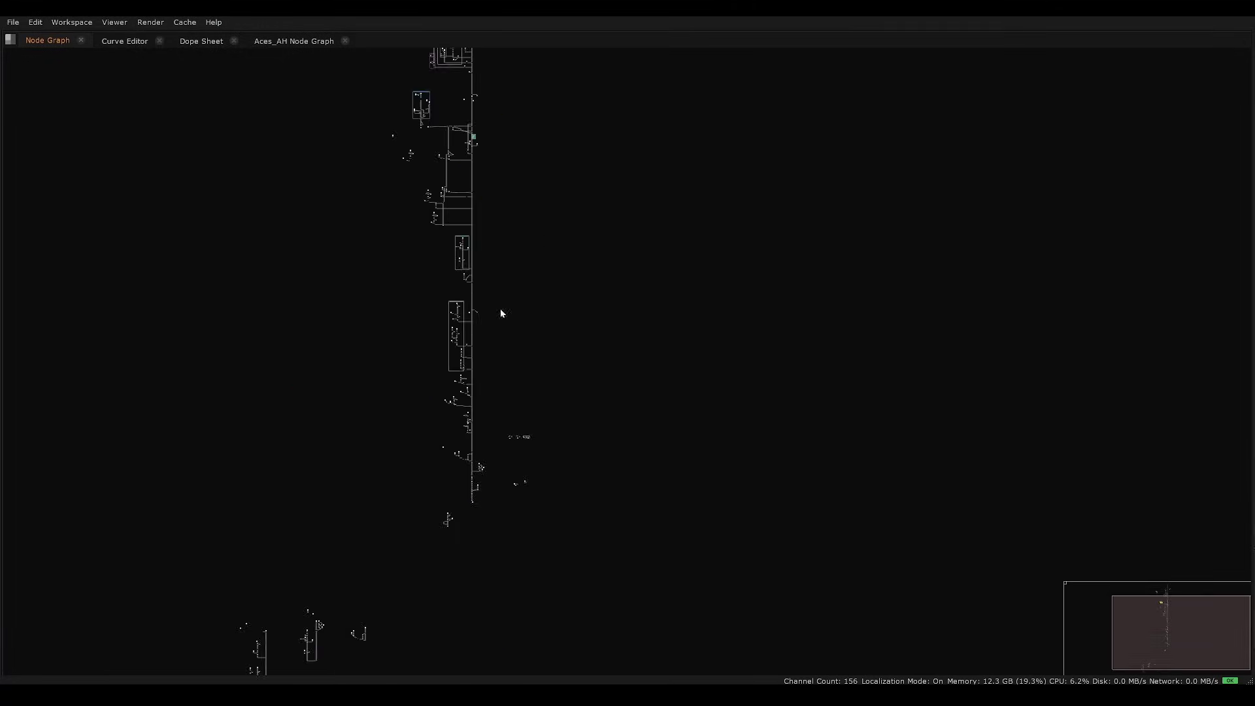
middle_drag(503, 216, 466, 560)
scroll(474, 333, up, 7)
middle_drag(475, 333, 626, 281)
scroll(518, 351, up, 2)
key(space)
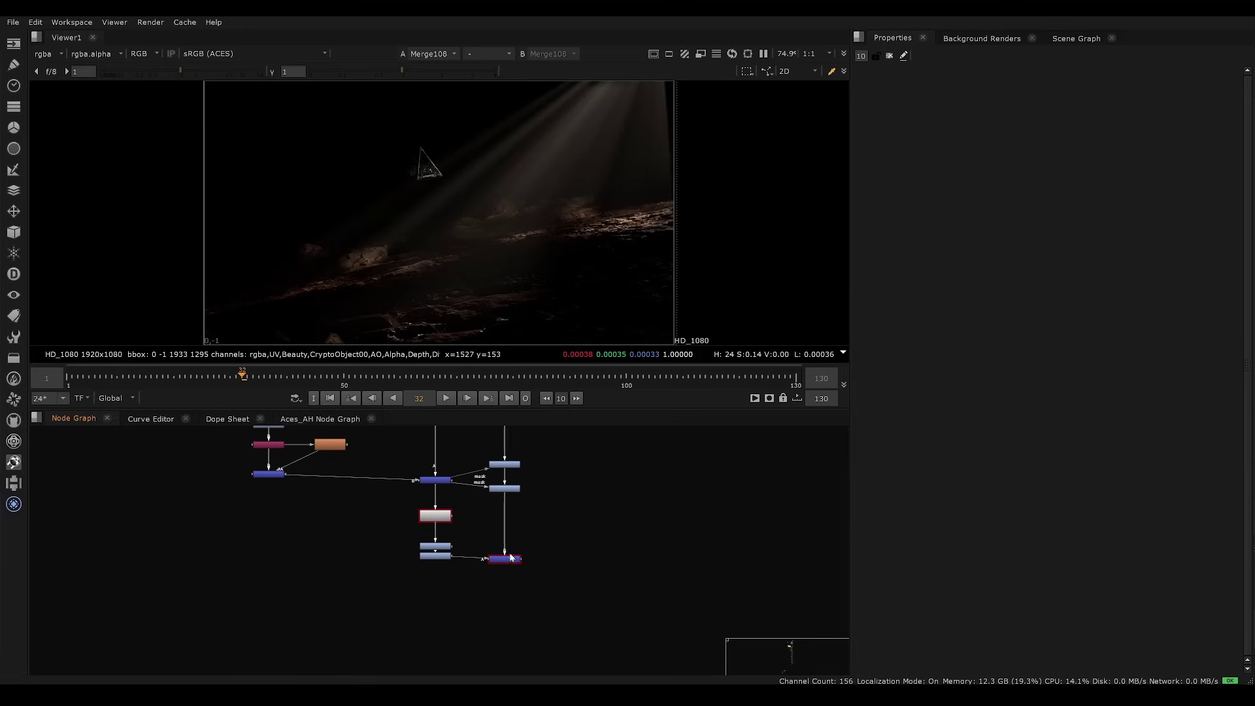
Set the multiply of the last Grade below GodRays to red 1, green 0.929306 and blue 0.803675, and inspect the tinted rays.
scroll(461, 532, up, 6)
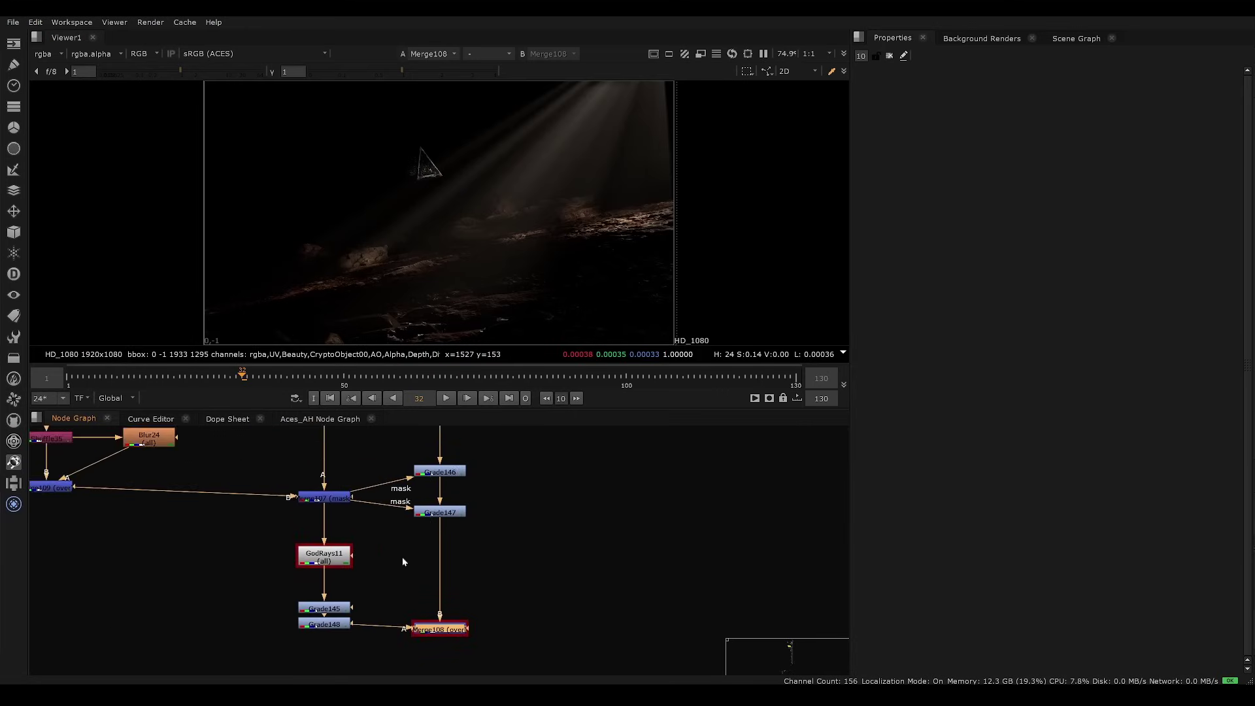
click(342, 612)
double_click(341, 612)
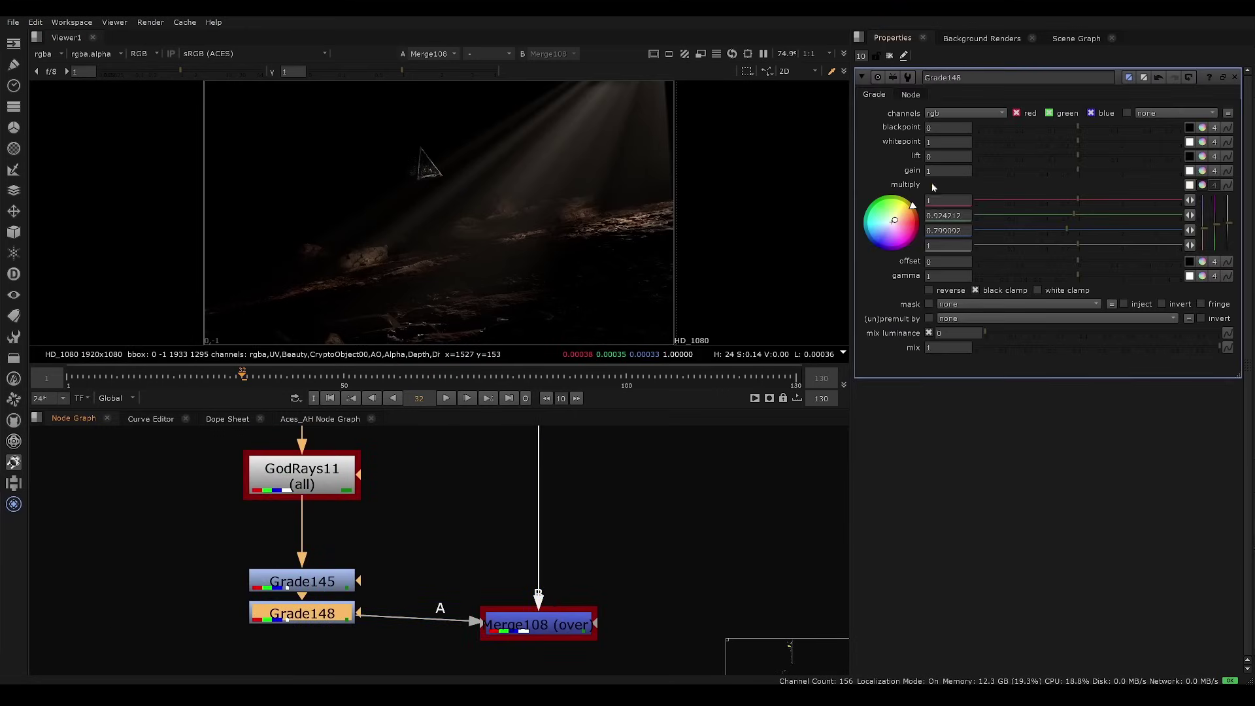
drag(895, 222, 894, 219)
middle_drag(571, 123, 508, 154)
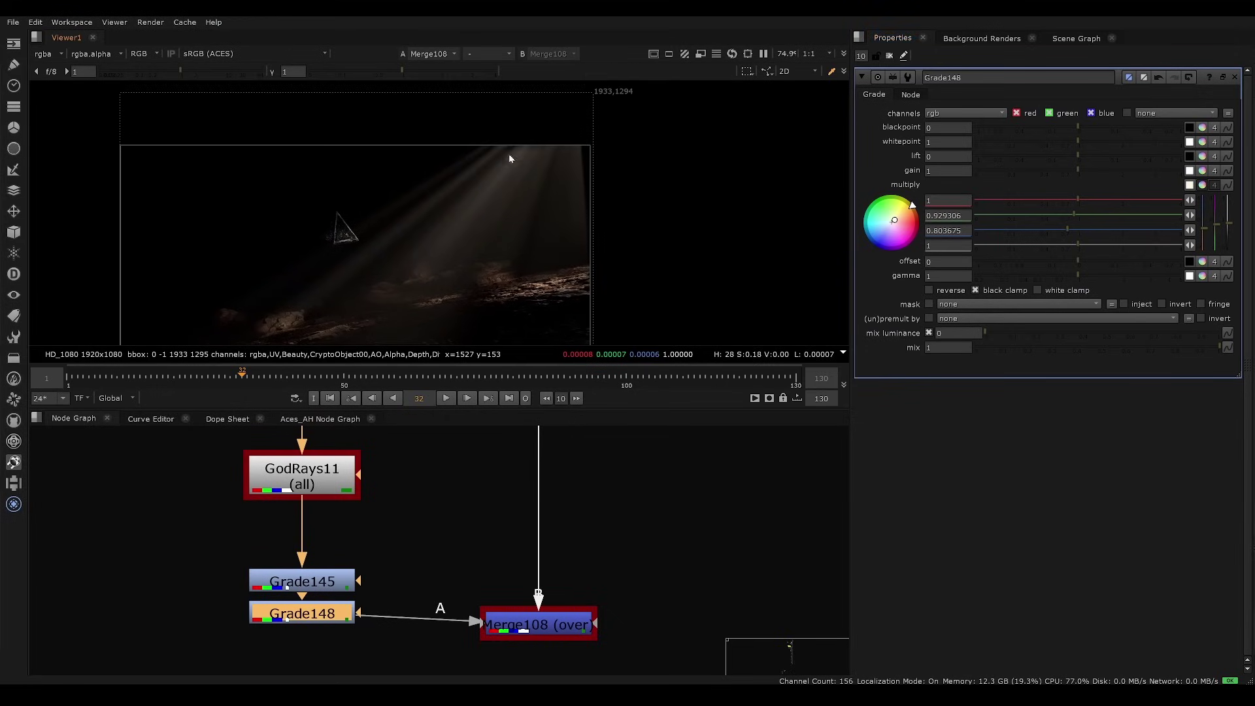
scroll(517, 216, up, 3)
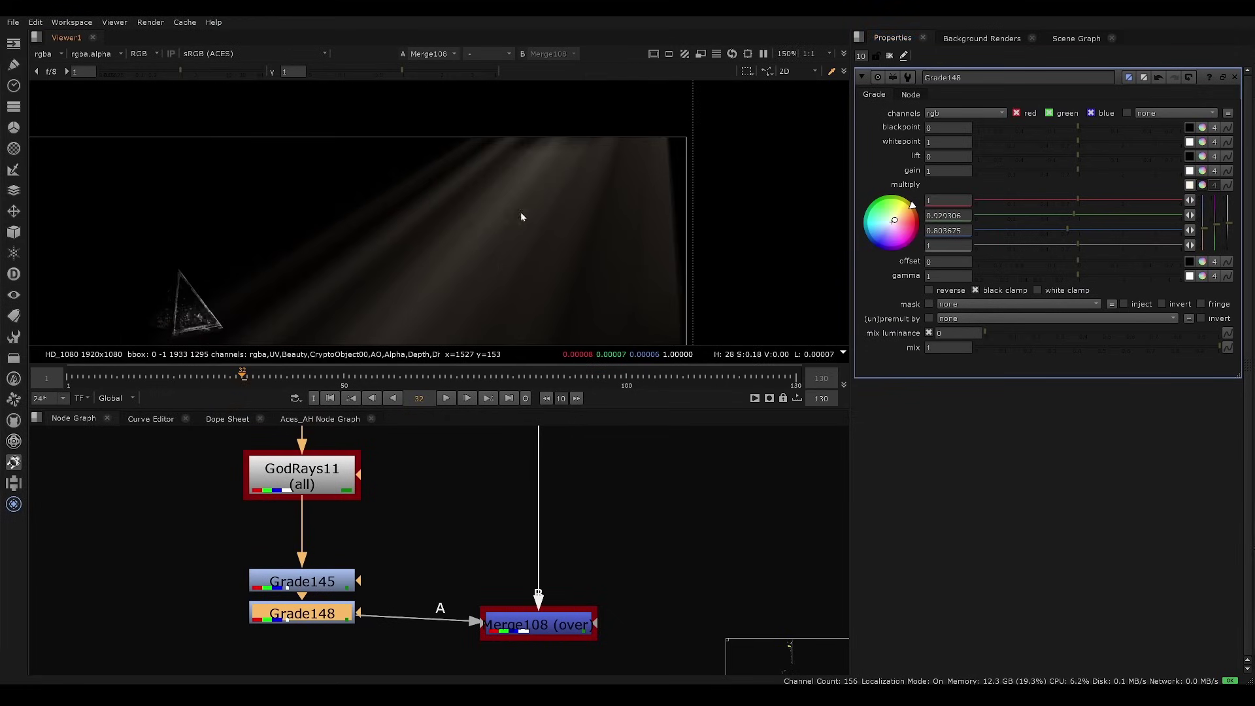
scroll(520, 198, down, 5)
scroll(517, 228, up, 3)
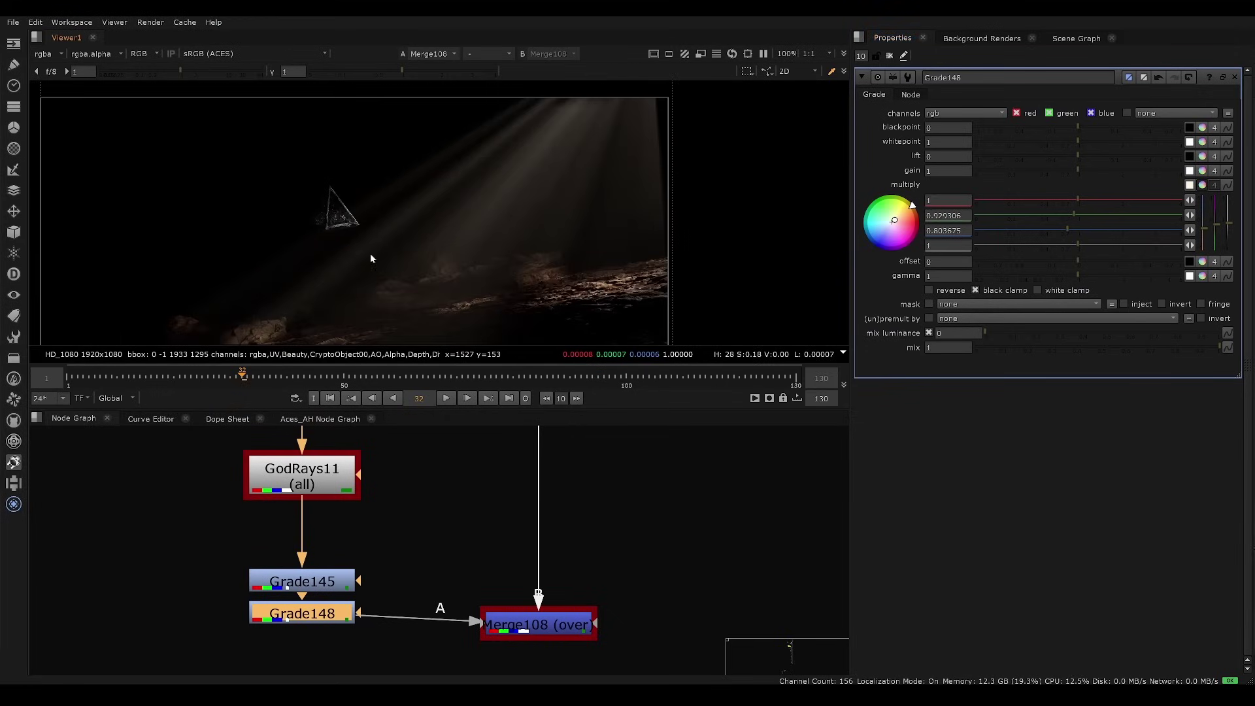
Inspect the tinted rays over the rocks, and find the main god rays branch in the enlarged node graph.
middle_drag(481, 228, 513, 188)
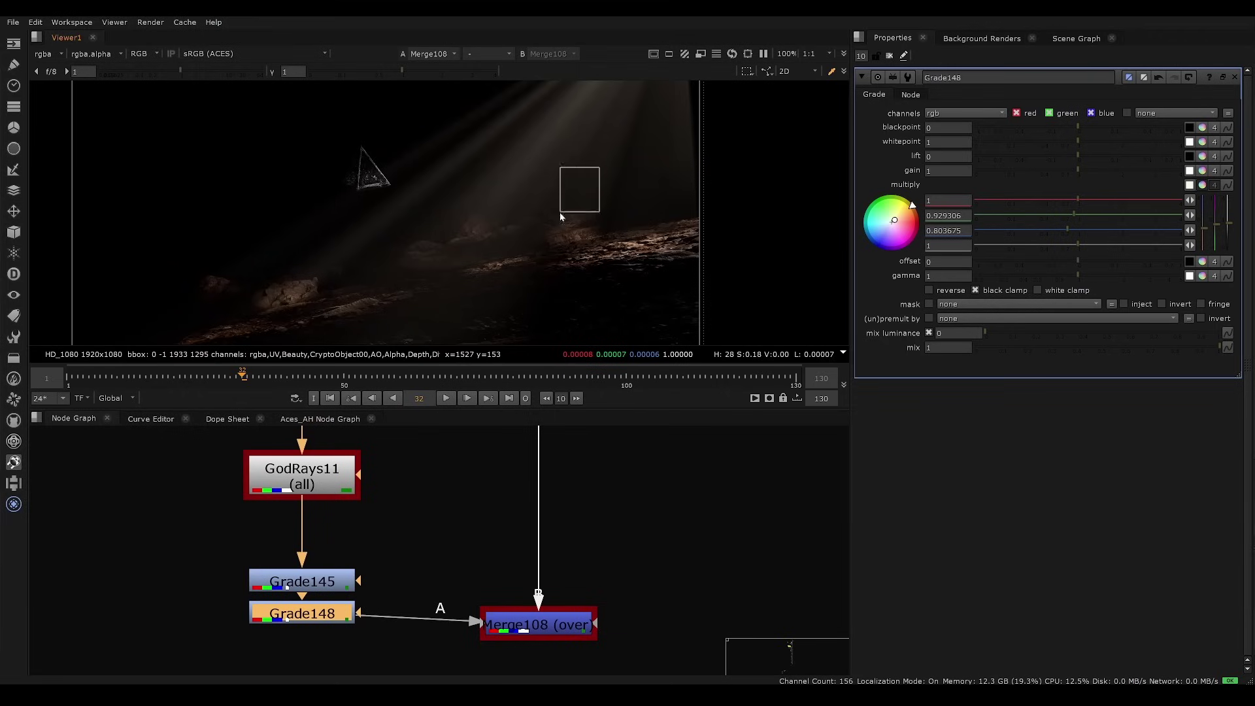
scroll(560, 216, down, 2)
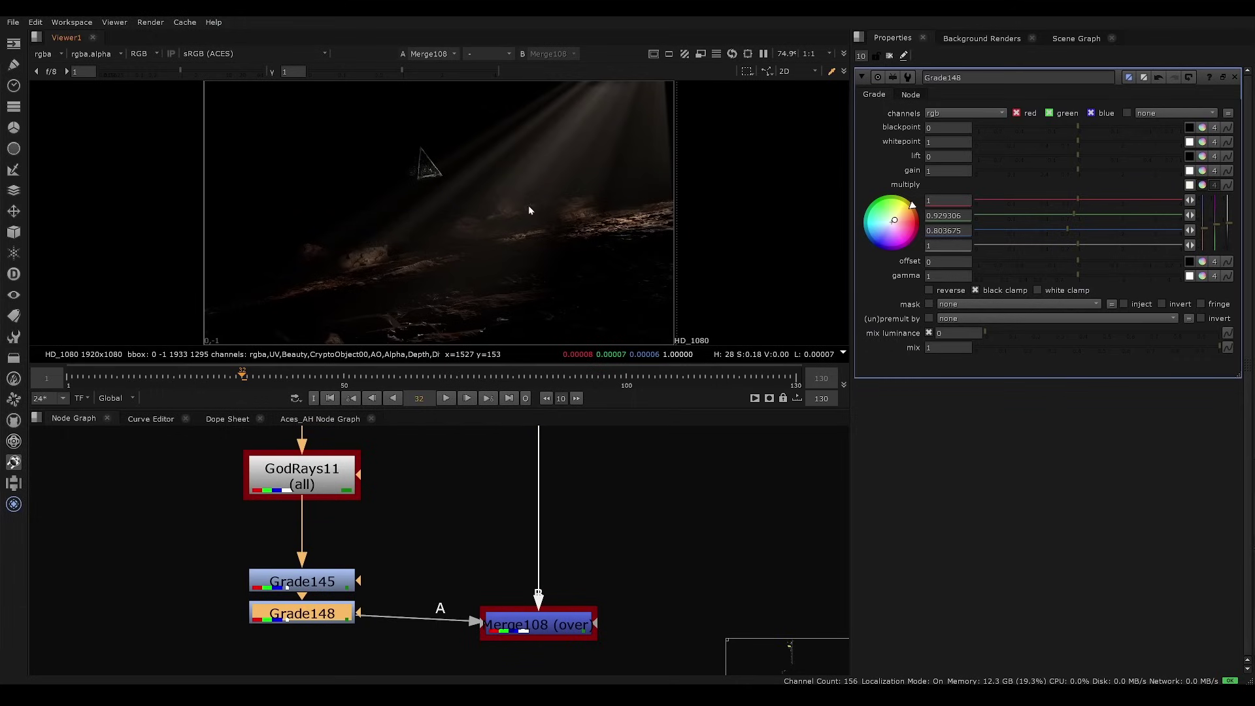
scroll(428, 504, down, 6)
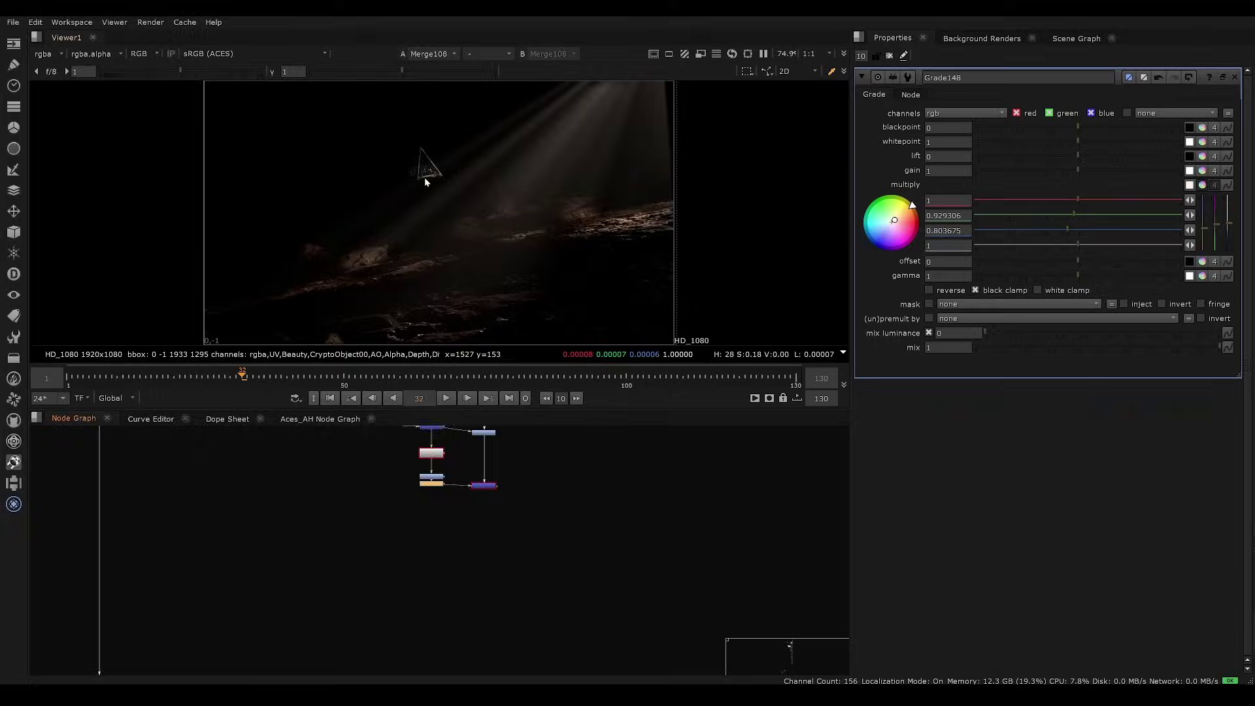
middle_drag(369, 506, 383, 485)
scroll(385, 490, down, 5)
key(space)
middle_drag(316, 574, 604, 229)
scroll(577, 291, down, 2)
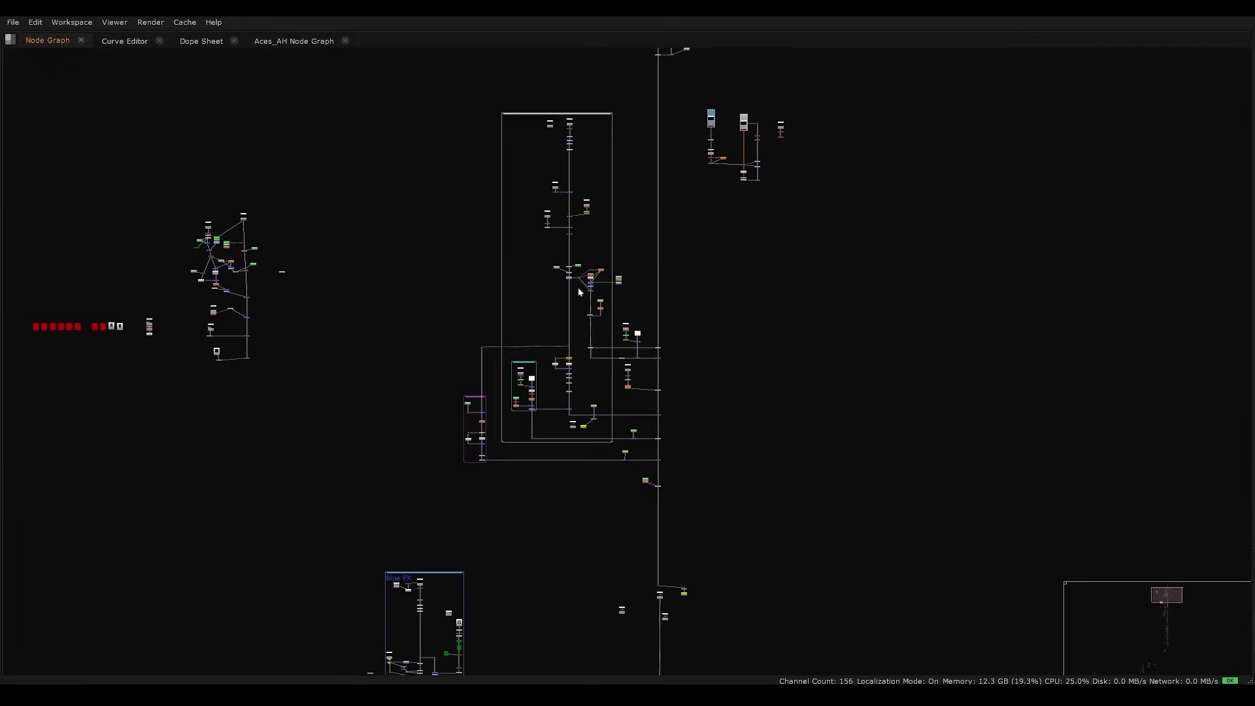
scroll(579, 292, up, 10)
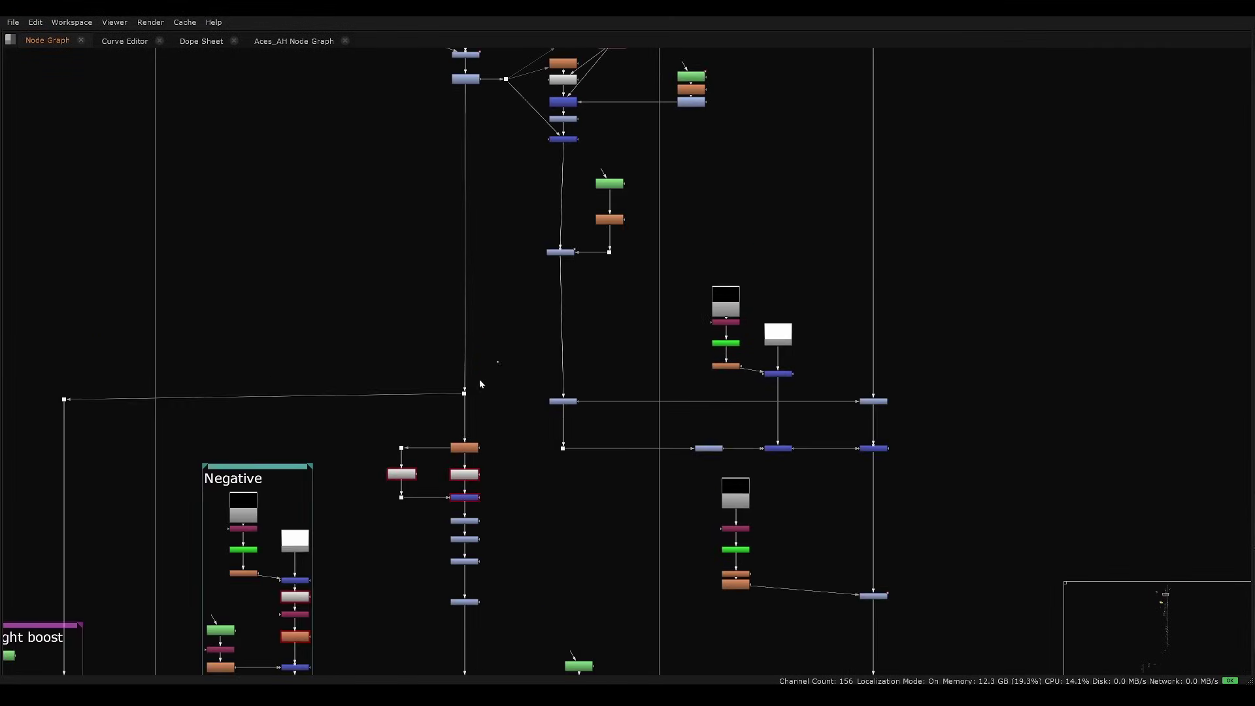
View the god rays at the last Grade beside the Negative backdrop, and at the Dot above the grading chain.
key(space)
middle_drag(471, 525, 444, 433)
click(429, 549)
key(1)
click(428, 567)
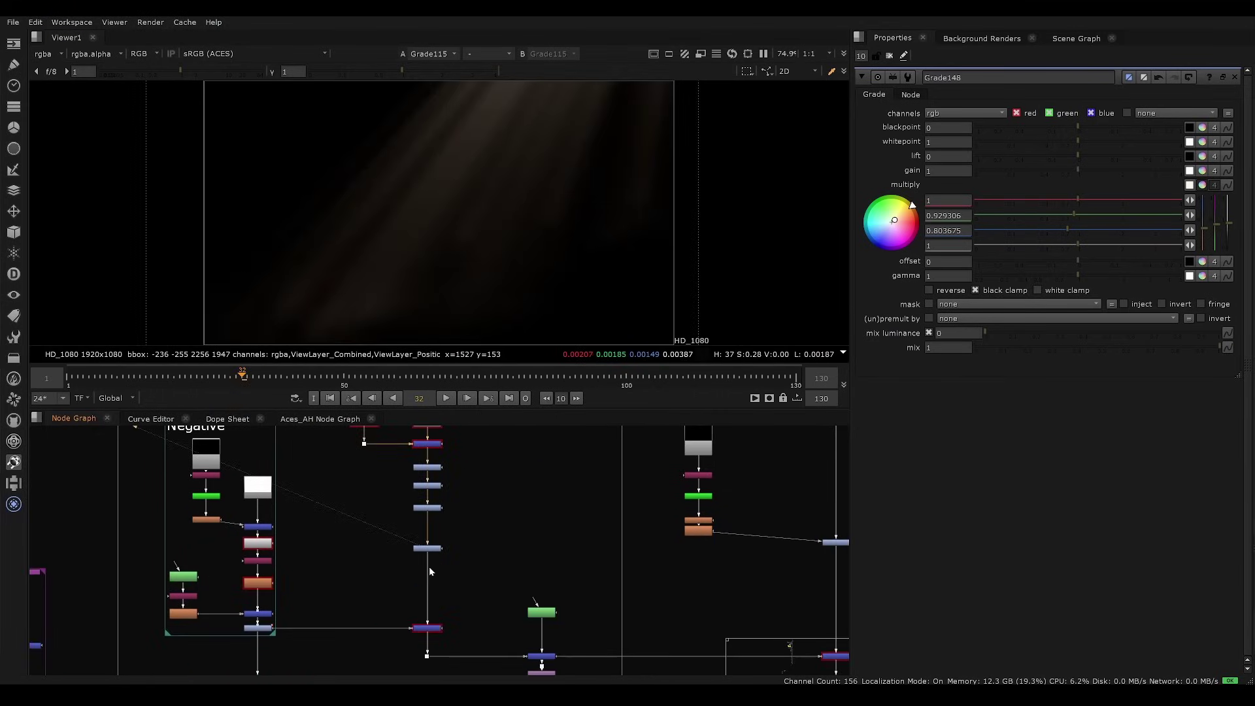
middle_drag(429, 571, 425, 451)
click(423, 510)
key(1)
click(458, 521)
middle_drag(554, 501, 487, 662)
middle_drag(425, 568, 425, 579)
middle_drag(396, 433, 411, 529)
click(370, 490)
key(1)
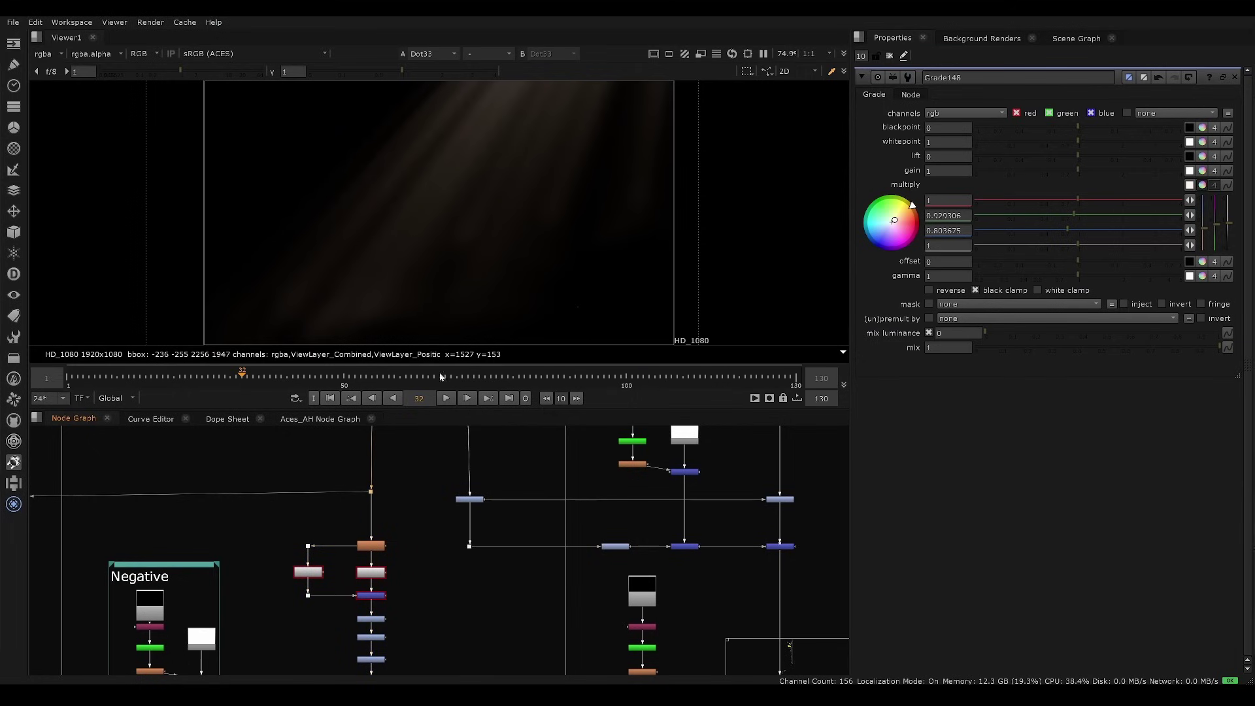
Compare the Dot's rays with the output of the last Grade, Grade115, including the alpha channel.
key(a)
middle_drag(379, 654, 367, 397)
click(399, 546)
key(1)
key(a)
middle_drag(425, 491, 304, 481)
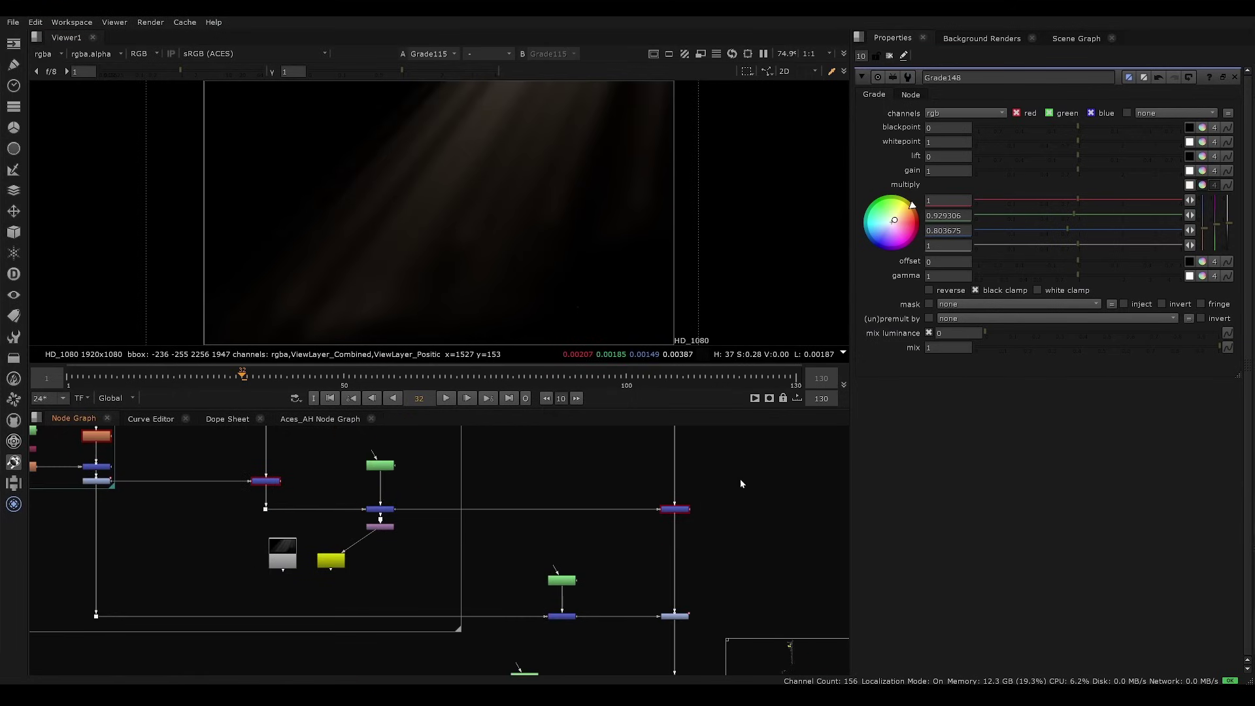
View the Merge that adds the rays to the render, inspect the pyramid up close, and go to frame 18.
click(674, 509)
key(1)
middle_drag(391, 479, 498, 514)
alt+middle_drag(382, 510, 445, 493)
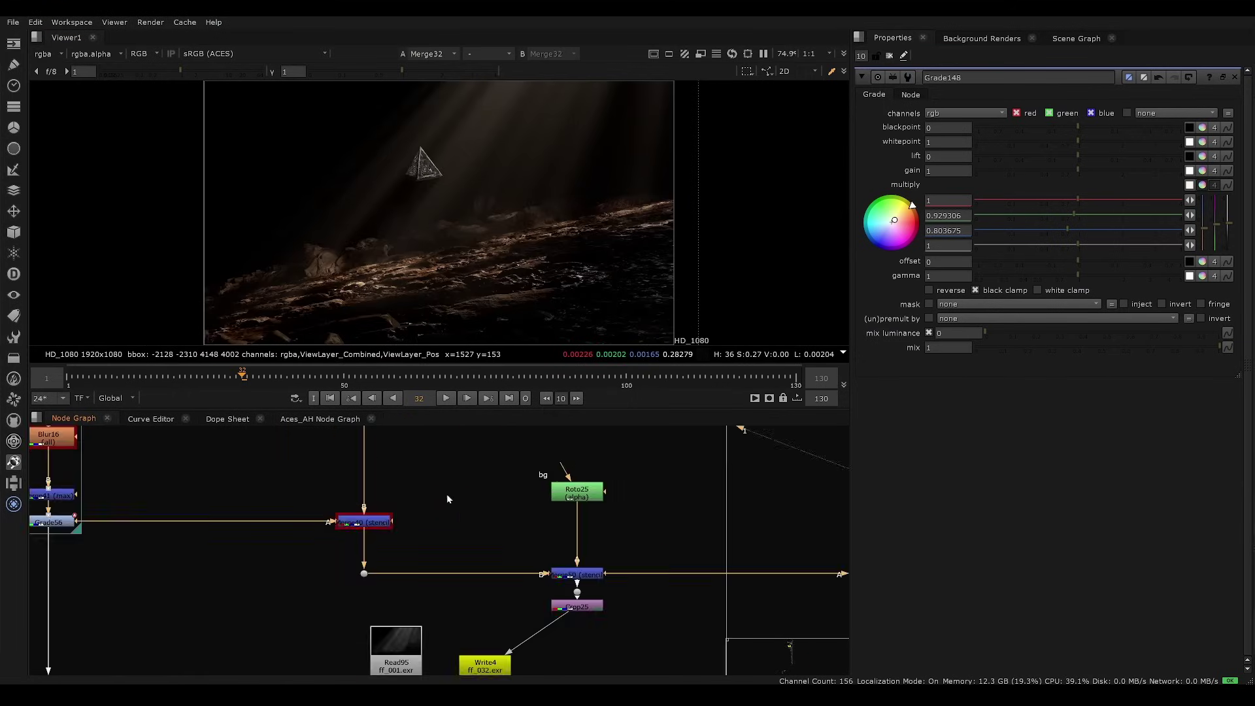
click(352, 522)
scroll(339, 529, left, 5)
scroll(339, 529, up, 1)
scroll(434, 173, up, 4)
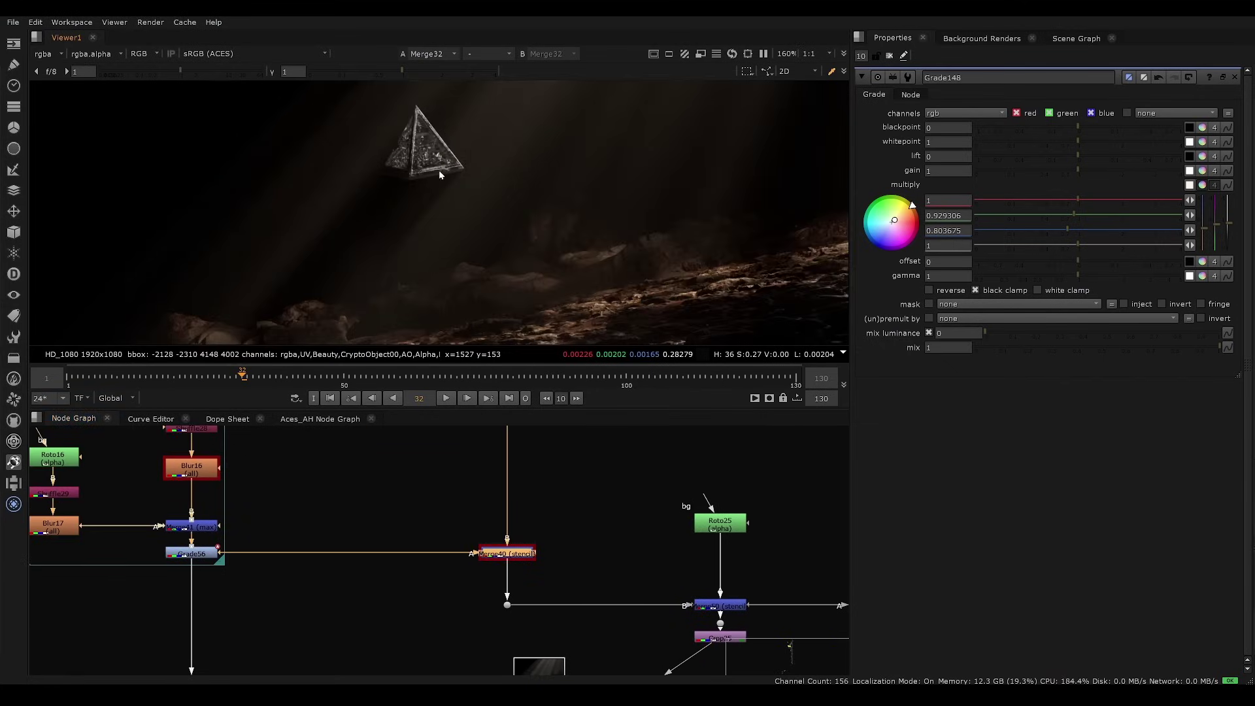
key(f)
click(163, 377)
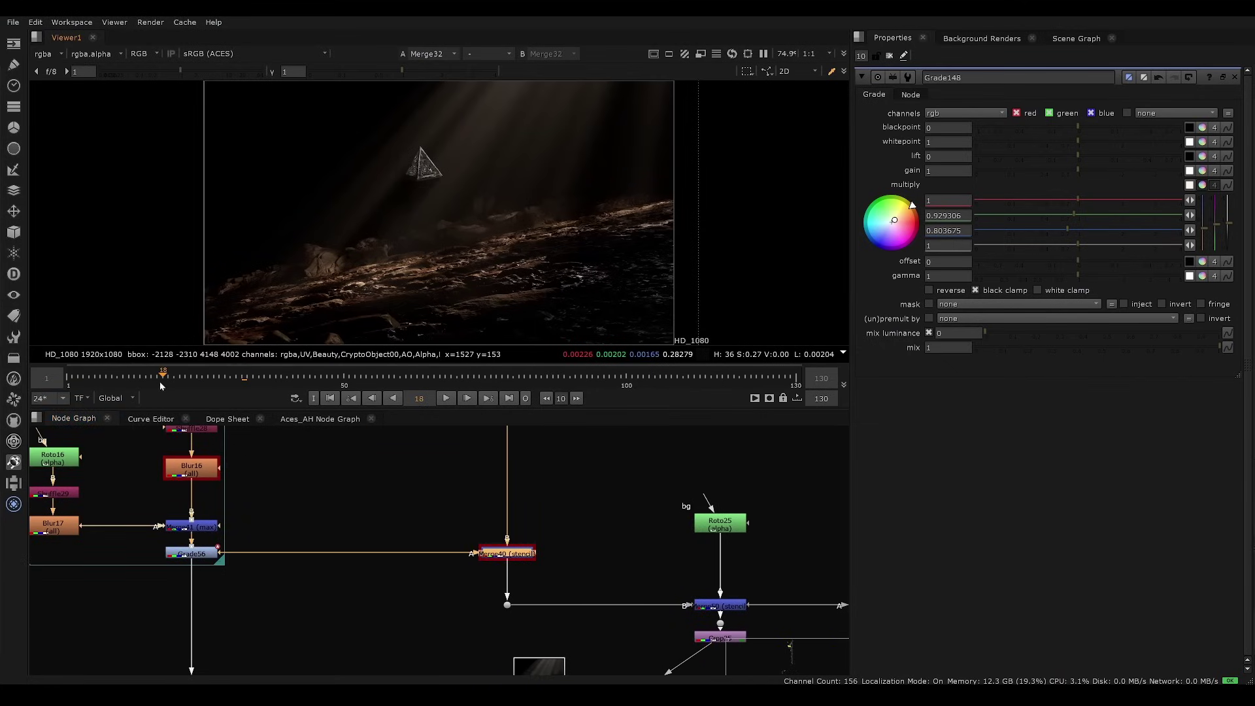
click(507, 553)
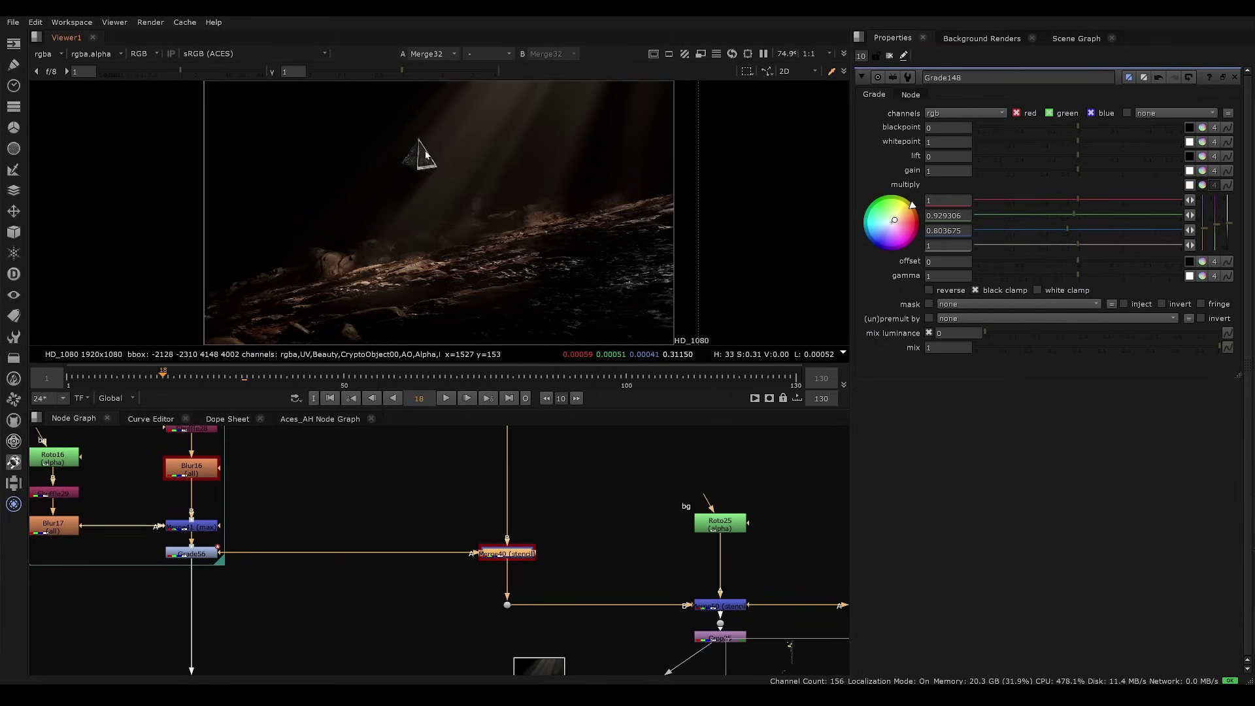
View the Negative branch at its pyramid mask Merge, at GodRays7, and at the Merge joining the blurred roto.
middle_drag(264, 515, 492, 650)
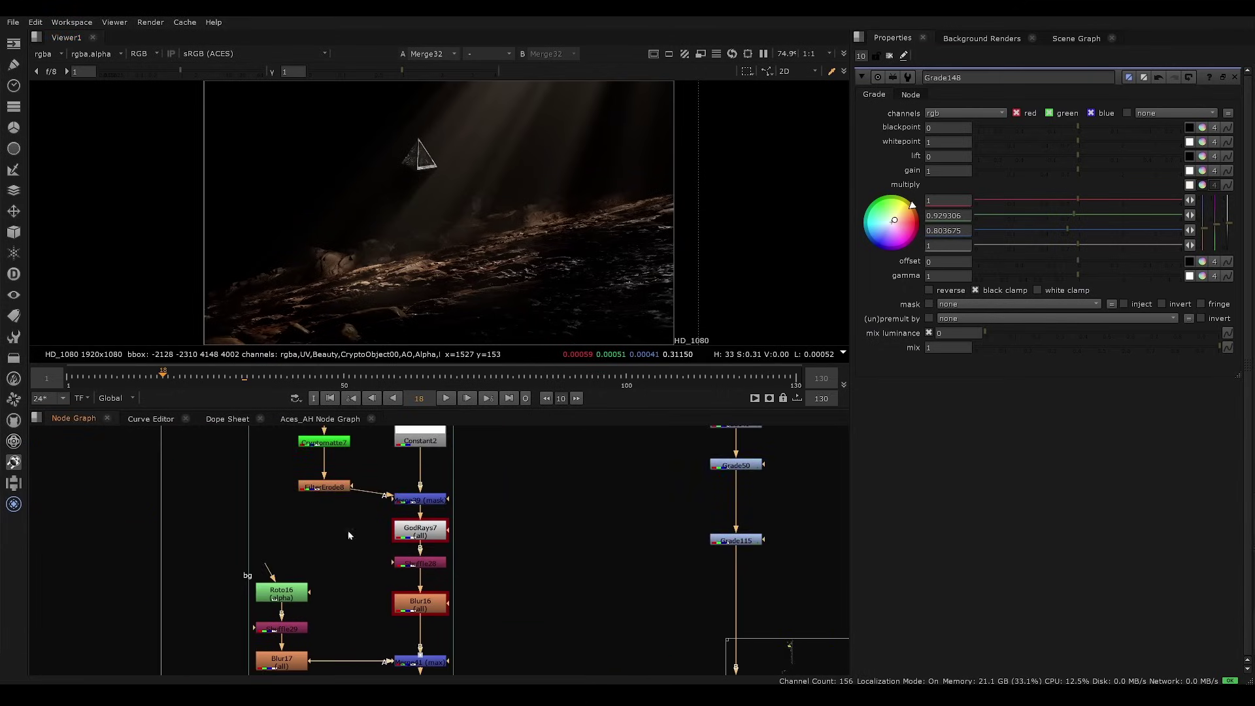
click(431, 500)
key(1)
key(1)
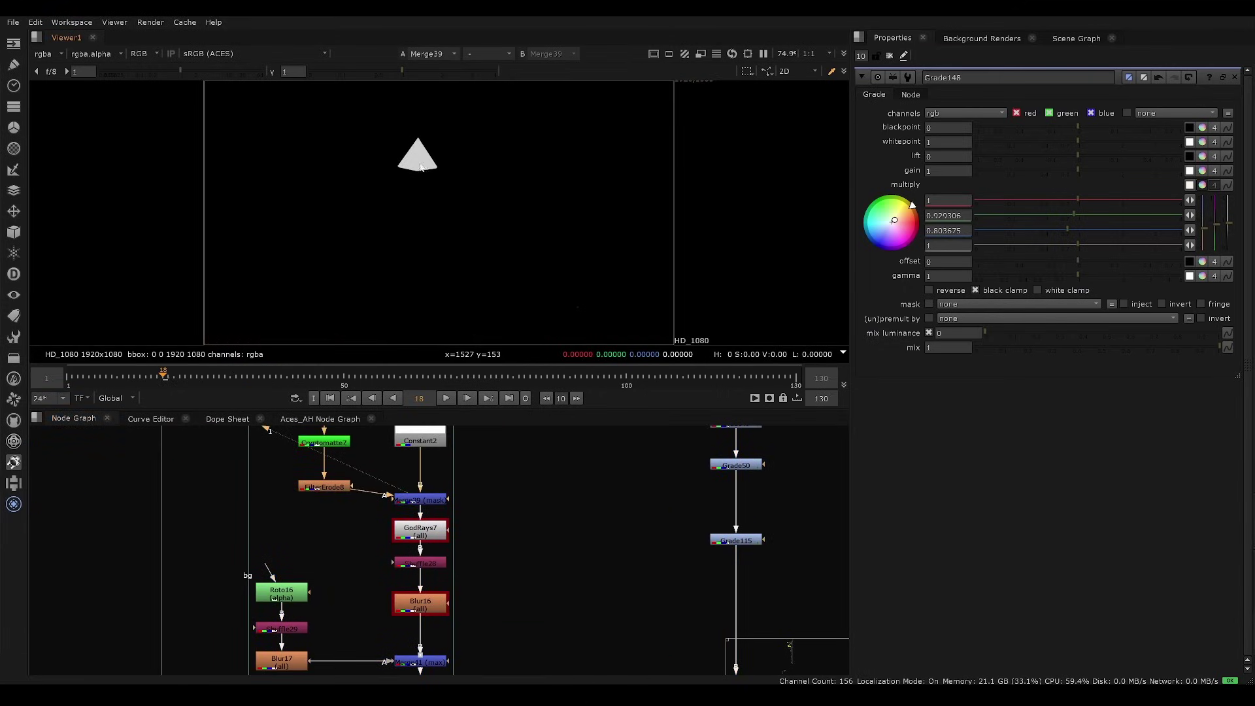
click(428, 530)
key(1)
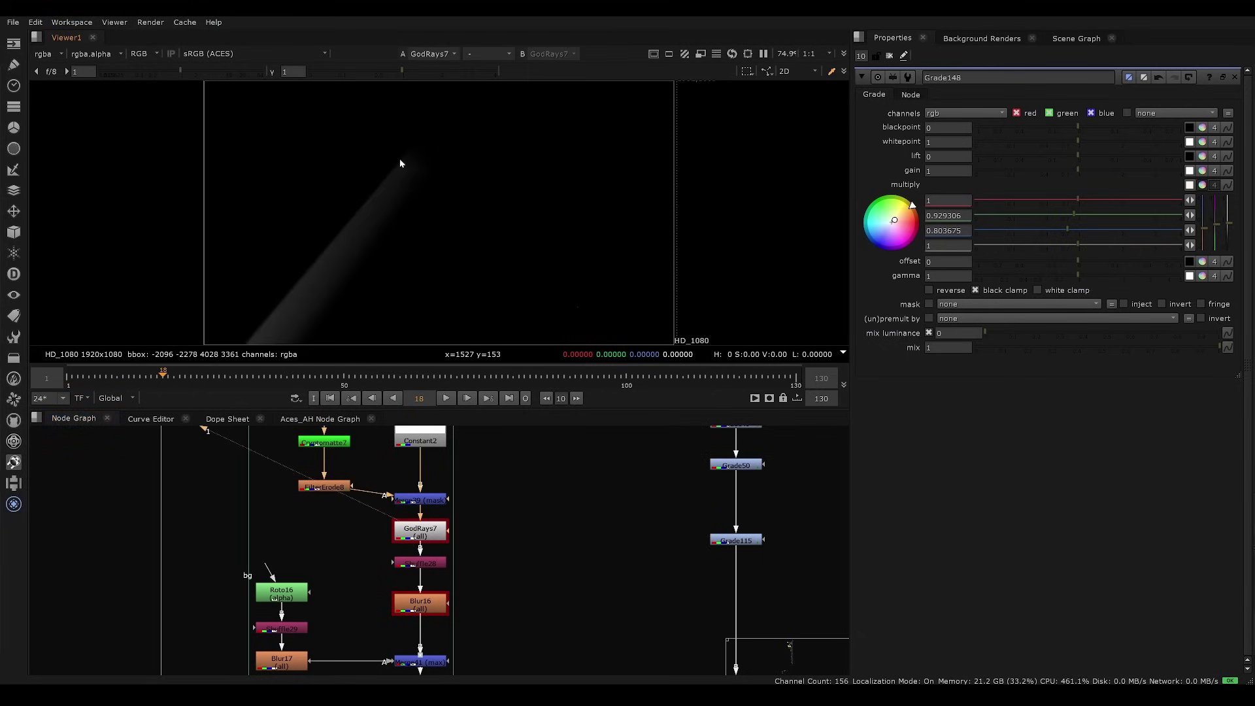
middle_drag(428, 593, 408, 499)
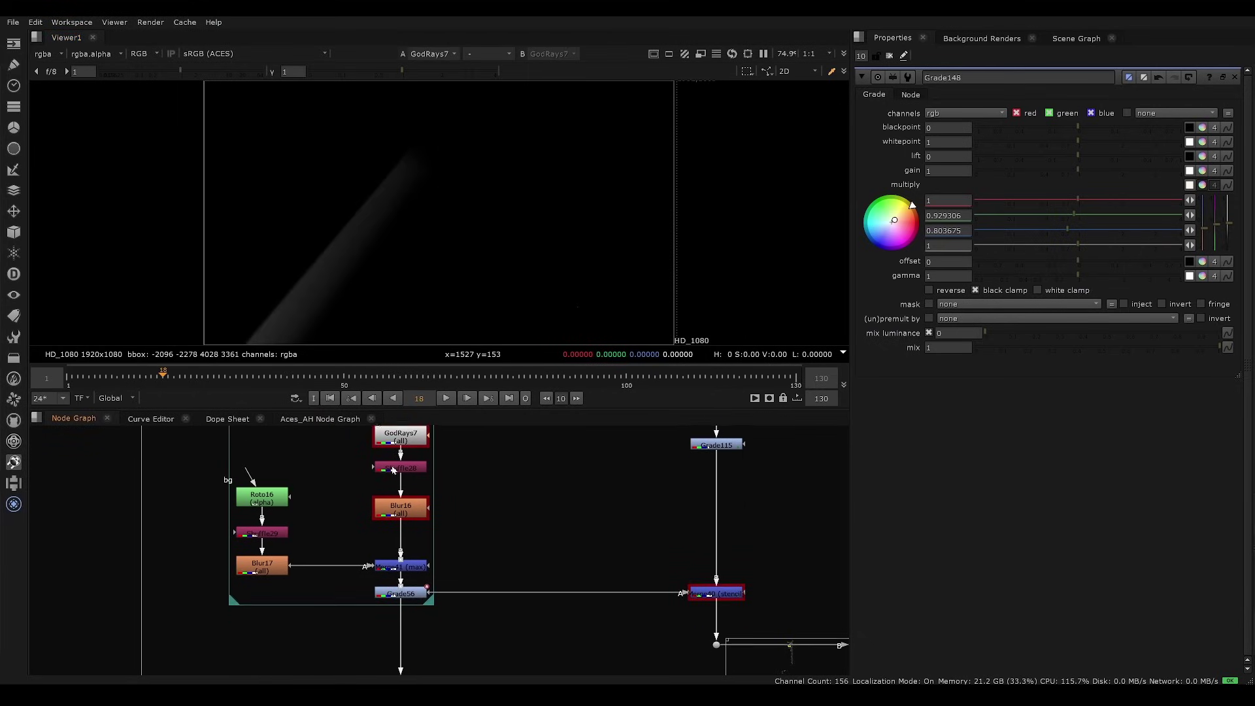
click(400, 567)
key(1)
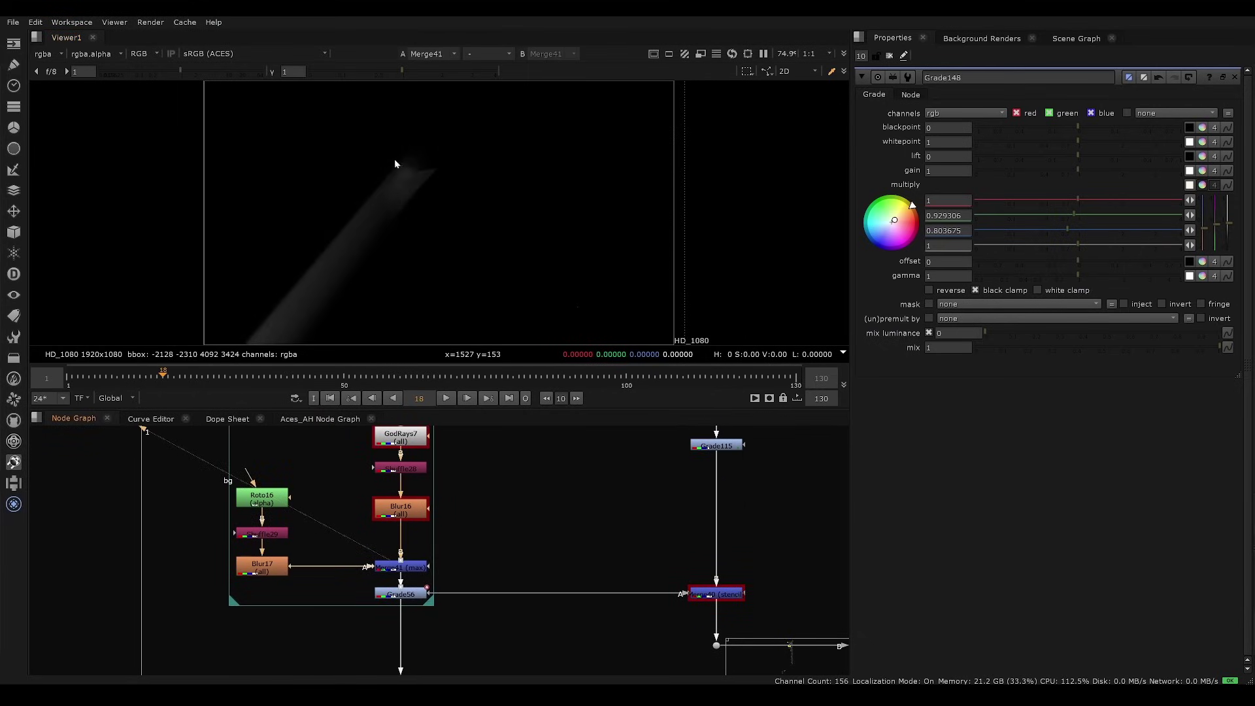
View the stencil Merge that cuts the pyramid's shadow from the rays, and the Merge combining the rays with the render.
middle_drag(817, 543, 571, 489)
click(461, 540)
key(1)
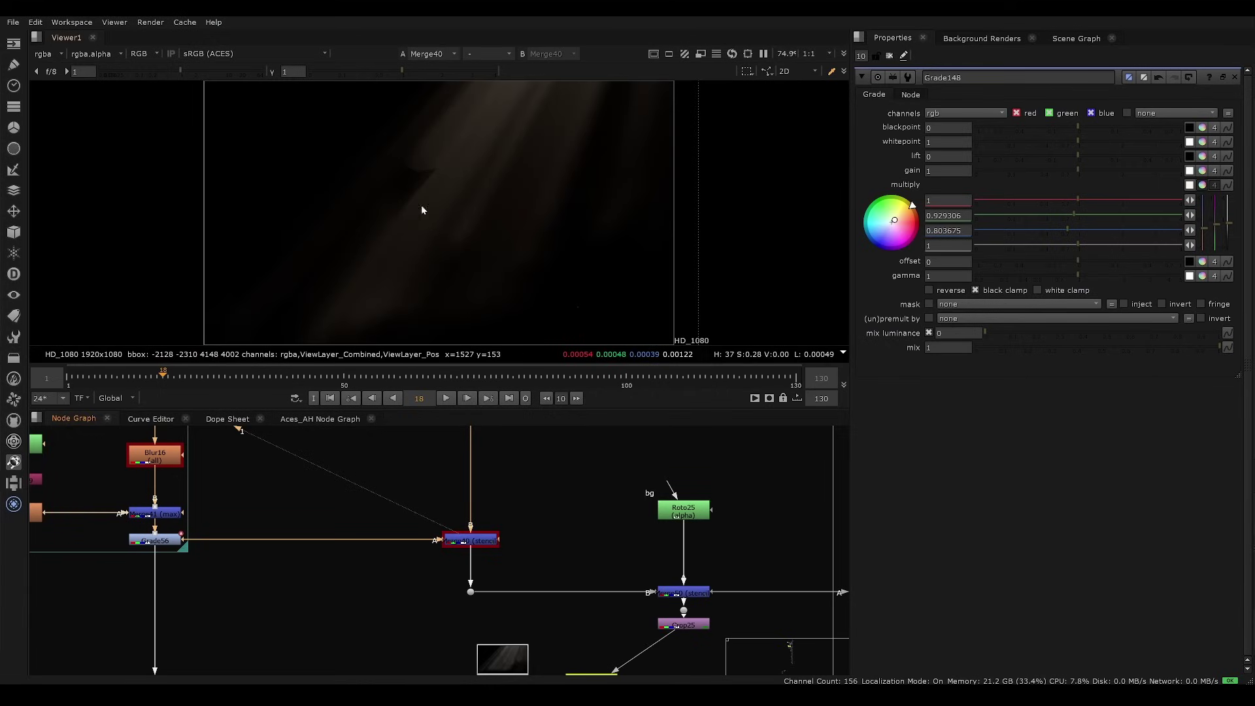
middle_drag(664, 591, 360, 559)
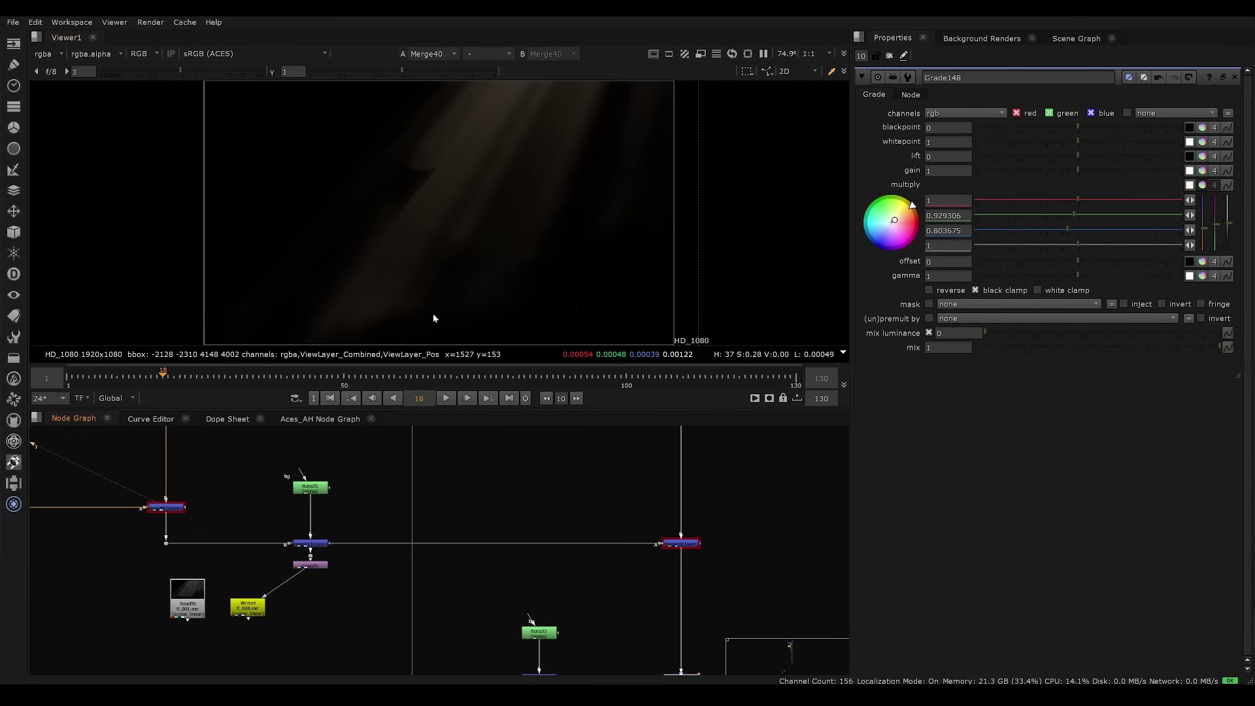
click(680, 542)
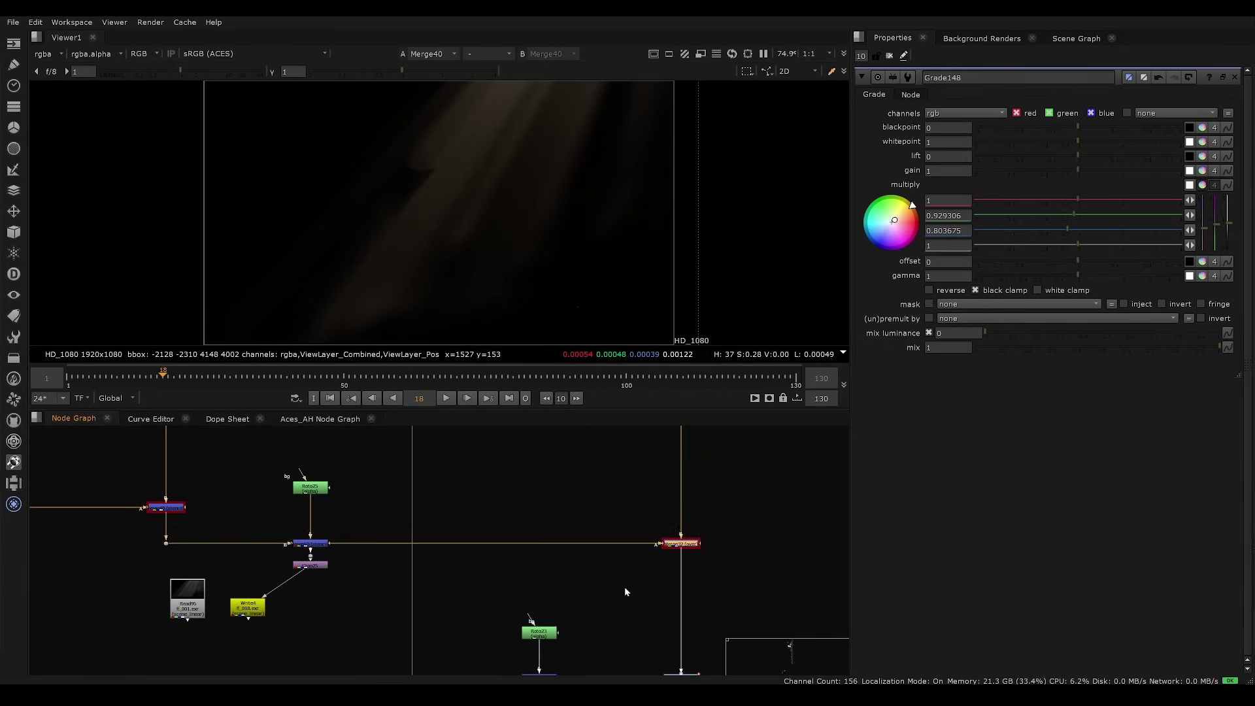
key(1)
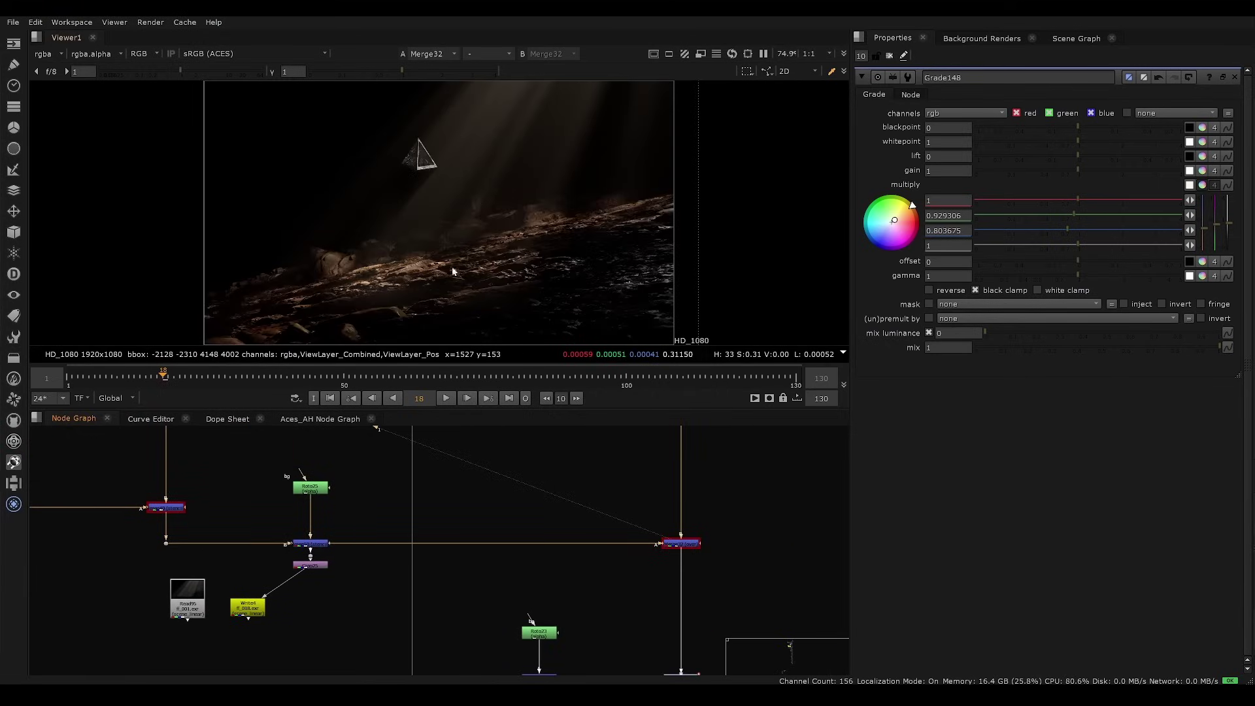
Try the stencil Merge's mix at 0.55 and at 0 to compare the pyramid's shadow in the rays, and return it to 1.
middle_drag(269, 500, 439, 491)
scroll(392, 504, up, 2)
click(321, 499)
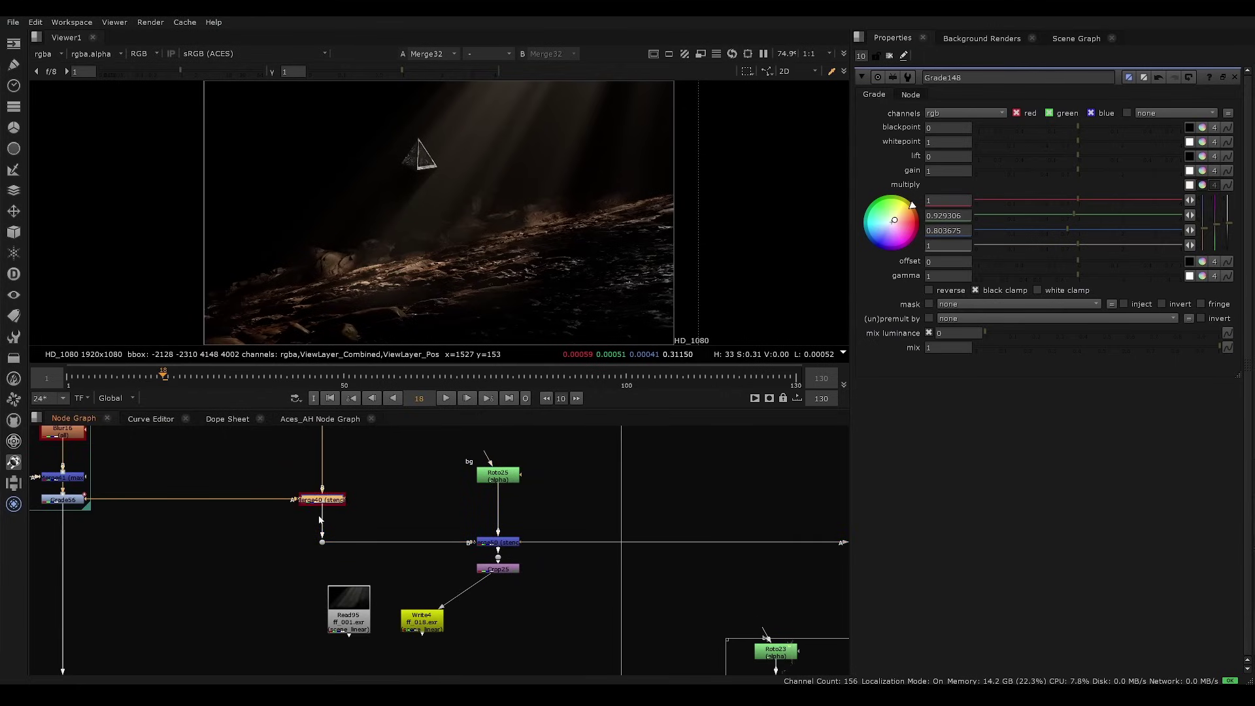
double_click(338, 503)
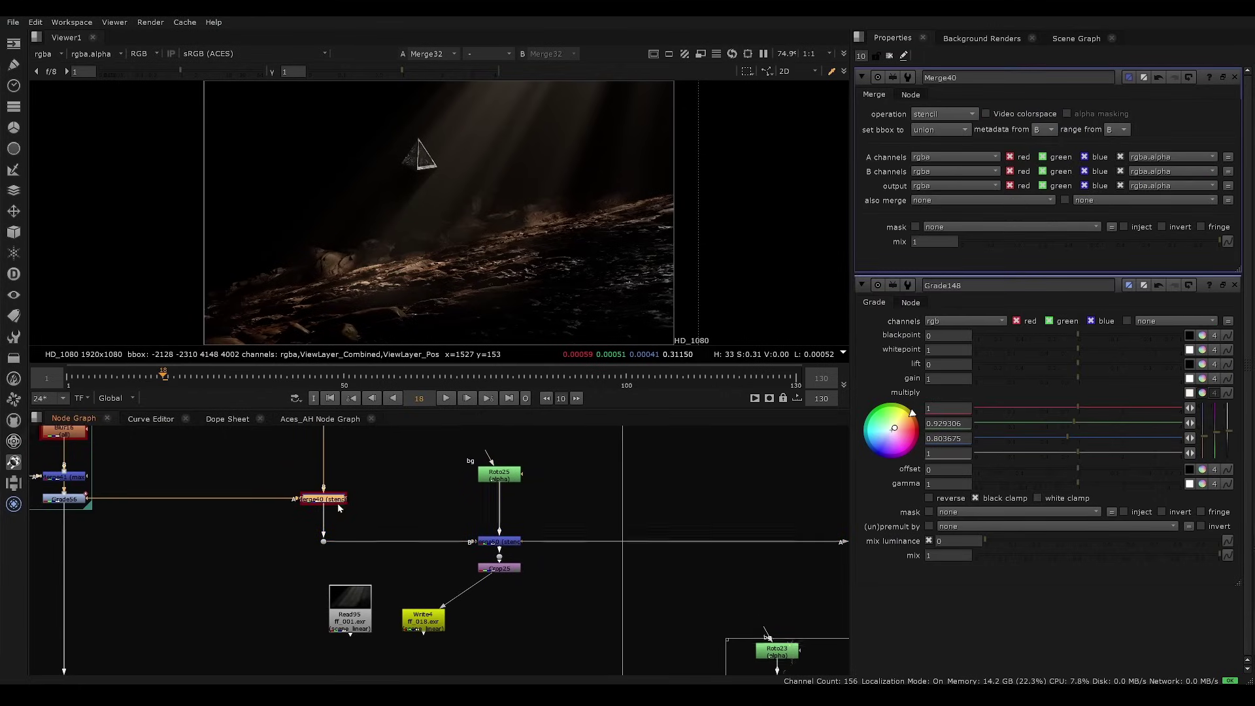
middle_drag(342, 500, 376, 475)
scroll(377, 475, up, 2)
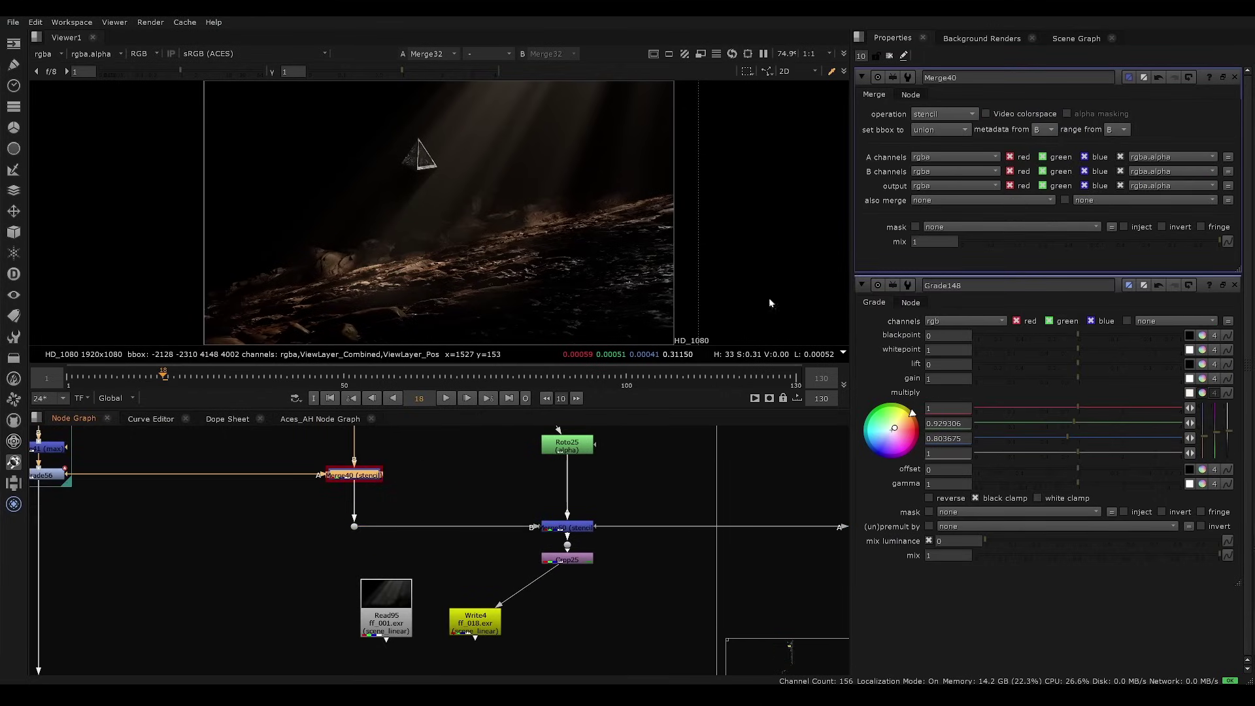
click(1101, 241)
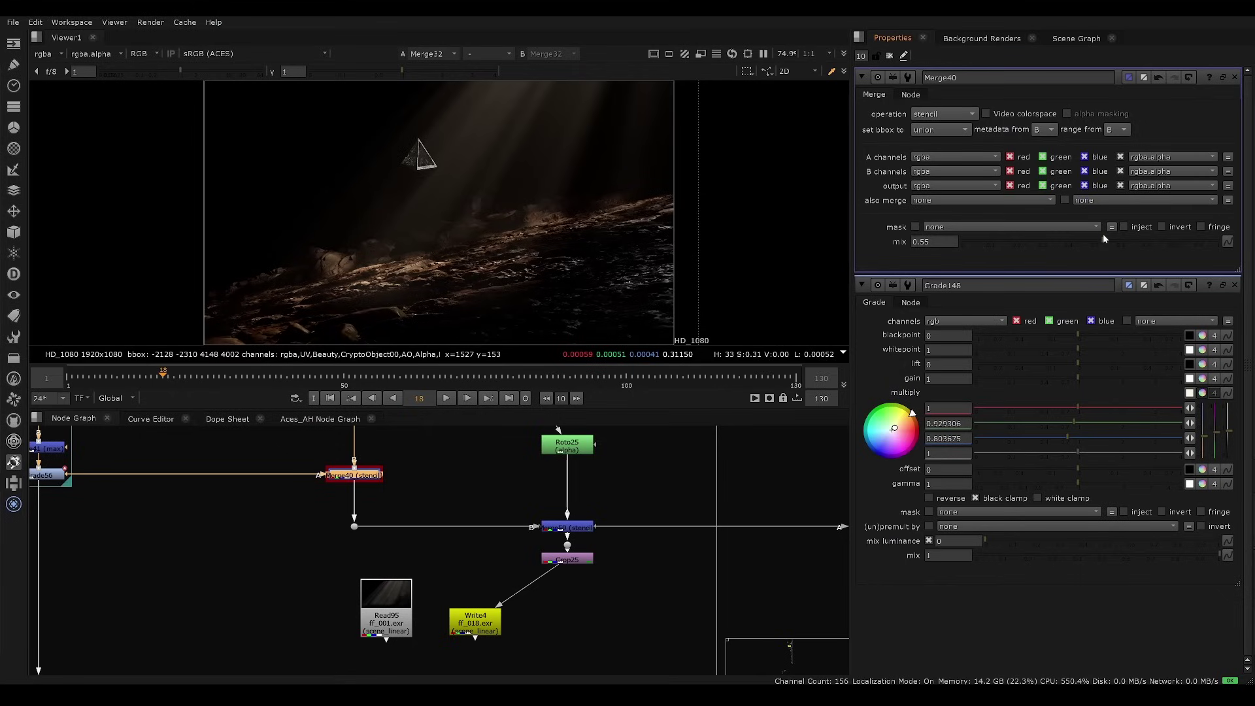
key(ctrl+z)
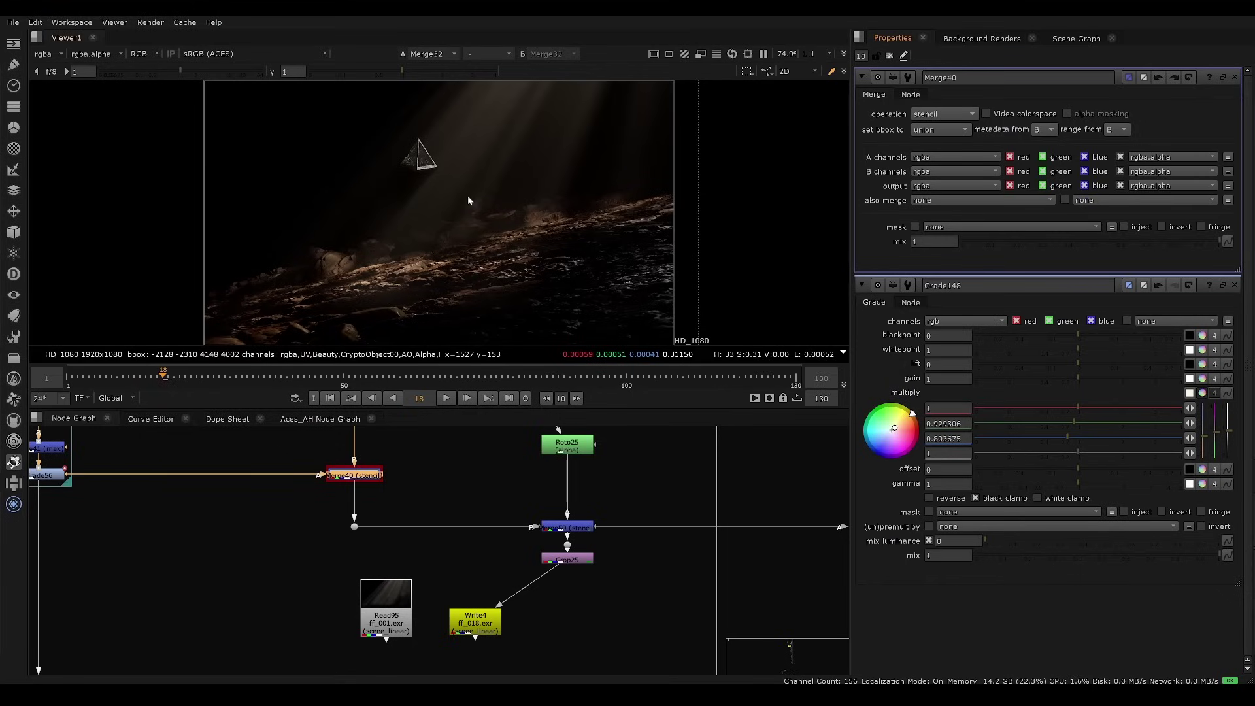
drag(1009, 243, 913, 244)
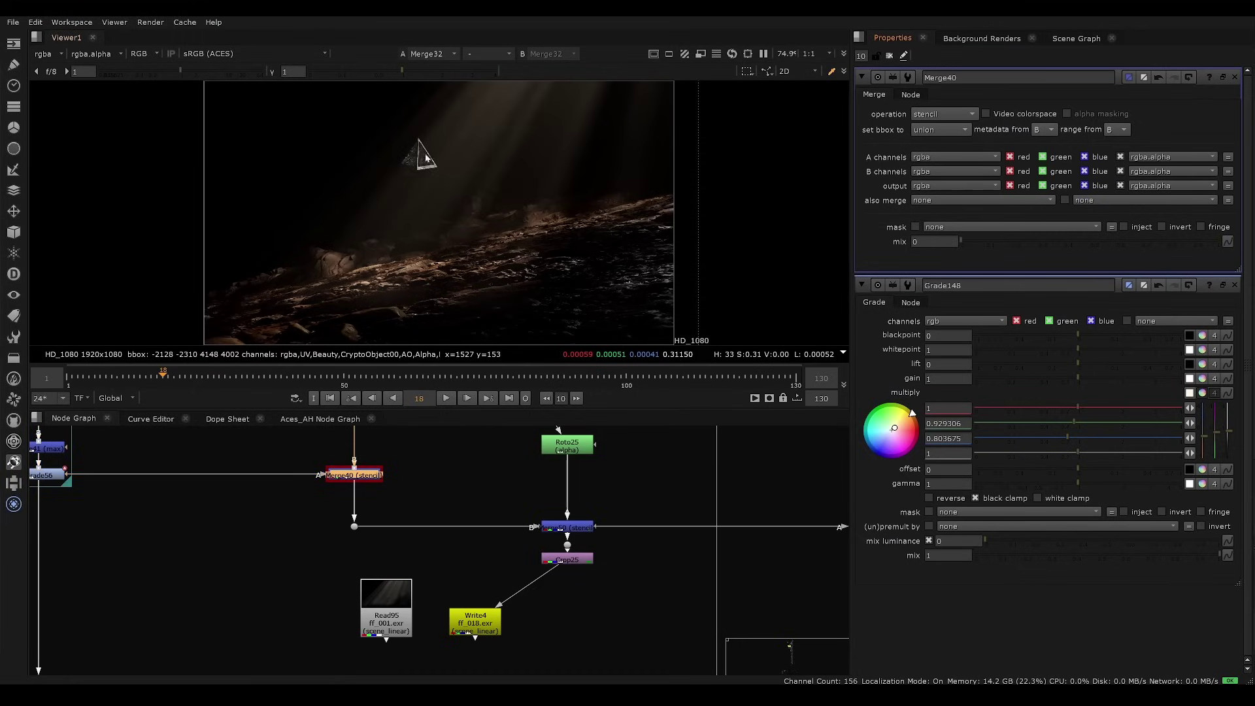
drag(994, 243, 1221, 242)
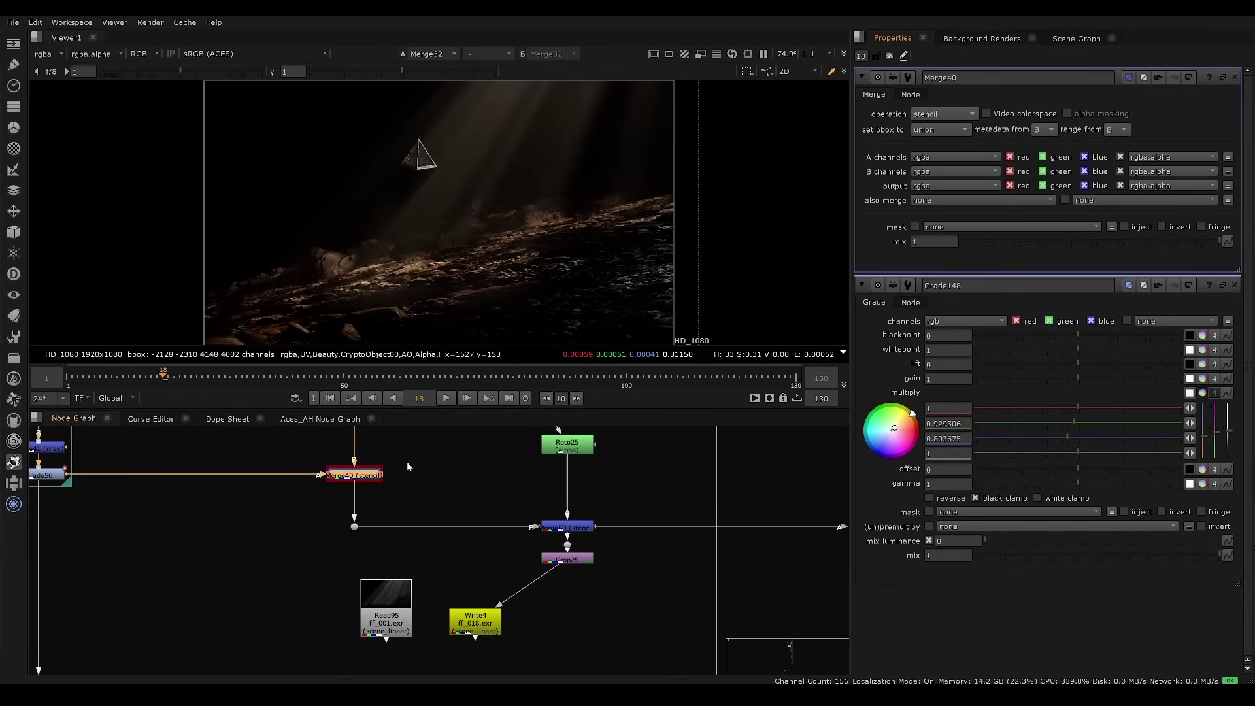
Examine the dust backdrop's branches and where they merge into the main pipe, in an enlarged node graph.
scroll(409, 468, down, 10)
middle_drag(401, 581, 293, 529)
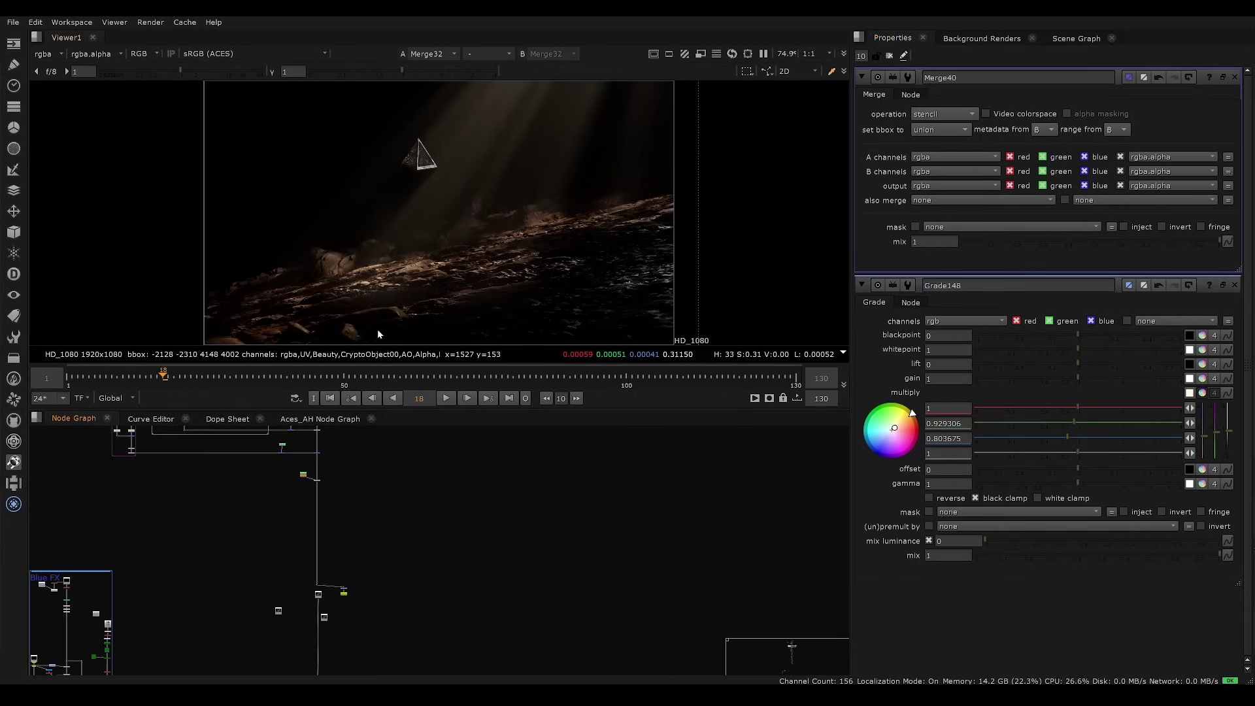
middle_drag(406, 522, 412, 469)
middle_drag(366, 628, 422, 490)
middle_drag(441, 664, 416, 575)
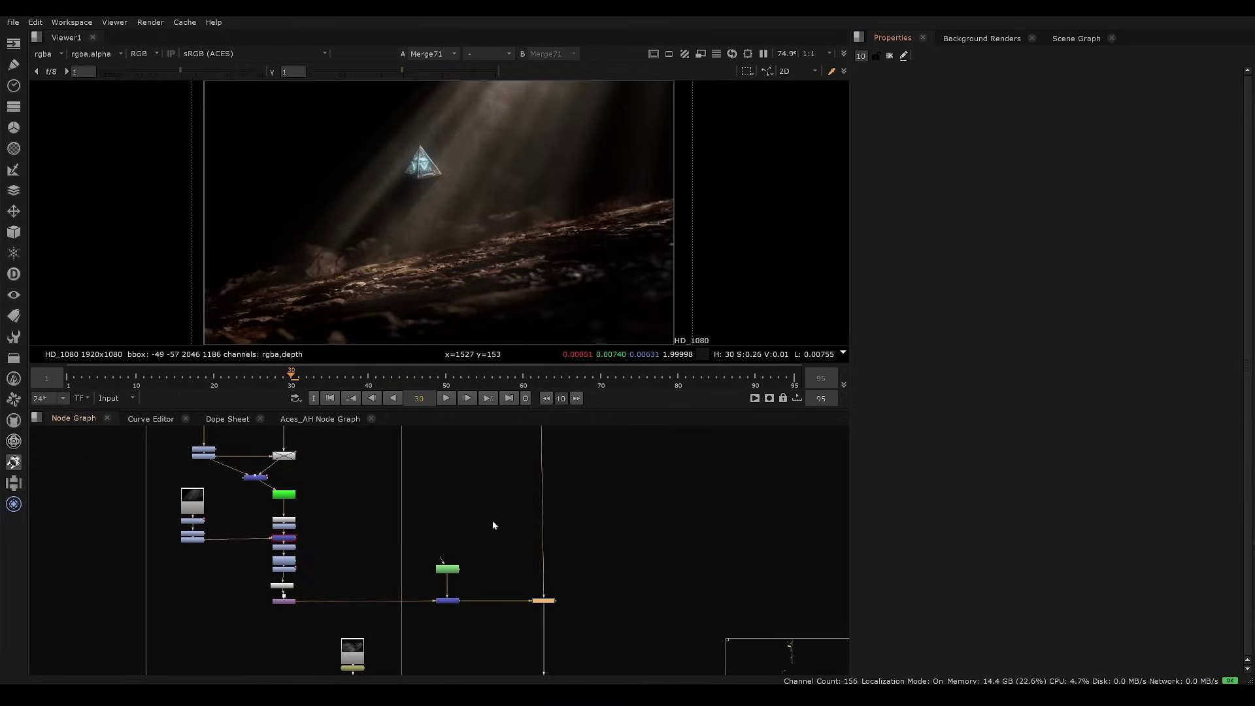
scroll(522, 542, up, 2)
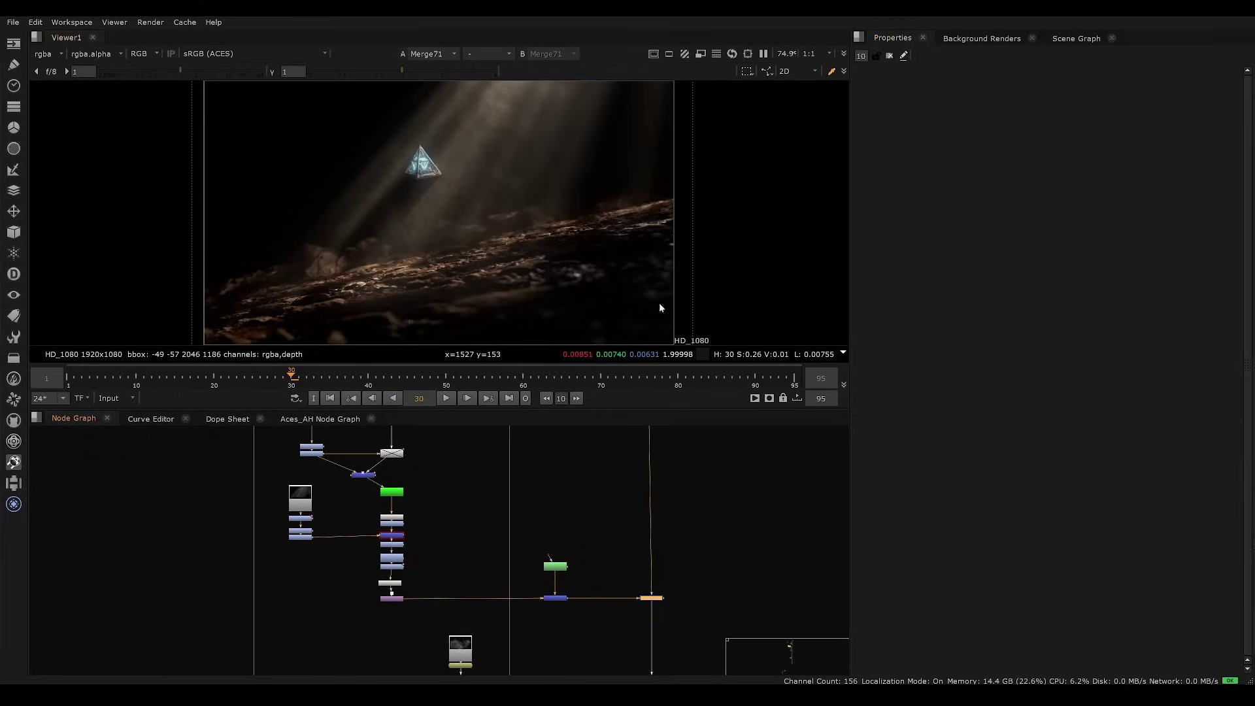
scroll(476, 571, down, 3)
key(space)
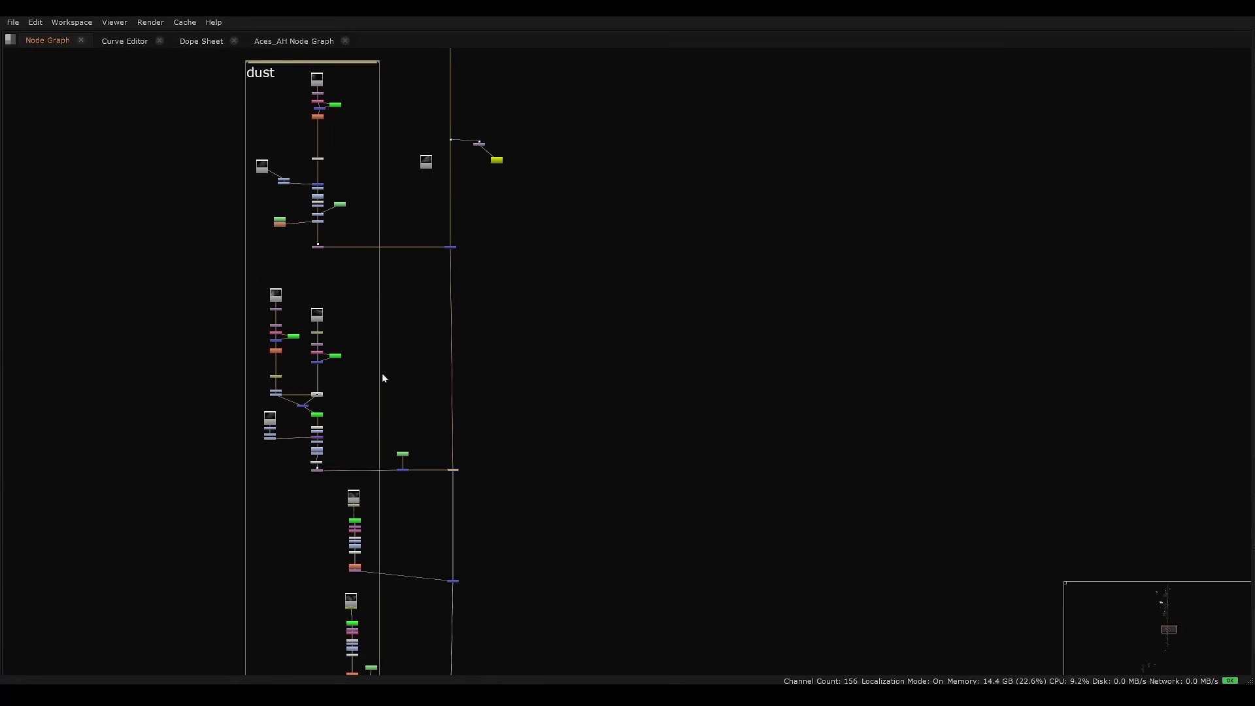
middle_drag(415, 574, 480, 287)
middle_drag(428, 521, 418, 669)
middle_drag(431, 392, 415, 616)
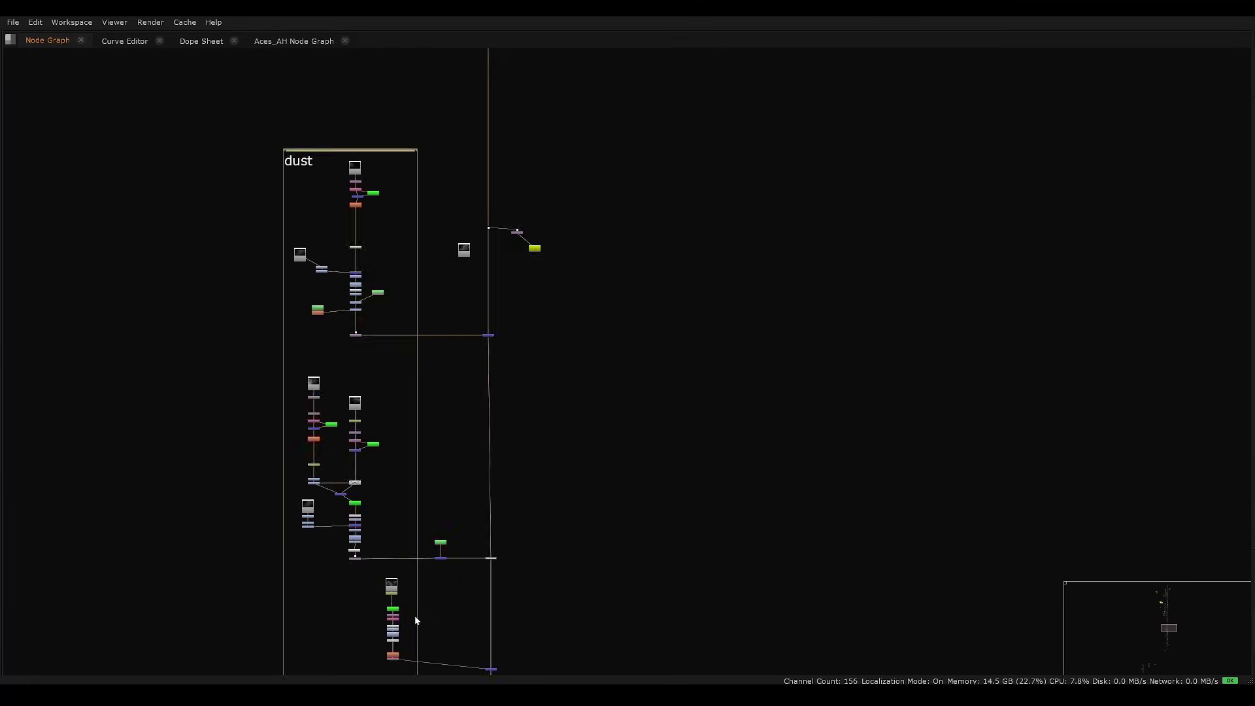
Toggle the Merge that adds the second dust branch to compare the shot with and without that dust.
key(space)
scroll(431, 587, up, 3)
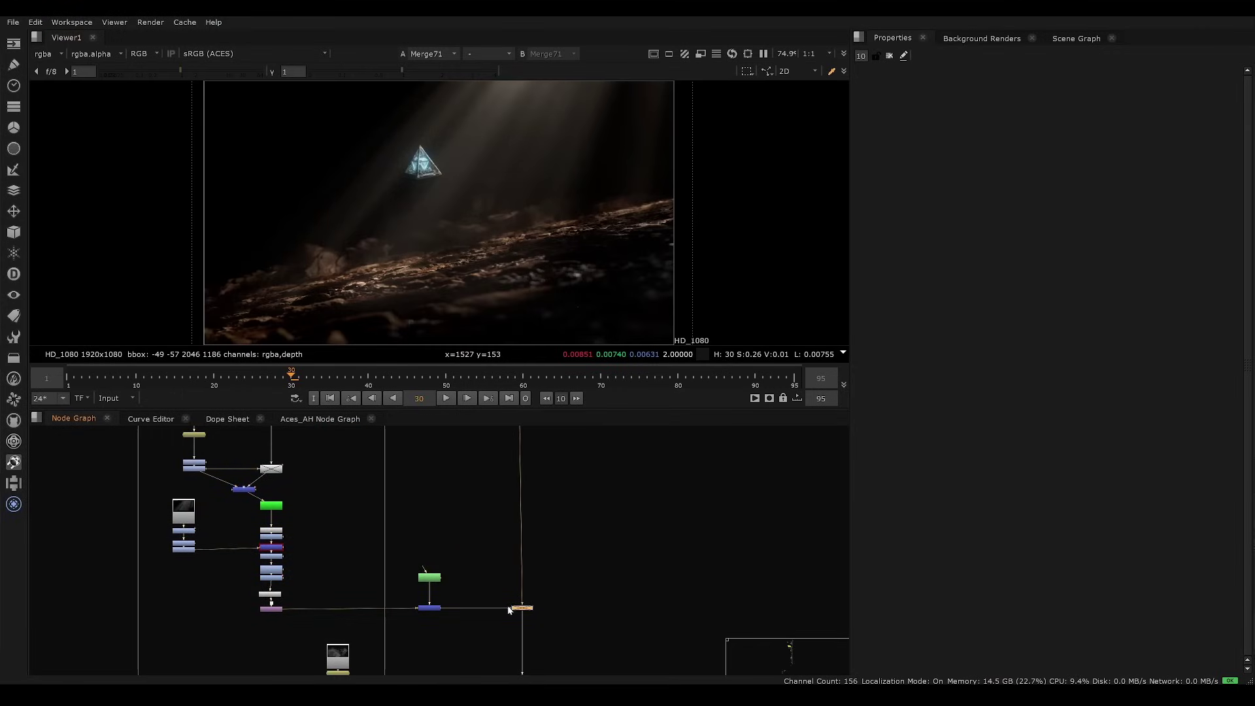
key(d)
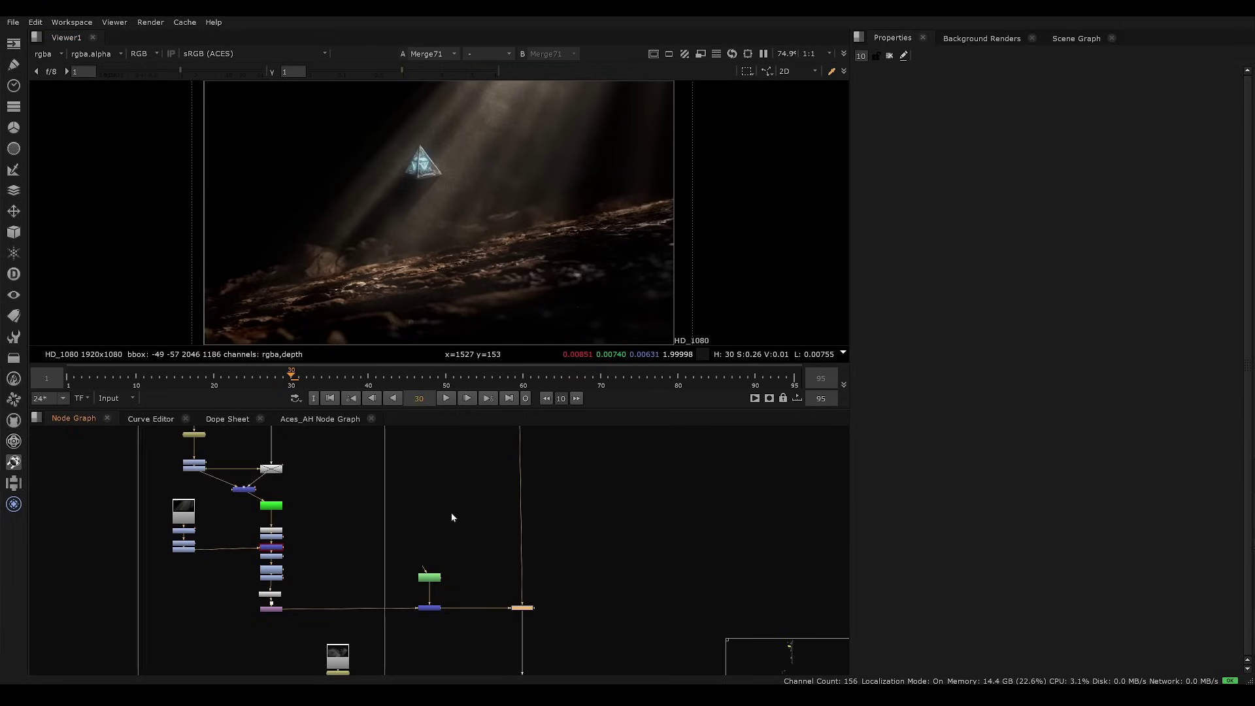
View the TimeOffset node of the dust element at the head of the upper dust branch.
middle_drag(451, 517, 499, 518)
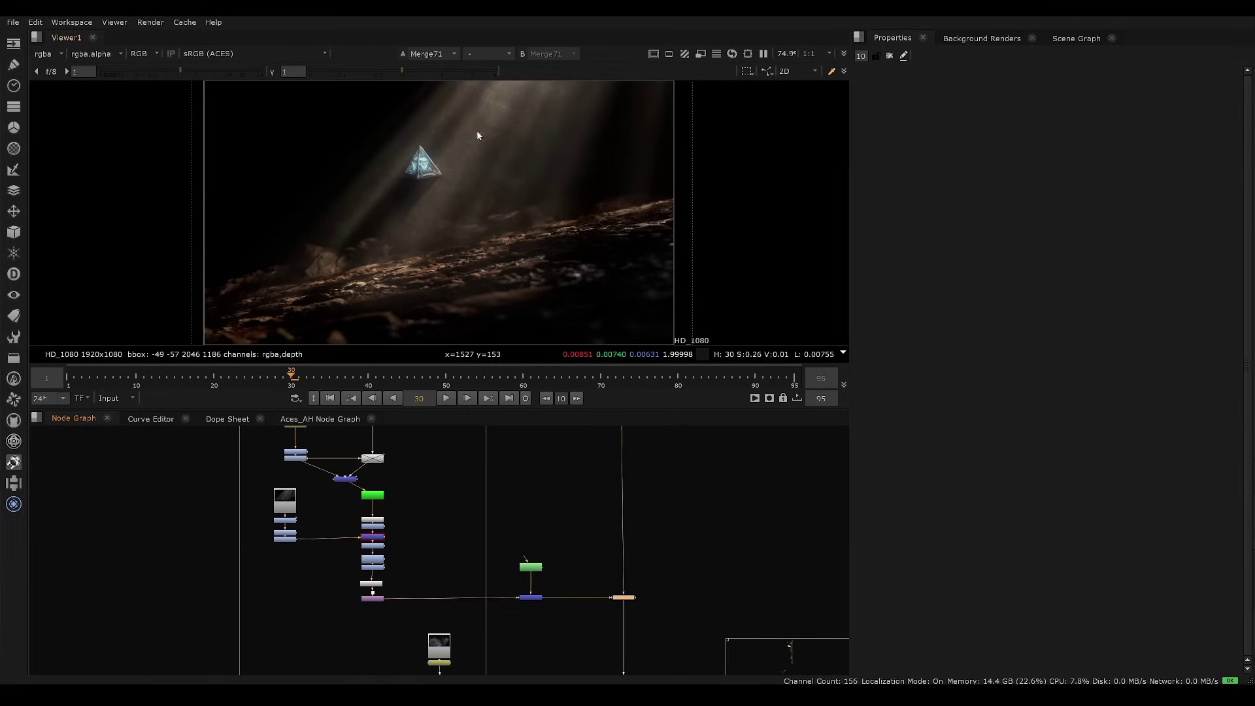
middle_drag(500, 490, 490, 586)
scroll(490, 586, down, 1)
middle_drag(424, 508, 410, 605)
scroll(396, 493, up, 3)
click(281, 484)
key(1)
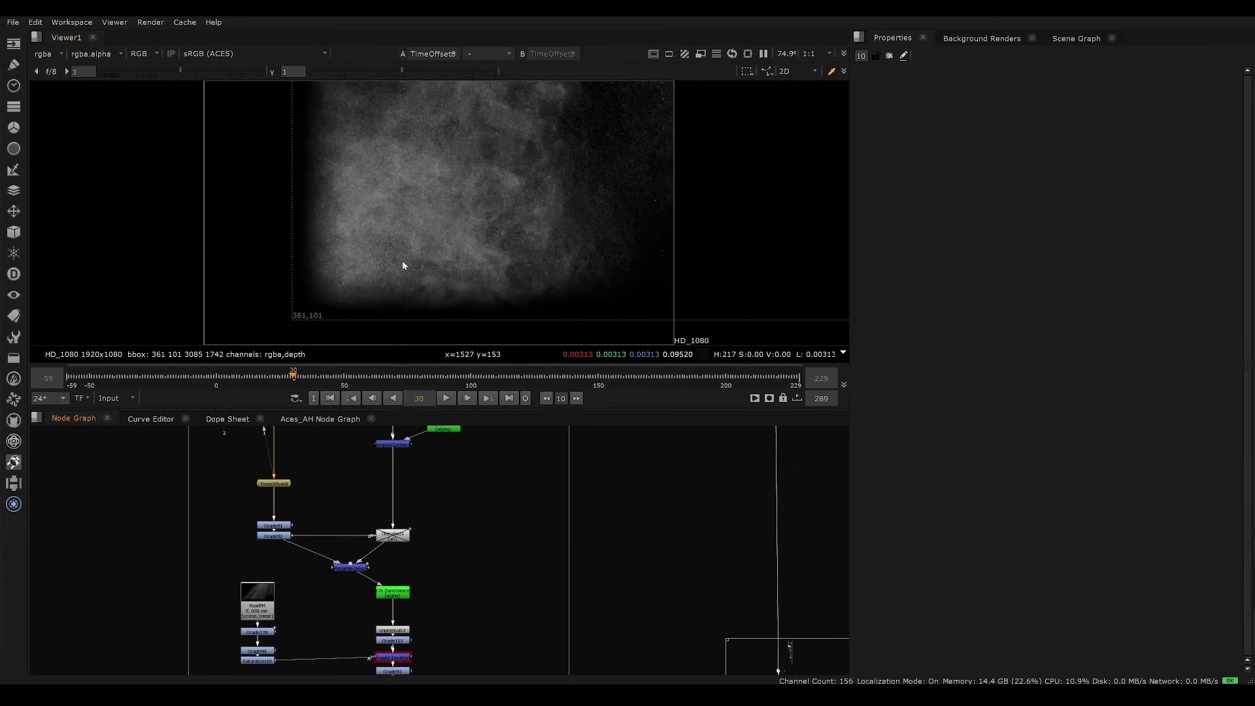
View the dust branch's Crop29 output and the Read94 light ray render that feeds its multiply Merge.
middle_drag(426, 651, 398, 510)
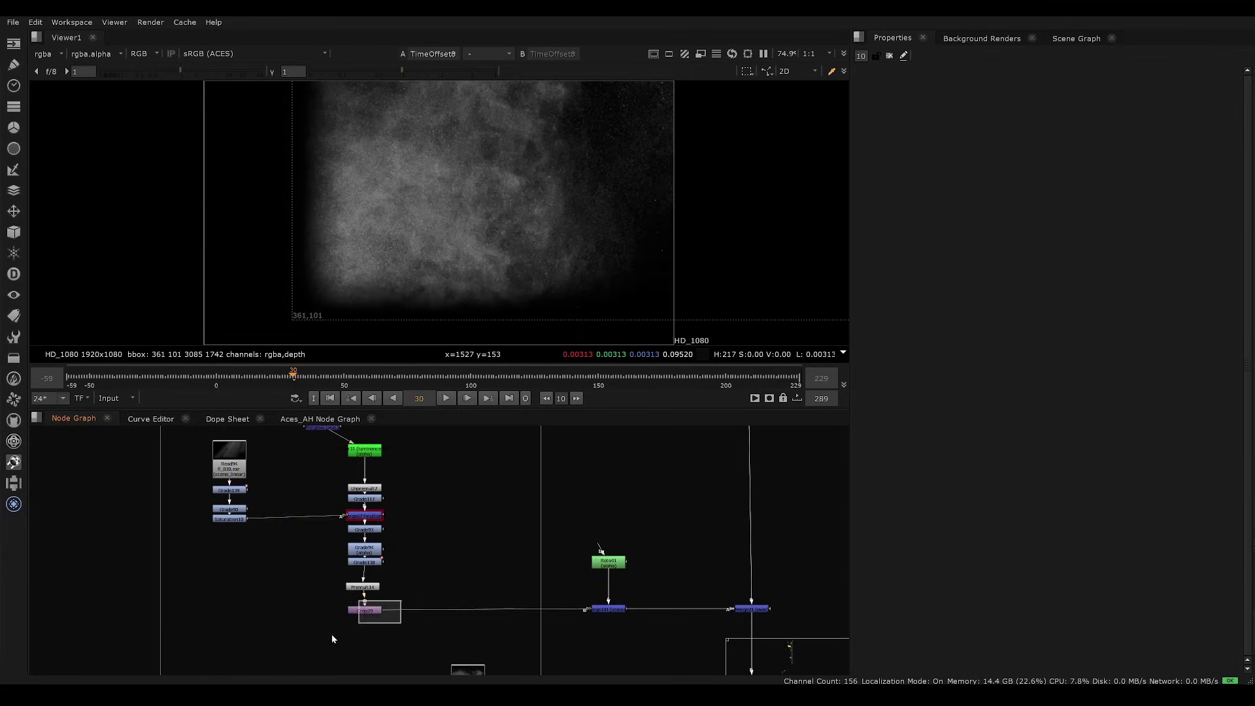
click(377, 611)
key(1)
scroll(326, 485, up, 3)
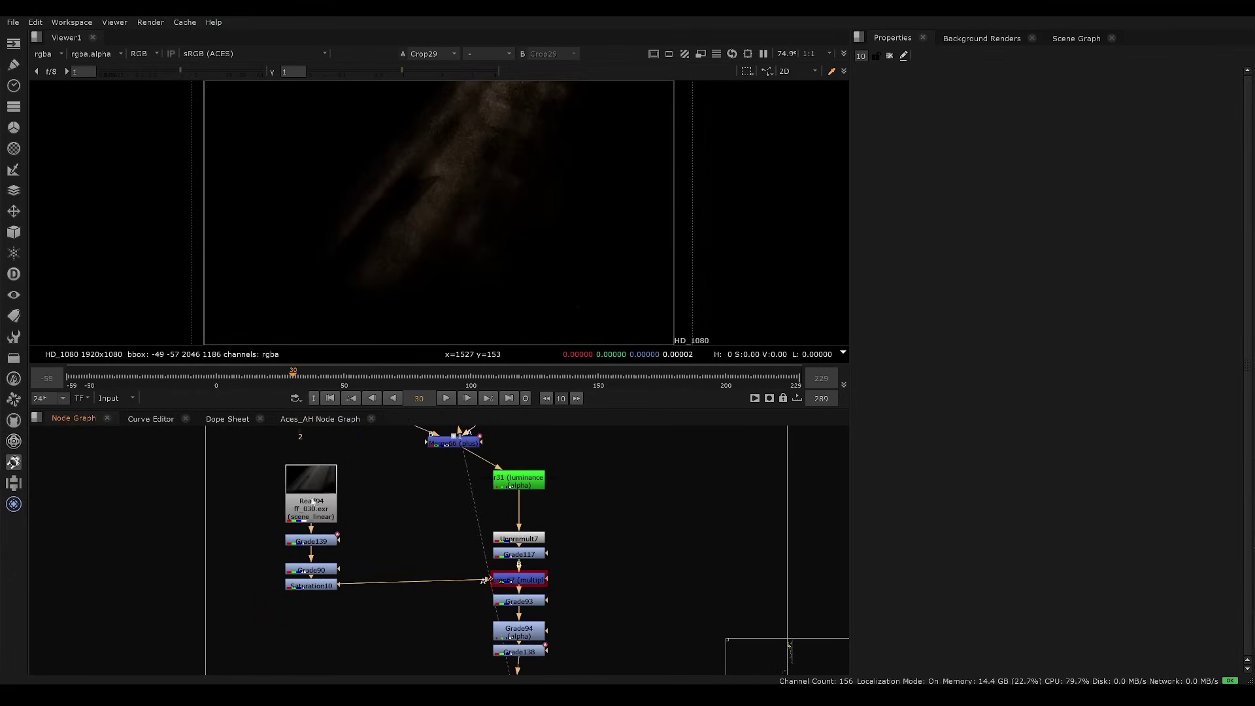
click(313, 502)
key(1)
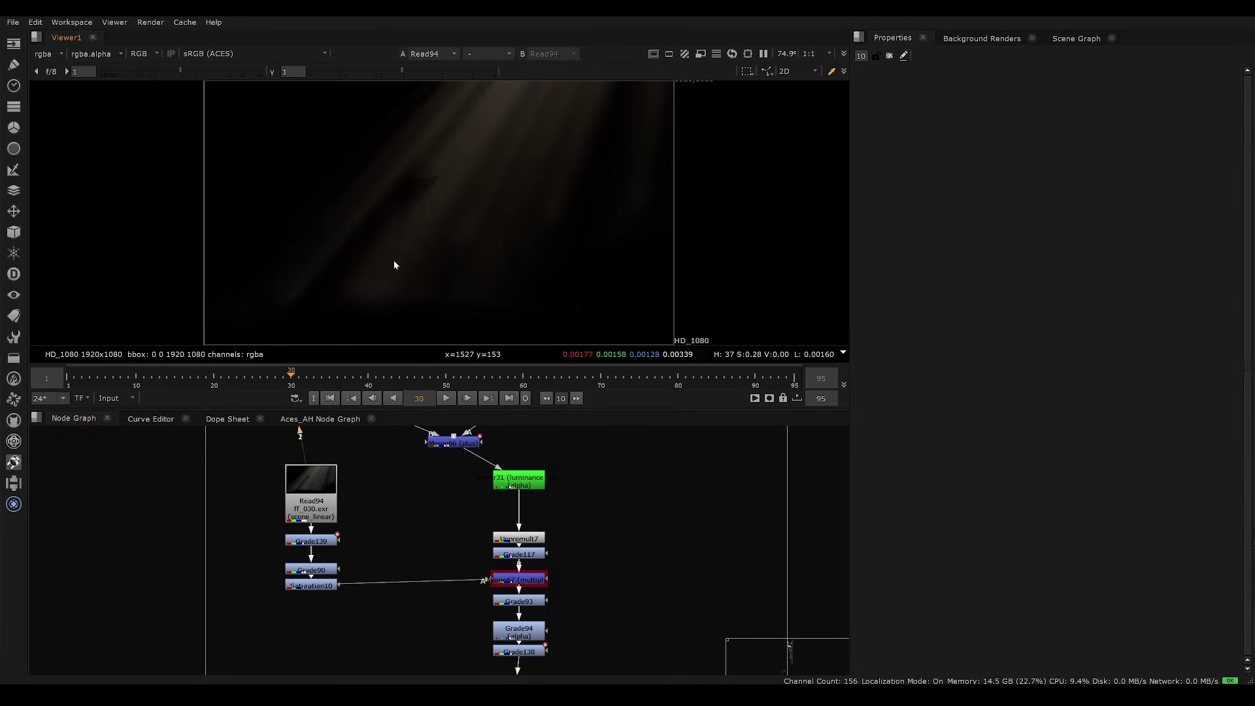
View the dust branch at Premult14 with its multiply Merge disabled and the viewer gain raised to 7.5.
click(539, 583)
middle_drag(470, 593, 390, 481)
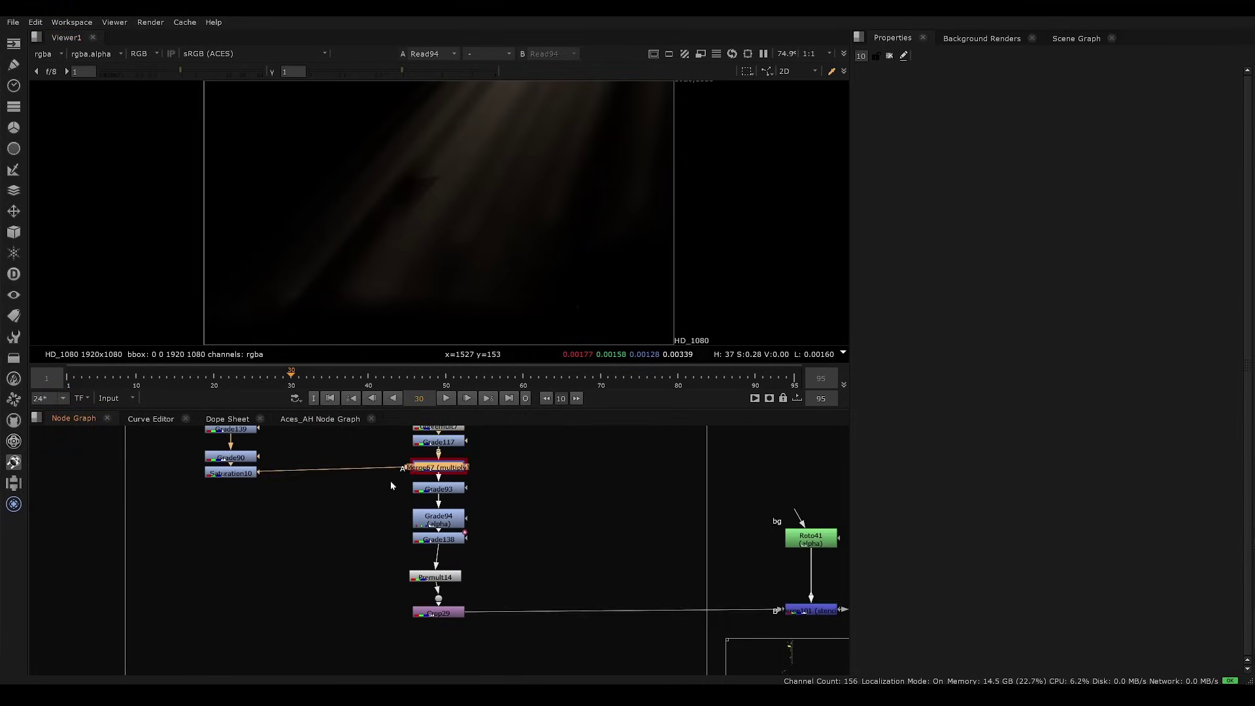
click(452, 579)
key(1)
click(461, 467)
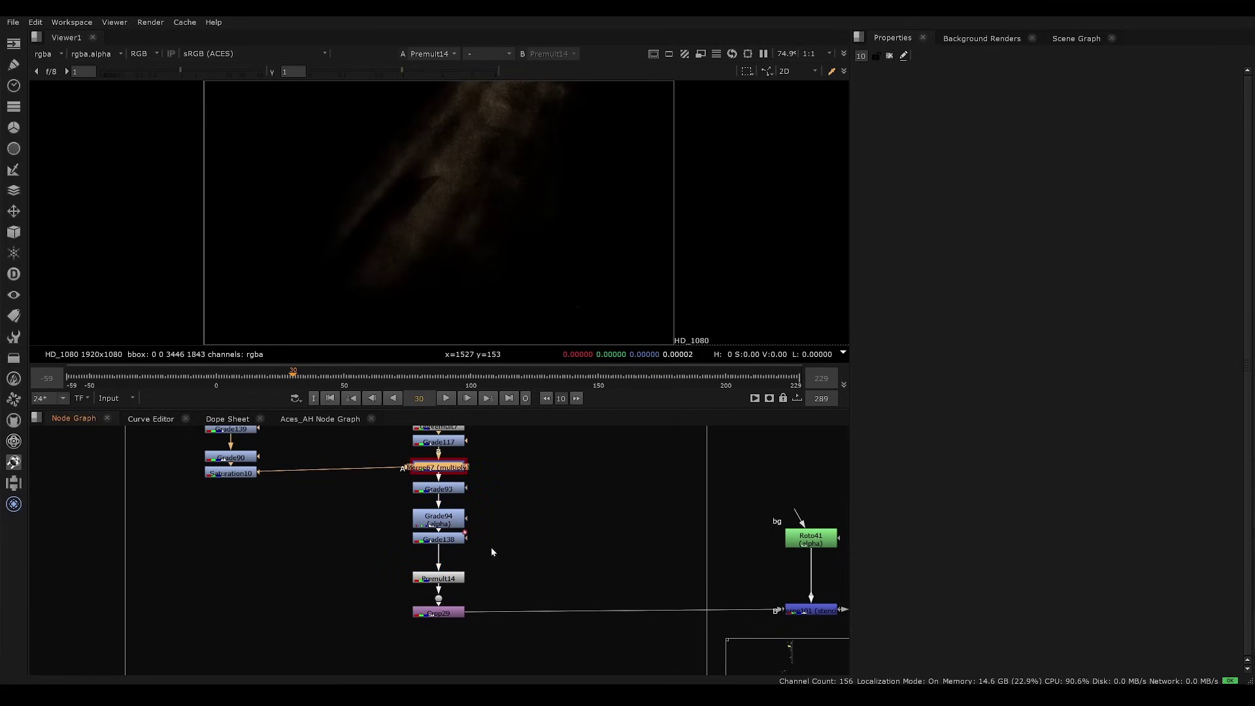
key(d)
middle_drag(433, 496, 417, 561)
click(220, 71)
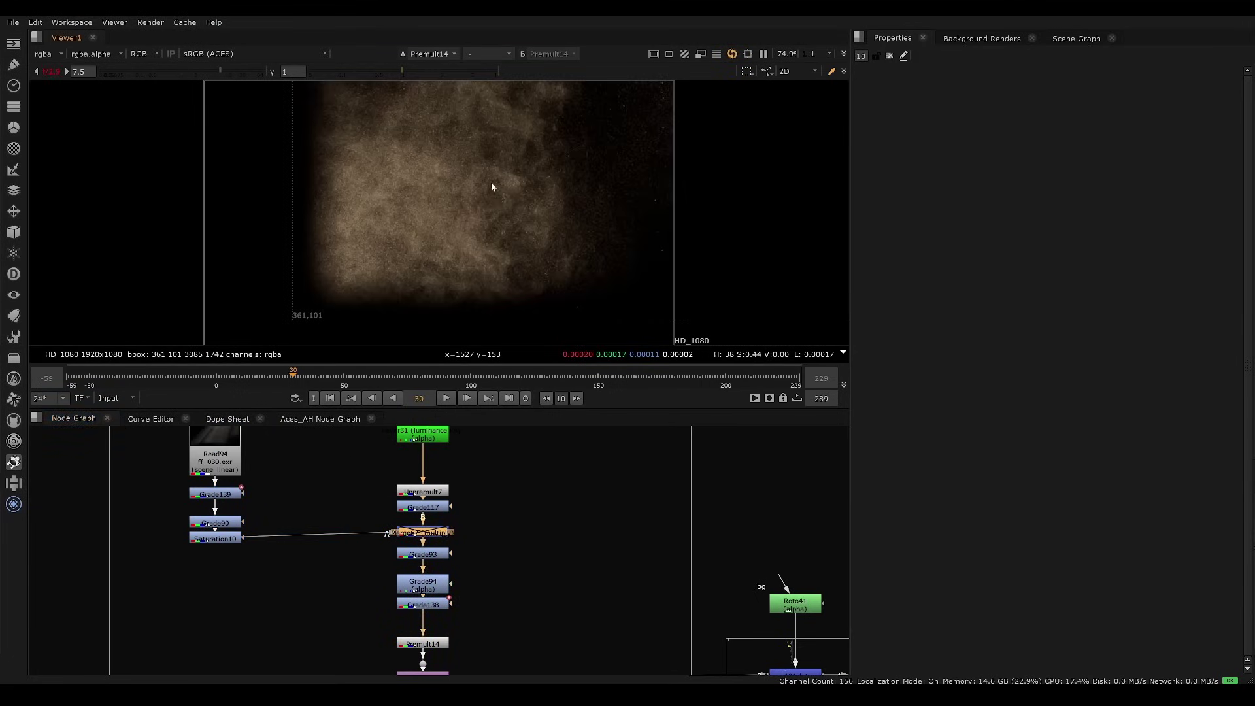
Toggle the multiply Merge to compare the dust with and without the ray mask, leave it enabled, and reset the viewer gain.
key(d)
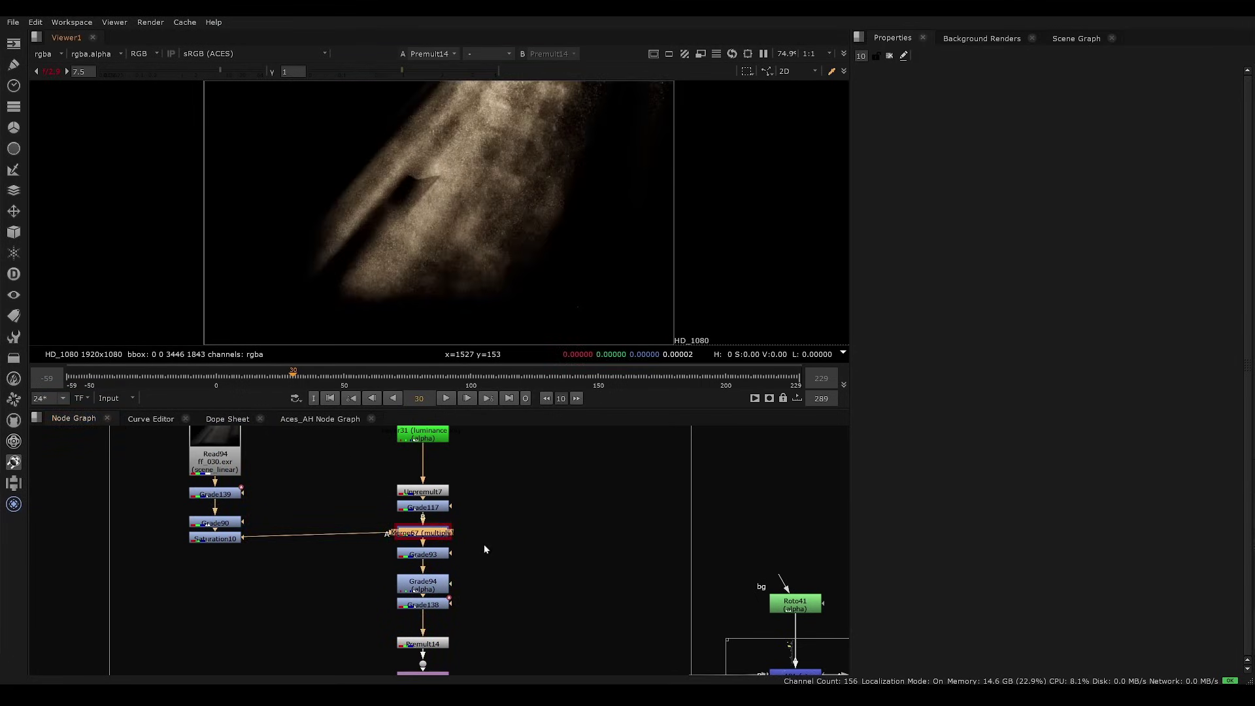
key(d)
key(d)
middle_drag(308, 490, 375, 571)
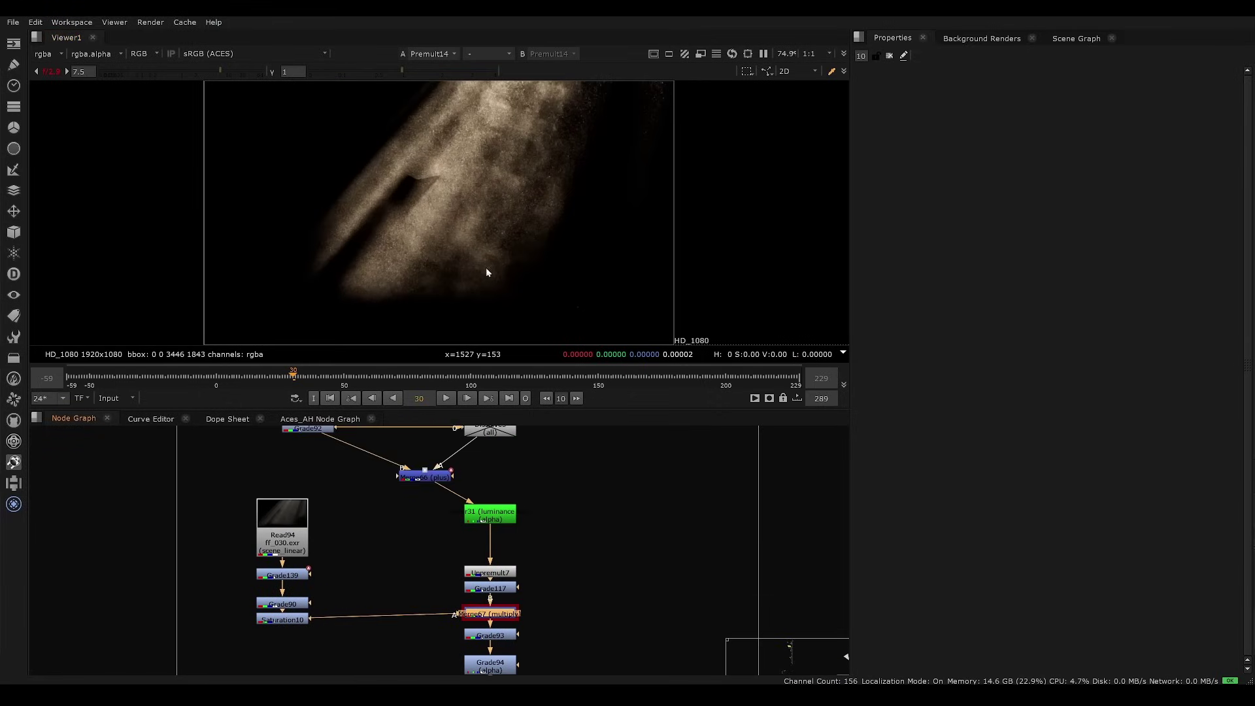
key(d)
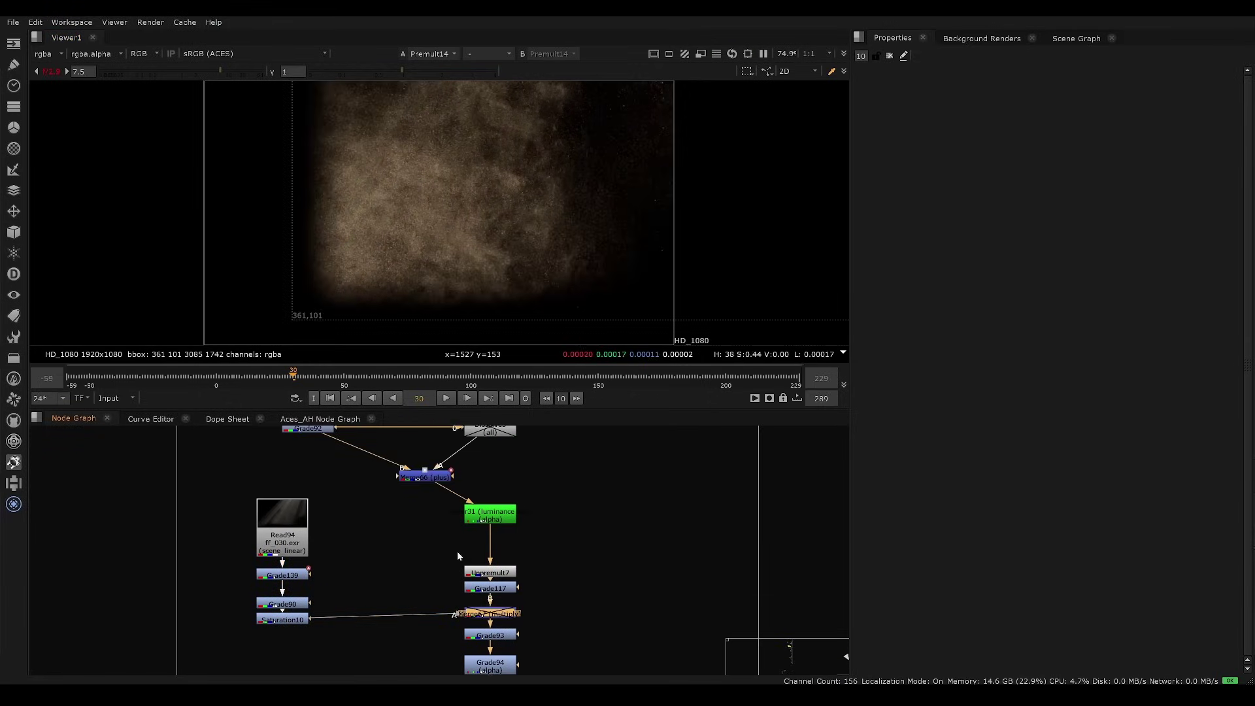
key(d)
key(d)
key(d)
click(56, 73)
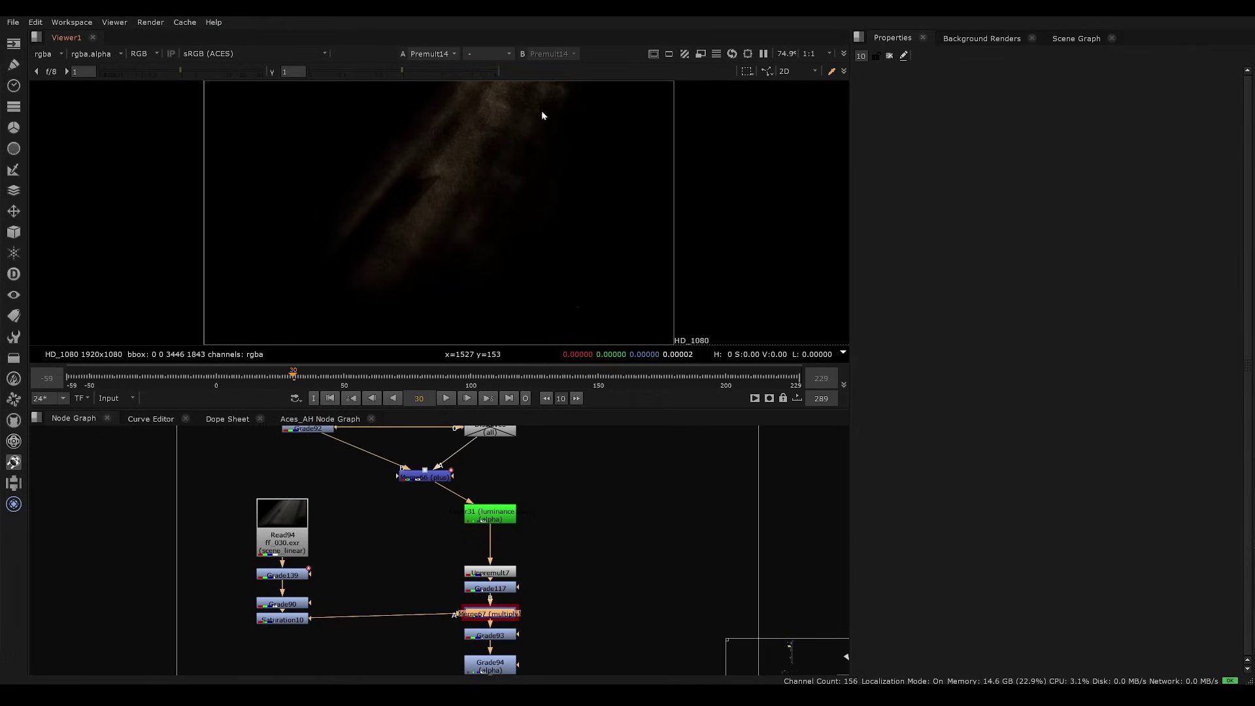
View the composite at Merge71, Merge72 and the next Merge down, where the dust branches join the main pipe.
middle_drag(471, 534, 319, 482)
scroll(467, 510, down, 6)
click(490, 545)
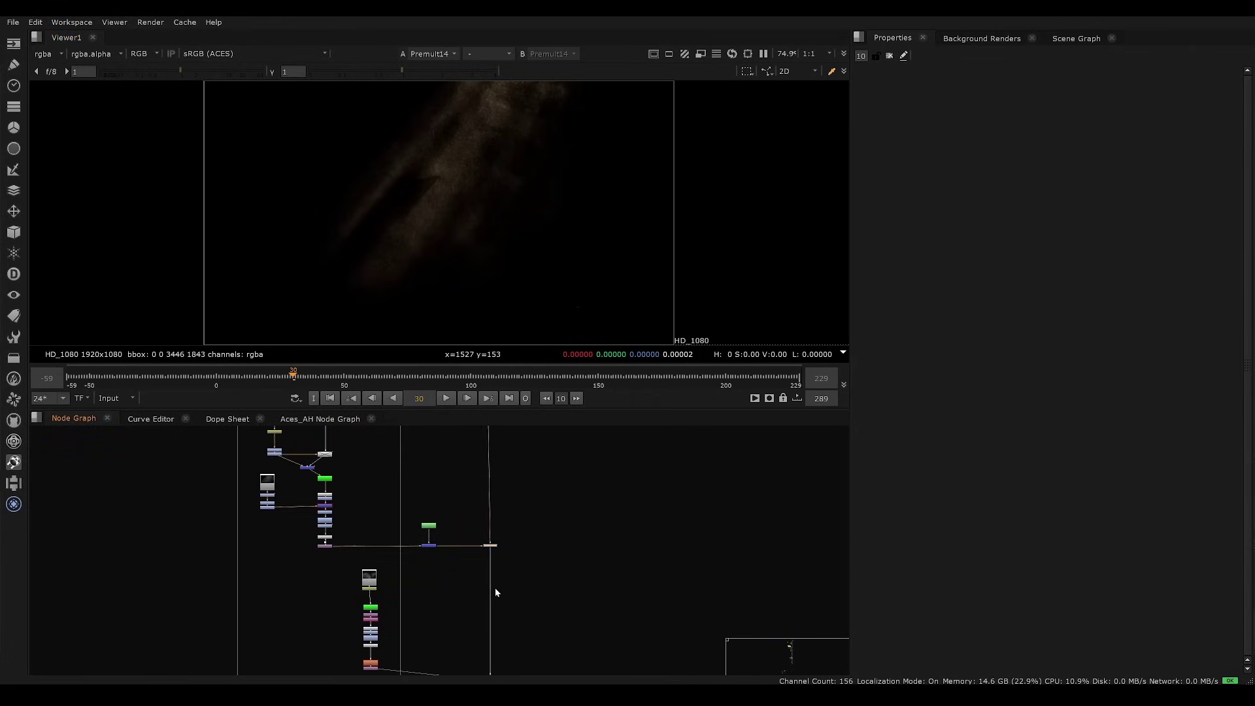
key(1)
click(480, 601)
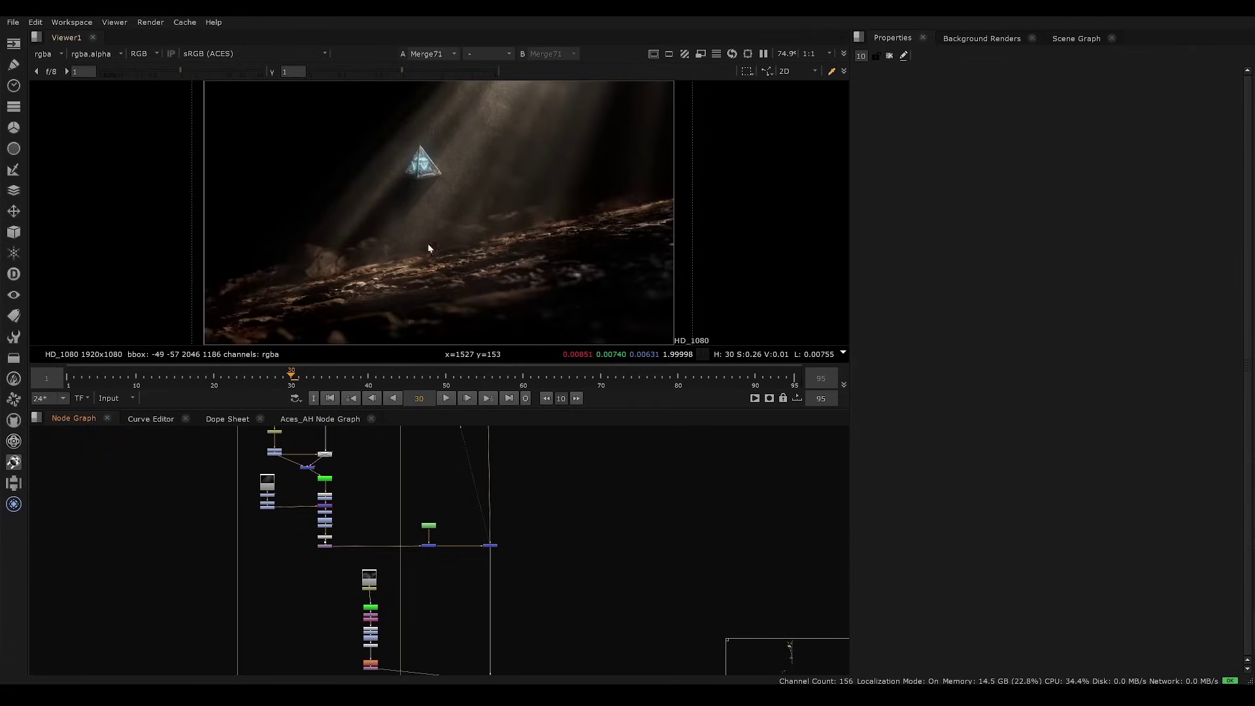
middle_drag(447, 671, 457, 510)
click(500, 509)
key(1)
click(496, 633)
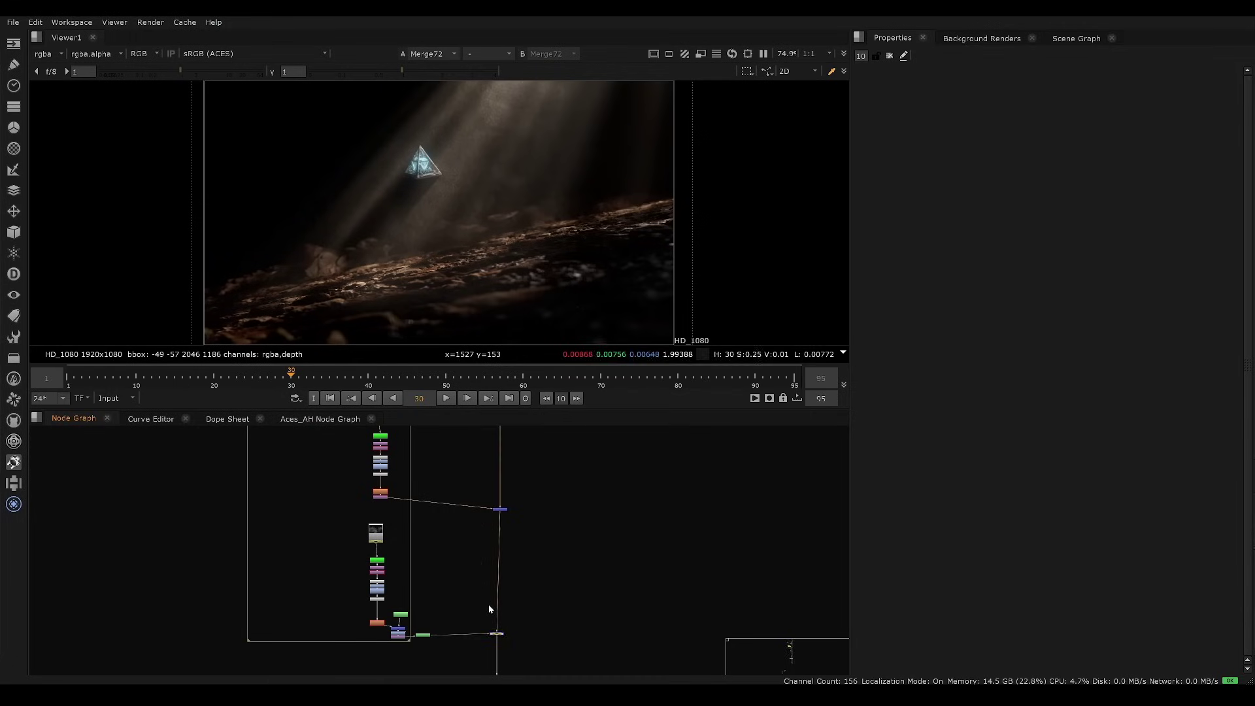
key(1)
View the composite at the next two Merges down the main pipe, below the dust backdrop.
middle_drag(482, 592, 466, 466)
middle_drag(494, 664, 495, 494)
middle_drag(481, 617, 485, 468)
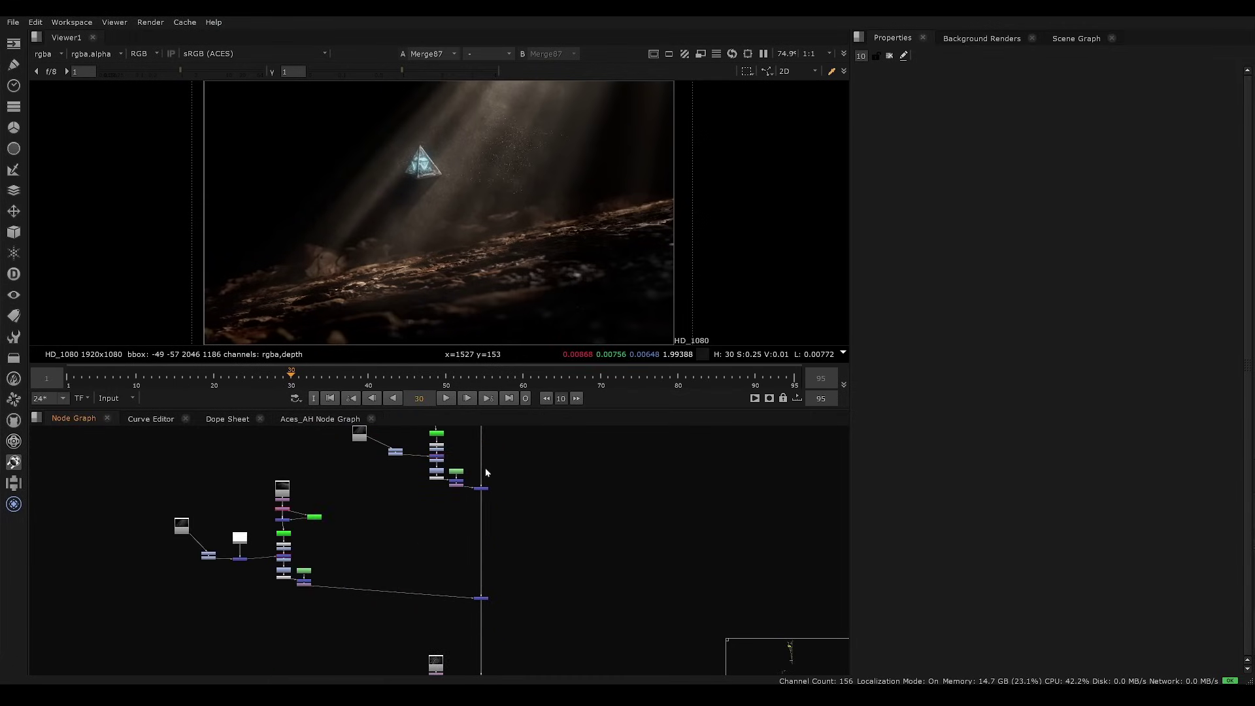
drag(523, 484, 467, 537)
key(1)
click(479, 597)
key(1)
View the composite at Merge95 and examine the foreground rocks up close in the full frame.
middle_drag(490, 648, 464, 497)
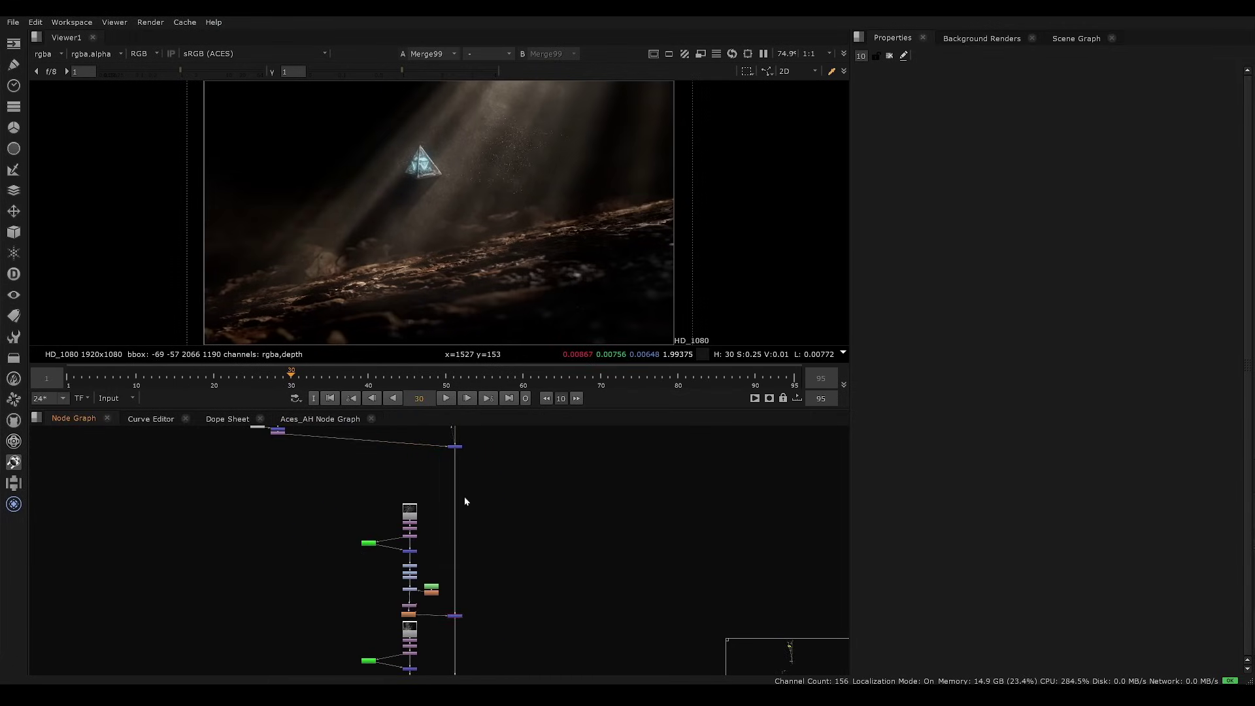
drag(482, 582, 444, 636)
key(1)
middle_drag(476, 628, 487, 553)
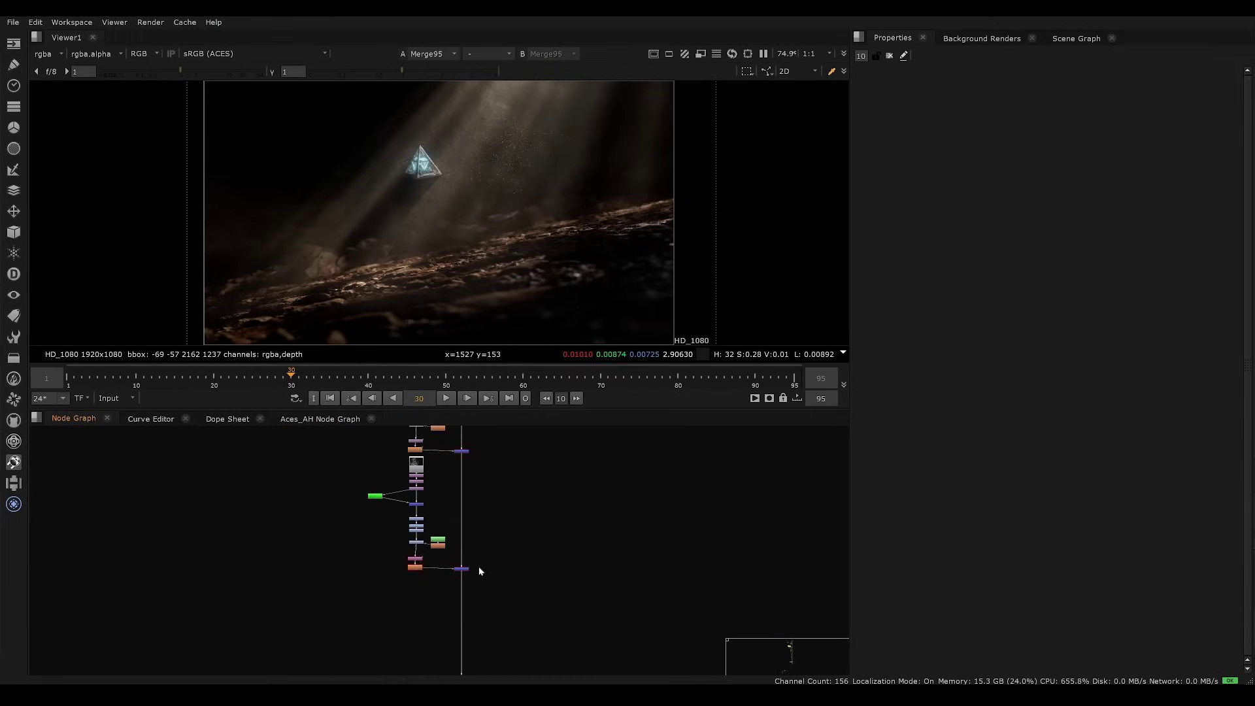
scroll(636, 310, up, 5)
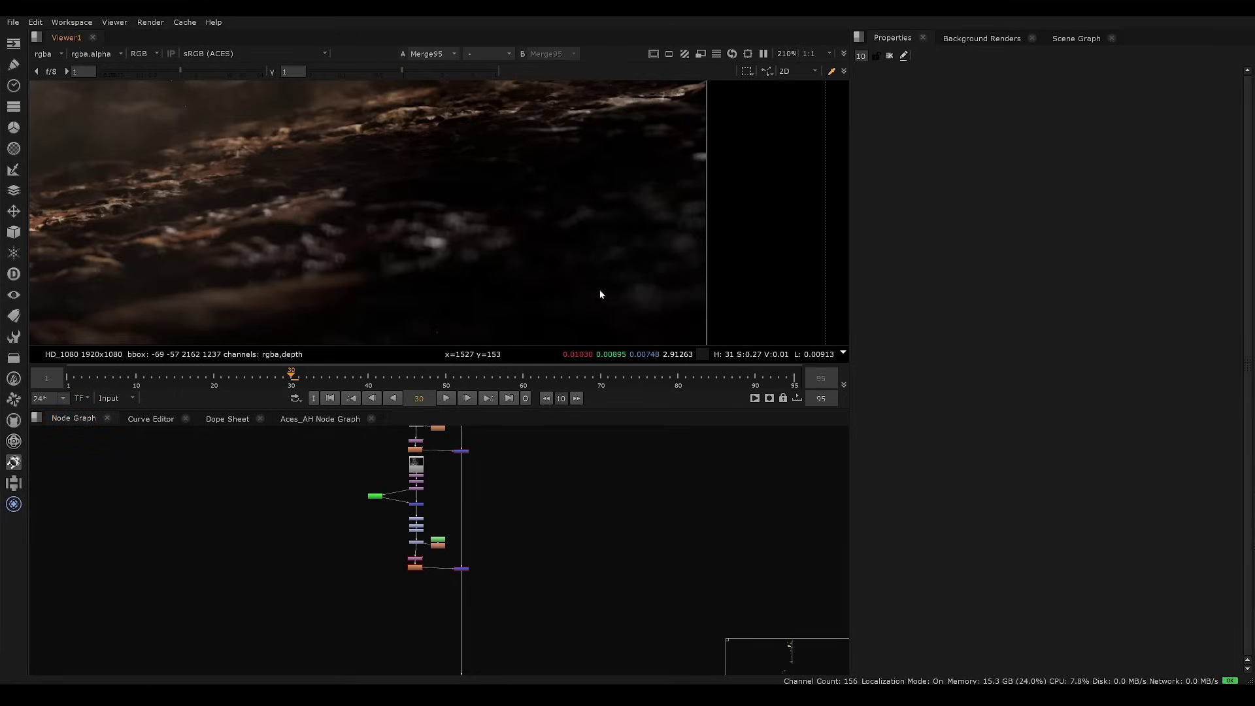
key(f)
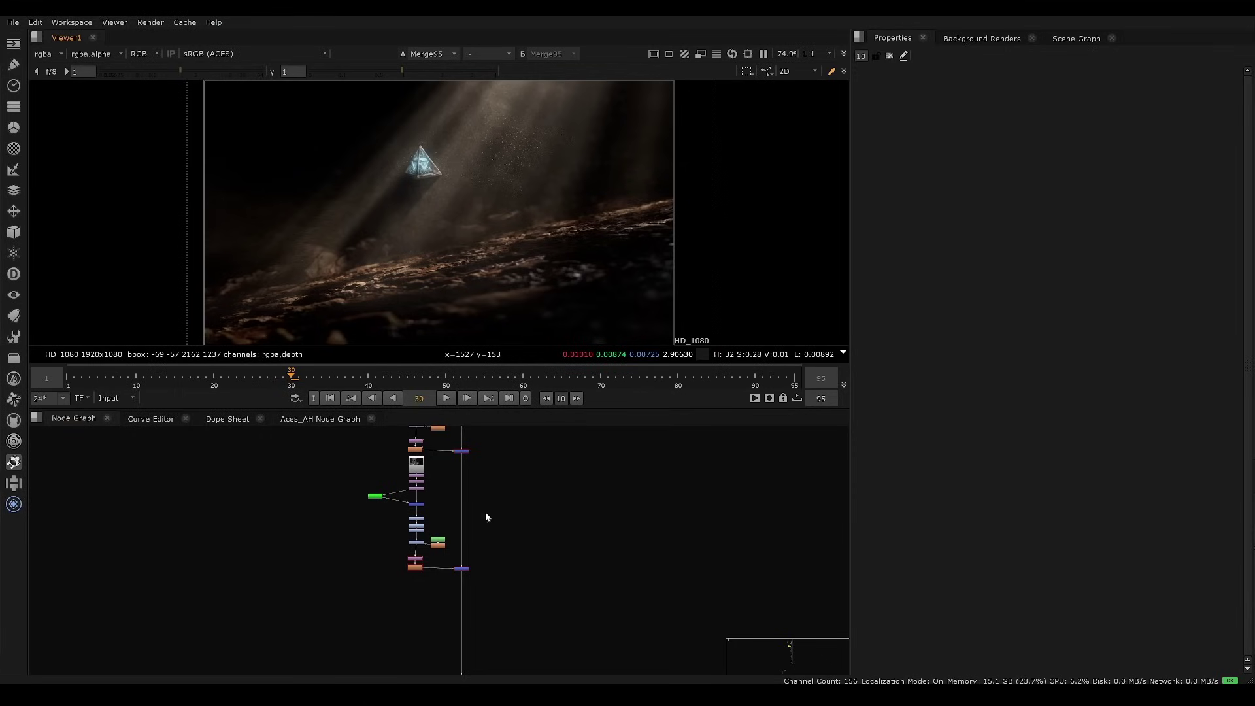
View the composite at Merge96 and then at Merge75 further down the main pipe.
scroll(460, 570, up, 3)
click(463, 564)
key(1)
click(465, 598)
middle_drag(478, 637, 436, 506)
scroll(451, 457, down, 5)
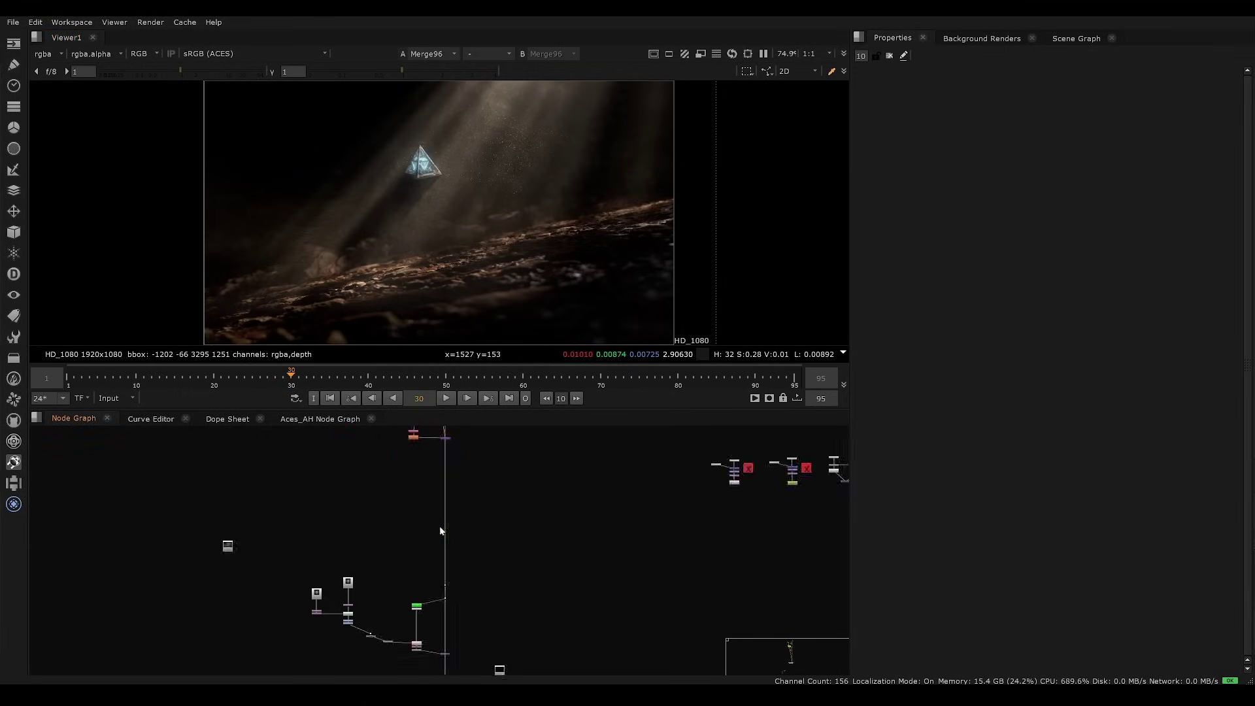
middle_drag(448, 654, 437, 526)
scroll(436, 527, up, 5)
click(432, 519)
key(1)
View the composite at Merge85, followed by the final rendered sequence in Read98 above the T2.mov Write node.
click(425, 574)
middle_drag(445, 667, 456, 473)
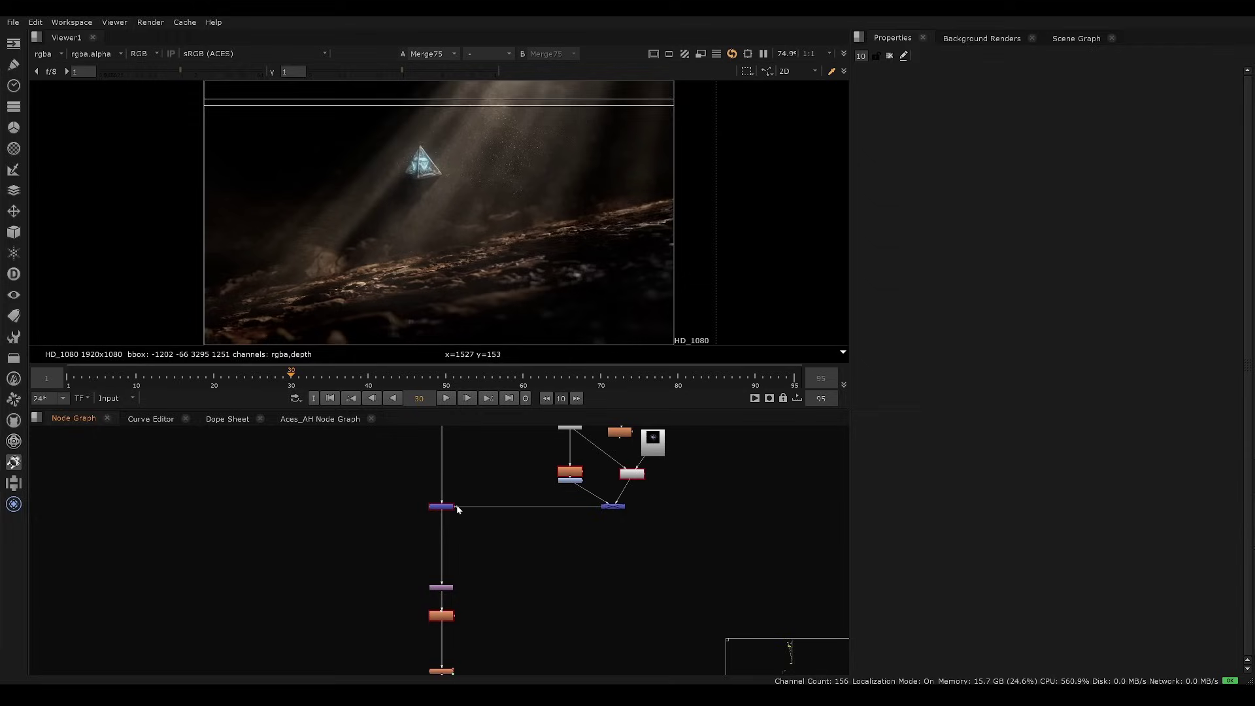
click(449, 535)
scroll(449, 535, down, 4)
middle_drag(450, 608, 462, 462)
scroll(471, 495, up, 6)
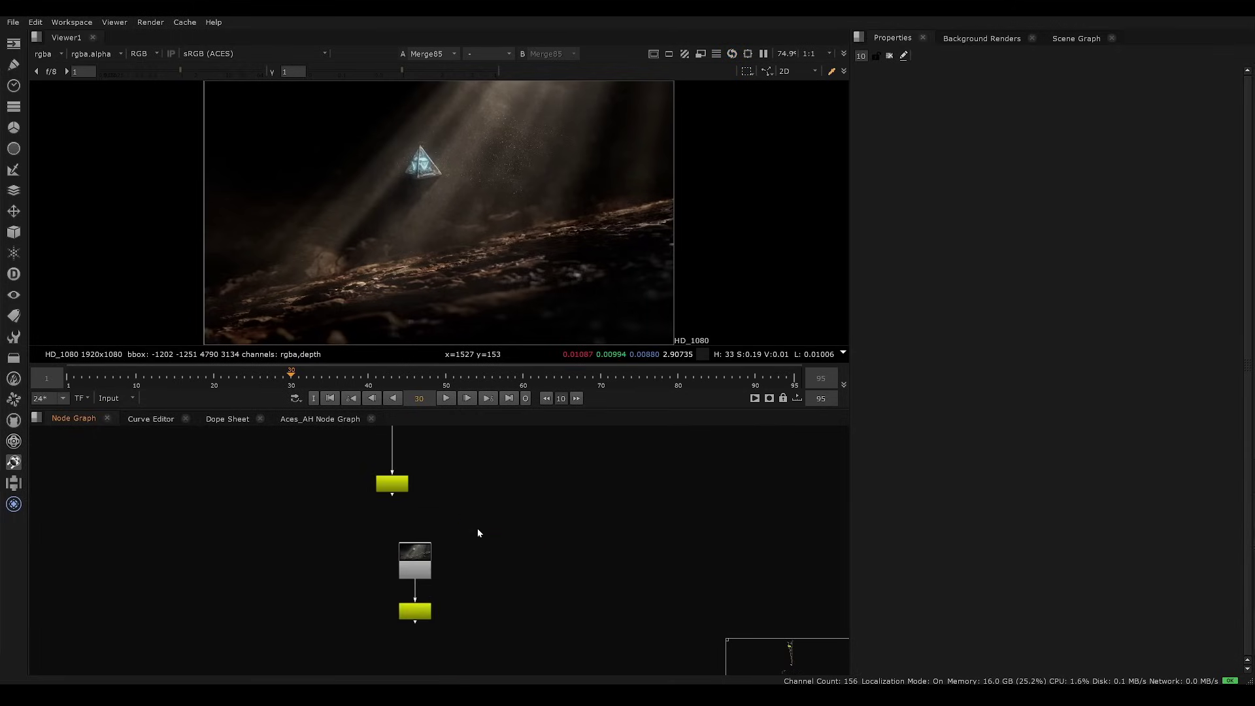
click(377, 546)
key(1)
scroll(467, 462, down, 2)
click(467, 463)
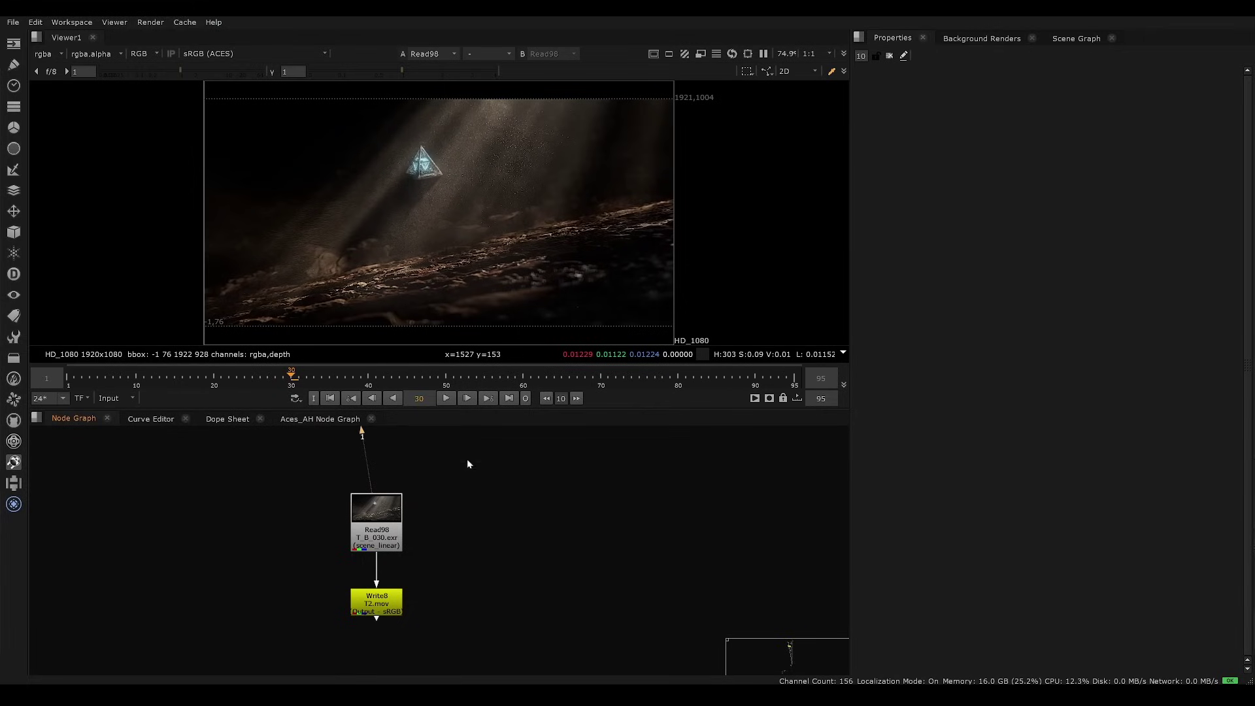
middle_drag(437, 448, 456, 465)
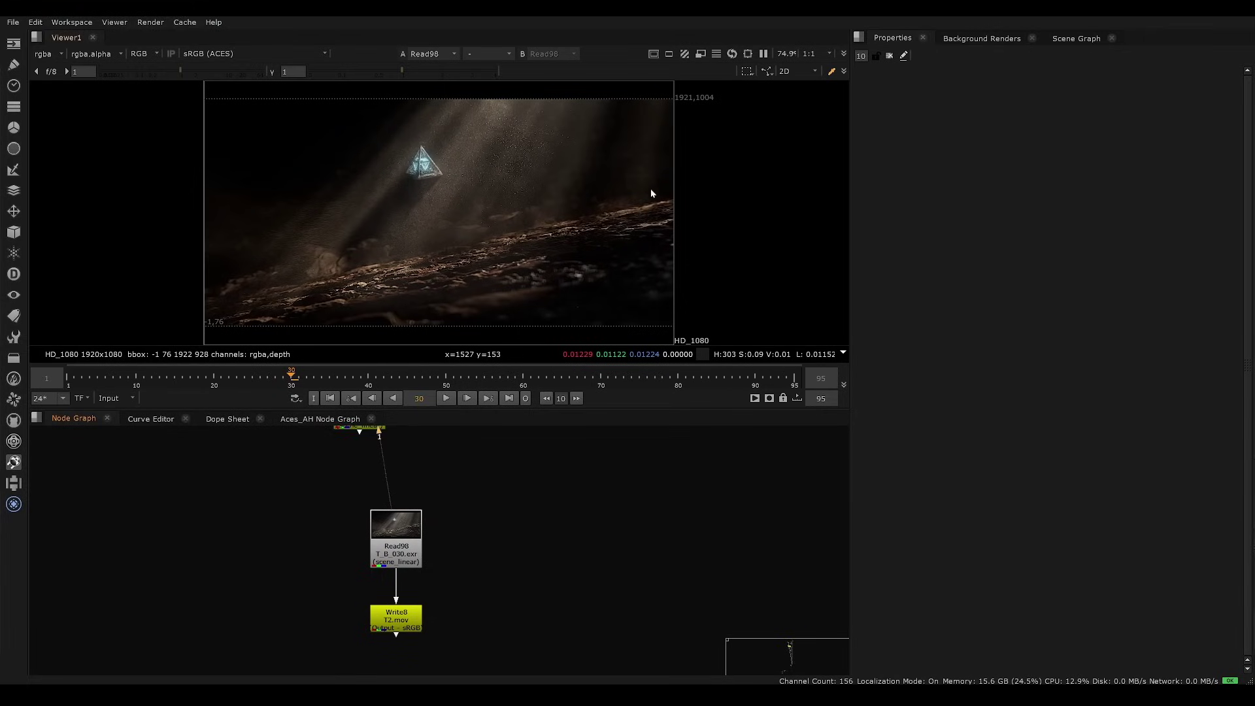
Play the final rendered sequence, stop it to review frame 30, and play it again.
click(450, 400)
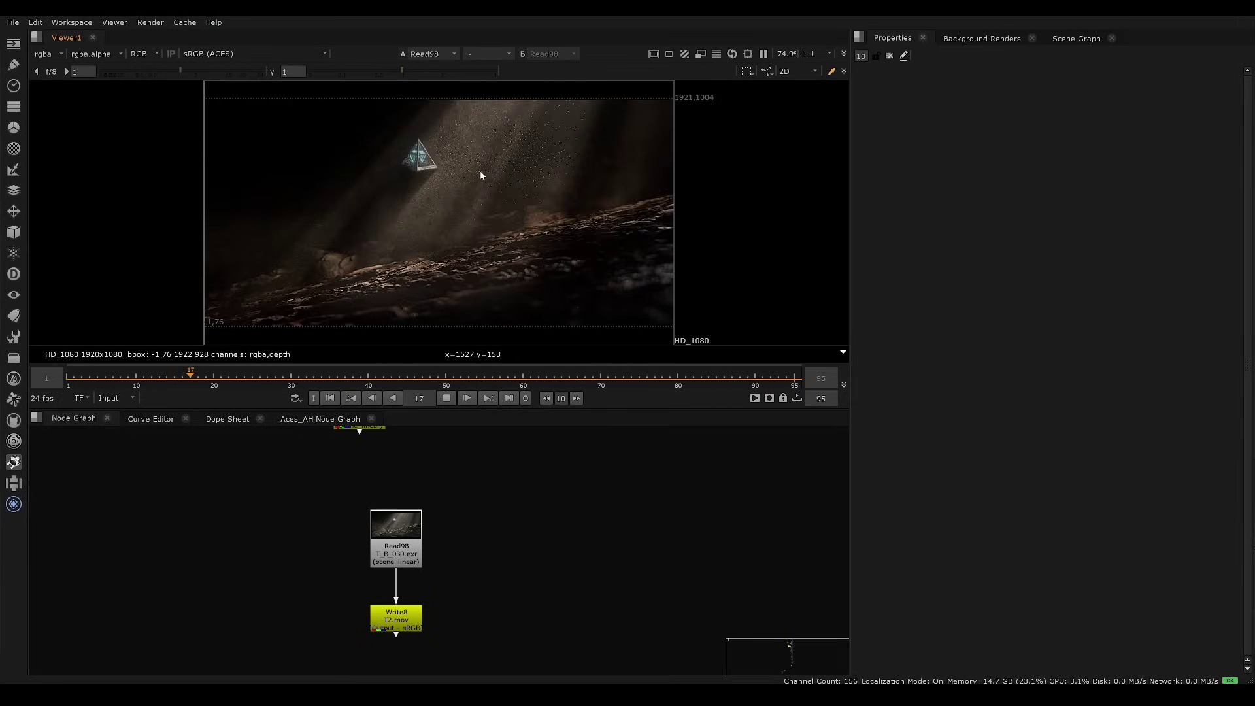
click(444, 398)
drag(402, 379, 292, 378)
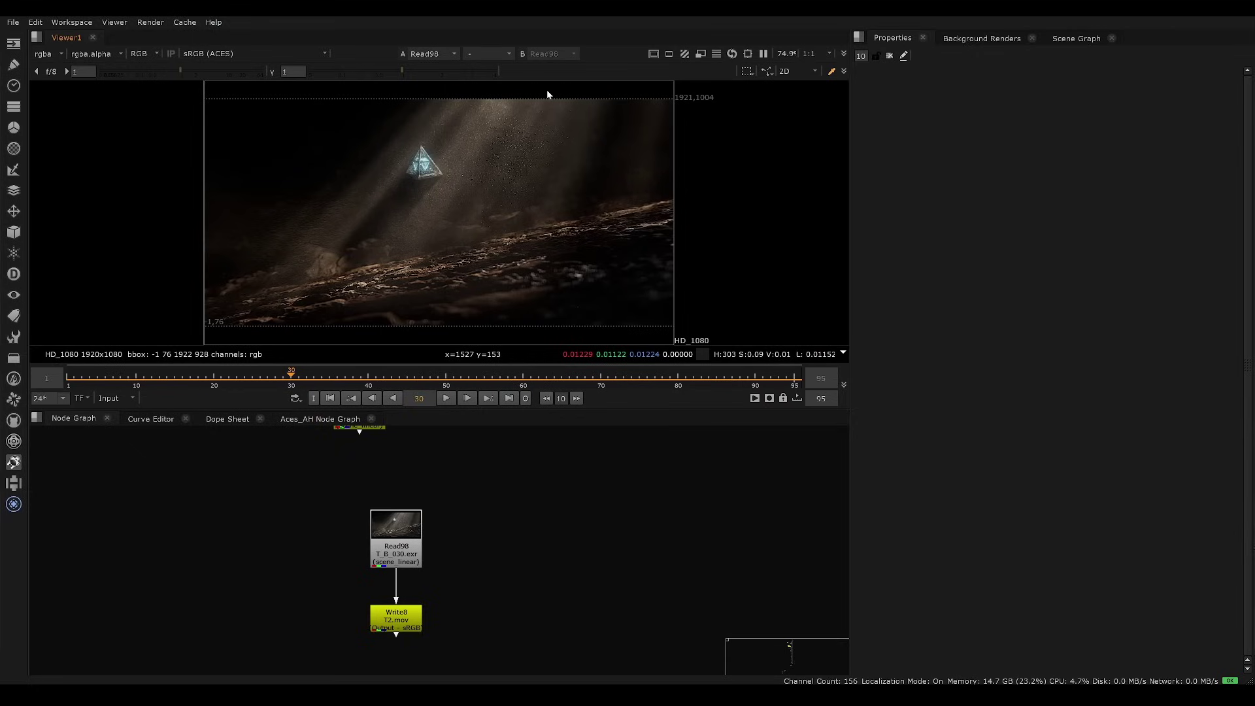
click(446, 398)
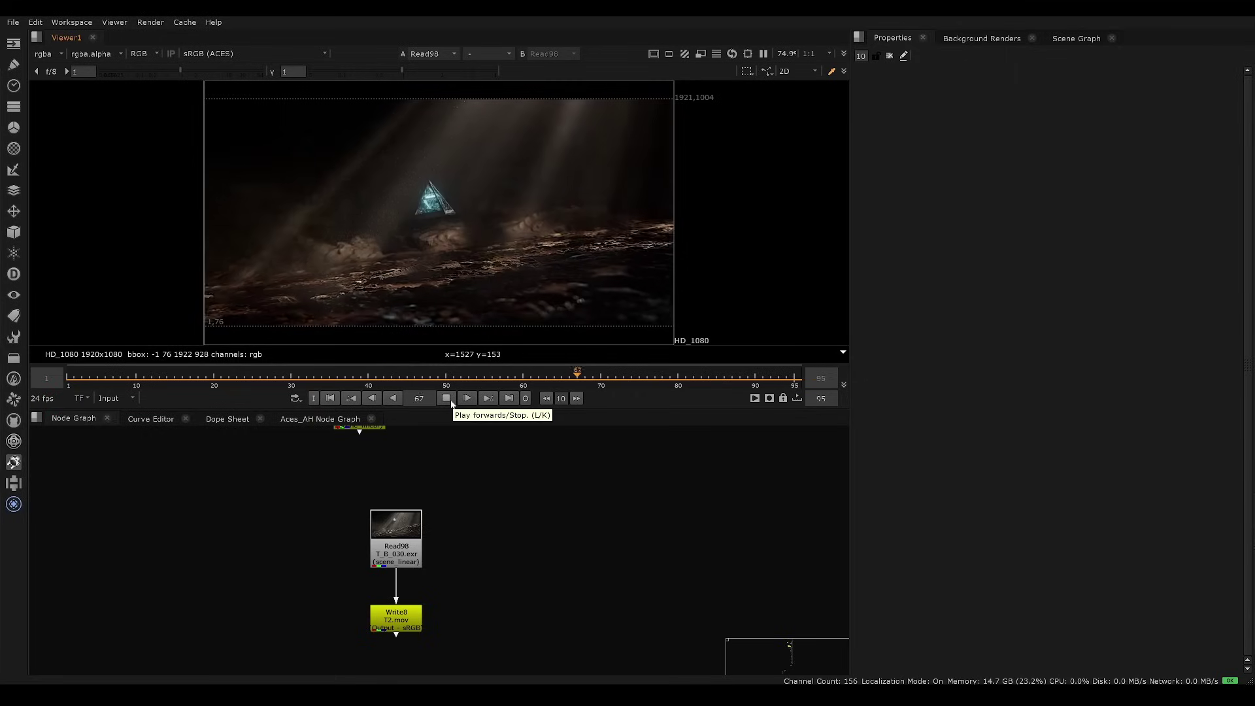